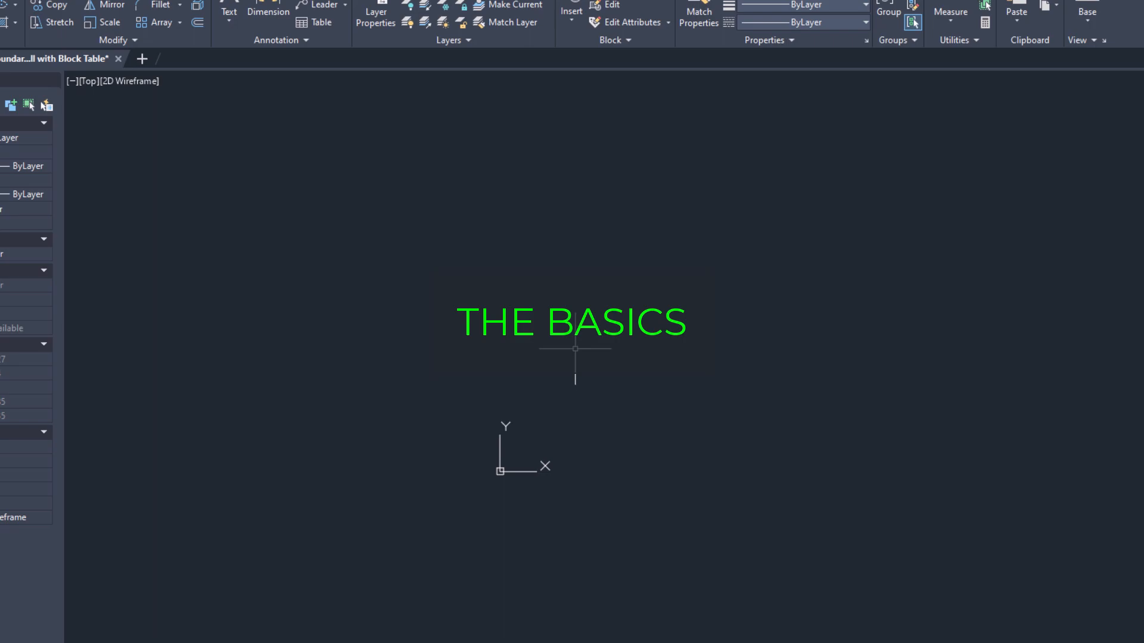
Step: Draw a 200 by 200 square with its first corner at the origin 0,0
type("rect")
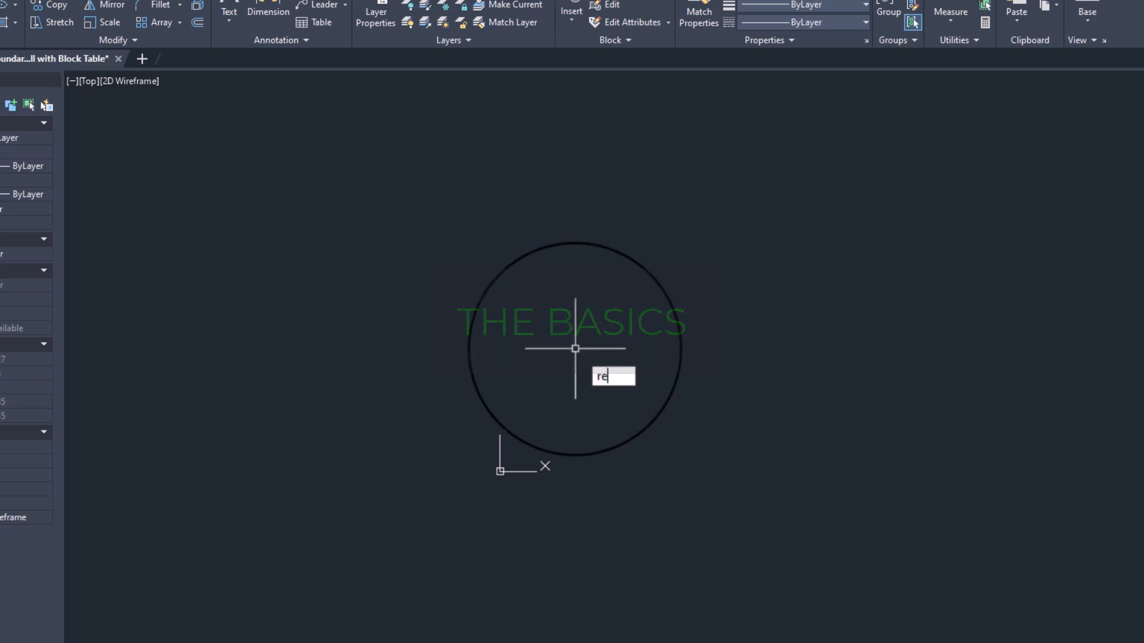
key("Return")
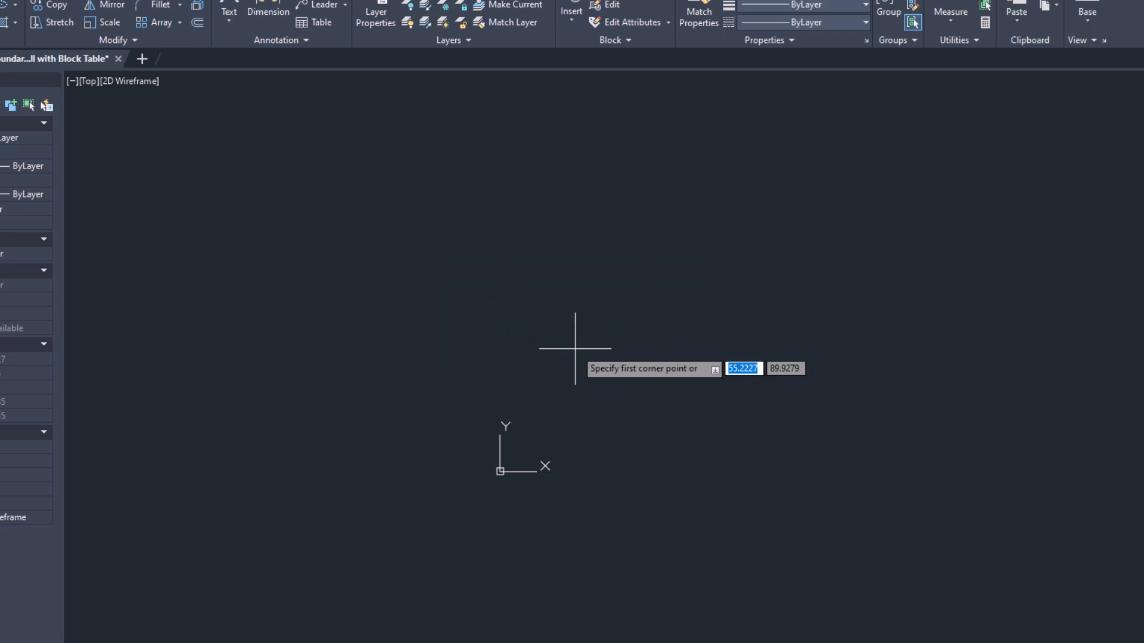
type("0,0")
key("Return")
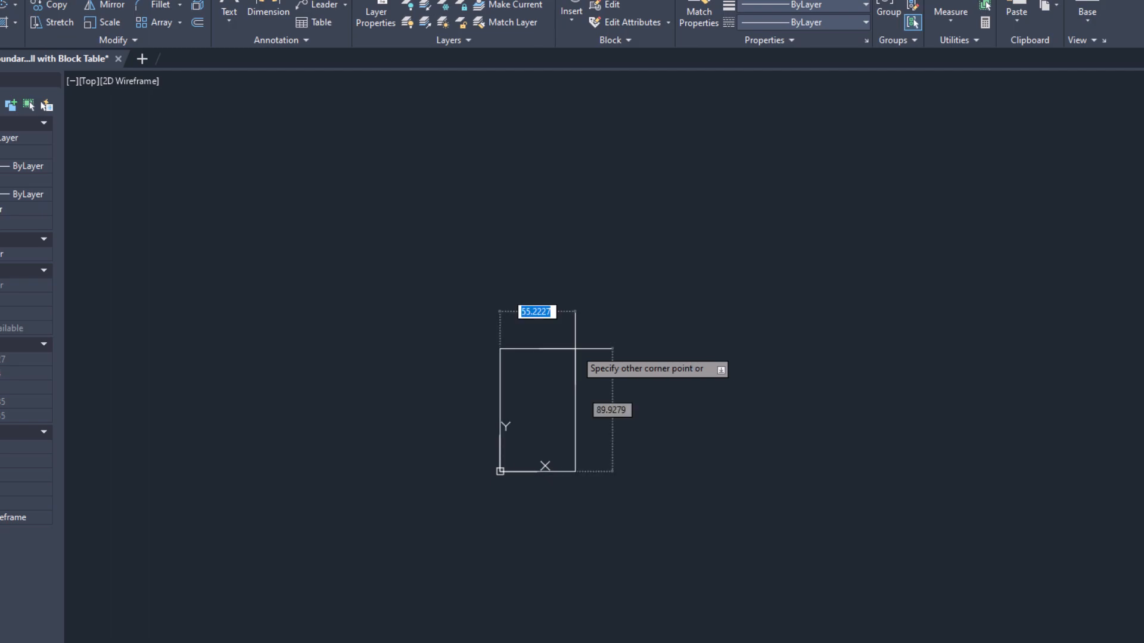
type("200")
key("Tab")
type("200")
key("Return")
Step: Convert the square into a block named "block" with base point 0,0,0 and open it for block editing
key("ctrl+a")
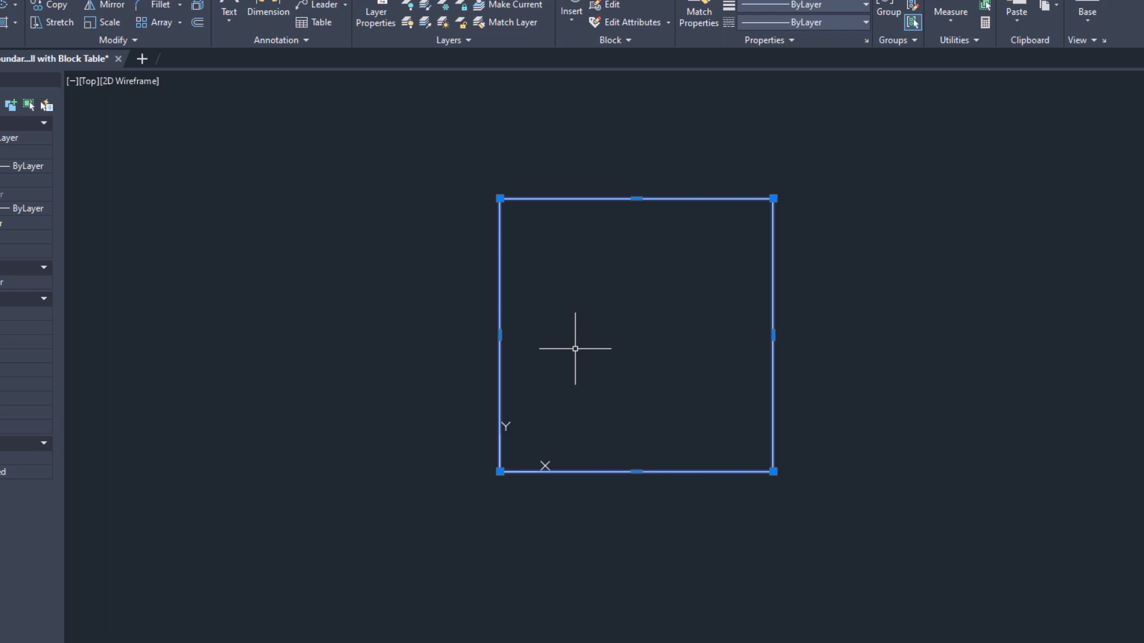
type("block")
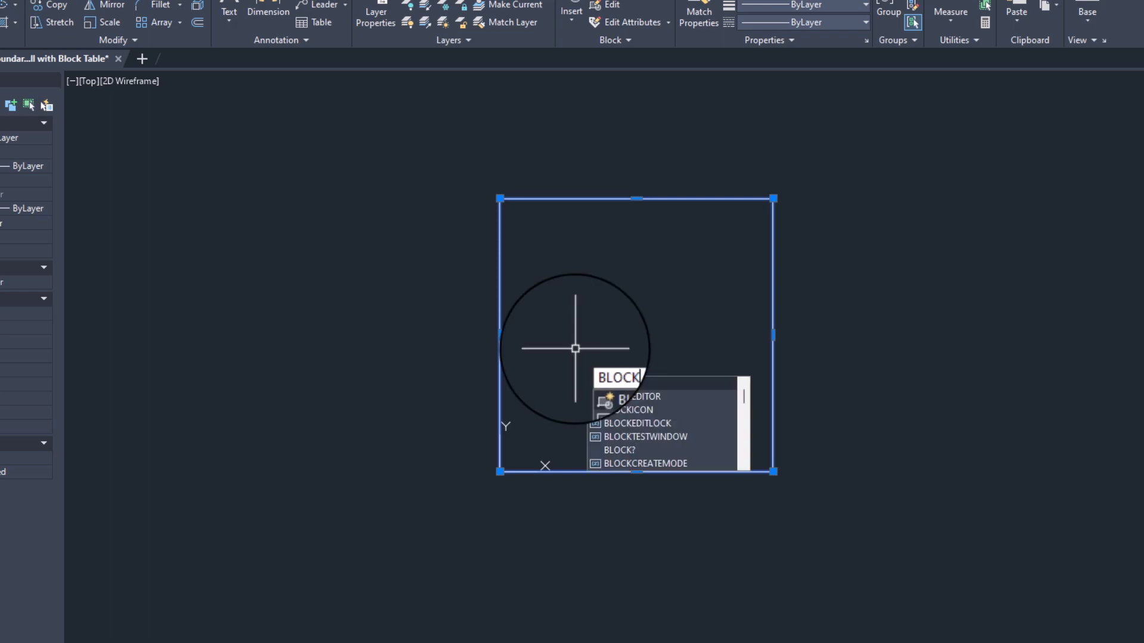
key("Return")
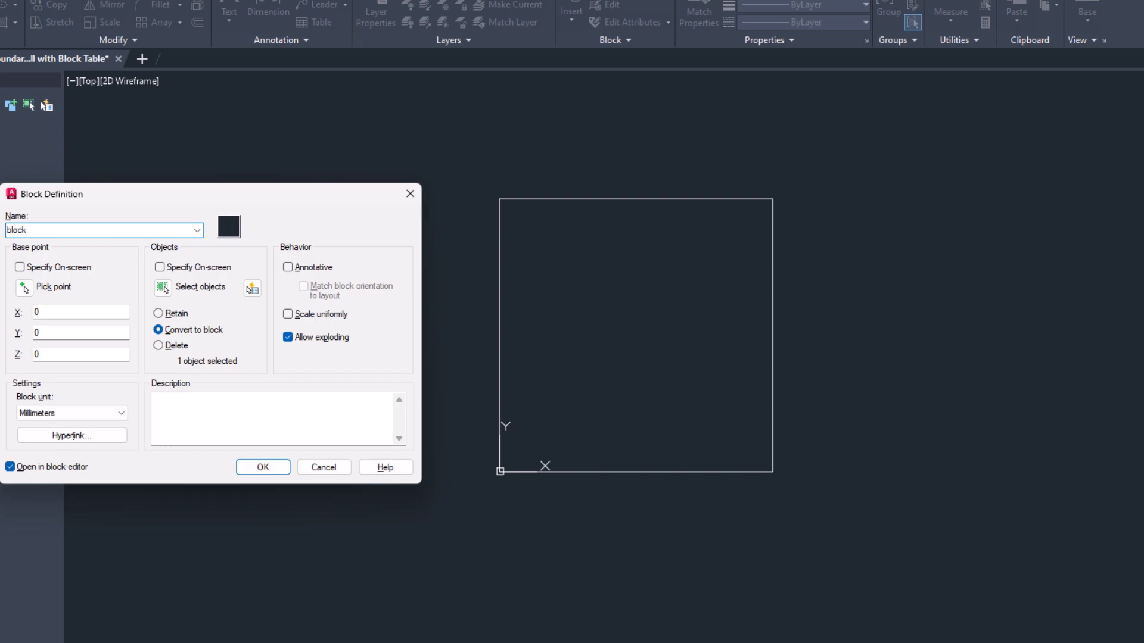
key("Return")
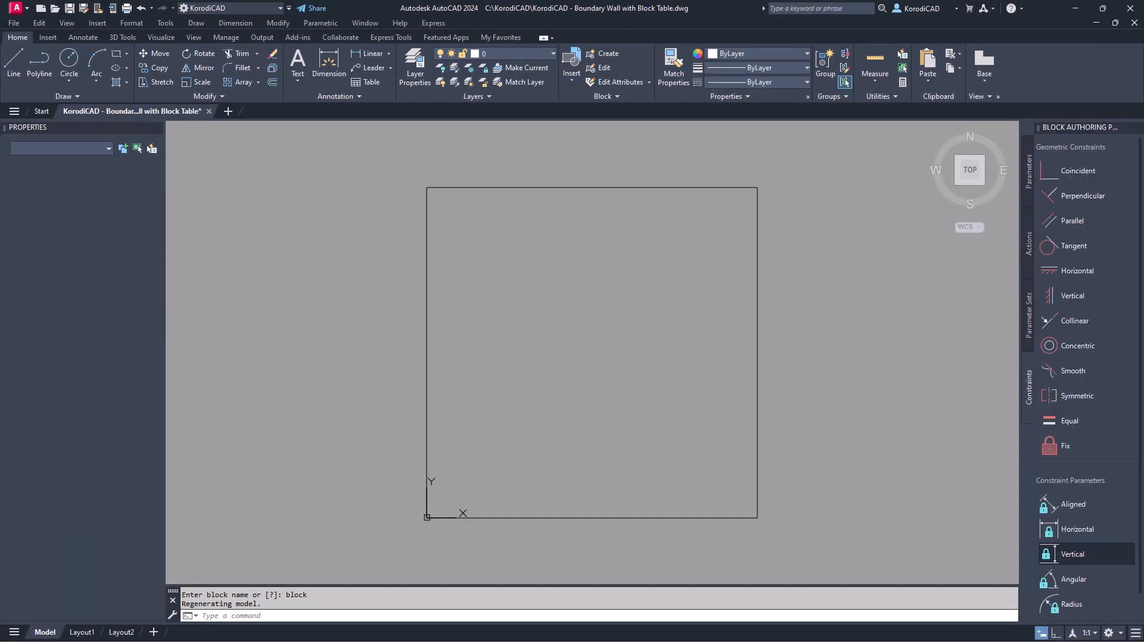
Step: Try stretching the unconstrained square by its upper-right corner and its right edge, cancelling each stretch
key("ctrl+a")
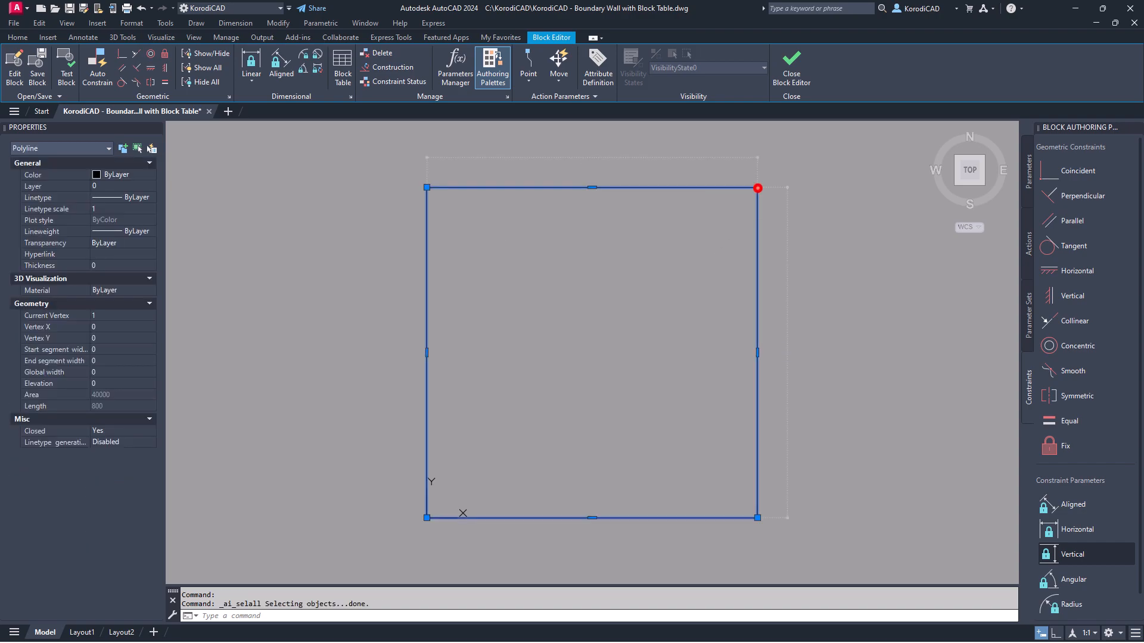
left_click(757, 189)
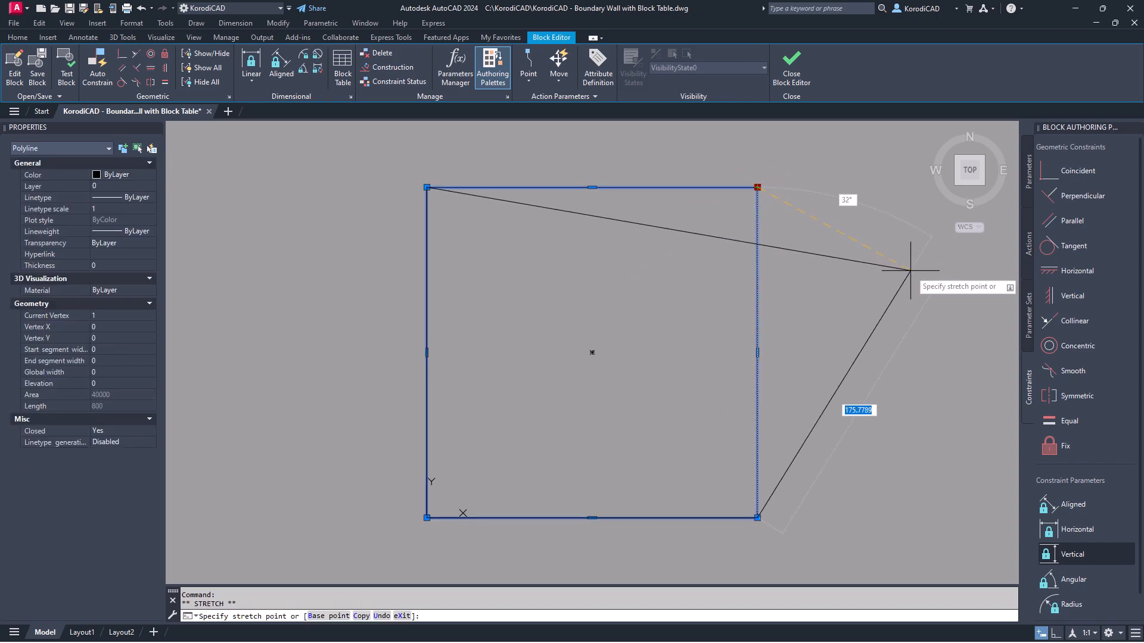
key("Escape")
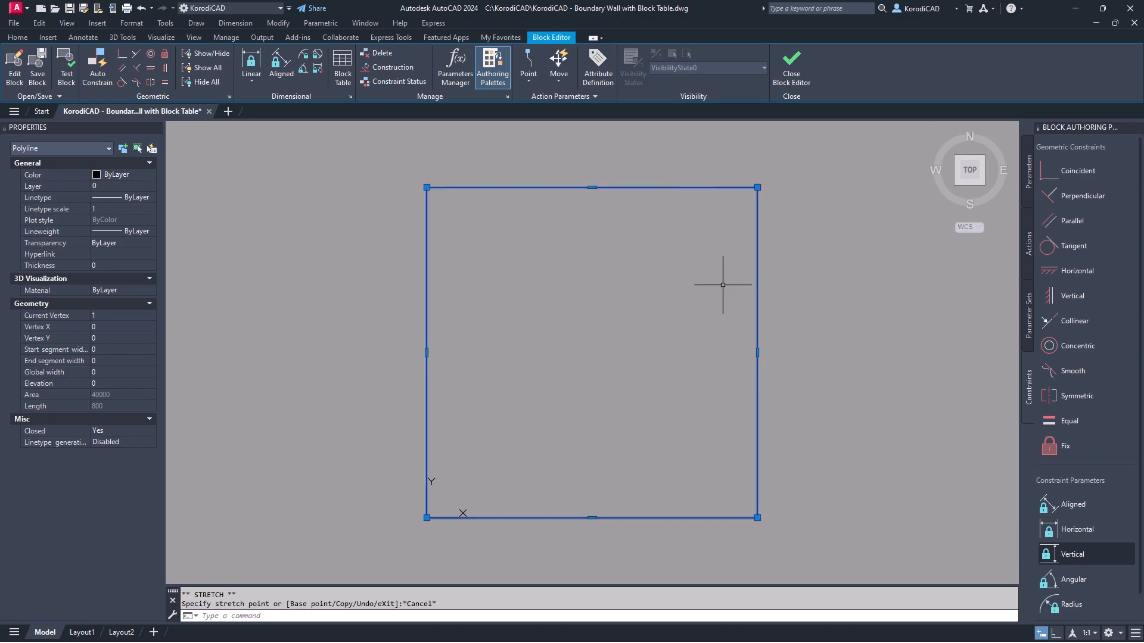
left_click(757, 352)
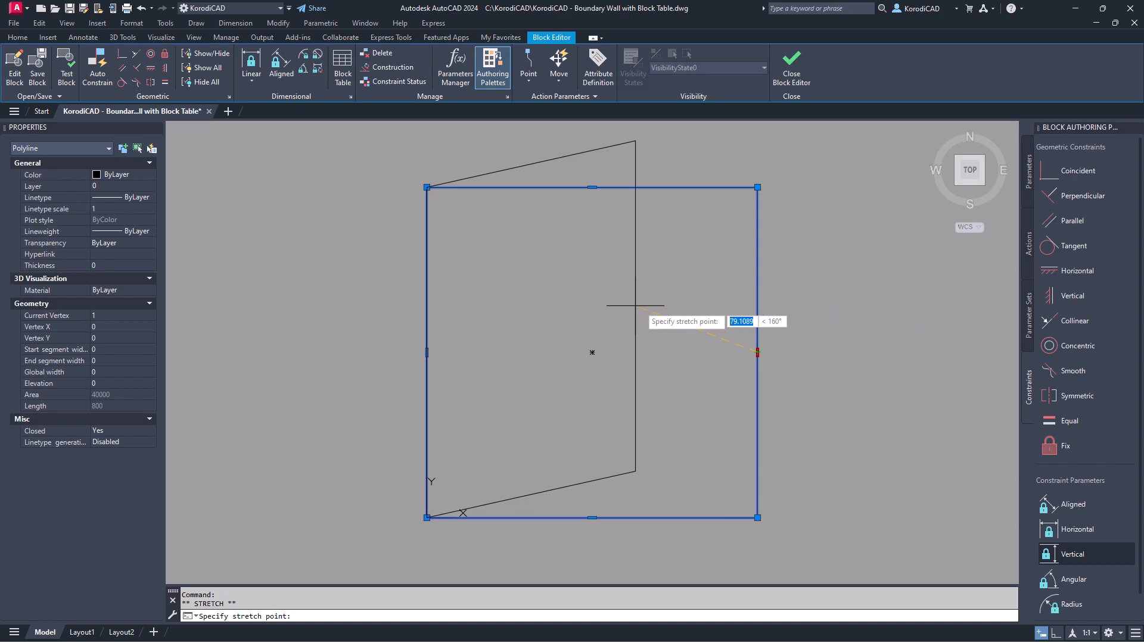
key("Escape")
key("Escape")
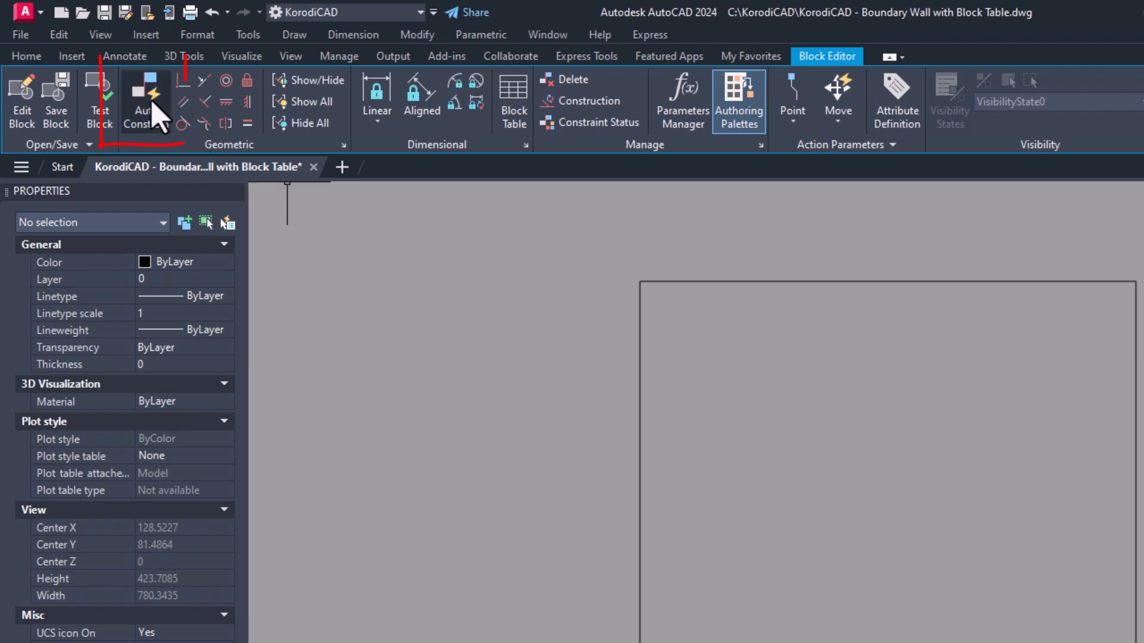
Step: Apply automatic geometric constraints to the whole square
left_click(152, 113)
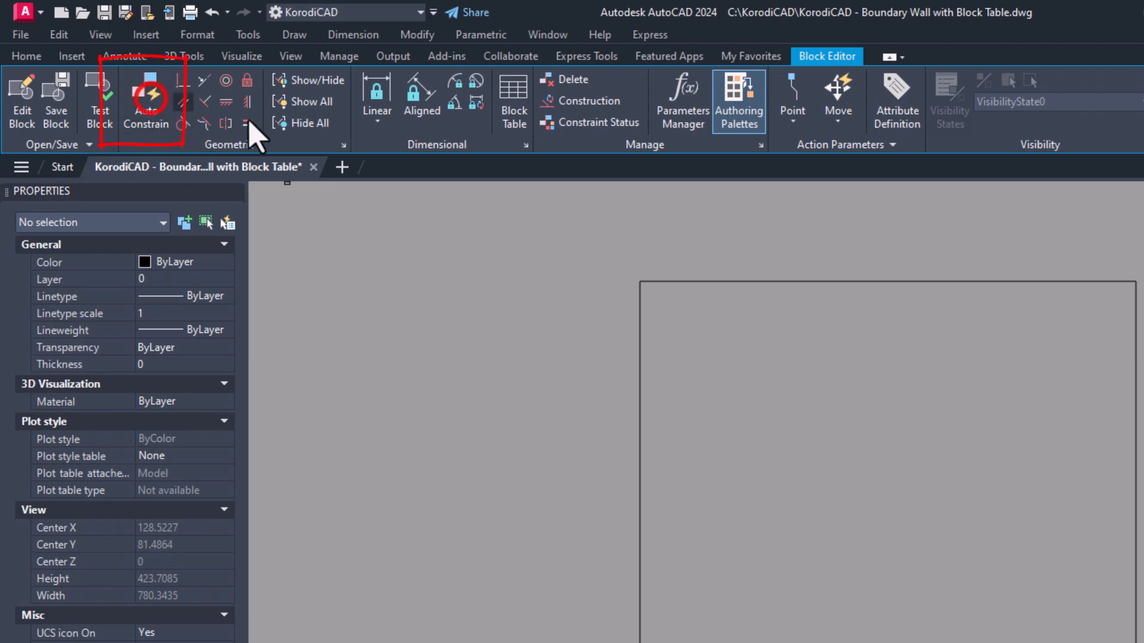
left_click(518, 226)
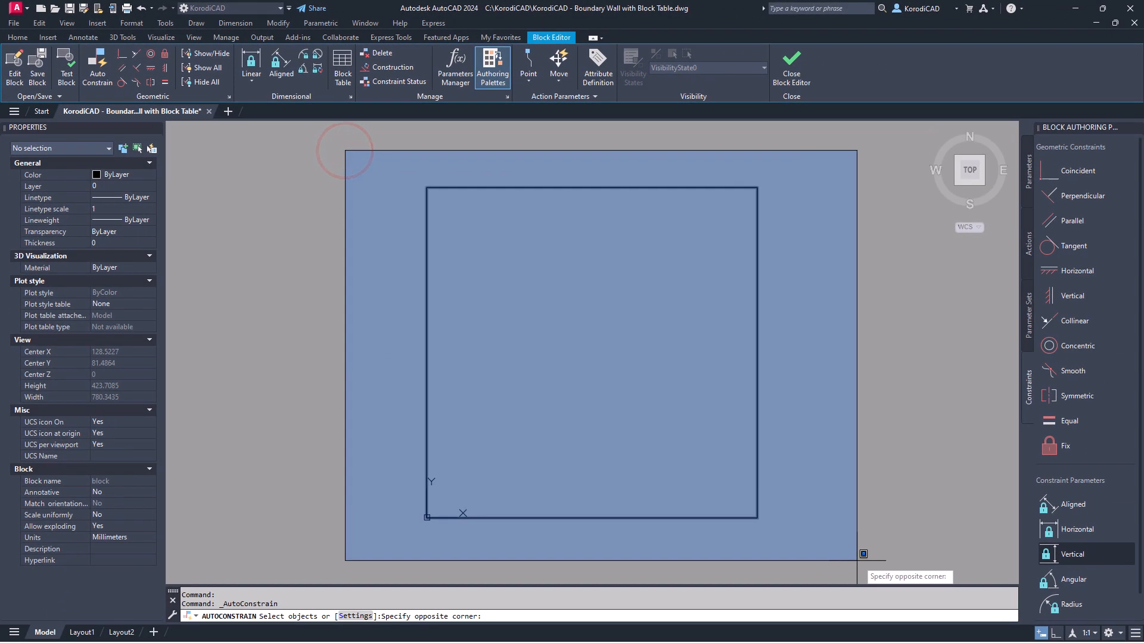
left_click(856, 558)
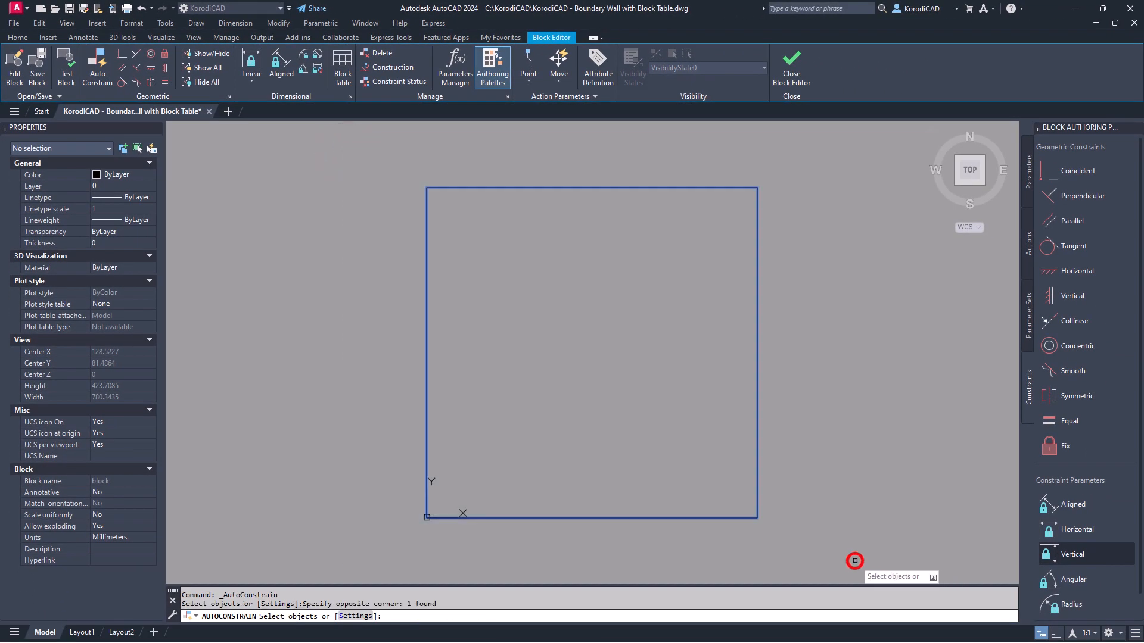
right_click(616, 284)
left_click(627, 292)
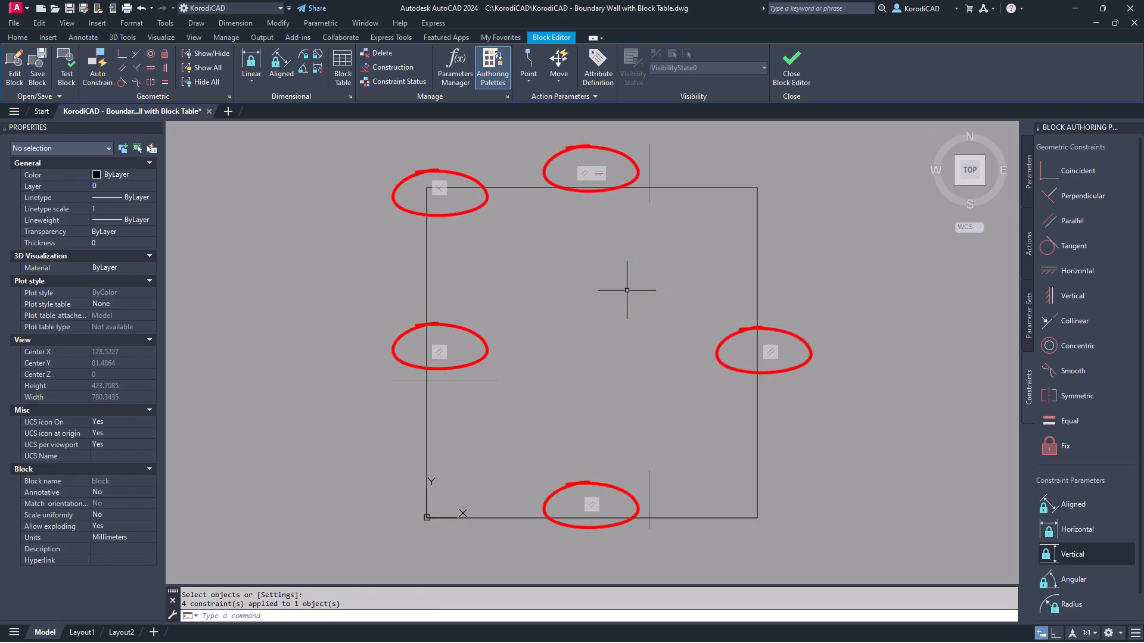
Step: Try stretching the constrained square by its upper-right corner, and cancel the stretch
left_click(758, 251)
left_click(747, 257)
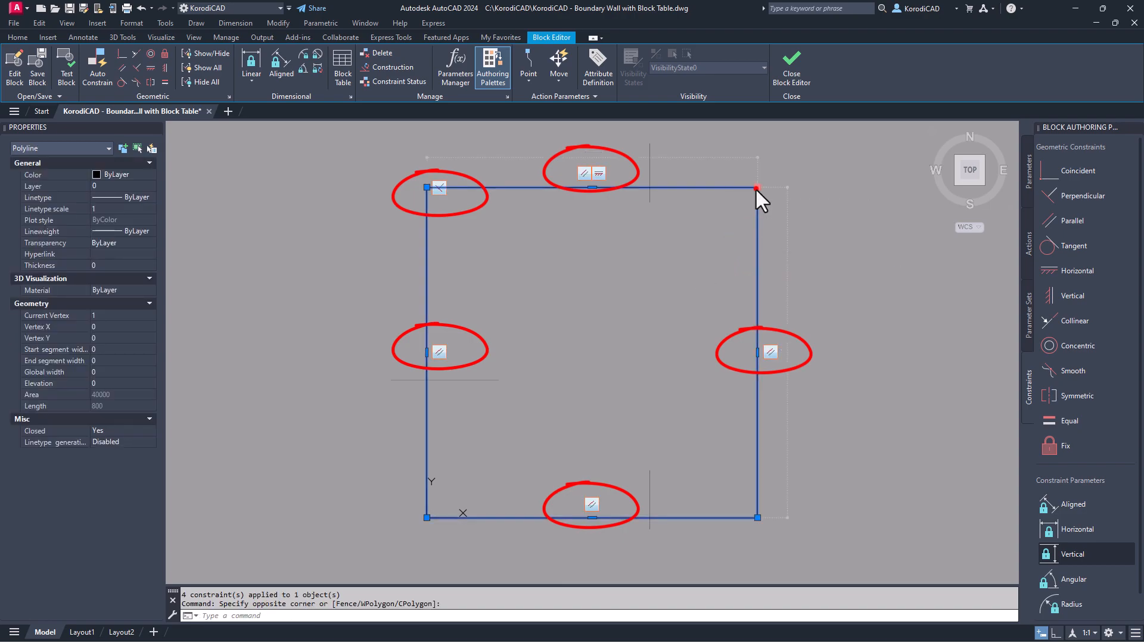
left_click(757, 187)
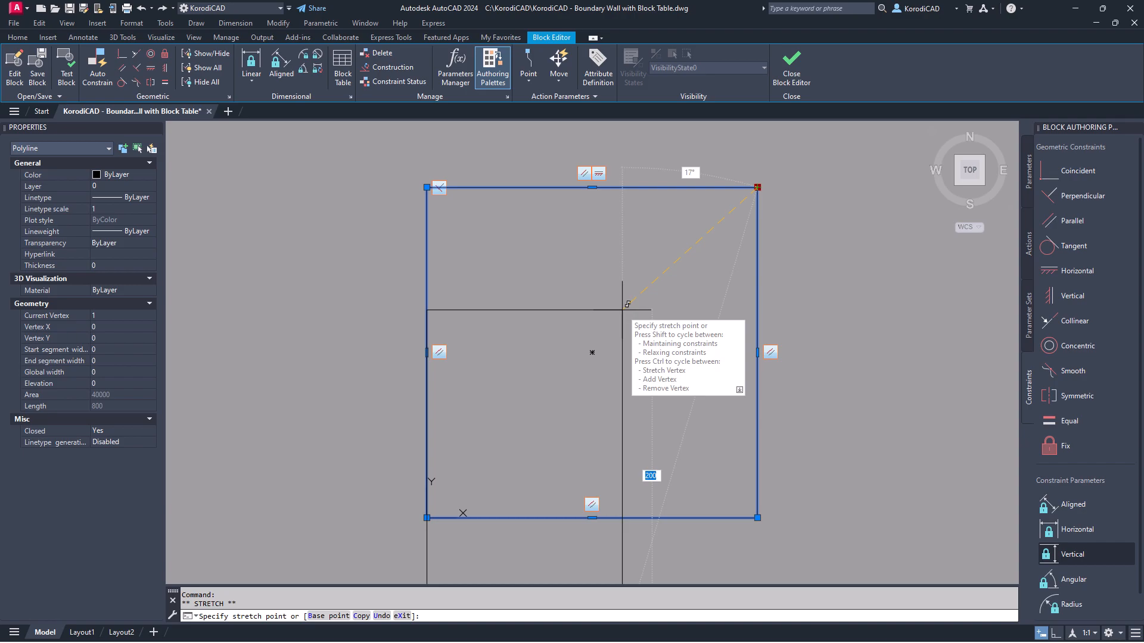
key("Escape")
key("Escape")
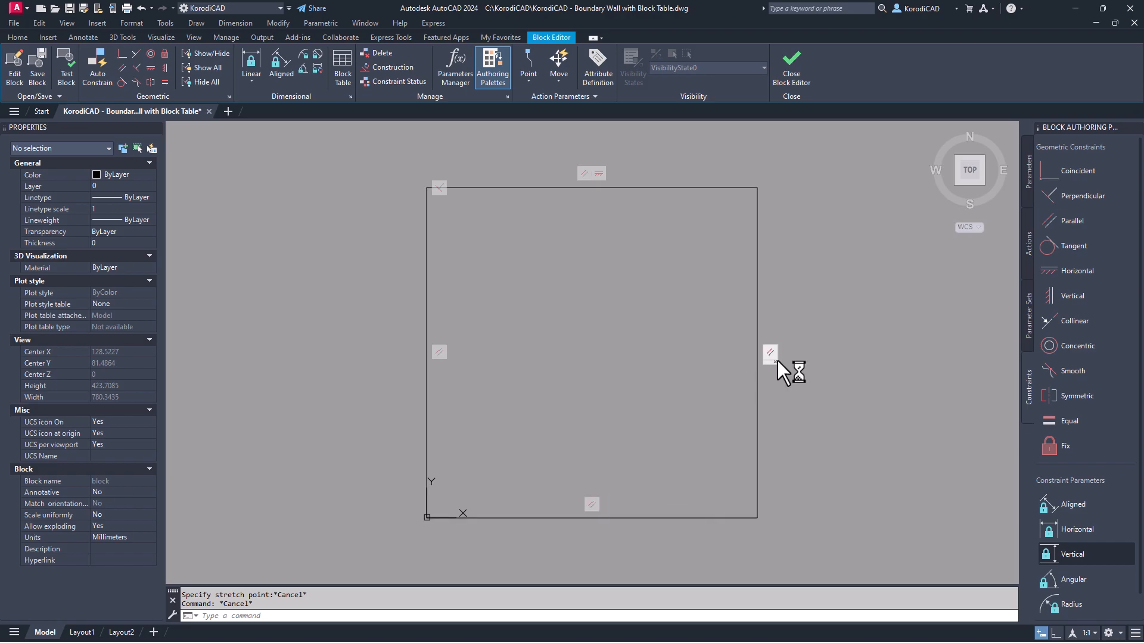
key("Escape")
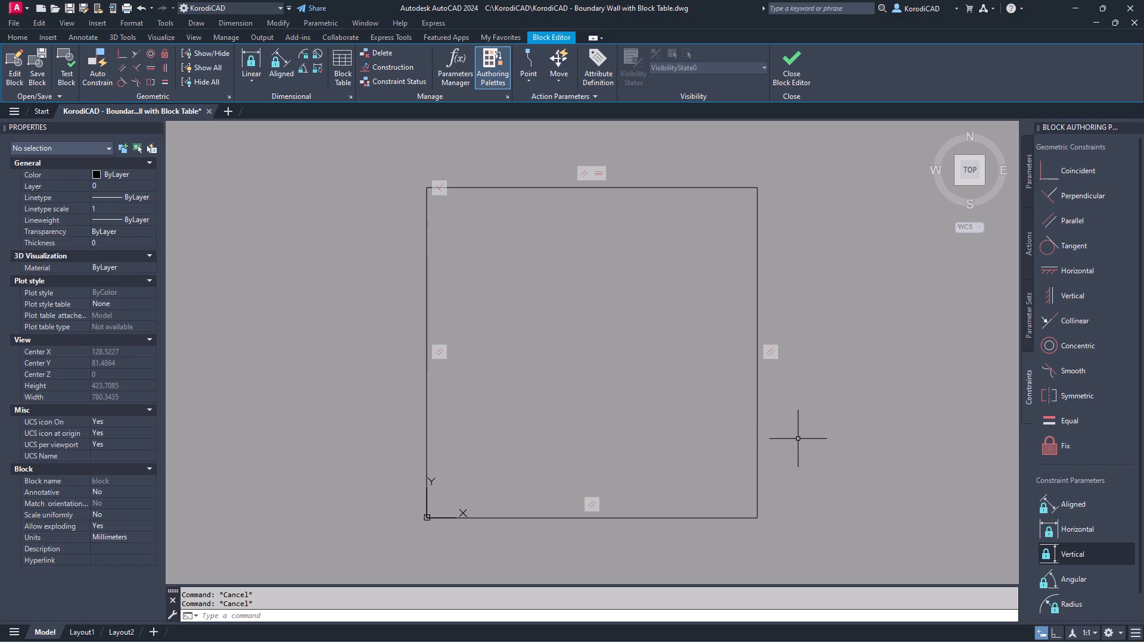
Step: Add the Infer Constraints control to the status bar and turn on constraint inference
left_click(1135, 634)
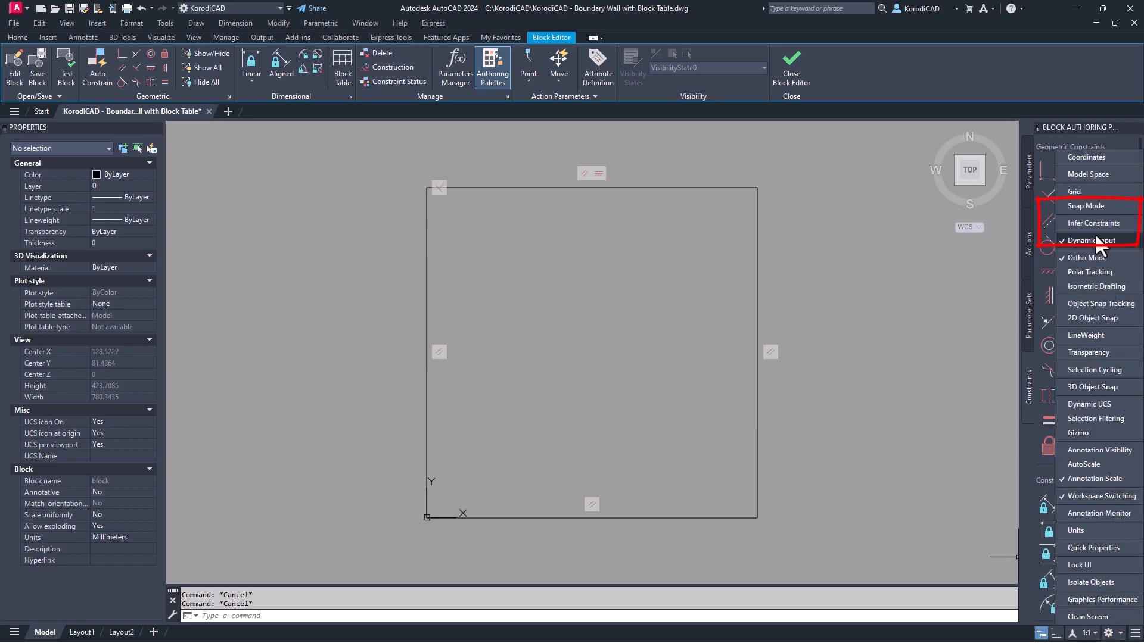
left_click(1094, 225)
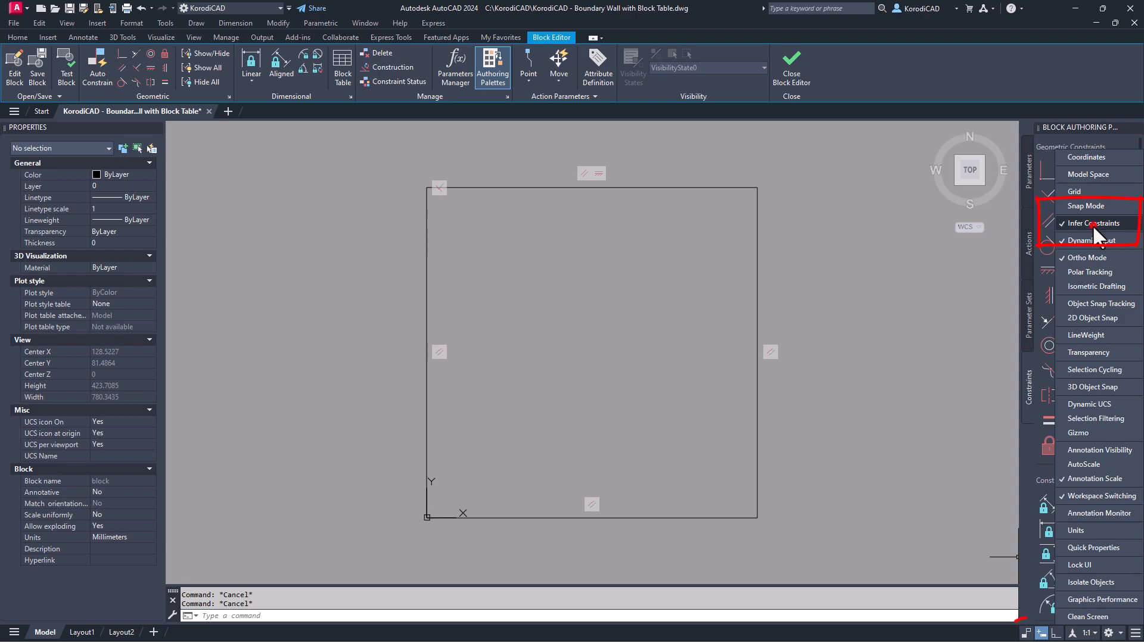
left_click(1027, 635)
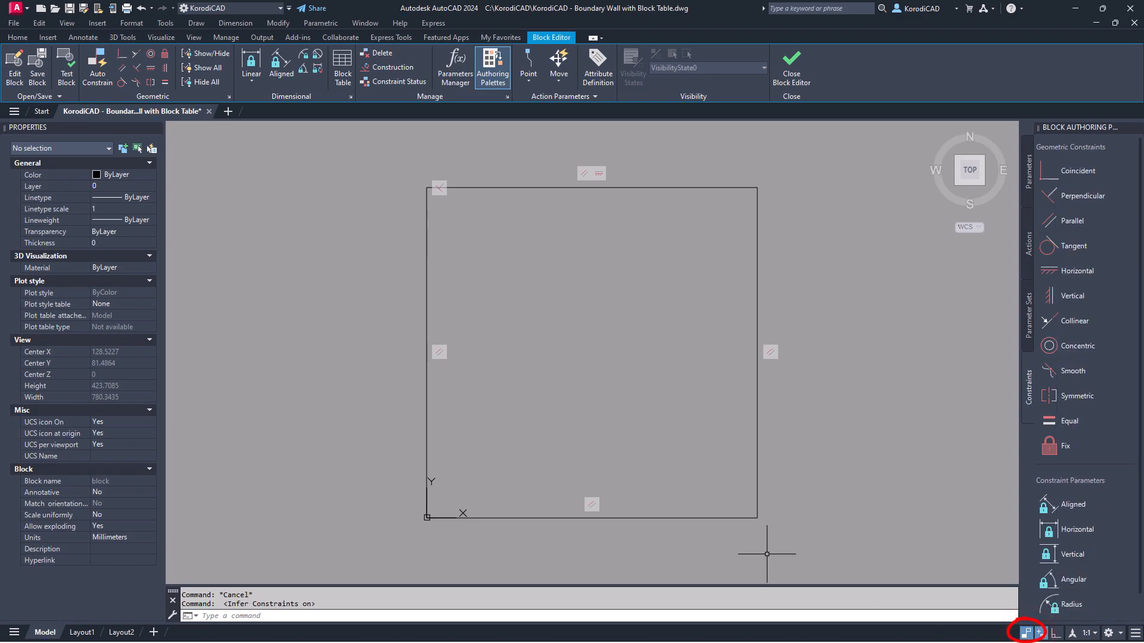
Step: Draw a small test rectangle inside the square with inferred constraints, and delete it
type("REc")
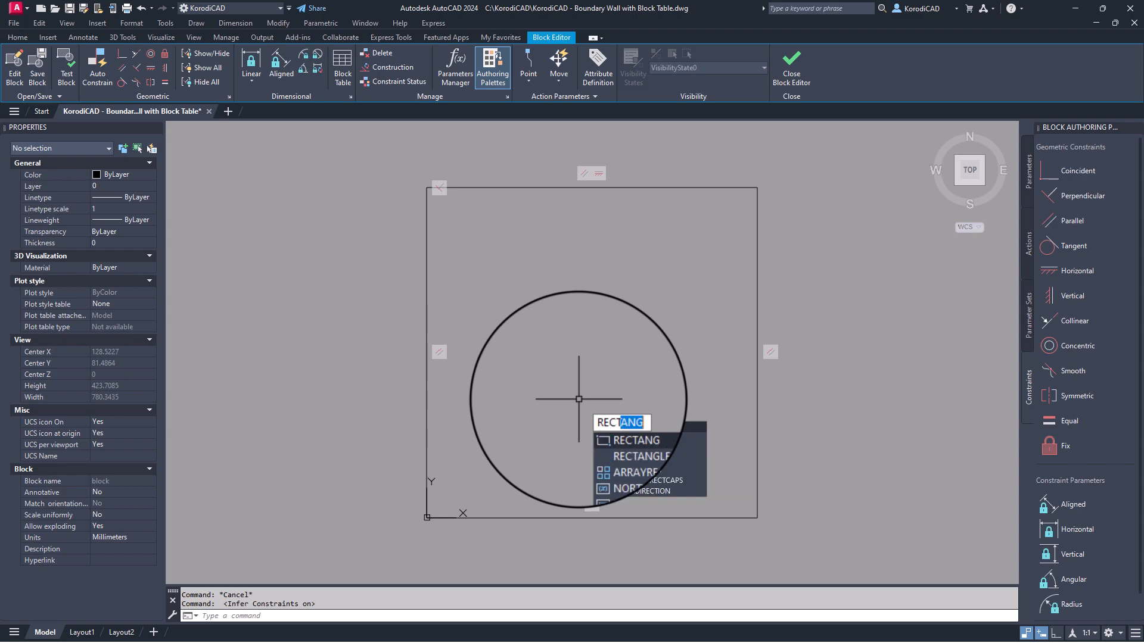
key("Return")
left_click(579, 399)
left_click(678, 270)
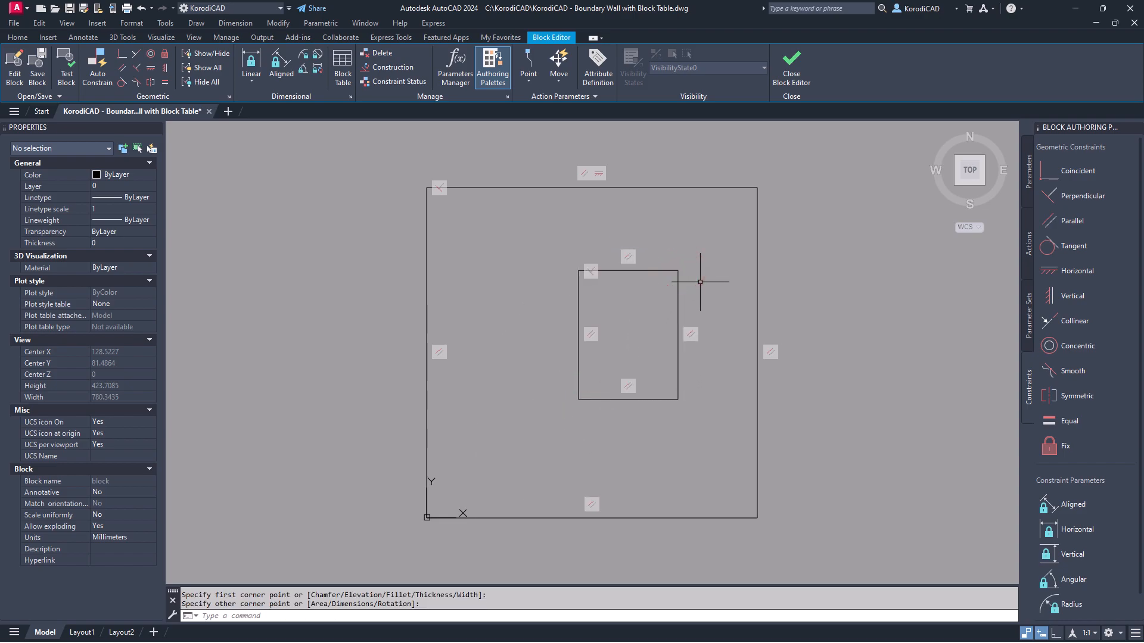
left_click(697, 283)
left_click(664, 302)
key("Delete")
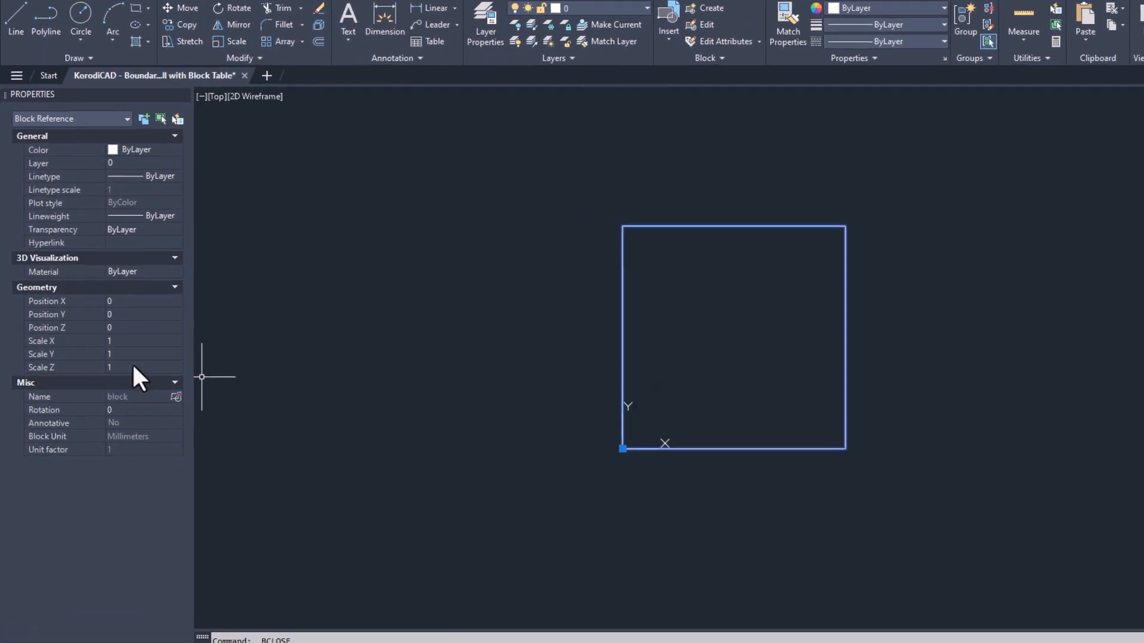
Step: Set the selected block reference's X scale to 2.5
left_click(129, 342)
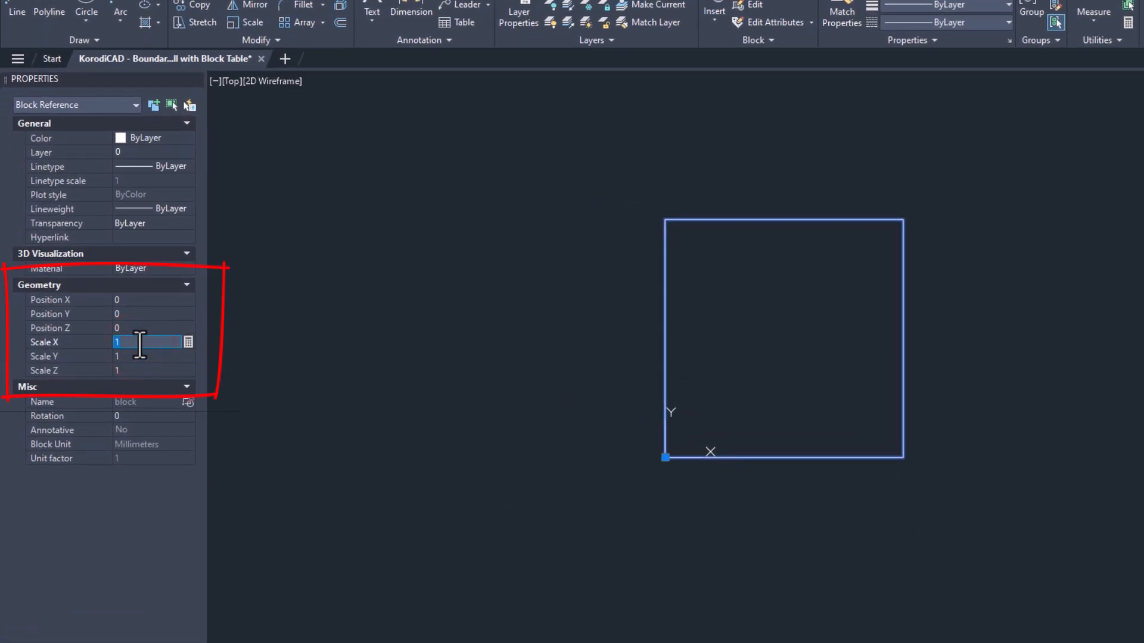
type("2.5")
key("Tab")
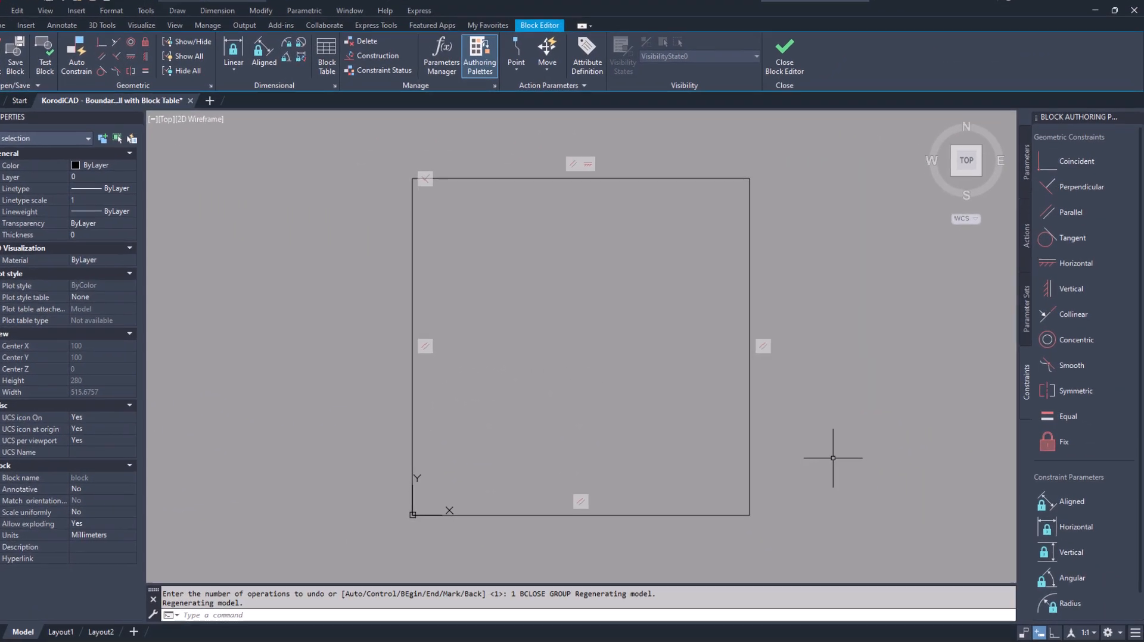
key("ctrl+3")
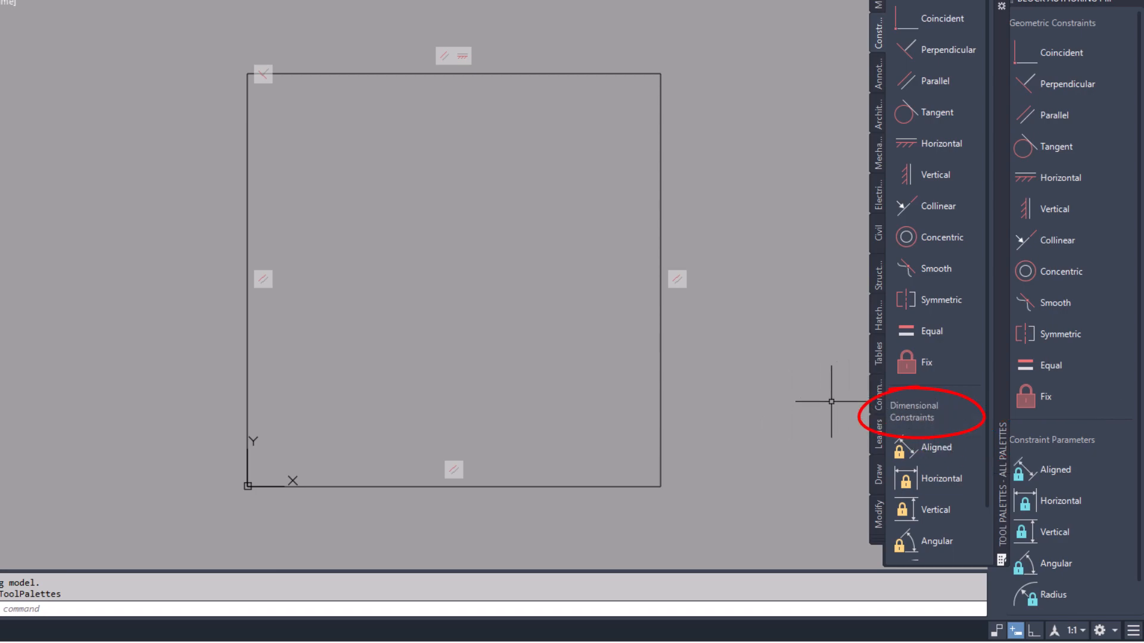
key("ctrl+3")
Step: Add a horizontal constraint parameter named W between the square's bottom corners, with its dimension line below
left_click(1054, 500)
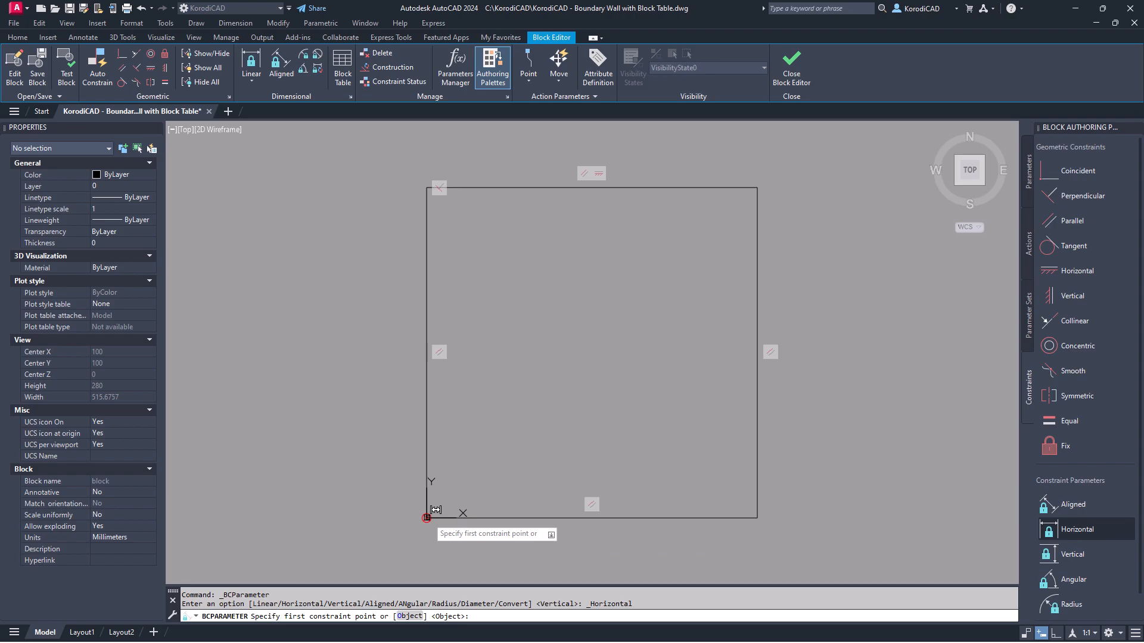
left_click(426, 518)
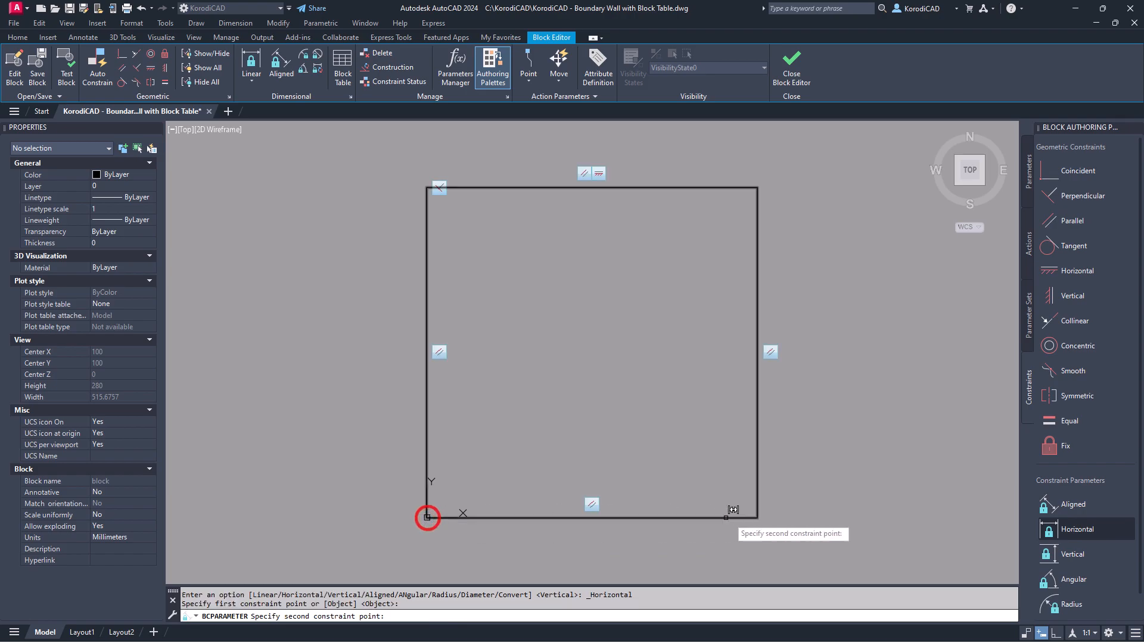
left_click(757, 518)
left_click(739, 556)
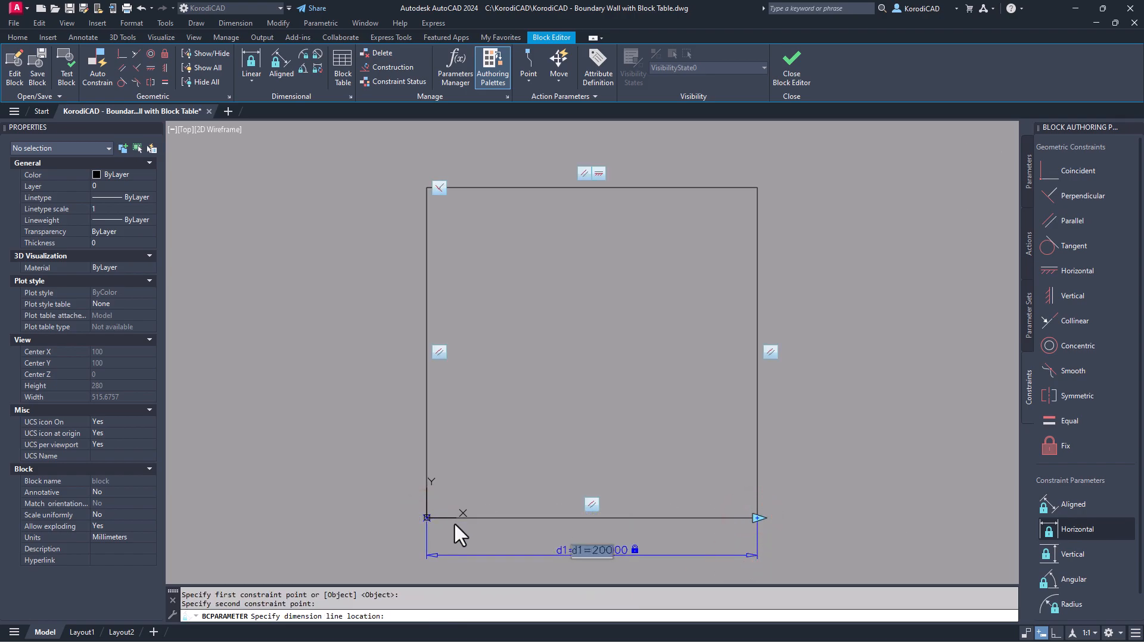
key("Delete")
key("Delete")
type("W")
key("Return")
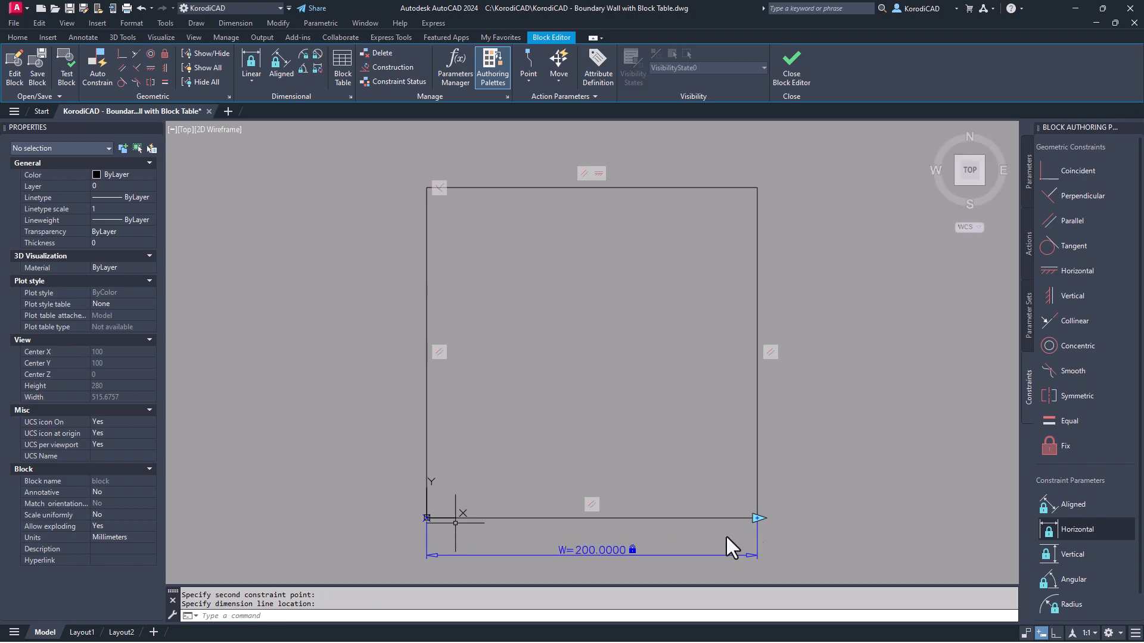
Step: Add a vertical constraint parameter H=200 between the square's left corners, with its dimension line outside the left edge
left_click(1058, 552)
left_click(427, 518)
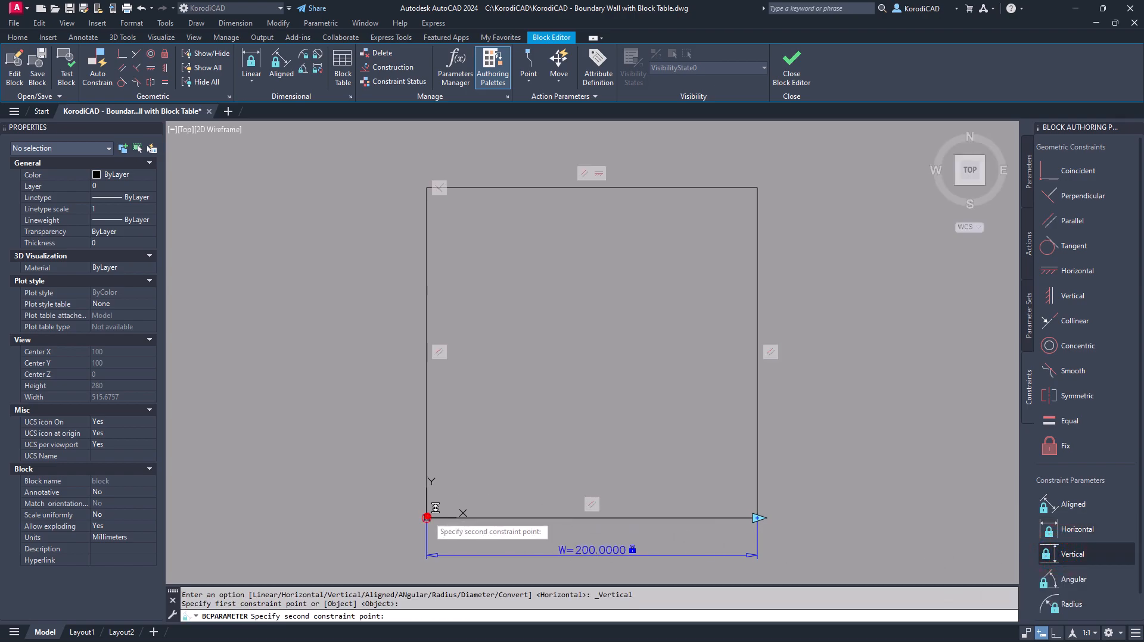
left_click(427, 185)
left_click(354, 207)
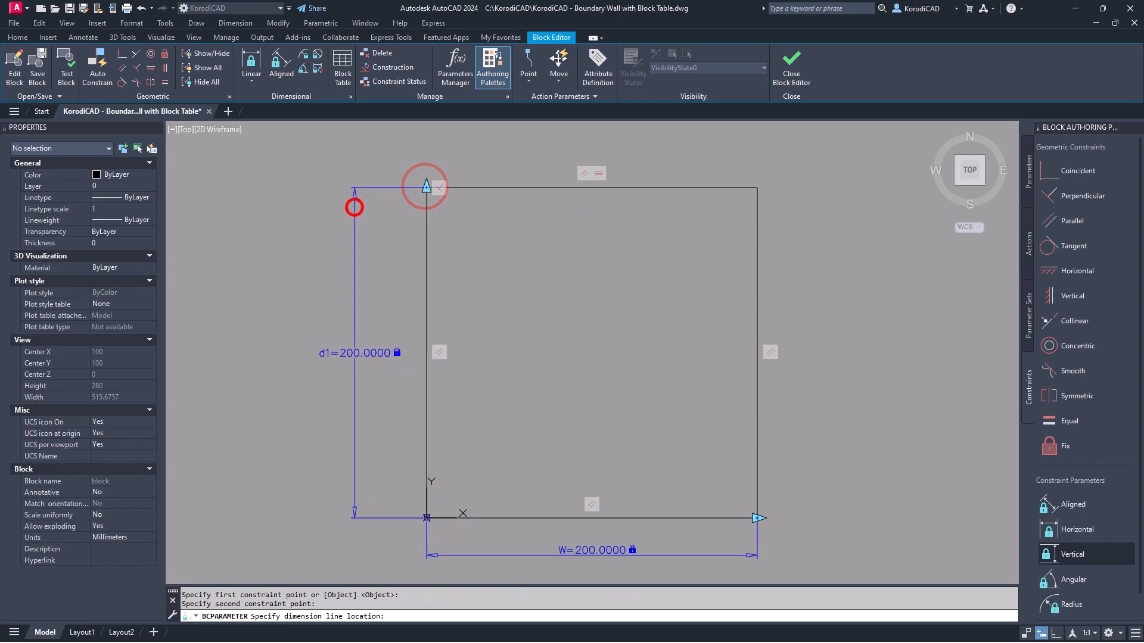
type("H=200")
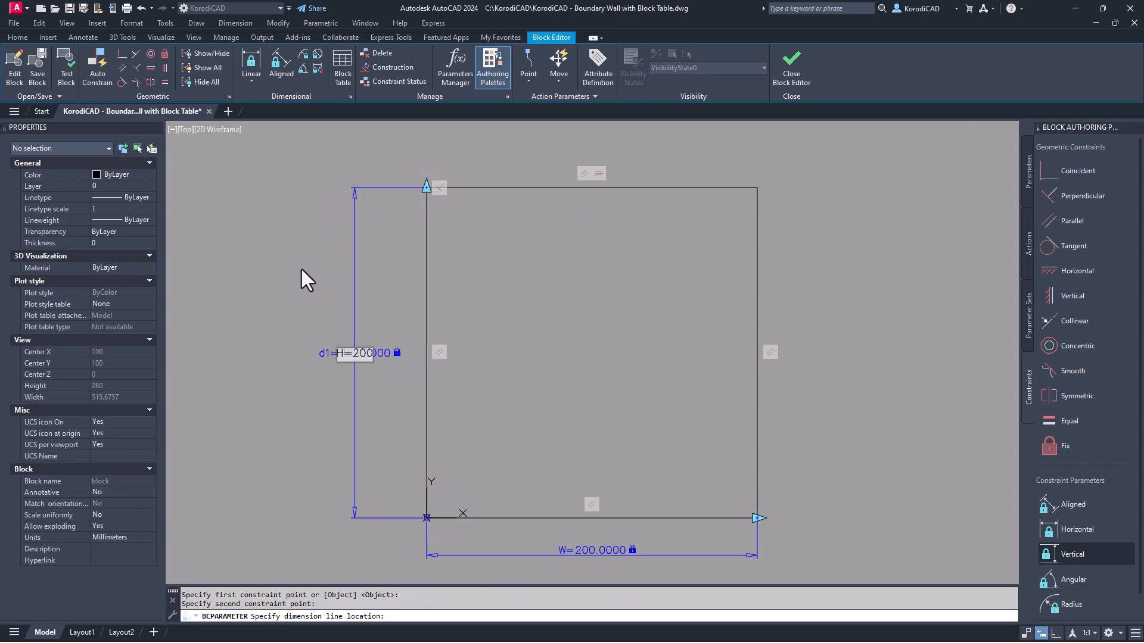
key("Return")
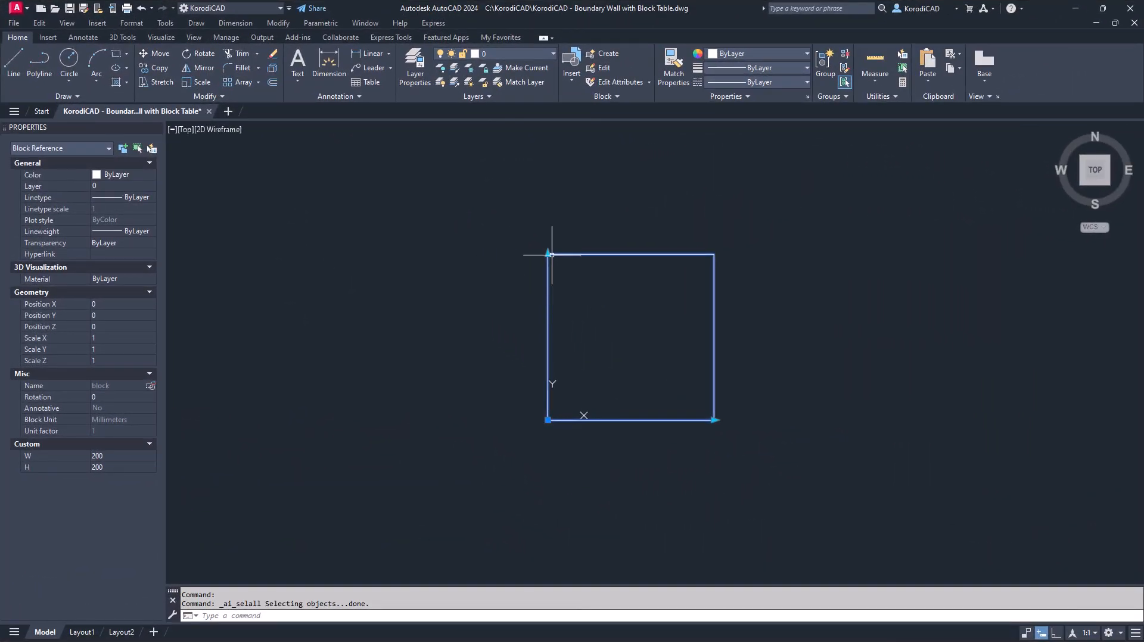
Step: Test the block's height and width grips by shrinking and stretching it, ending at about 183 wide by 217 high
left_click(548, 250)
left_click(553, 305)
left_click(713, 420)
left_click(642, 420)
left_click(548, 304)
left_click(546, 240)
left_click(643, 420)
left_click(700, 420)
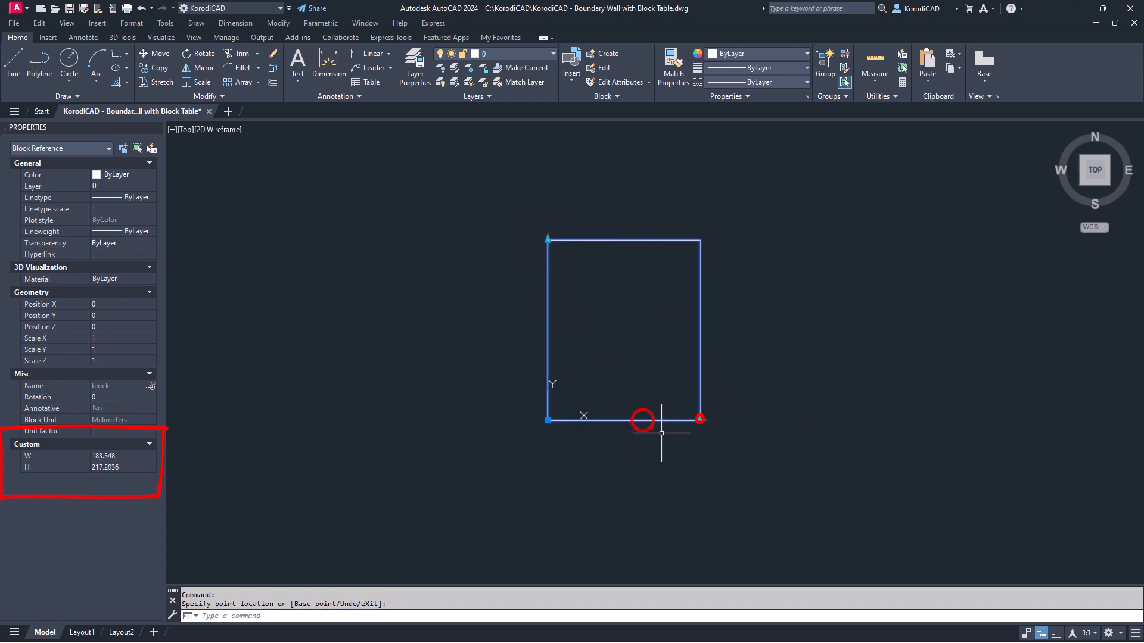
Step: Undo the four grip edits on the block
key("ctrl+z")
key("ctrl+z")
key("ctrl+z")
key("ctrl+z")
Step: Set the block reference's custom values W to 250 and H to 500
left_click(601, 444)
left_click(121, 456)
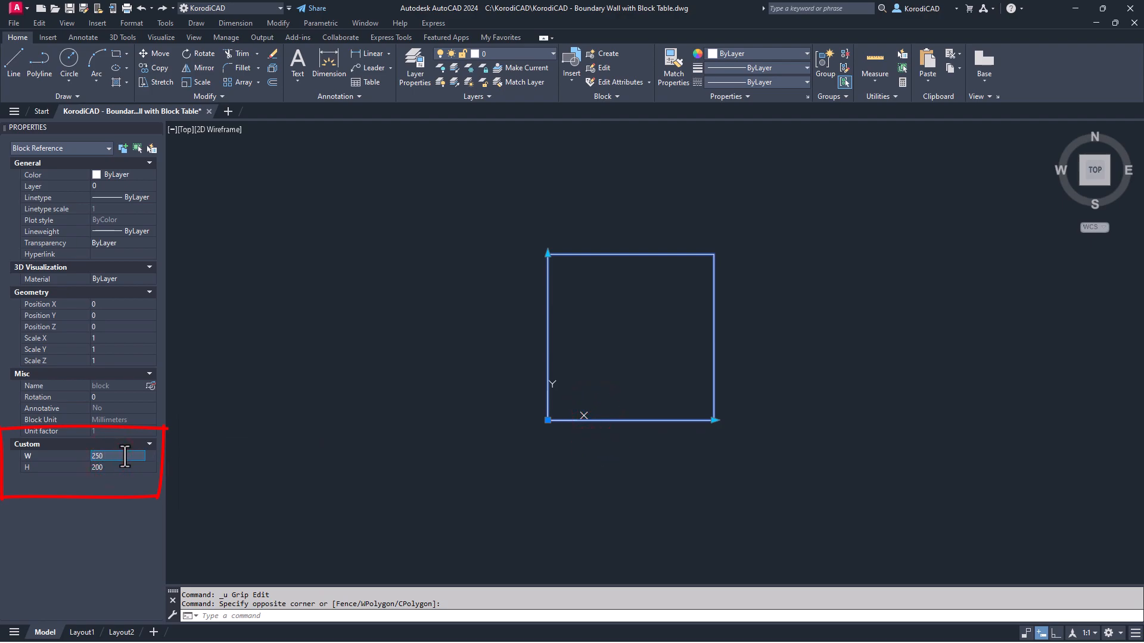
key("Return")
left_click(119, 467)
type("500")
key("Return")
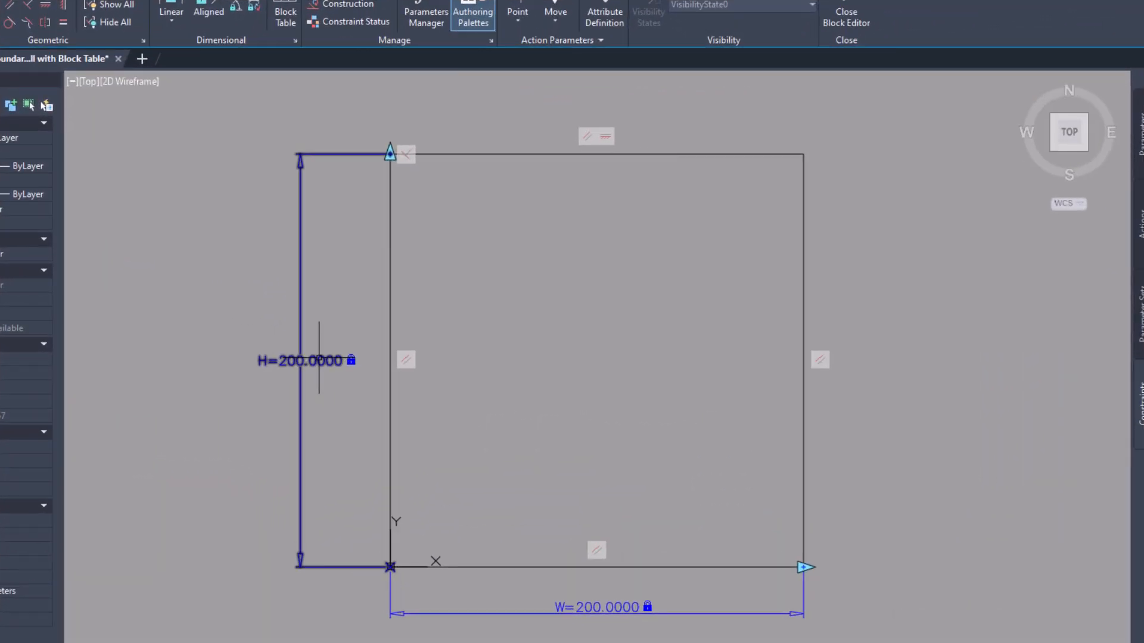
Step: Change the vertical parameter's expression to H=W/2
double_click(319, 358)
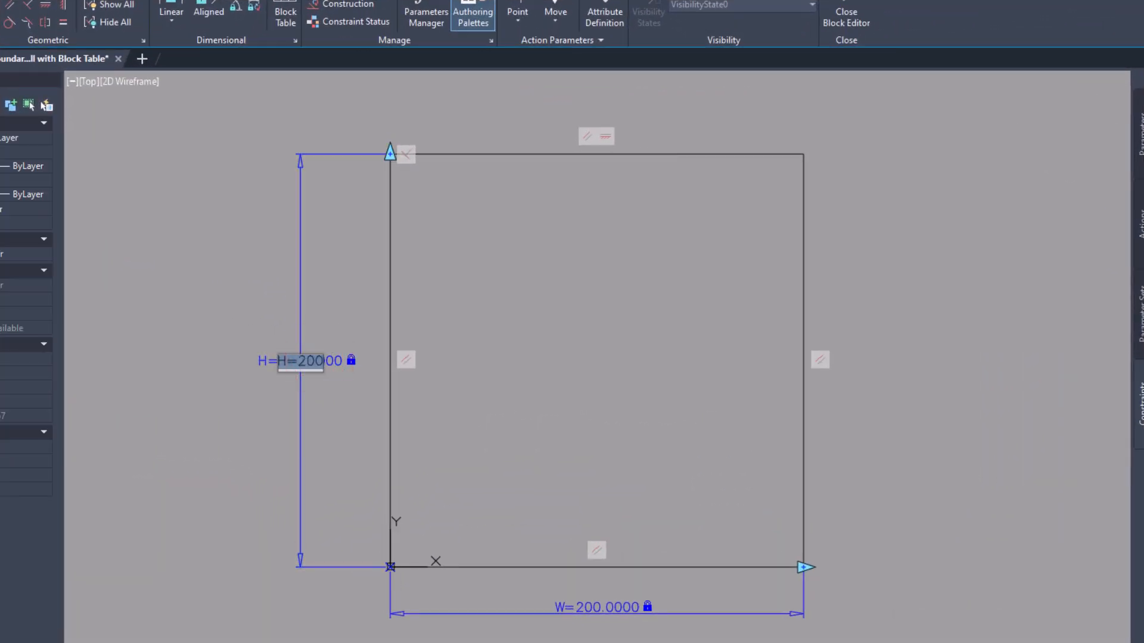
left_click(288, 362)
key("BackSpace")
key("BackSpace")
key("BackSpace")
type("W")
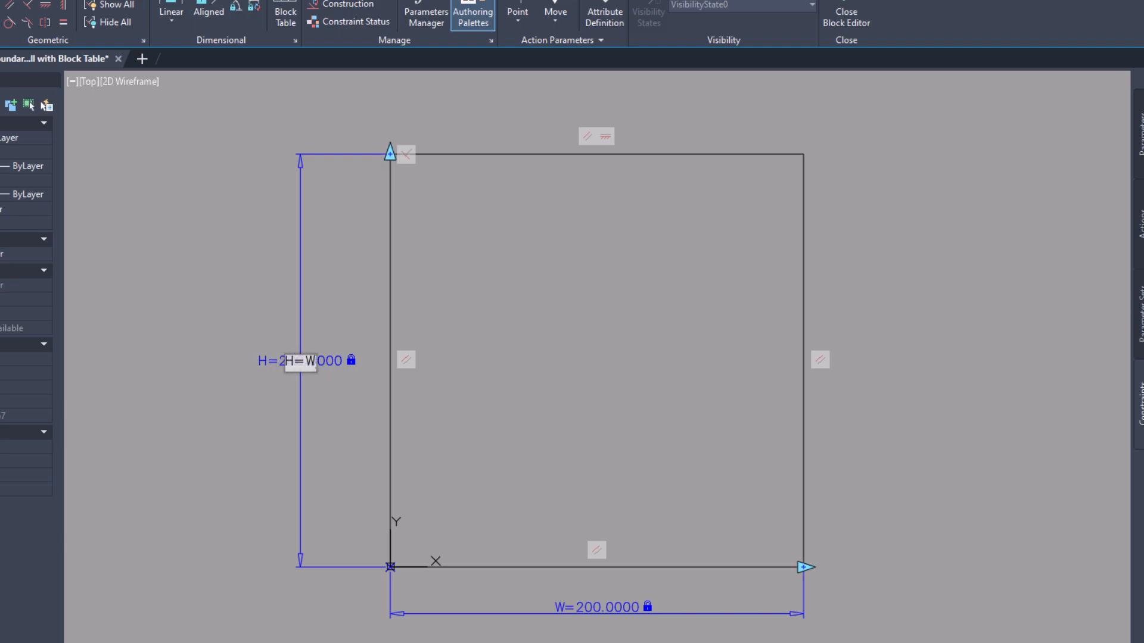
type("/2")
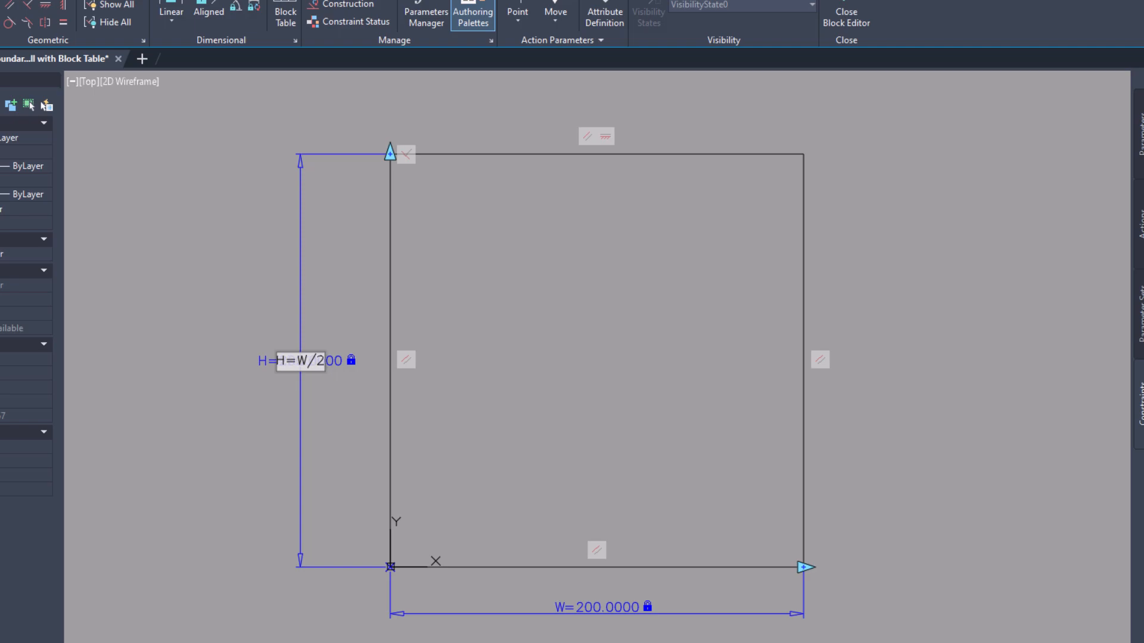
key("Return")
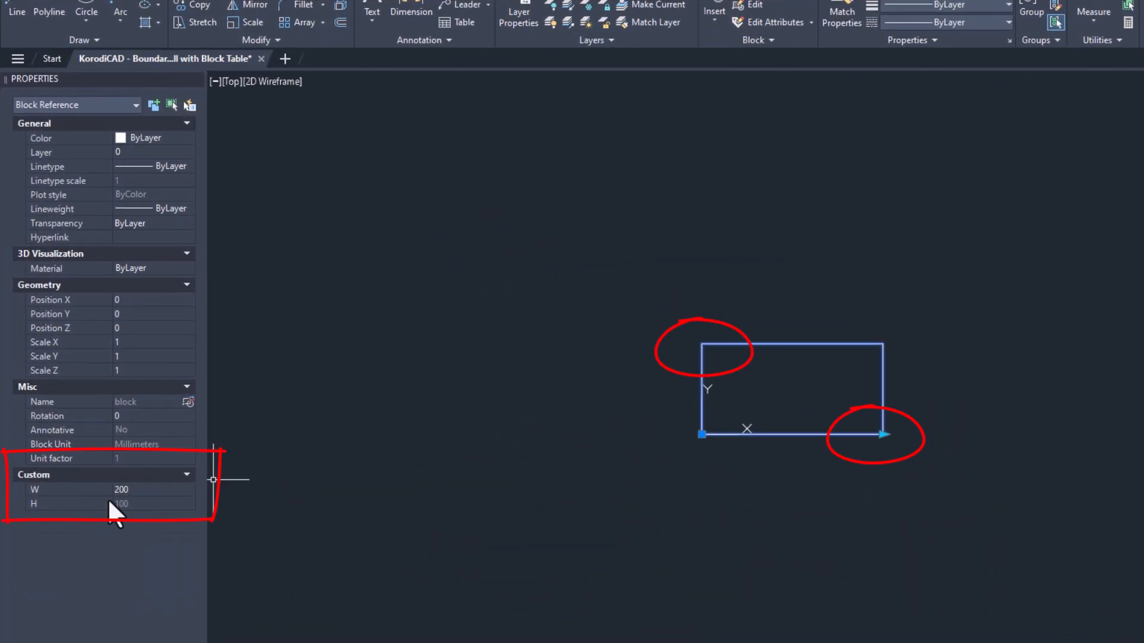
Step: Set the block reference's custom W value to 300
left_click(133, 489)
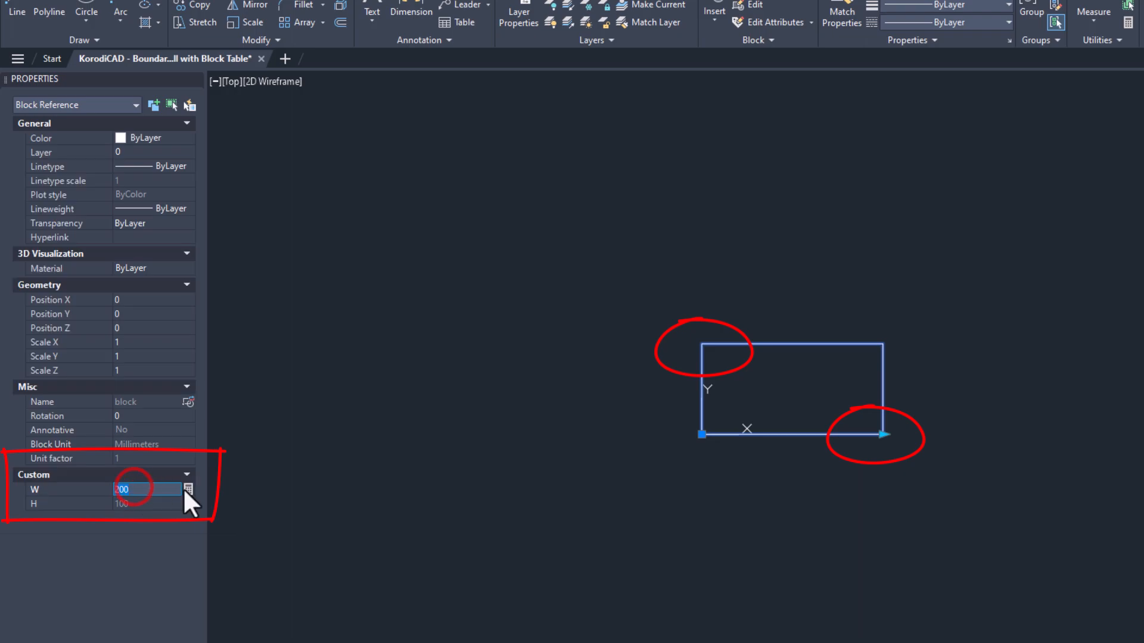
type("300")
key("Return")
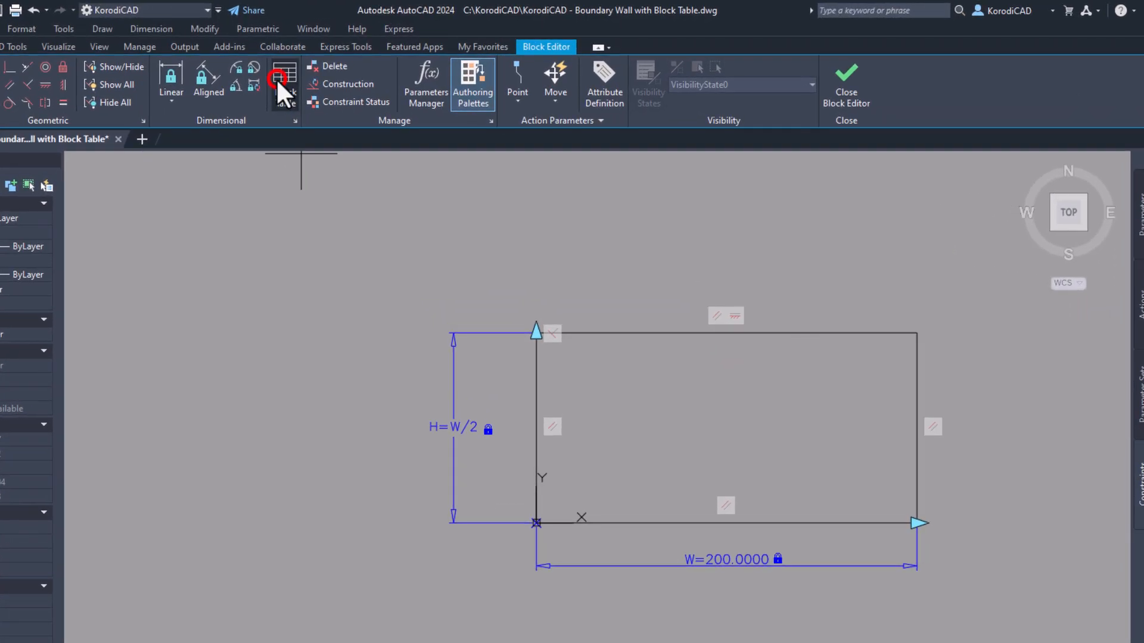
Step: Place a block table beside the rectangle's left side, with one grip
left_click(277, 78)
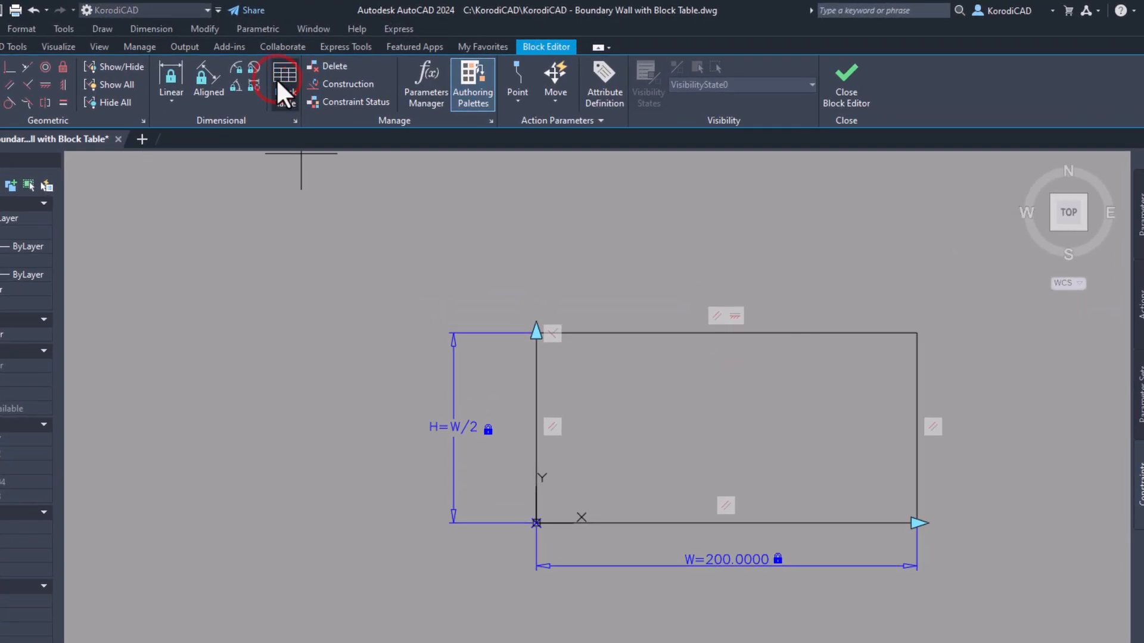
left_click(246, 415)
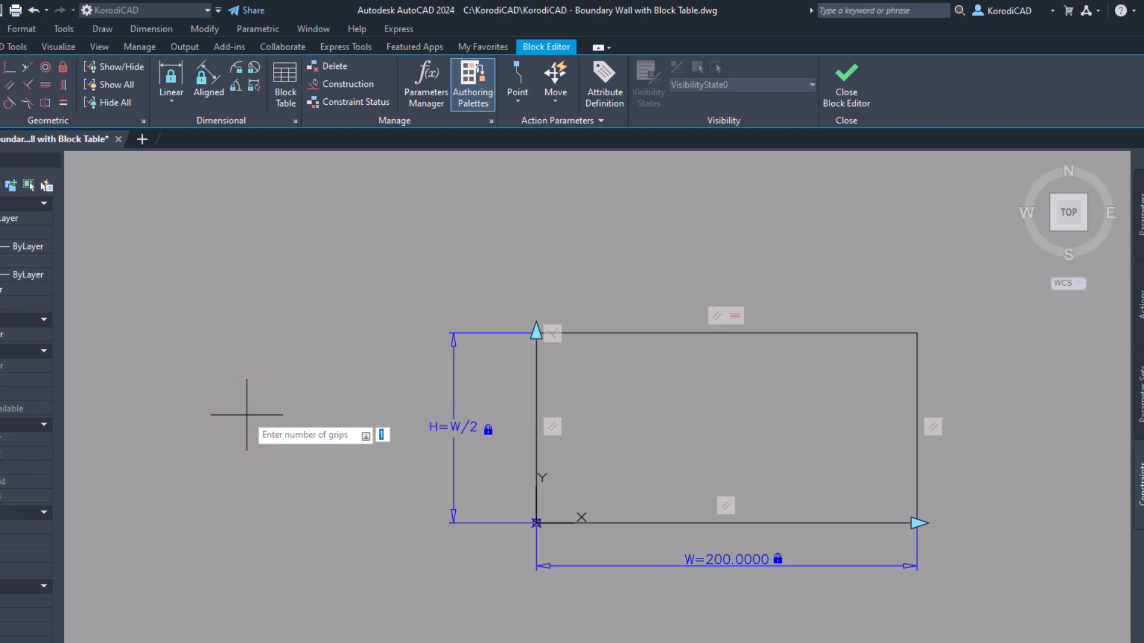
key("Return")
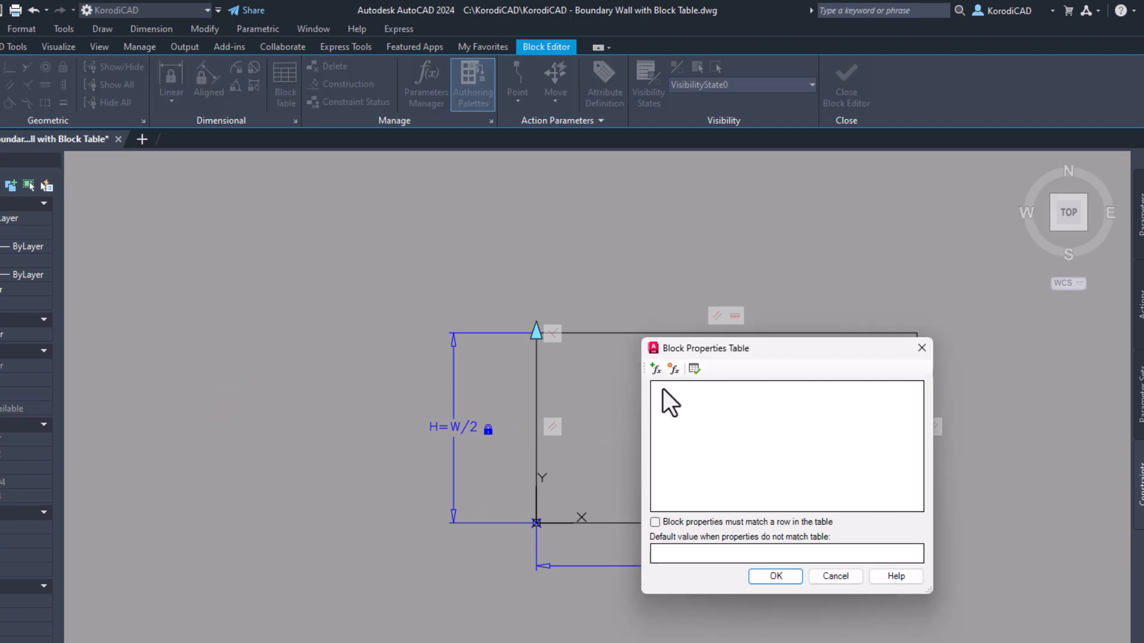
Step: Add both the W and H parameters as columns of the block properties table
left_click(657, 369)
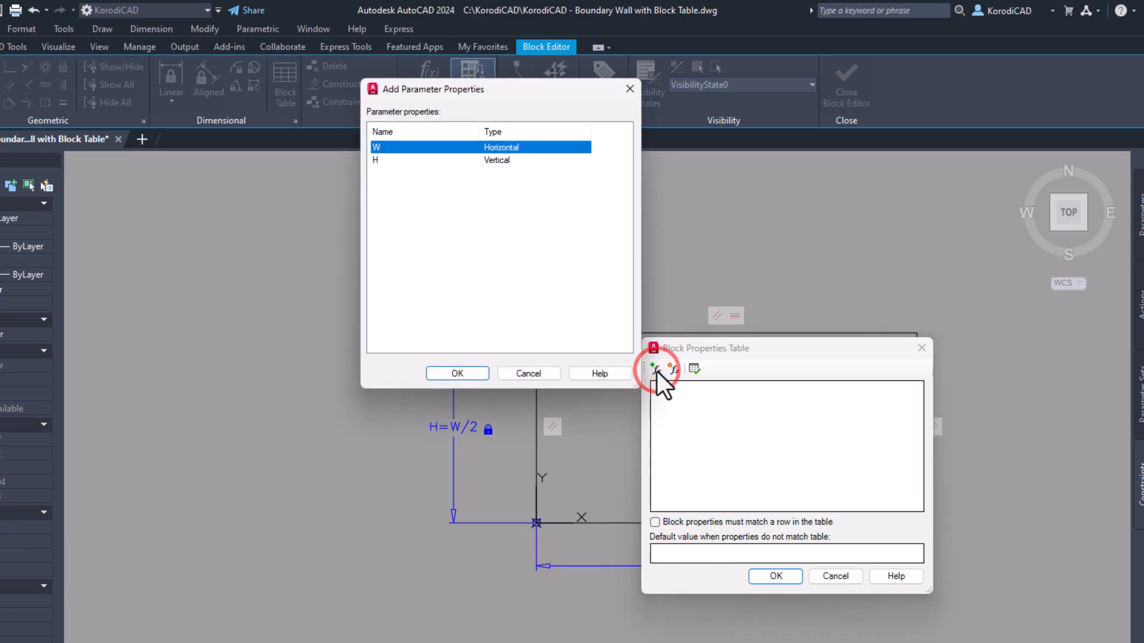
left_click(402, 161)
left_click(401, 149)
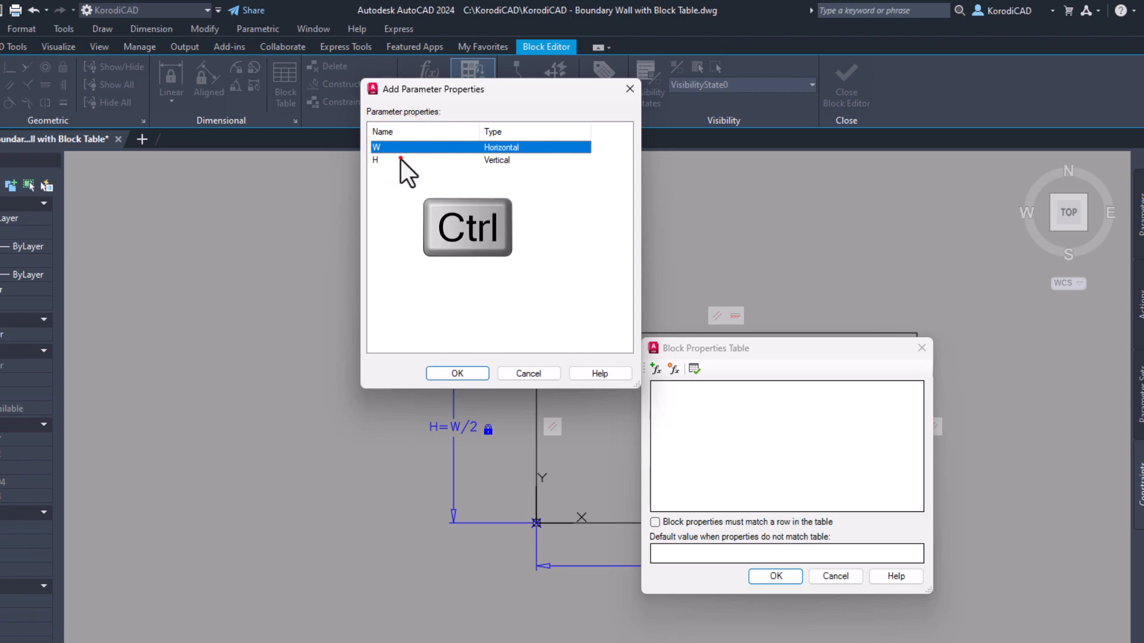
left_click(400, 160, "ctrl")
left_click(456, 374)
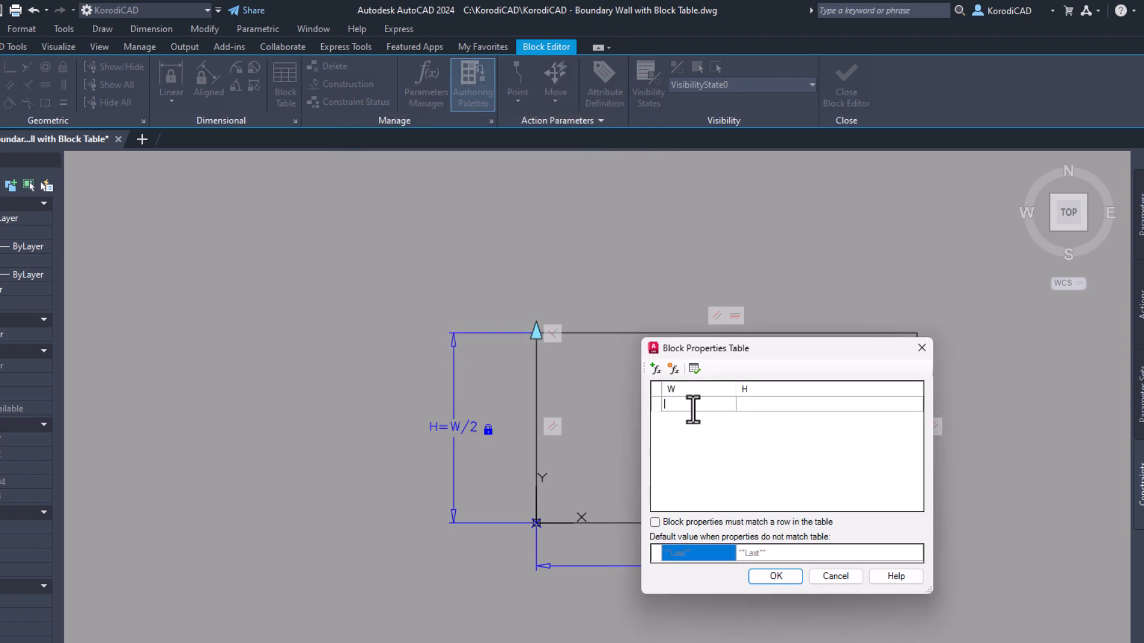
Step: Fill the table's W column with 150, 200, 300 and 400
type("150")
key("Tab")
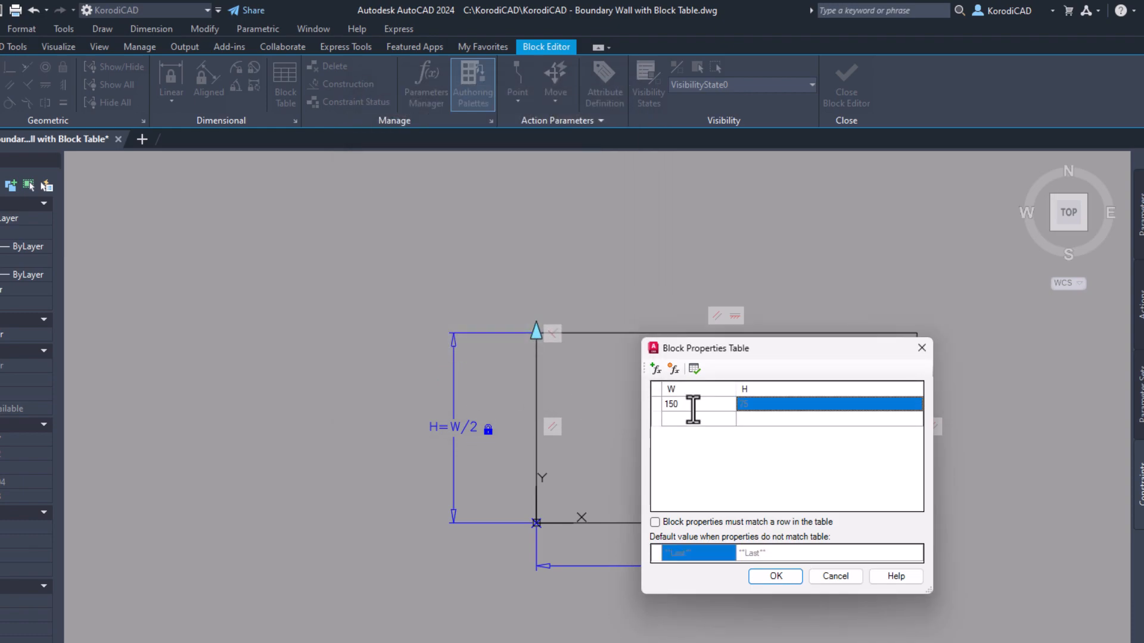
key("Tab")
type("200")
key("Tab")
key("Tab")
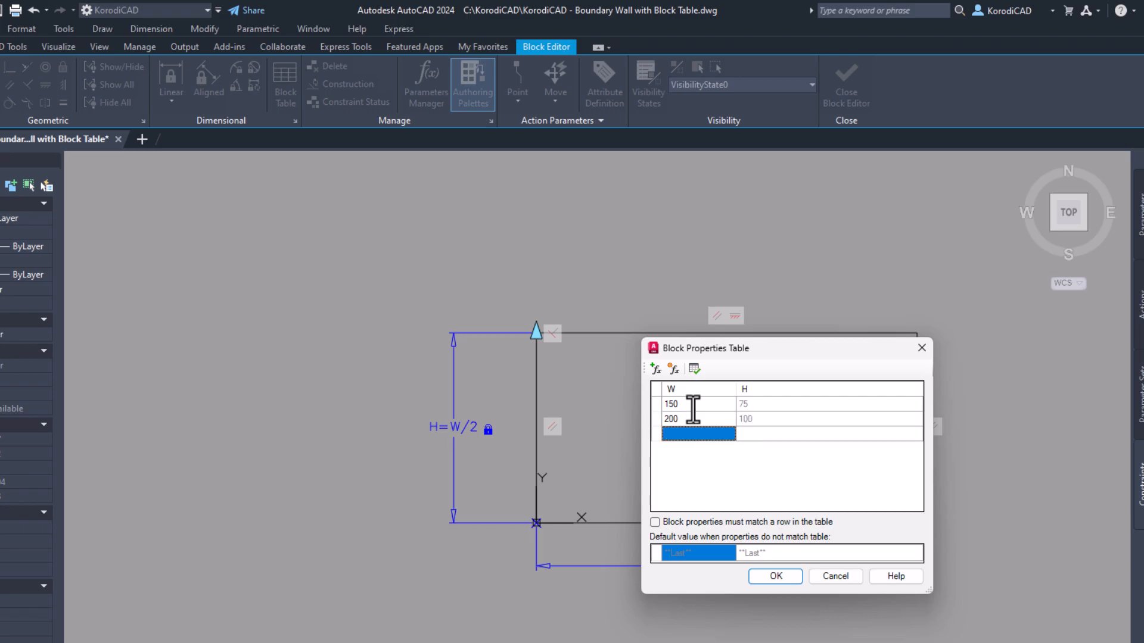
type("300")
key("Tab")
key("Tab")
type("400")
key("Tab")
key("Tab")
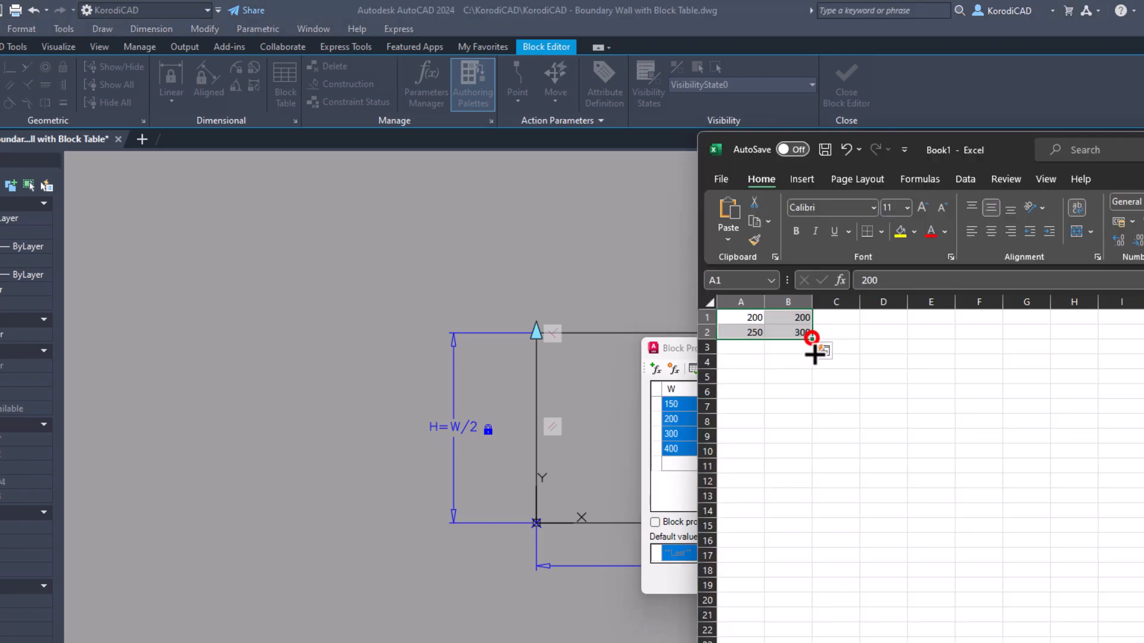
Step: In Excel, extend the number series in A1:B2 down to row 11 and copy the range
left_click_drag(811, 341, 813, 470)
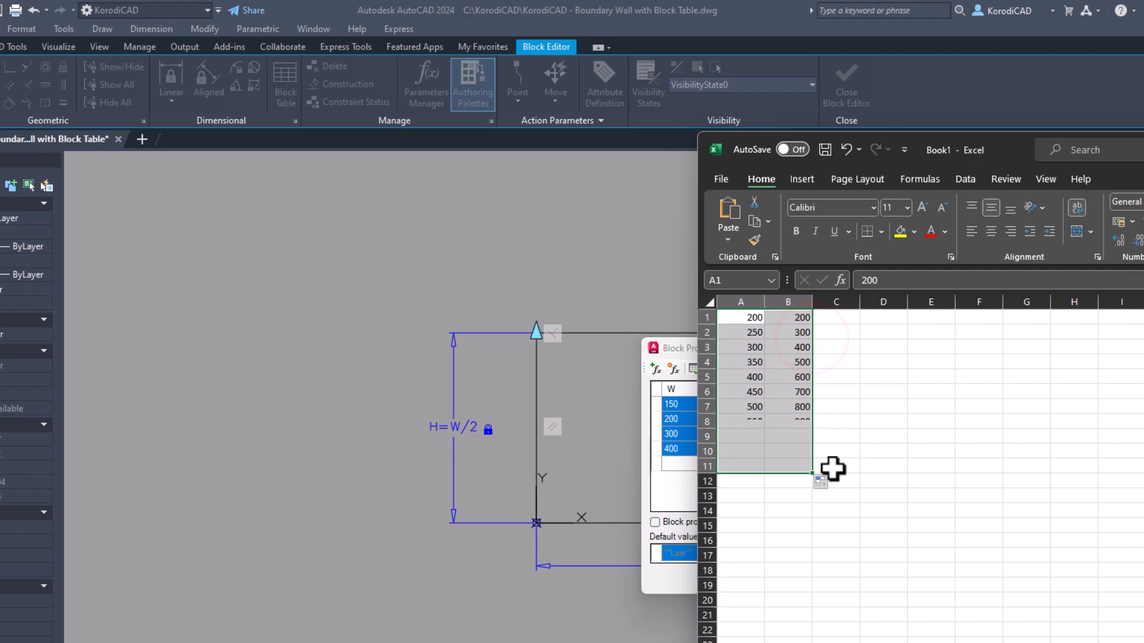
key("ctrl+c")
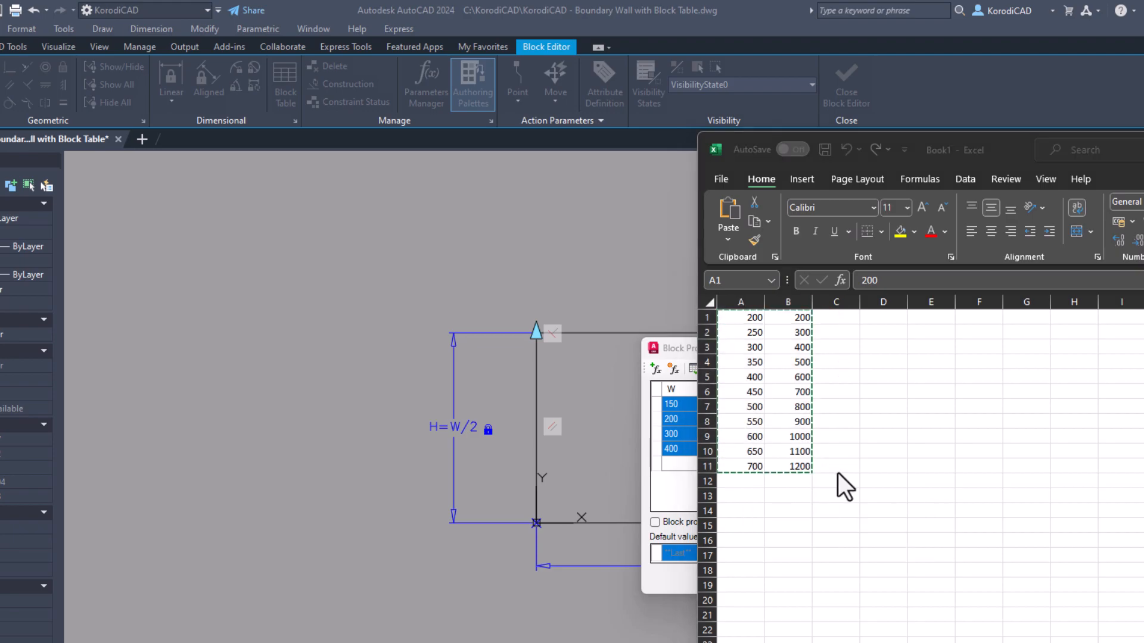
Step: Return to AutoCAD, paste the copied values over the block properties table's rows and accept the table
key("alt+Tab")
key("ctrl+v")
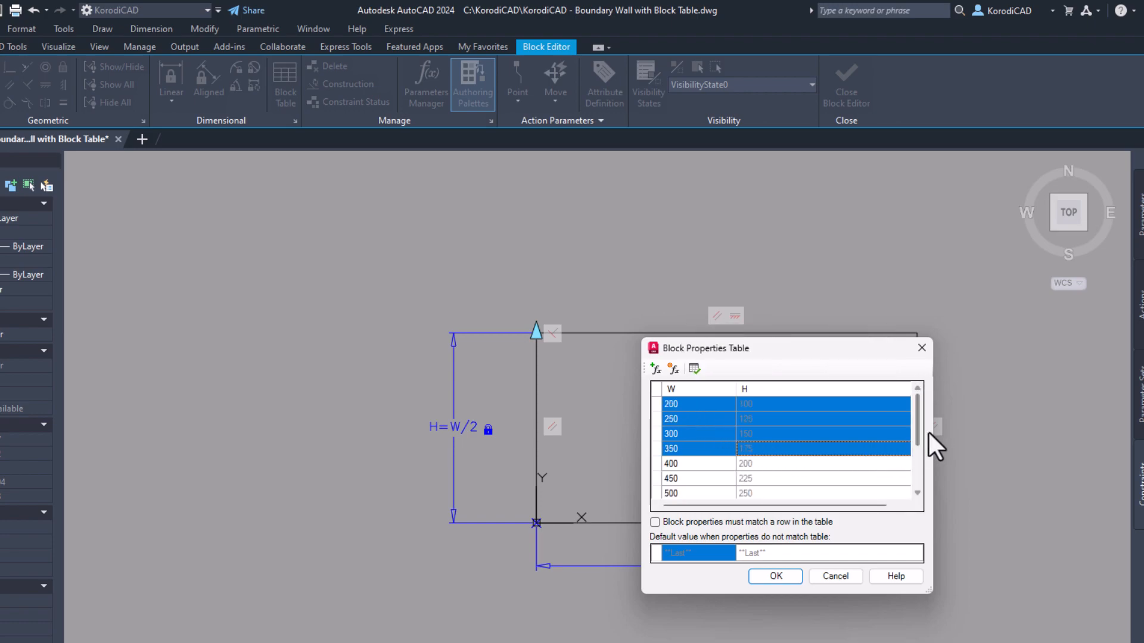
mouse_move(917, 432)
left_mouse_down()
mouse_move(916, 481)
mouse_move(914, 435)
left_mouse_up()
left_click(769, 484)
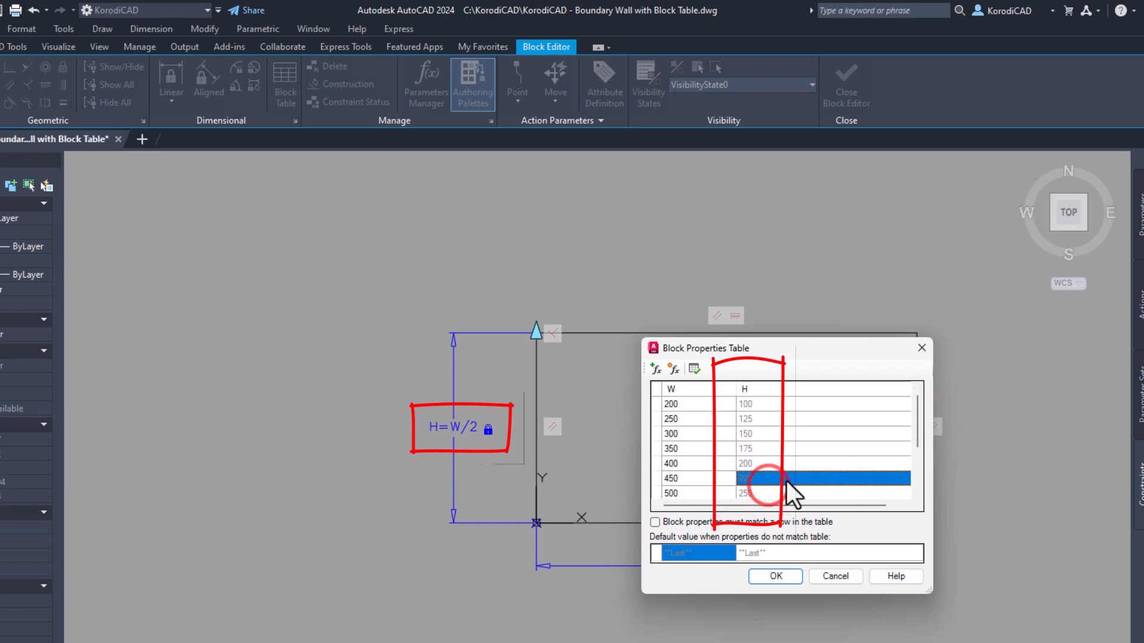
left_click(775, 576)
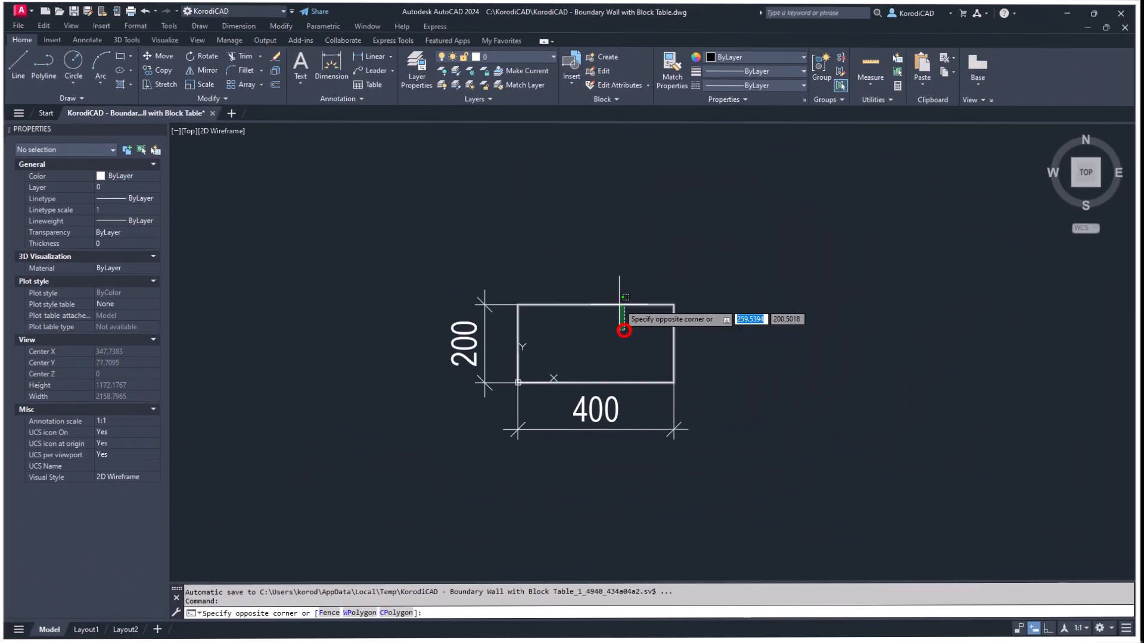
Step: Select the block and use its table grip to switch W to 500, 400 and finally 700
left_click(616, 303)
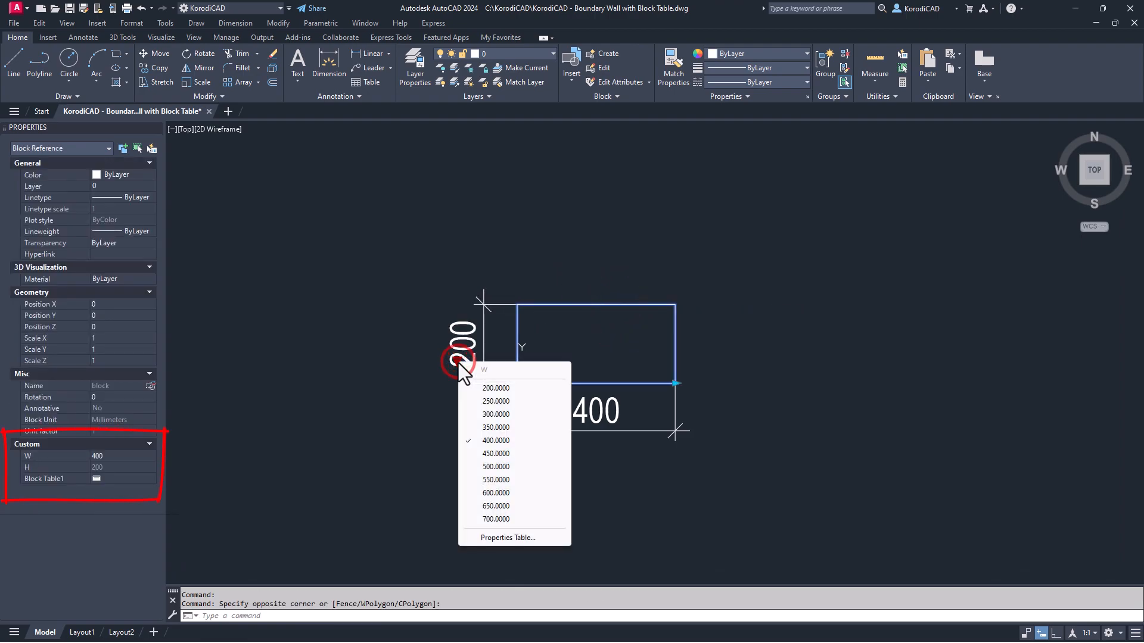
left_click(484, 466)
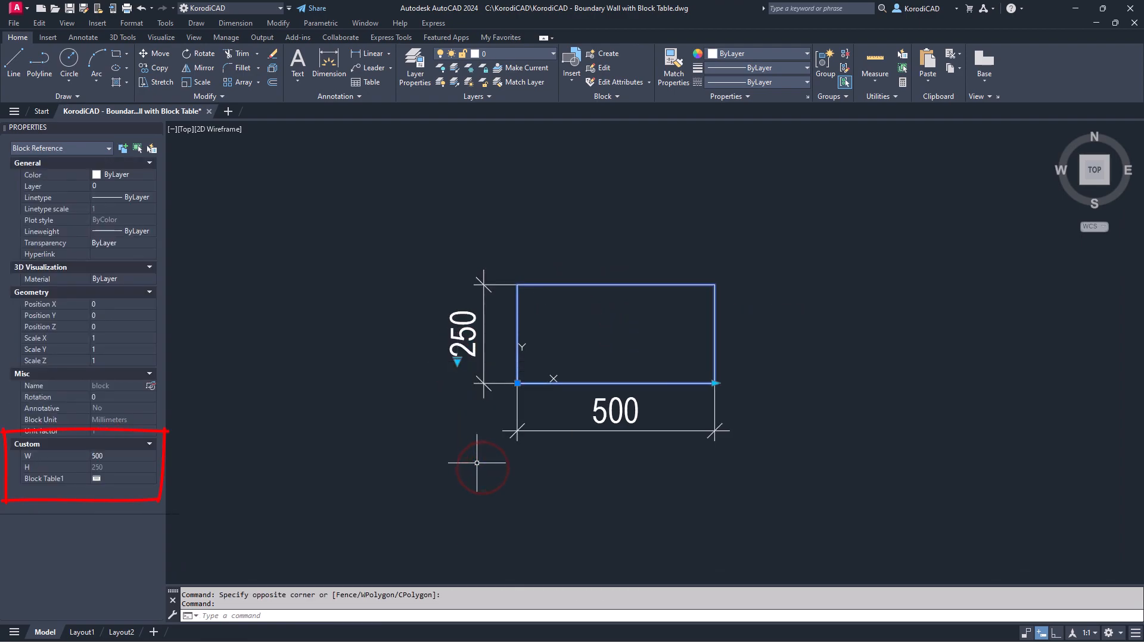
left_click(456, 360)
left_click(474, 437)
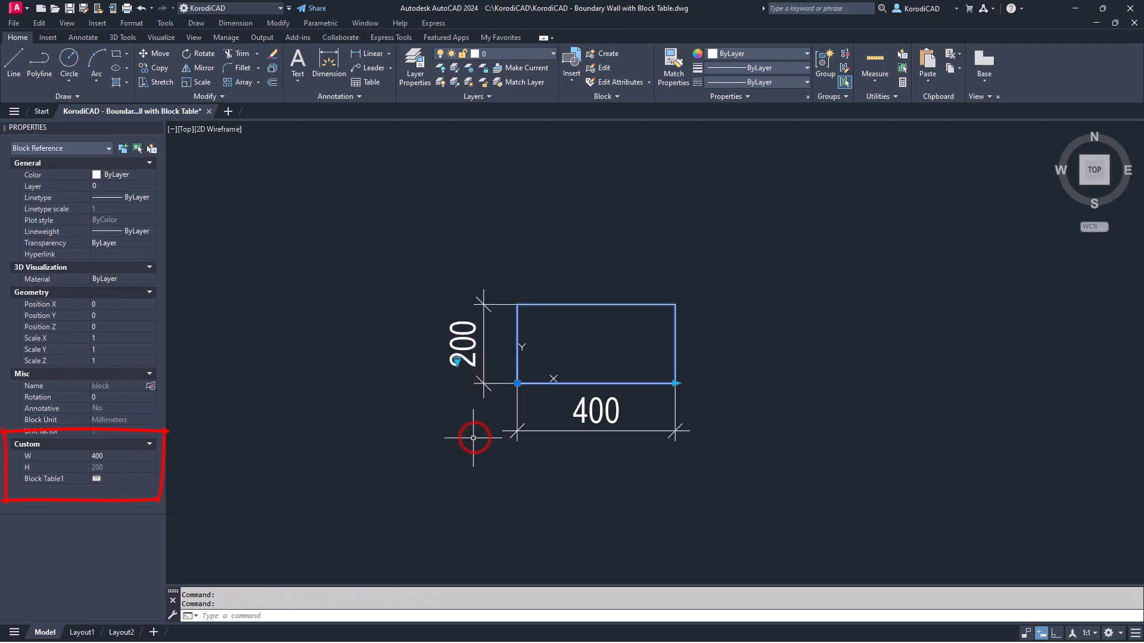
left_click(460, 357)
left_click(478, 509)
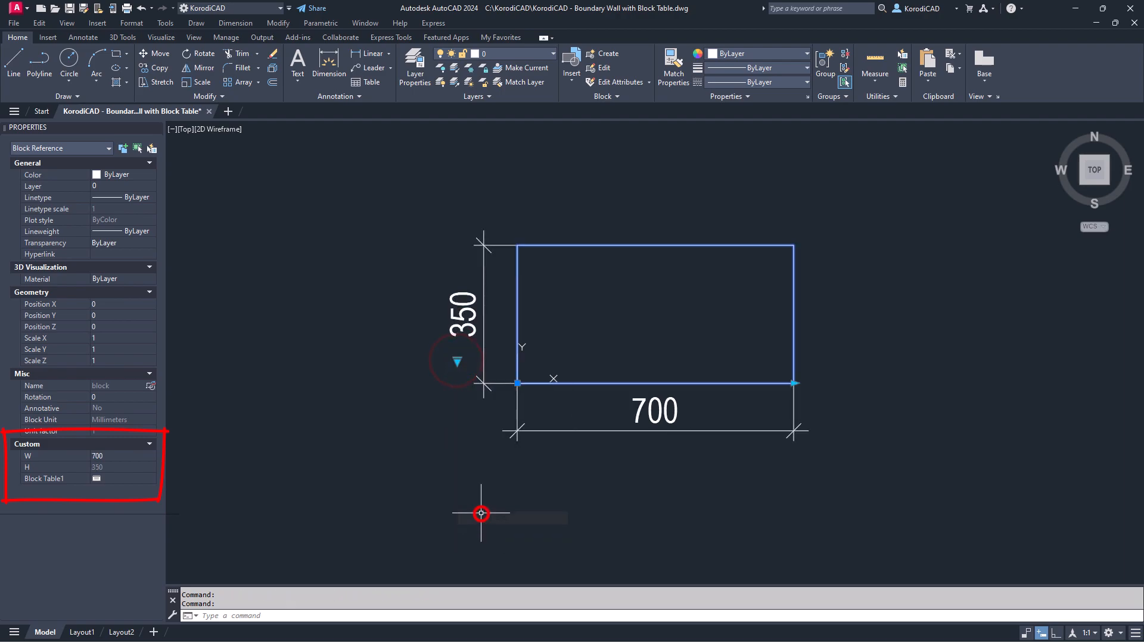
Step: Set the block's custom W to 1200, and pick the W 650 row from its block properties table
left_click(120, 456)
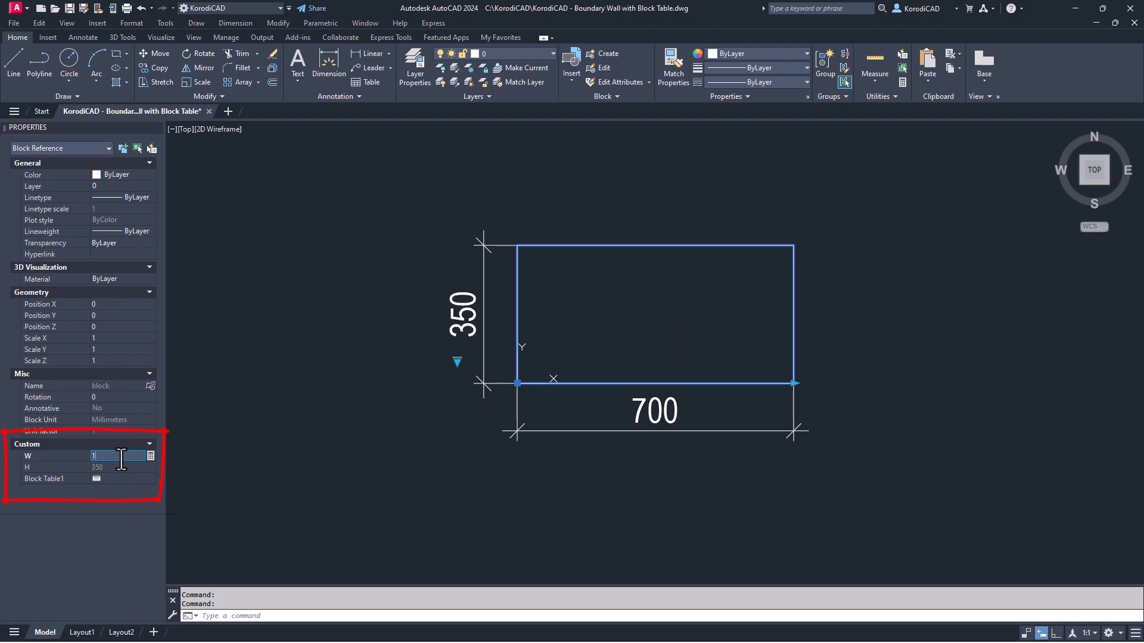
type("1200")
key("Return")
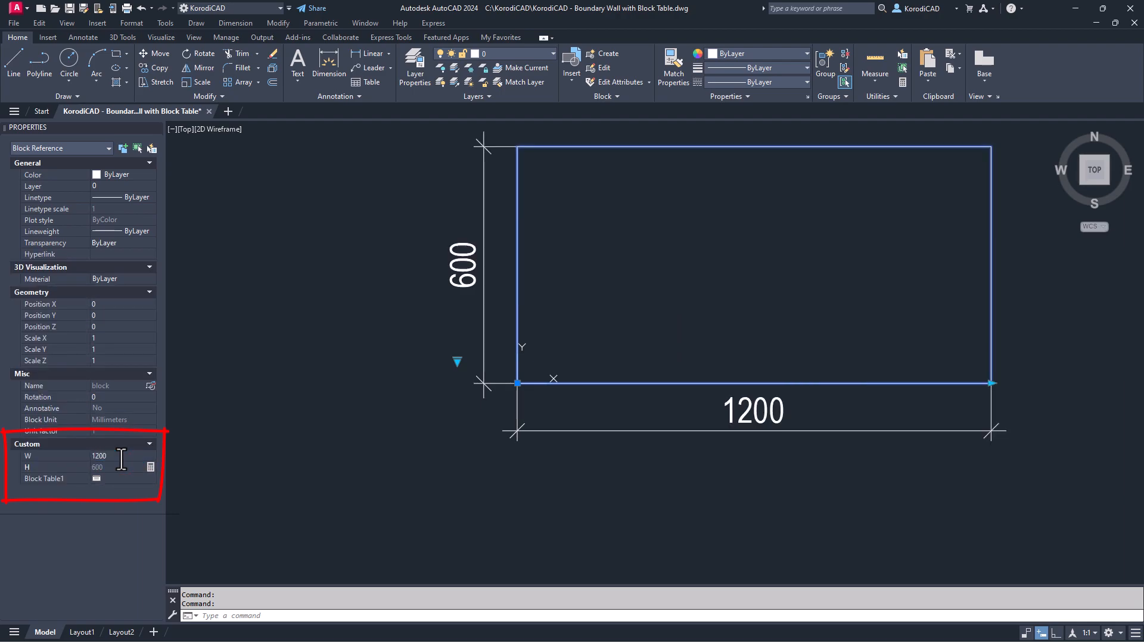
left_click(110, 477)
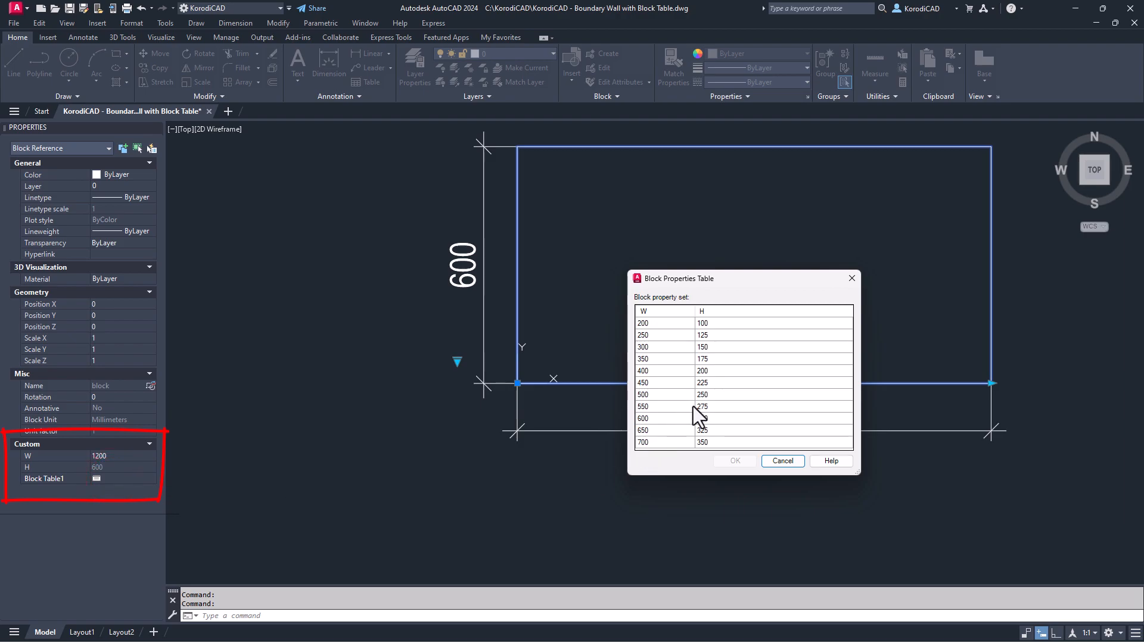
double_click(655, 430)
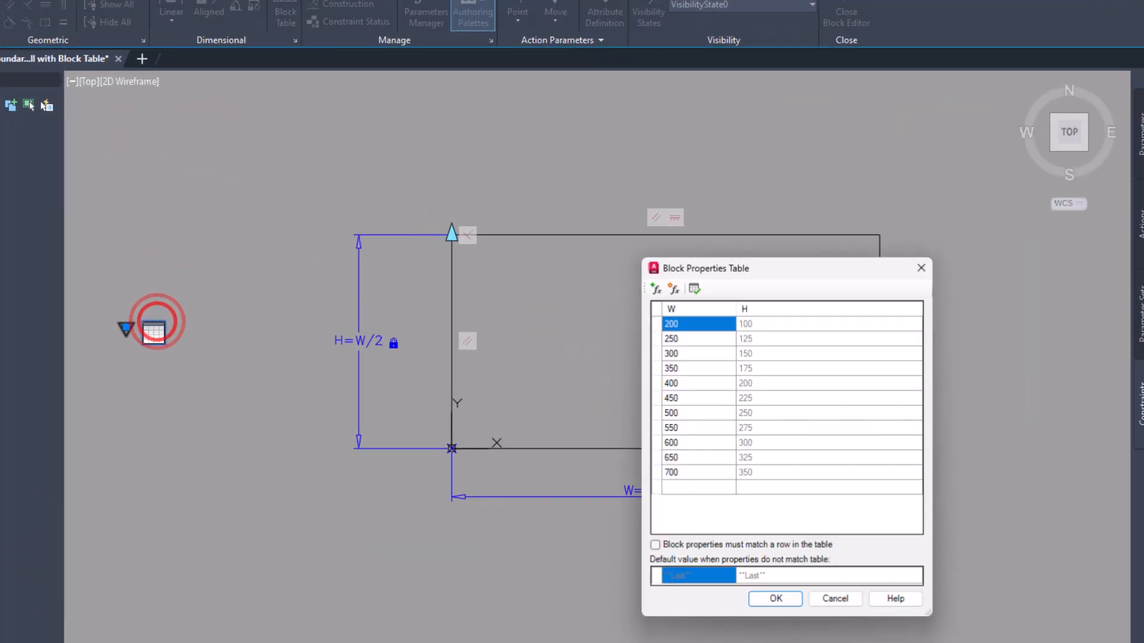
Step: Add a user parameter named Size with type String to the block properties table
left_click(651, 295)
left_click(671, 290)
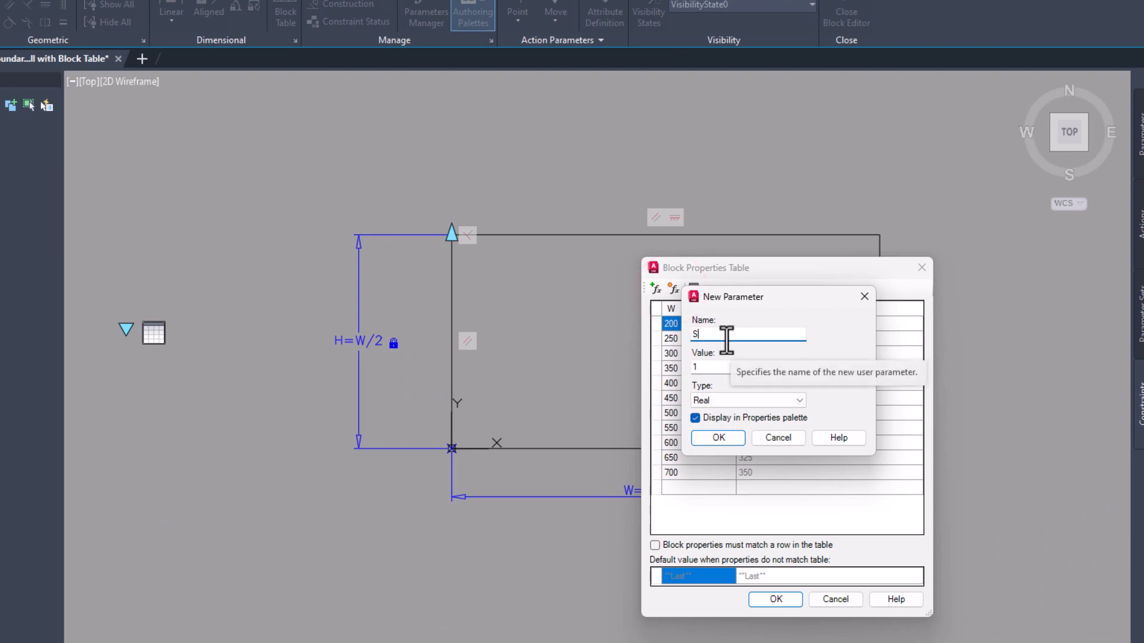
type("Size")
left_click(734, 399)
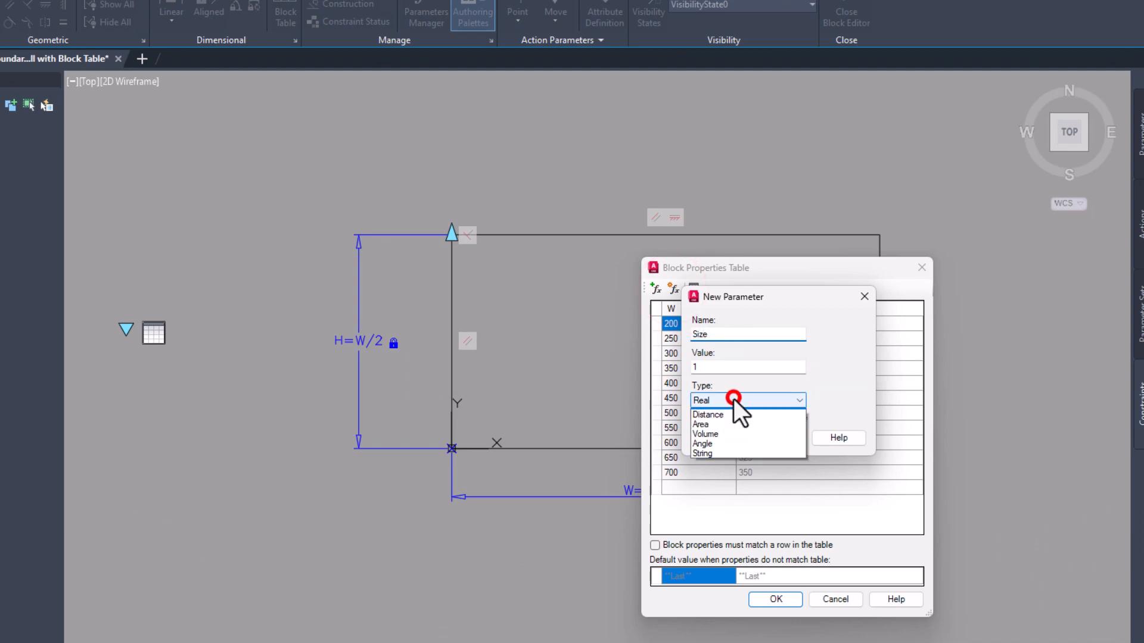
left_click(716, 461)
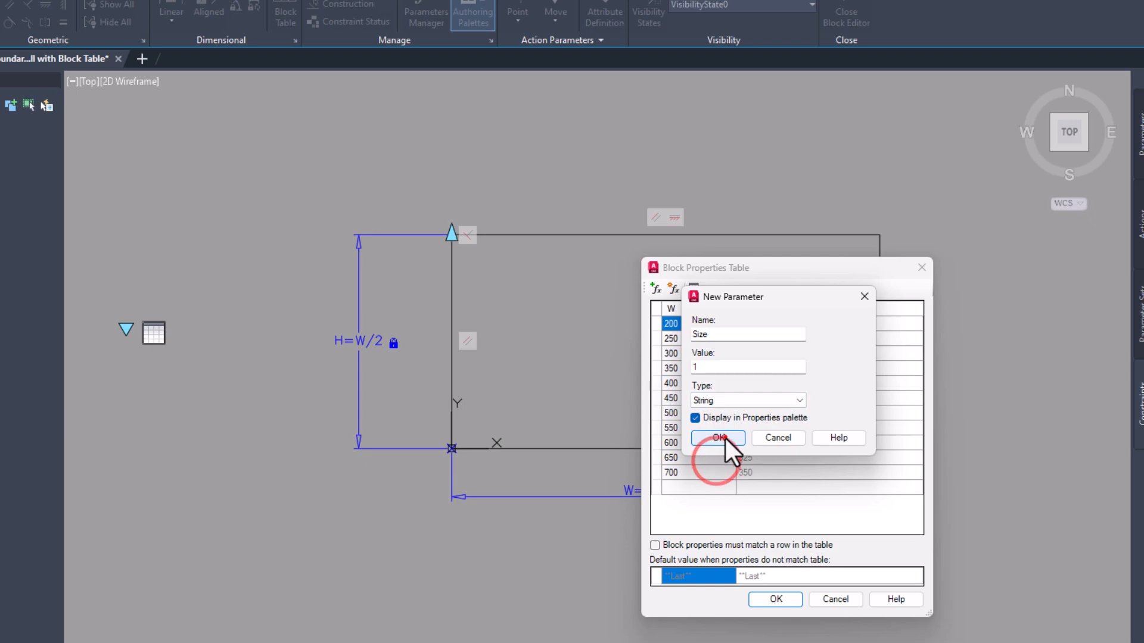
left_click(724, 438)
Step: Enter "small" as the Size for the table rows with W 200, 250 and 300
left_click(852, 325)
type("small")
key("Return")
type("small")
key("Return")
type("small")
key("Return")
Step: Enter "big" as the Size for the table rows with W 600, 650 and 700
key("Down")
key("Down")
key("Down")
key("Down")
key("Down")
type("big")
key("Return")
type("big")
key("Return")
type("big")
Step: Enter "standard" as the Size for the five rows from W 350 to 550
left_click(831, 369)
type("standard")
key("Return")
type("stand")
key("Return")
type("standard")
key("Return")
type("standard")
key("Return")
type("standard")
Step: Move the Size column in front of W and accept the block properties table
left_click(850, 309)
left_click_drag(702, 316, 682, 313)
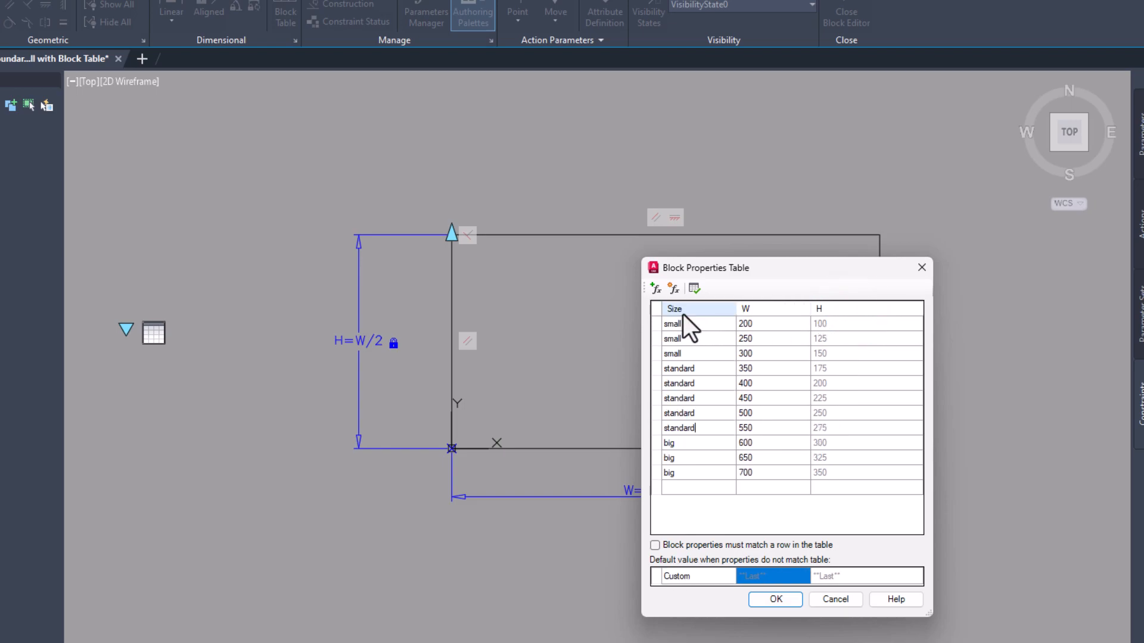
left_click(778, 600)
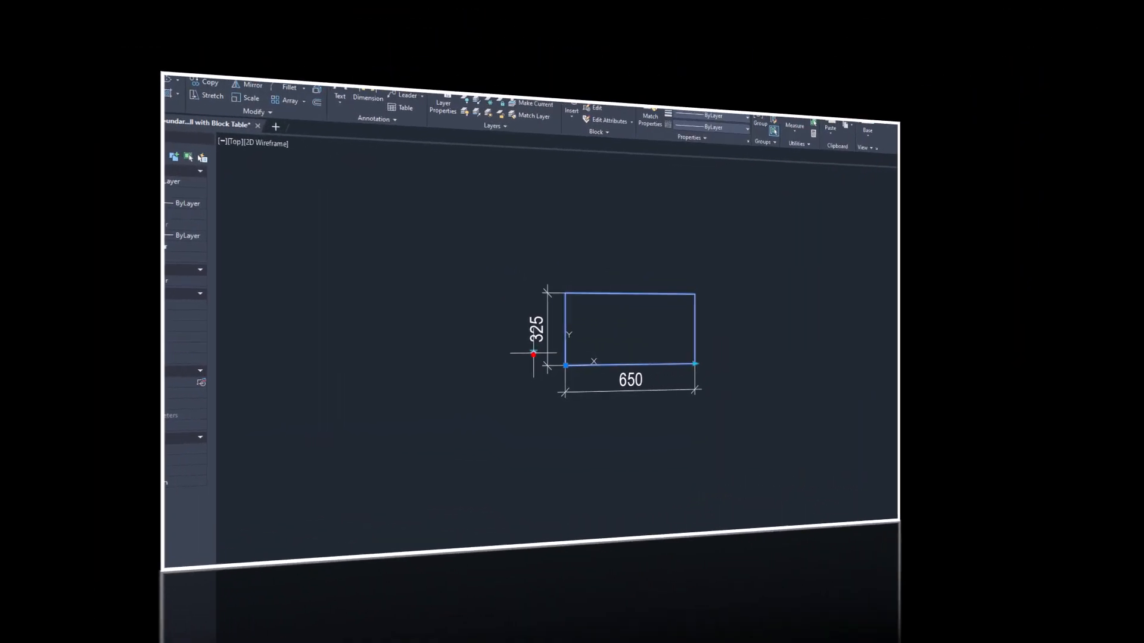
Step: Use the block's table grip to switch it to small with W 200 and finally to big with W 700
left_click(533, 355)
mouse_move(562, 376)
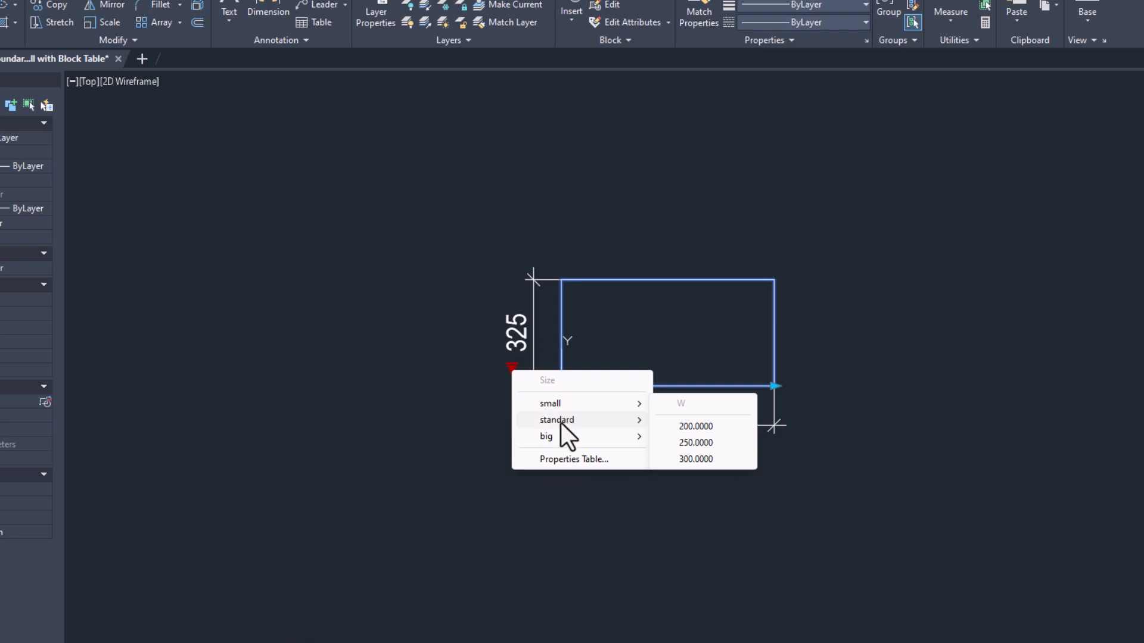
mouse_move(560, 423)
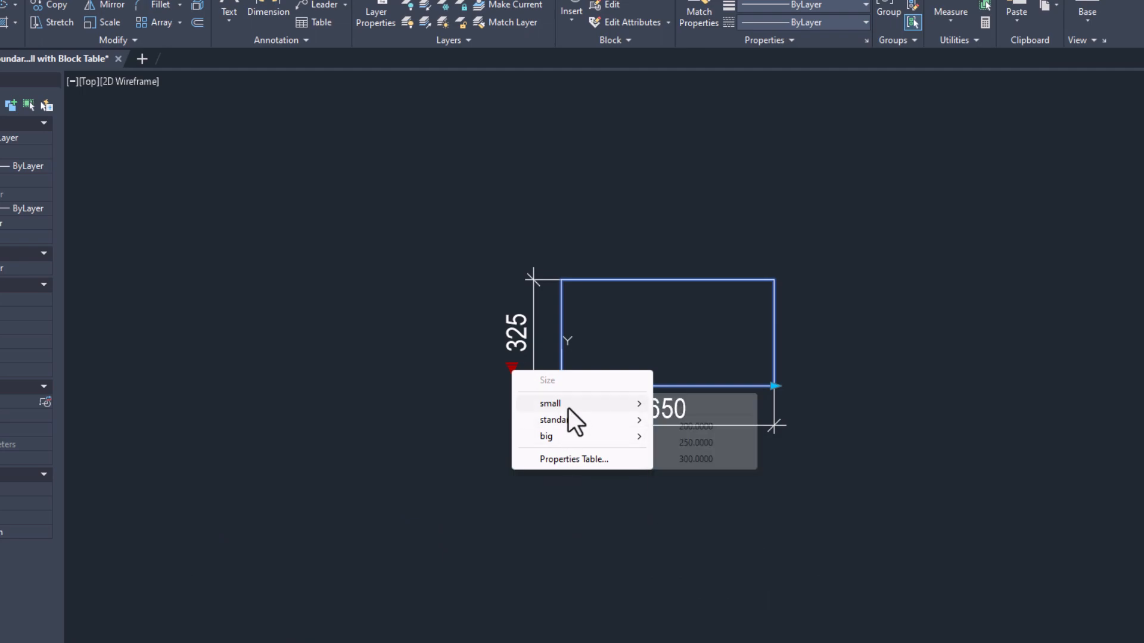
left_click(691, 427)
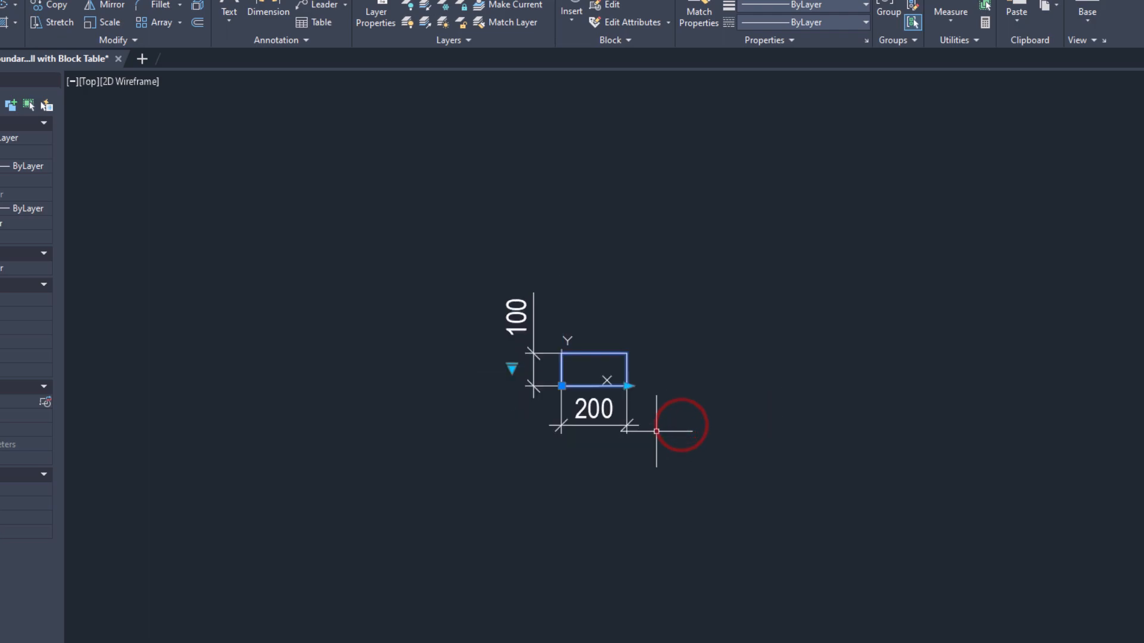
left_click(511, 368)
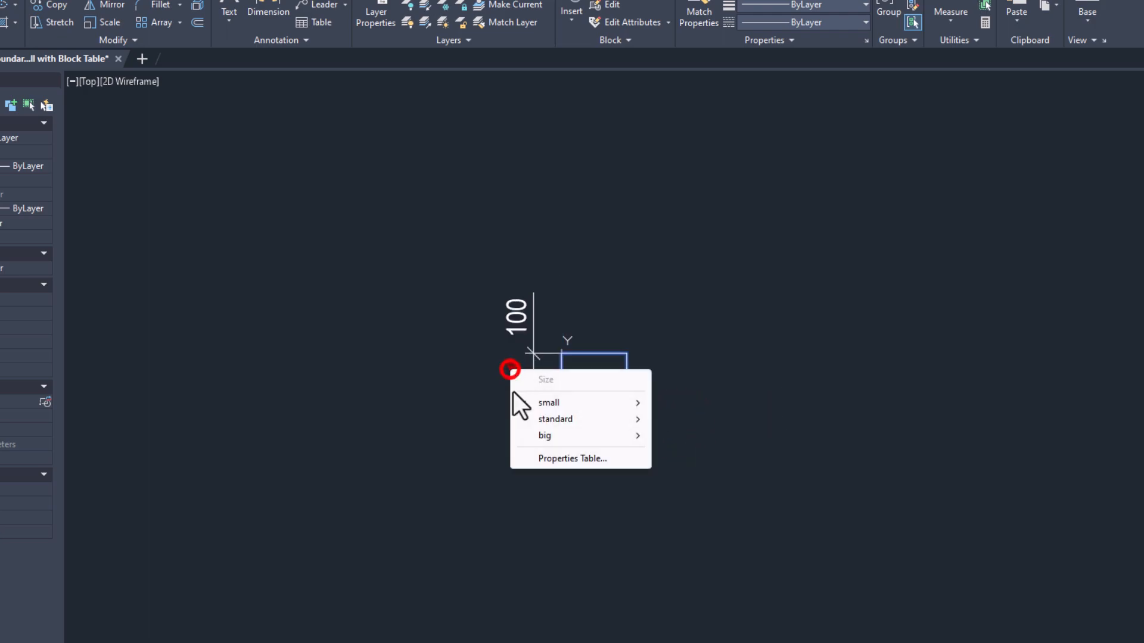
left_click(538, 434)
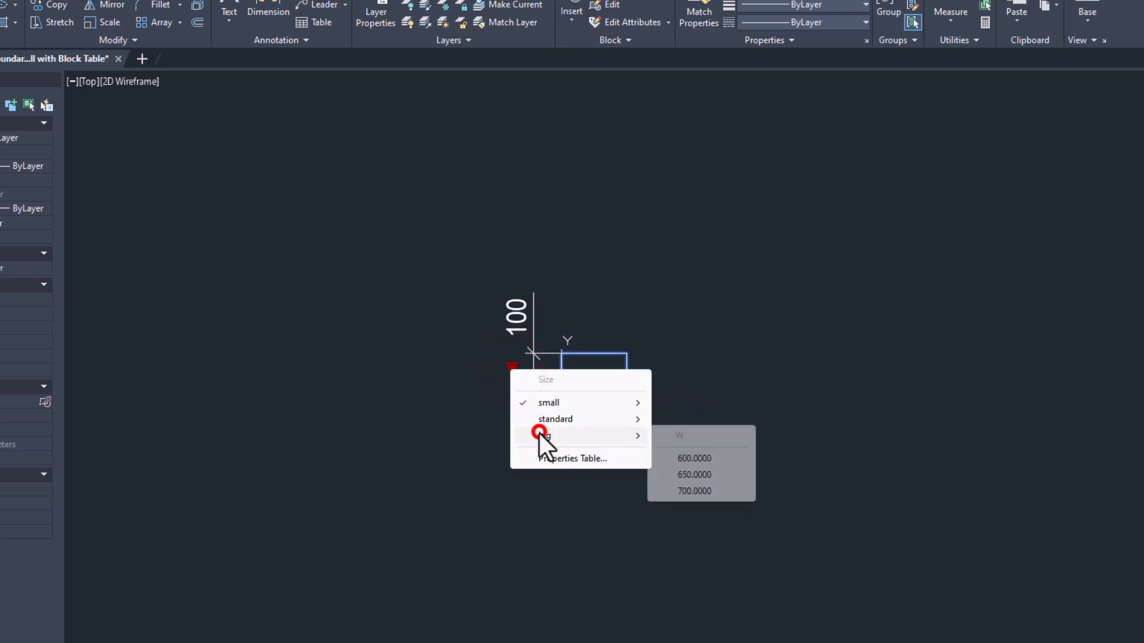
left_click(693, 489)
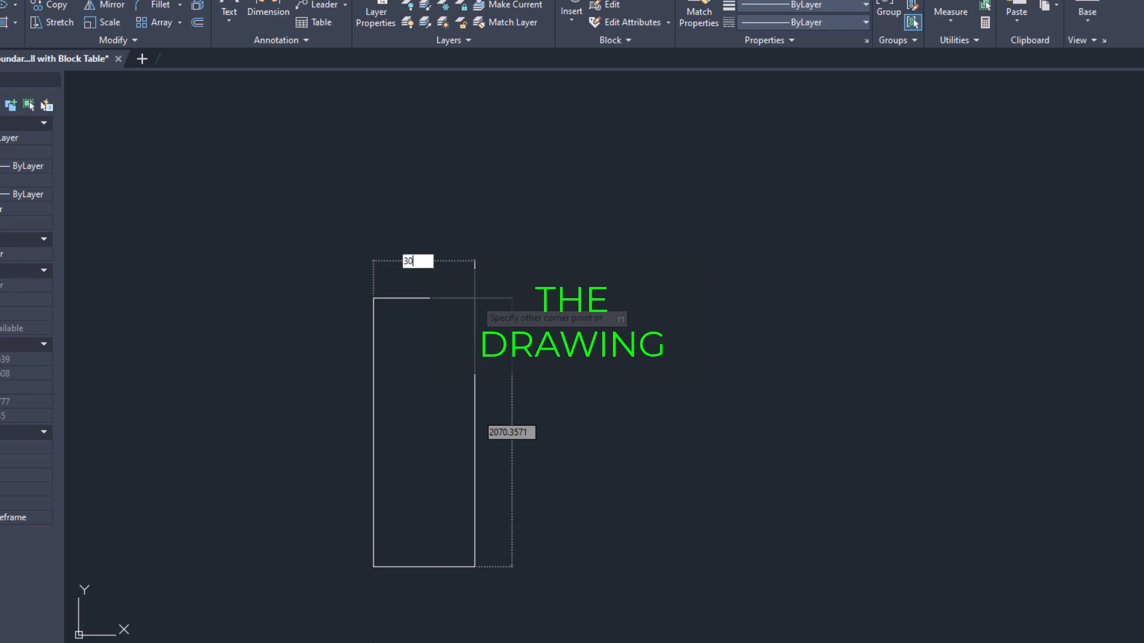
Step: Draw a rectangle 300 wide and 1200 high in an empty area as the lower wall post
type("300")
key("Tab")
type("1200")
key("Return")
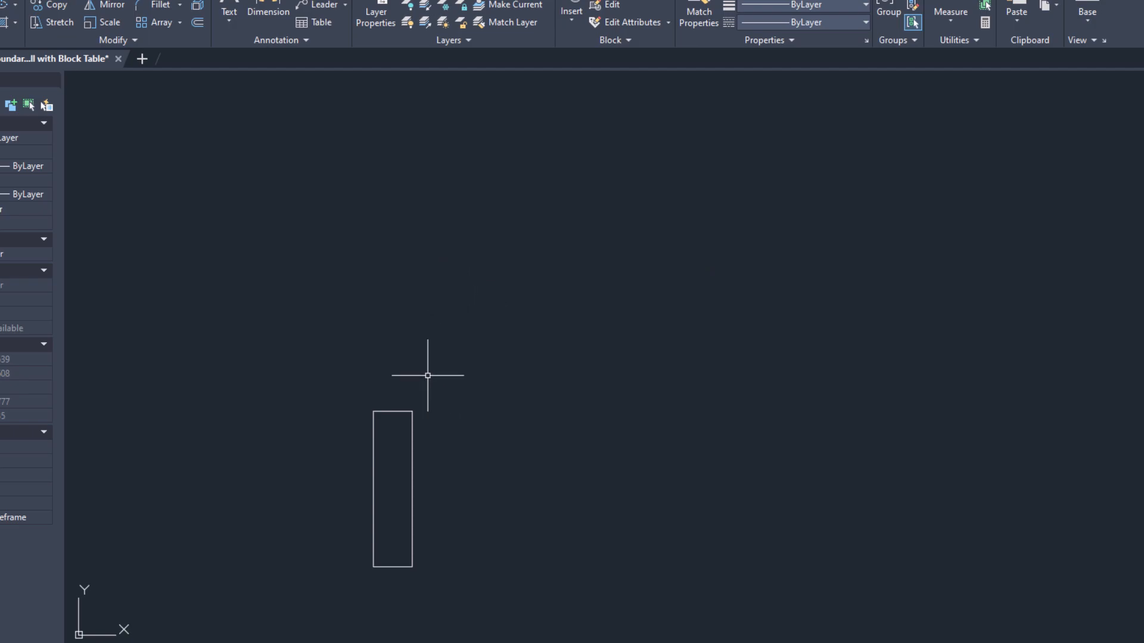
Step: Draw a slim rectangle 40 wide and 600 high and move its bottom midpoint onto the lower post's top midpoint
key("Return")
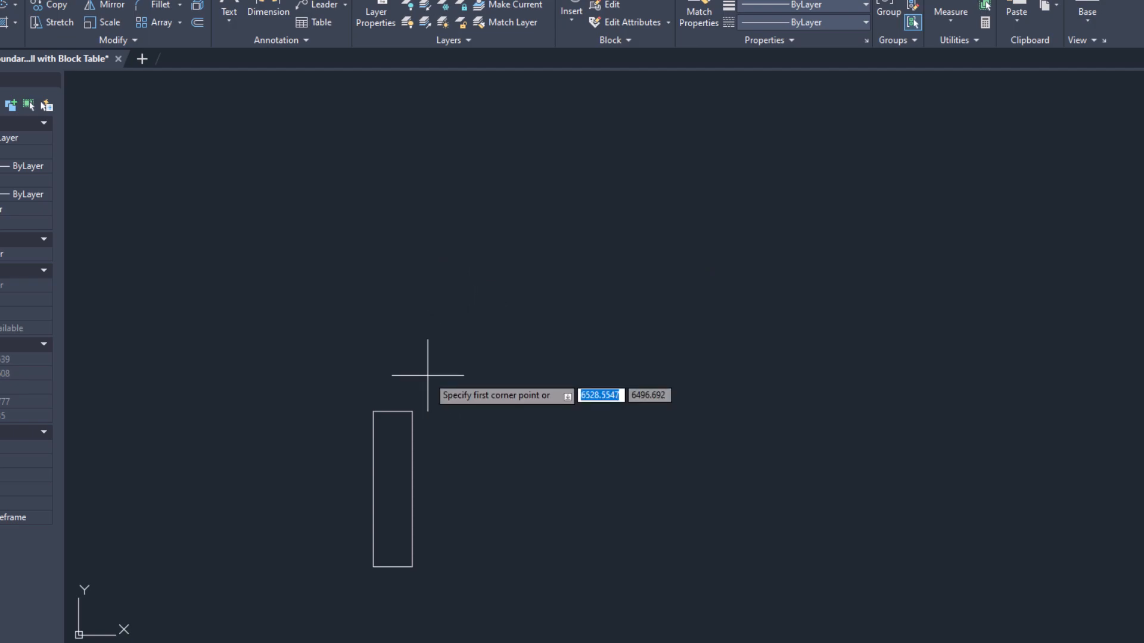
left_click(428, 375)
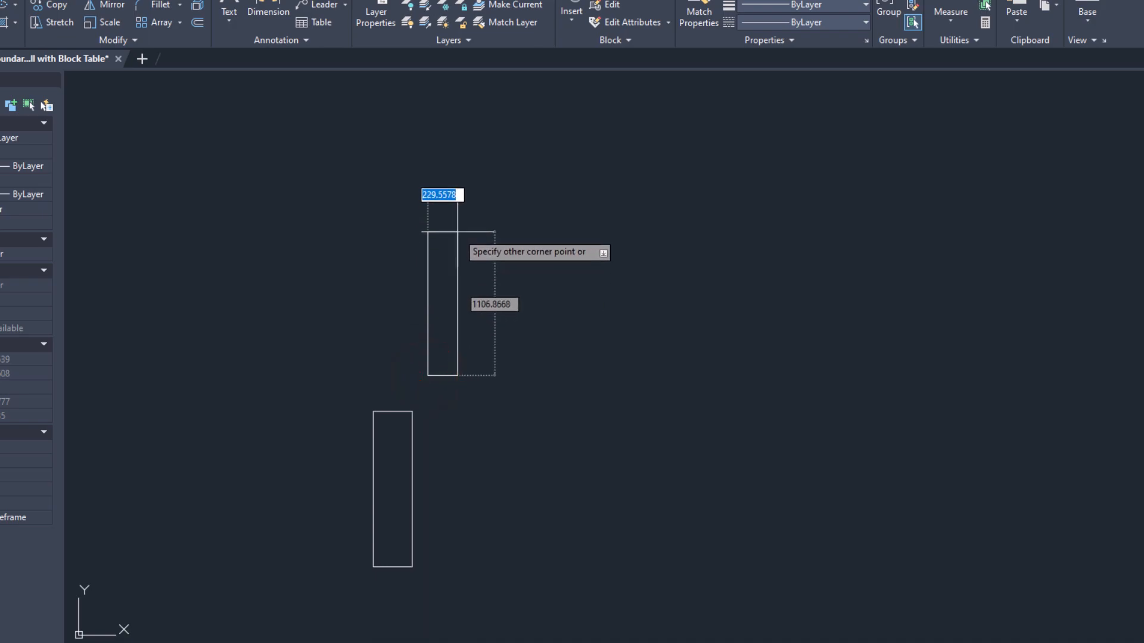
key("Tab")
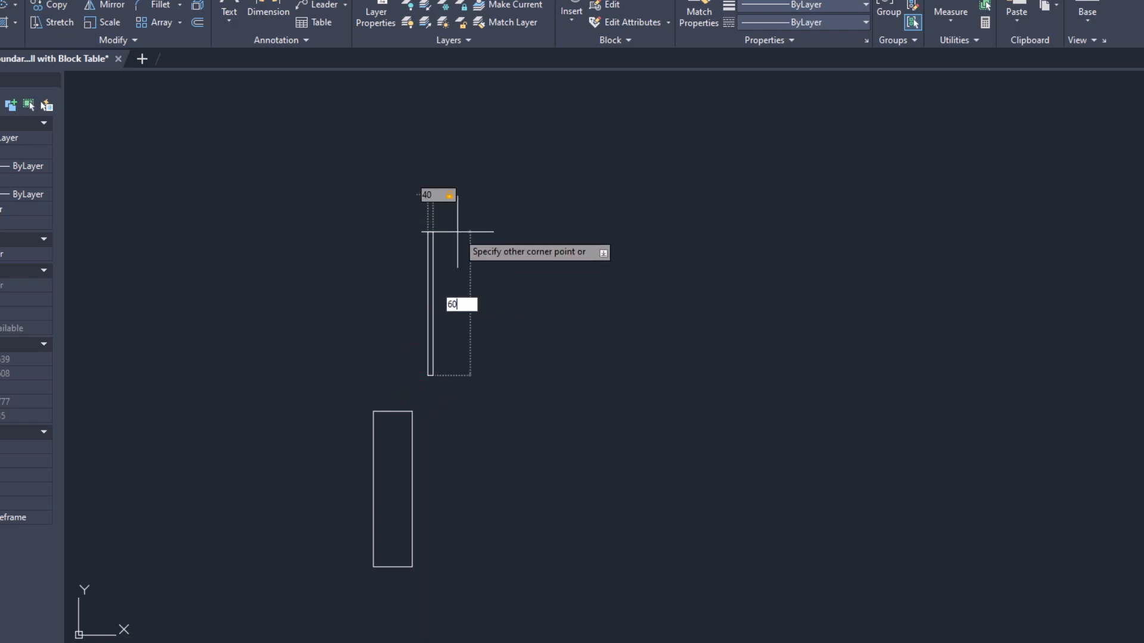
type("60")
key("Return")
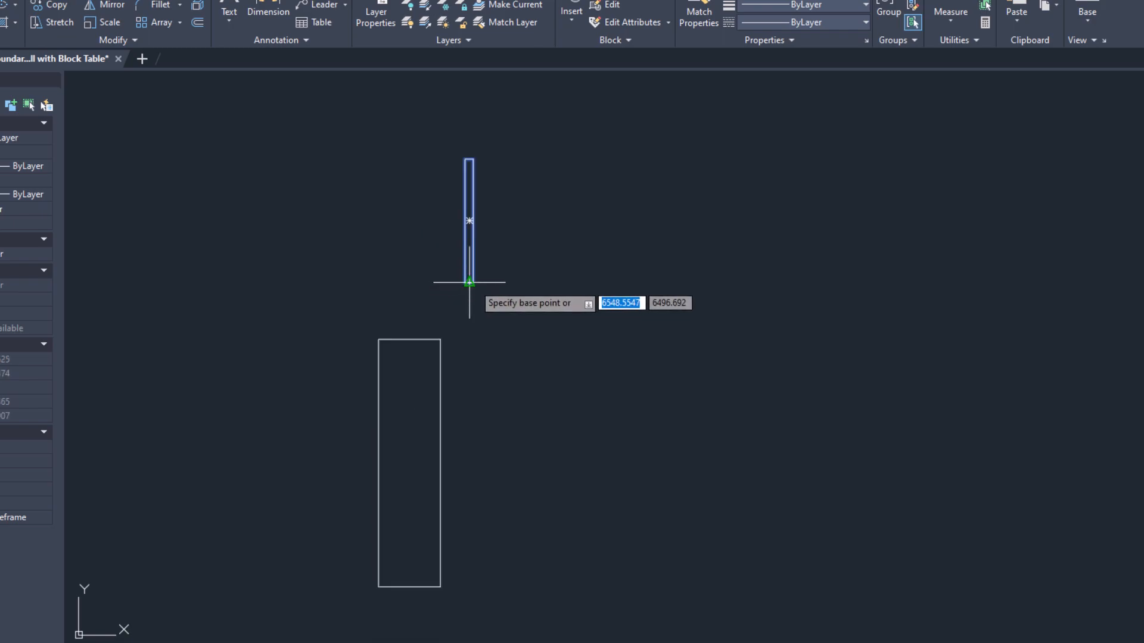
left_click(472, 283)
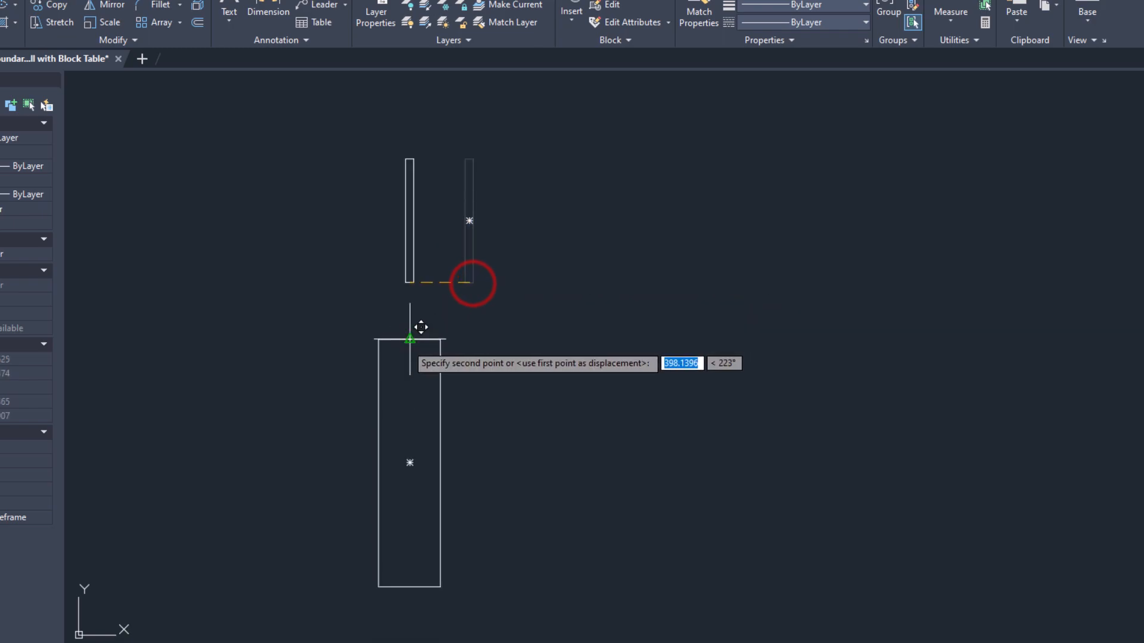
left_click(406, 343)
Step: Copy the lower post and its slim upper post 1200 horizontally to the right
left_click(453, 310)
left_click(340, 382)
type("co")
key("Return")
left_click(393, 436)
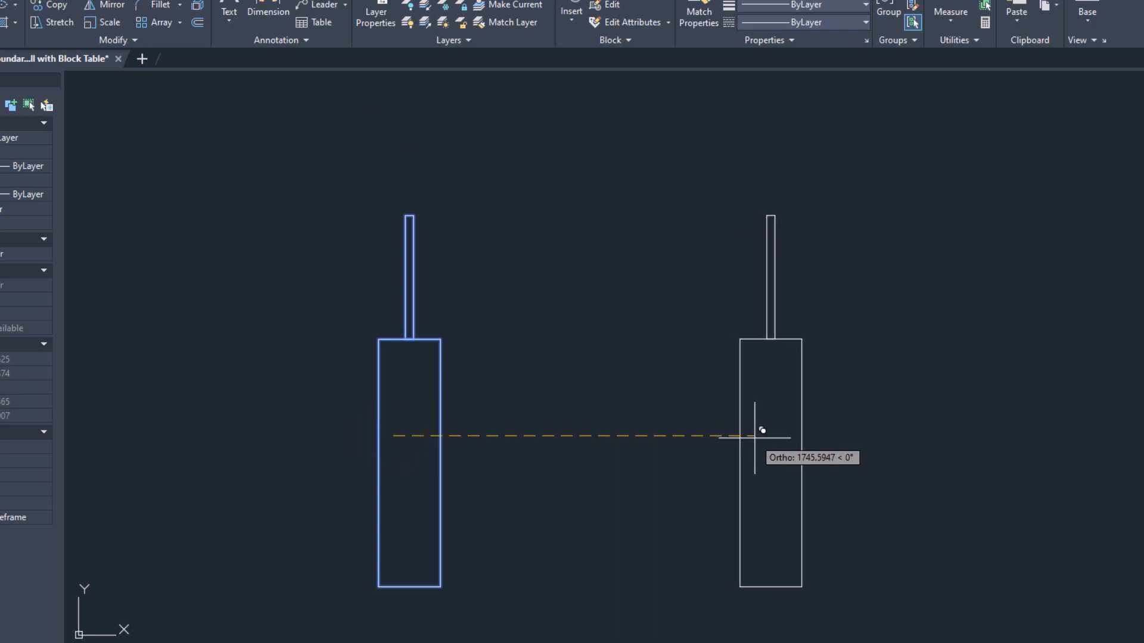
type("1200")
key("Return")
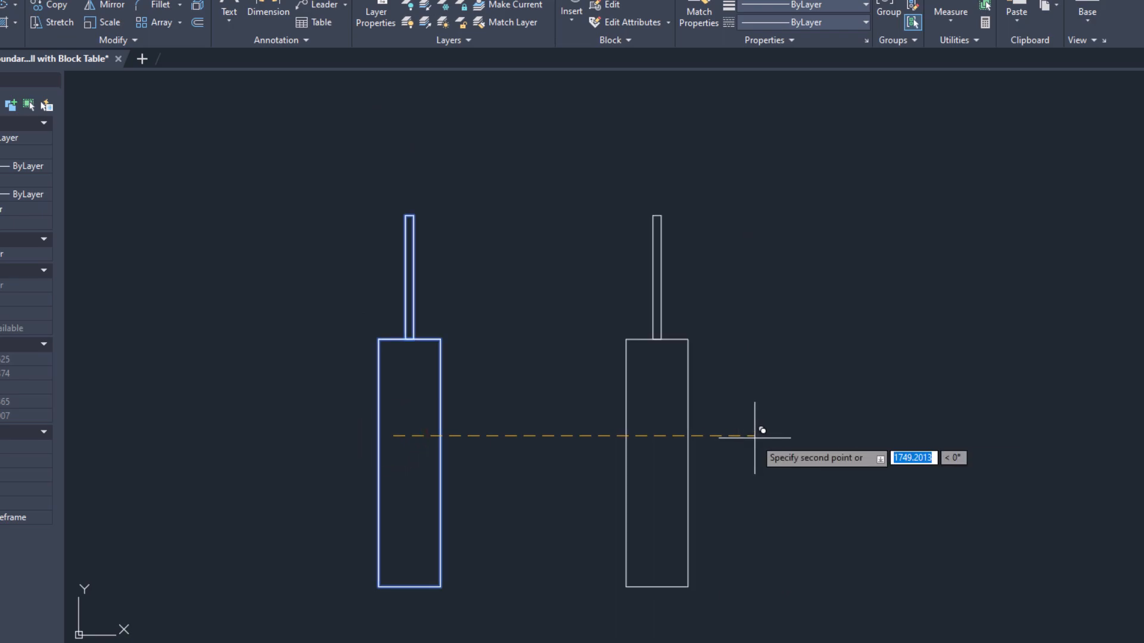
key("Escape")
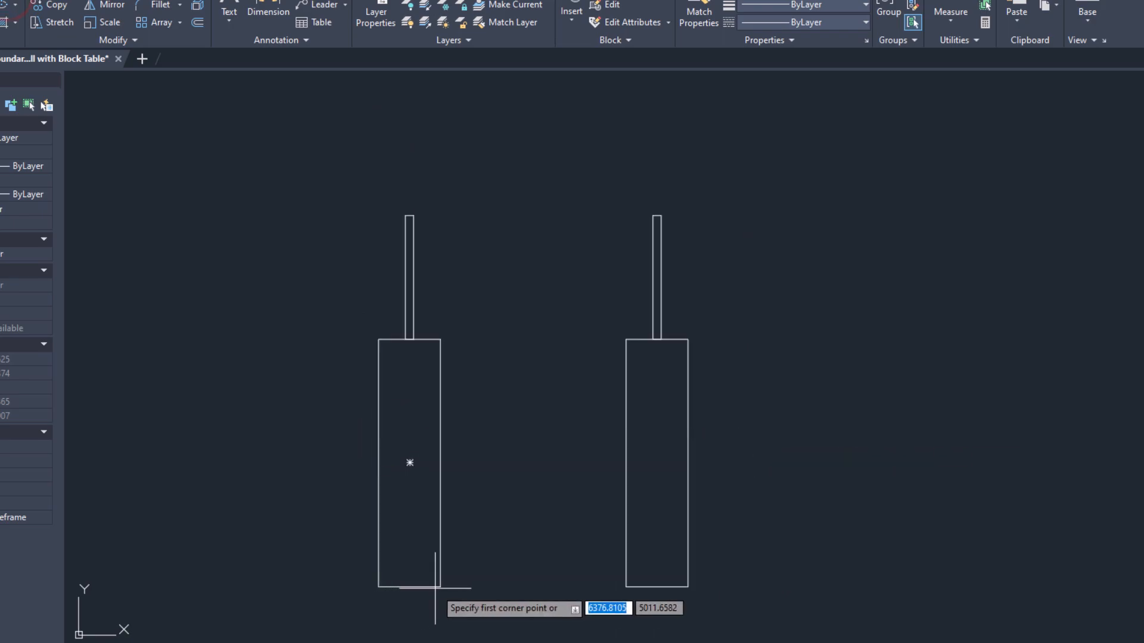
Step: Draw a 900 by 1100 rectangle between the two lower posts, starting at the left post's bottom inner corner
left_click(440, 586)
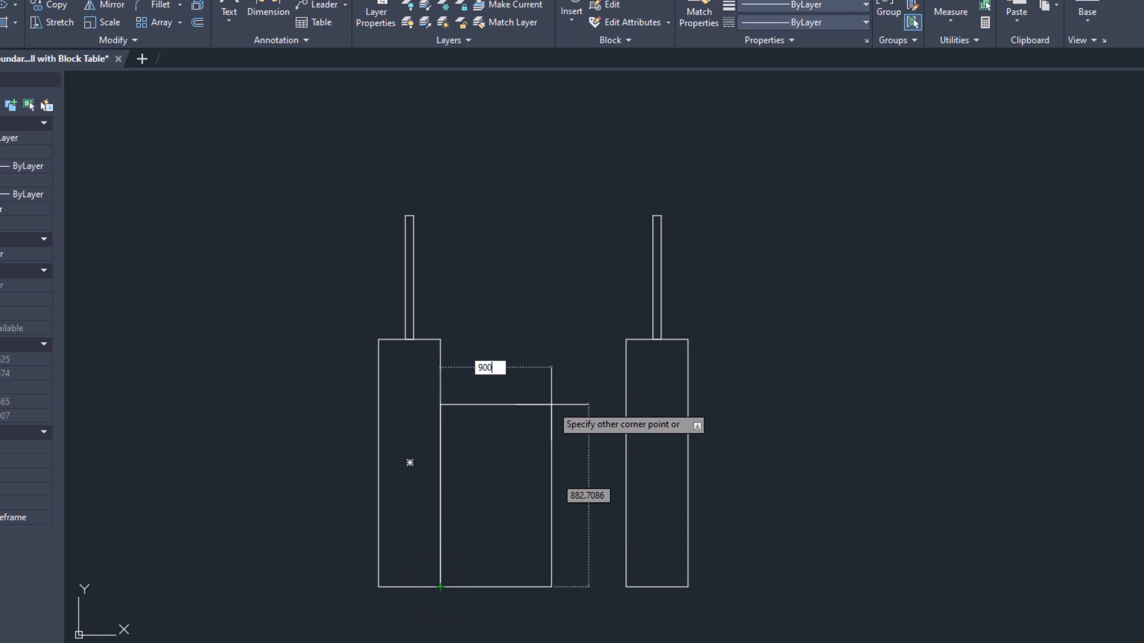
type("900")
key("Tab")
type("11")
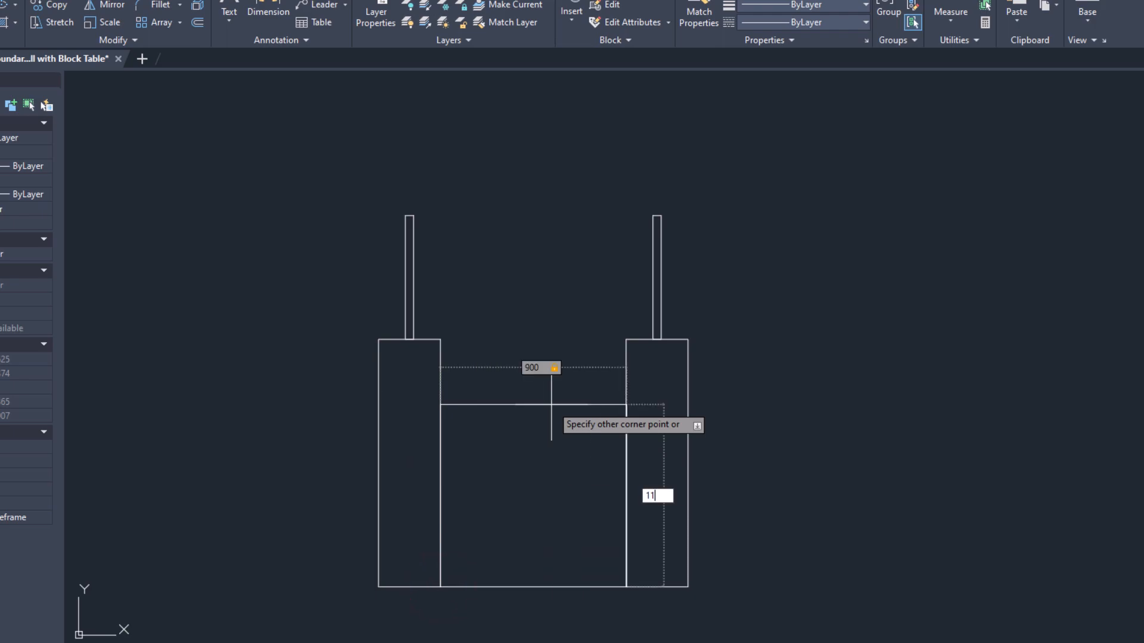
type("00")
key("Return")
Step: Copy the 900 by 1100 wall panel to the outer side of the right post and shrink the copy to half its width
left_click(544, 454)
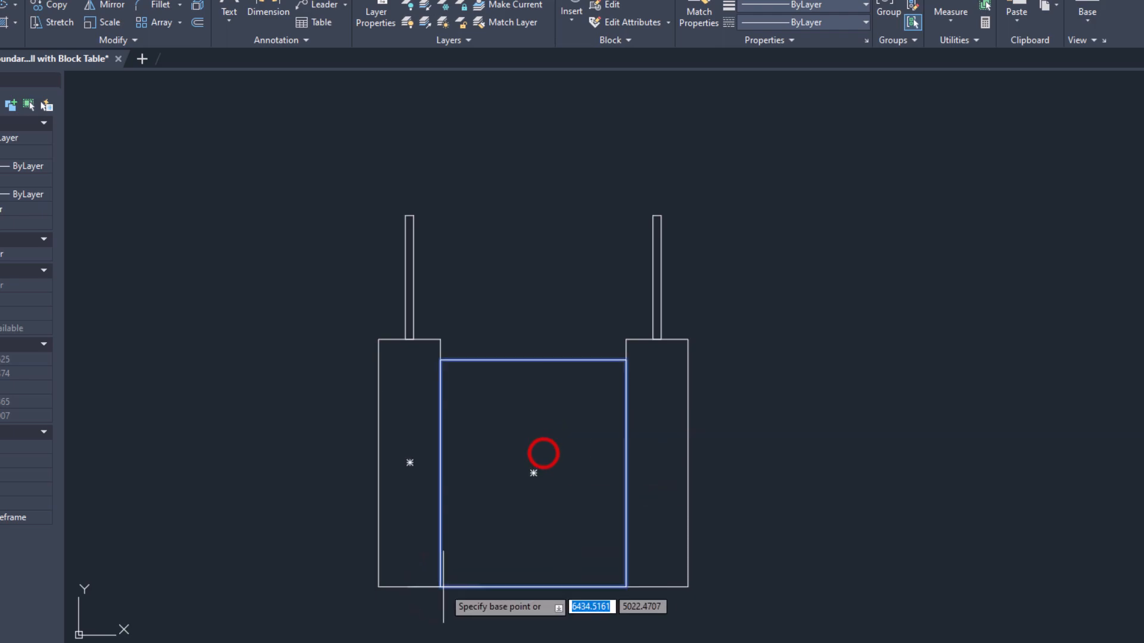
left_click(440, 587)
left_click(688, 587)
left_click(745, 586)
left_click(874, 474)
left_click(781, 474)
Step: Copy the half-width wall panel to the outer side of the left post
right_click(800, 475)
left_click(810, 204)
left_click(780, 587)
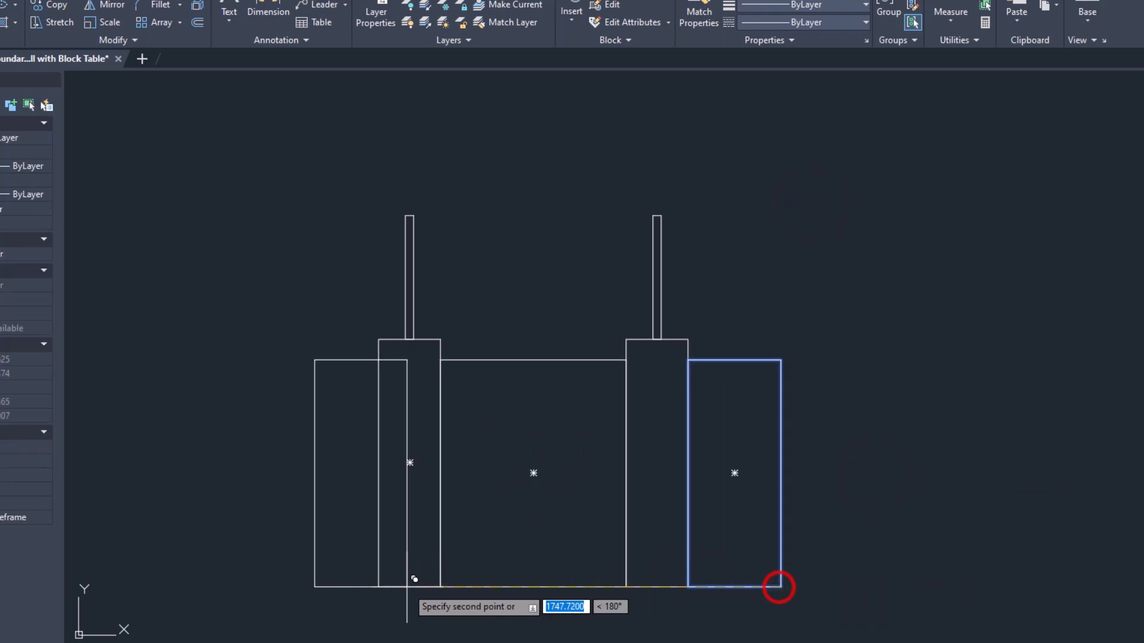
left_click(379, 587)
Step: Draw a rectangle filling the full height between the inner edges of the two slim upper posts
type("rec")
key("Return")
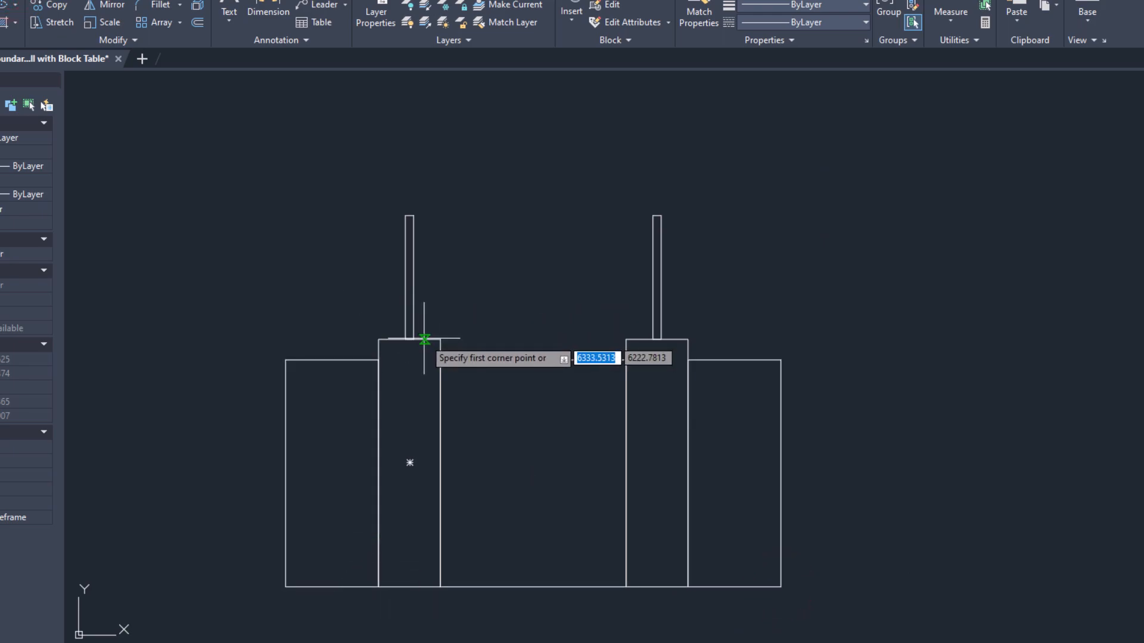
left_click(413, 338)
left_click(650, 215)
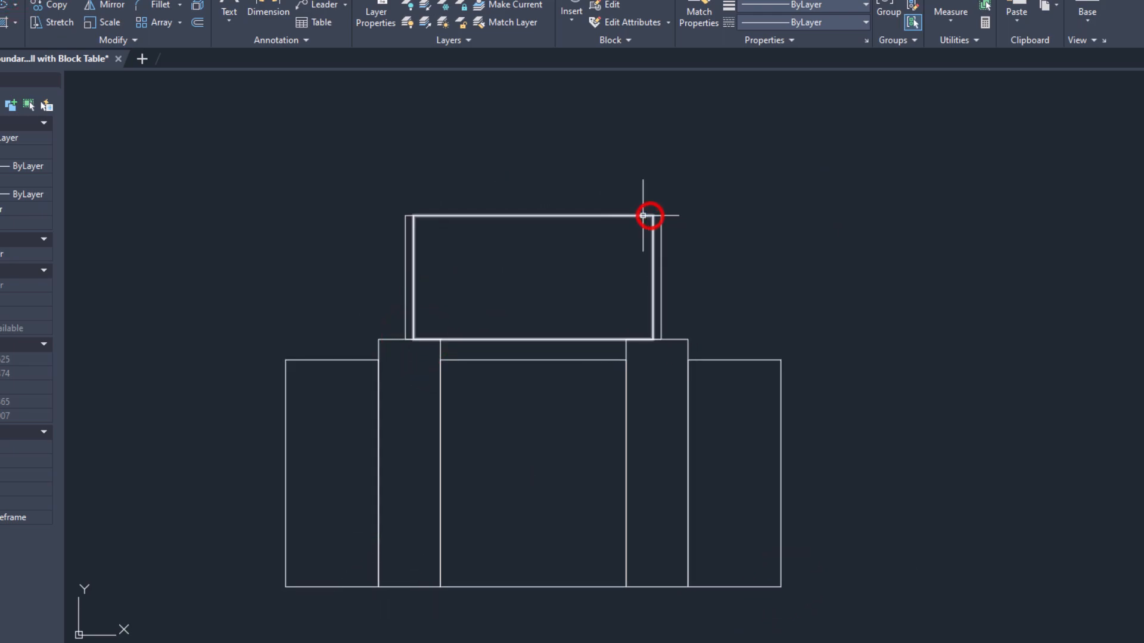
Step: Stretch the upper panel's top edge down by 50 and its bottom edge up by 50
left_click(569, 216)
left_click(533, 216)
type("50")
key("Return")
left_click(533, 339)
type("50")
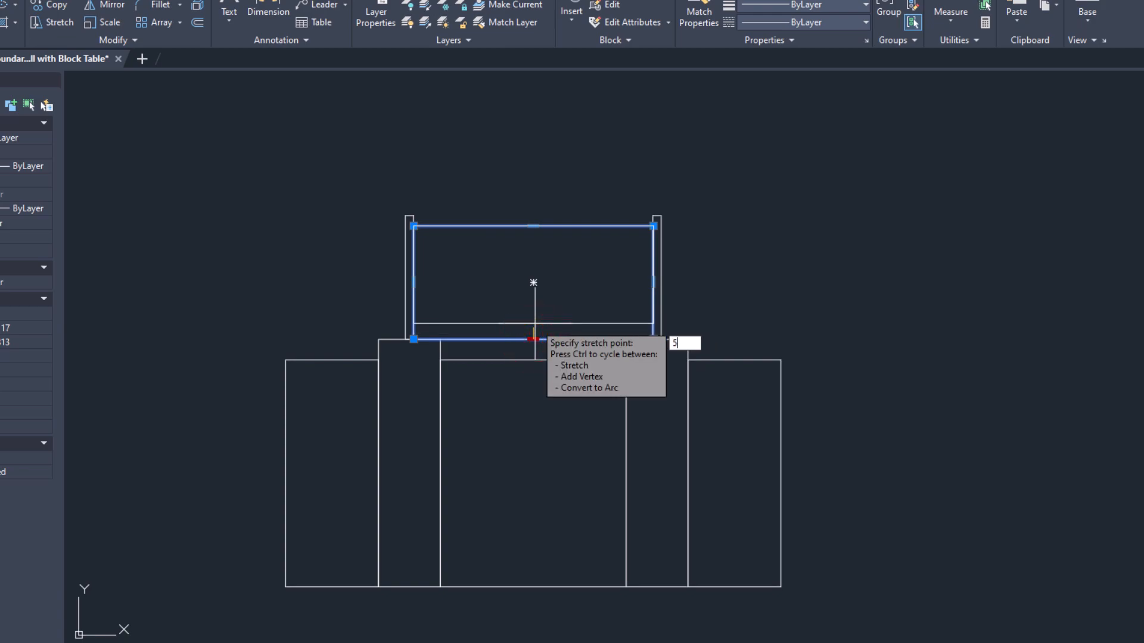
key("Return")
Step: Copy the upper panel to the outer side of the right slim post and shorten it to half its width
right_click(535, 324)
left_click(543, 452)
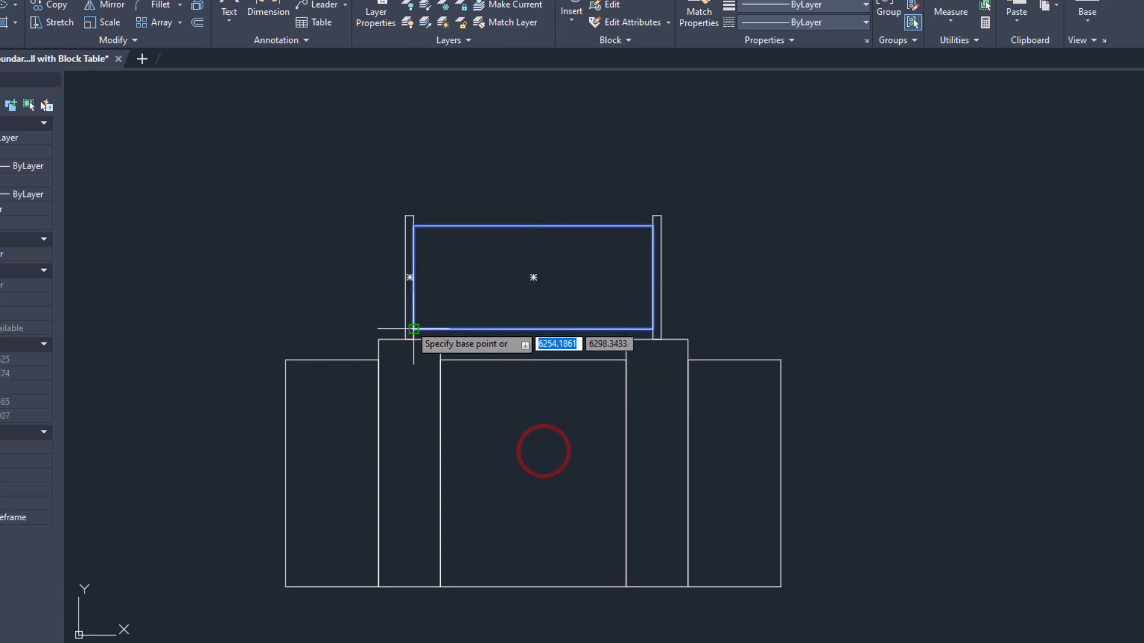
left_click(412, 327)
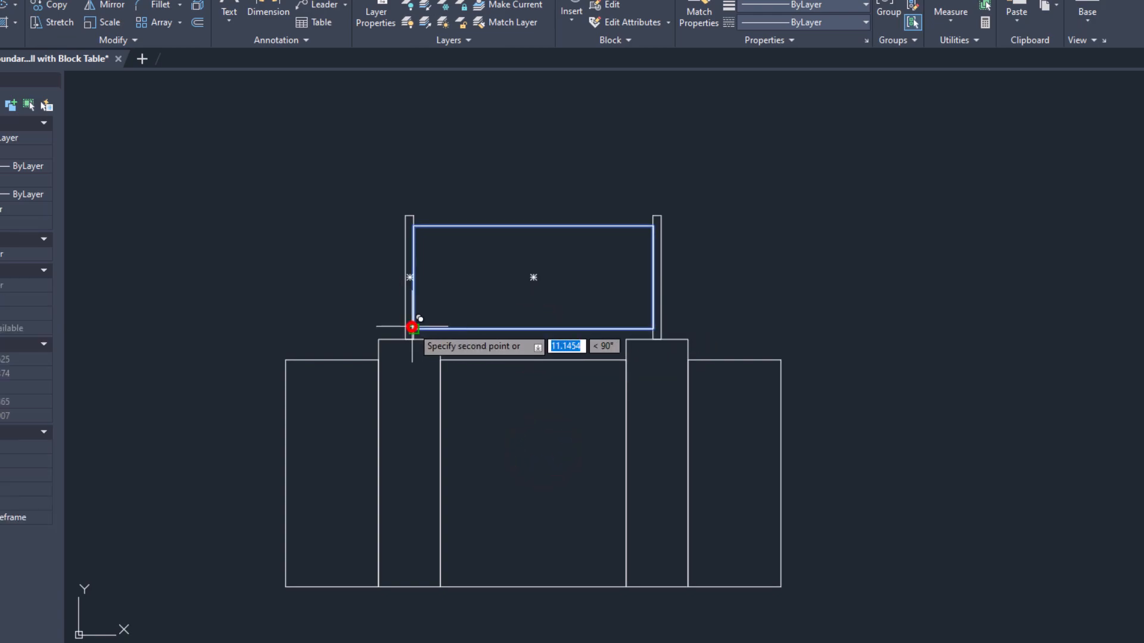
left_click(660, 328)
left_click(874, 337)
left_click(856, 296)
left_click(900, 277)
left_click(781, 277)
Step: Copy the half-width upper panel to the outer side of the left slim post
right_click(802, 301)
left_click(816, 429)
left_click(787, 328)
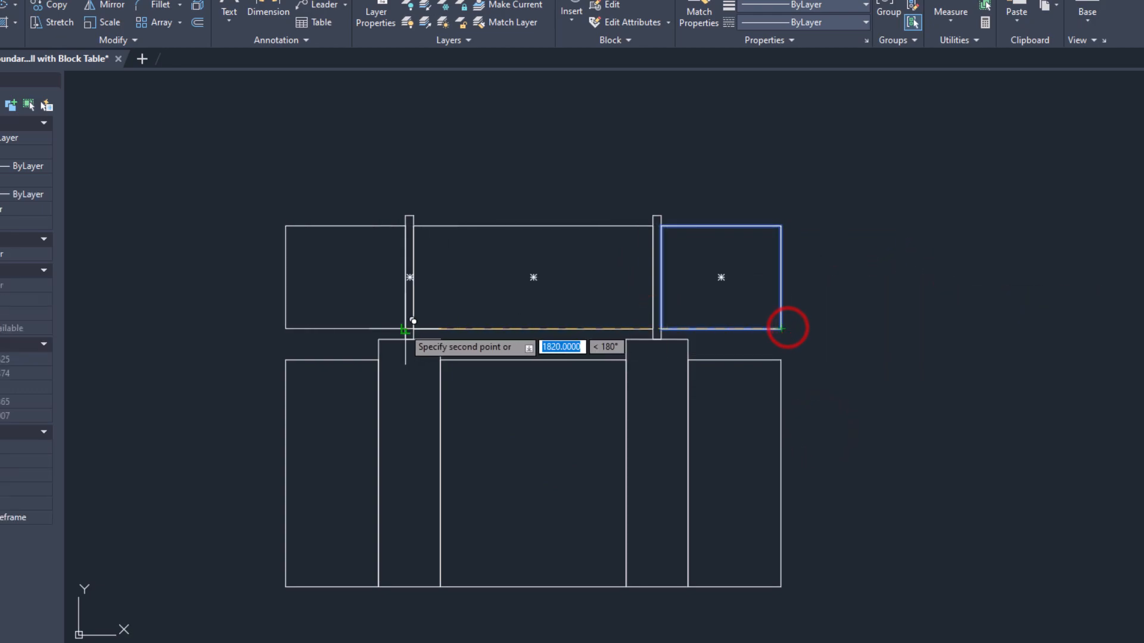
left_click(405, 328)
key("Return")
Step: Draw a 300 by 300 square above the left post for the plan view
type("rec")
key("Return")
left_click(379, 145)
middle_click_drag(429, 97, 423, 138)
type("100")
key("Tab")
type("100")
key("Return")
Step: Copy the plan-view square horizontally so that it lines up with the right post
left_click(433, 143)
right_click(429, 283)
left_click(402, 208)
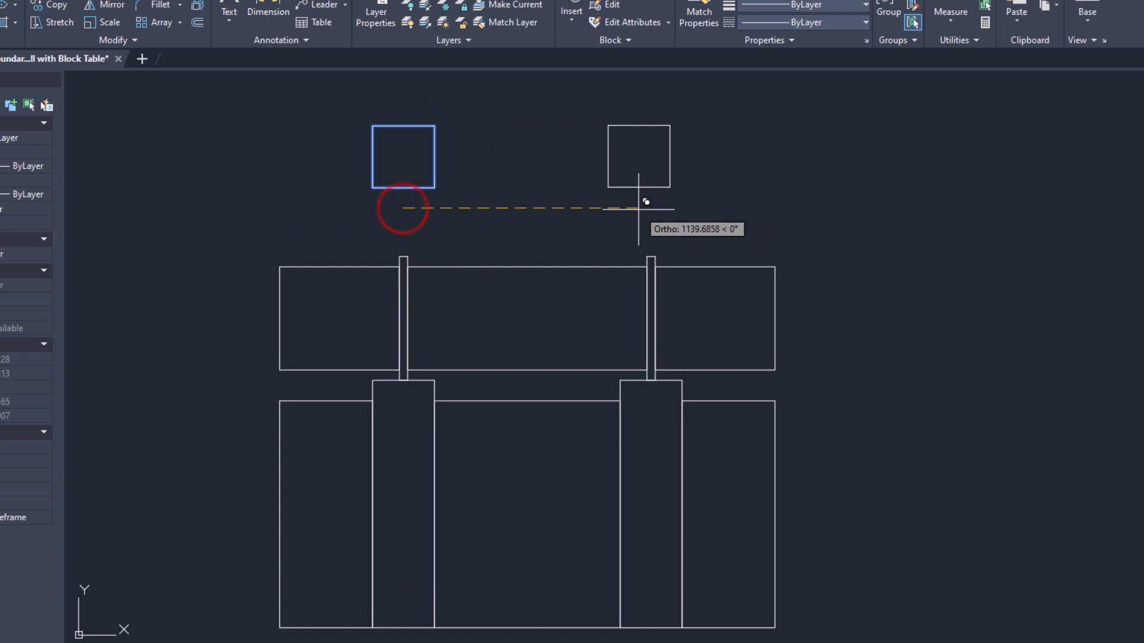
left_click(650, 208)
key("Return")
Step: Draw a narrow wall strip 900 long between the two squares and centre it vertically on them
type("rec")
key("Return")
left_click(435, 187)
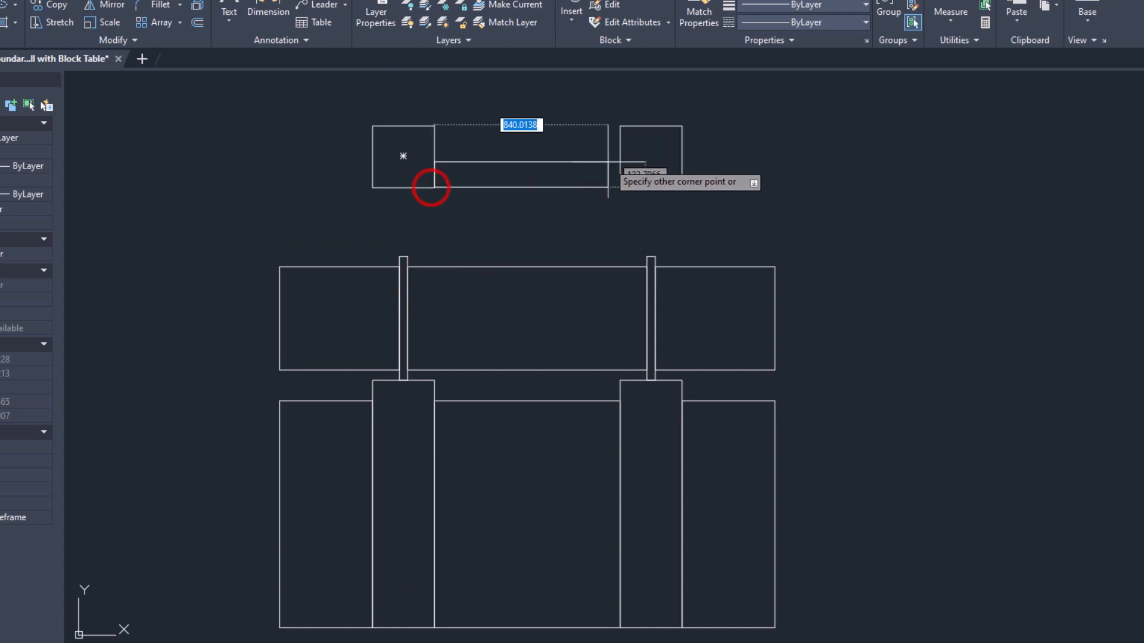
type("900")
key("Tab")
type("1")
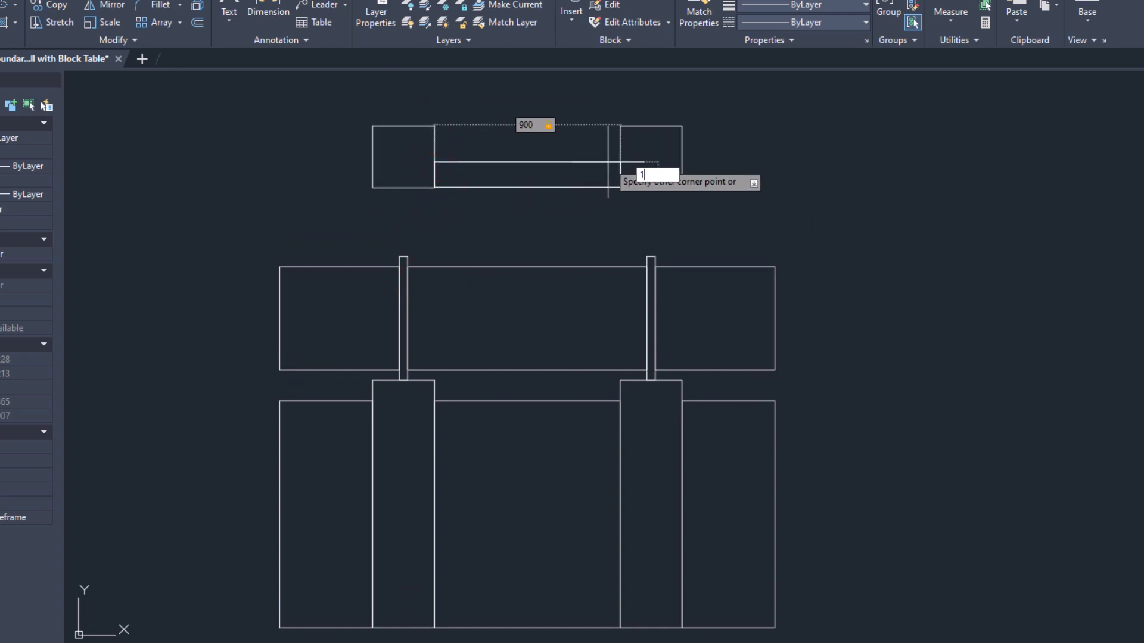
type("1")
key("Return")
left_click(600, 289)
left_click(432, 174)
left_click(460, 165)
Step: Copy the plan-view wall strip to the outer side of the right square
left_click(485, 324)
key("Return")
left_click(434, 157)
left_click(682, 157)
Step: Shorten the copied strip to half its length and copy it to the outer side of the left square
left_click(724, 168)
left_click(868, 157)
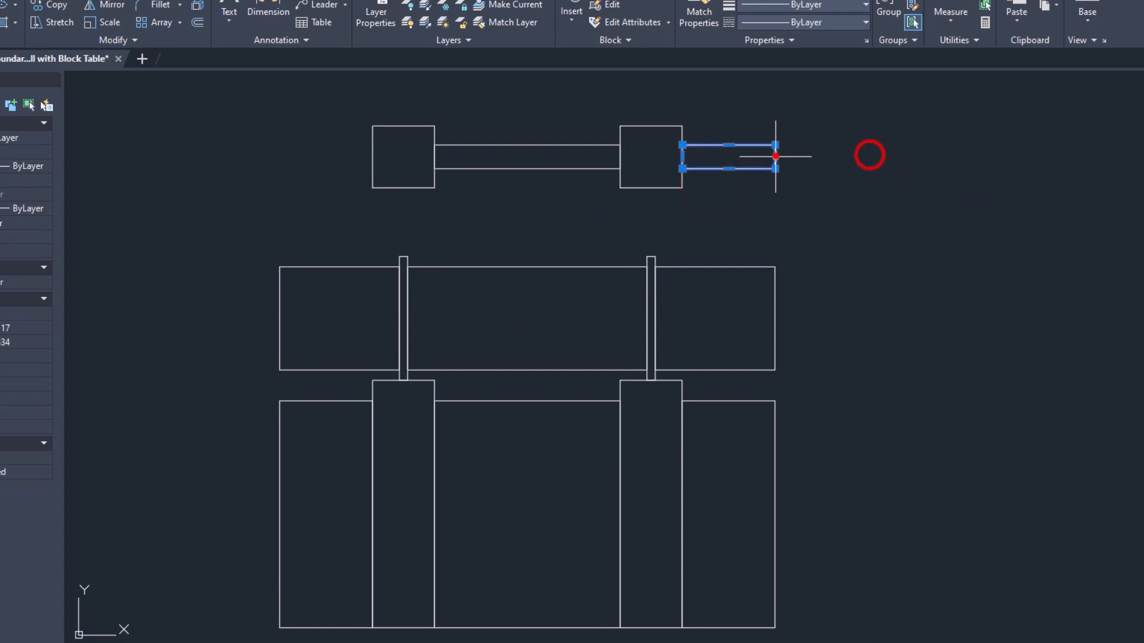
left_click(371, 169)
key("Return")
Step: Draw a 40 by 40 square between the left plan-view square and the elevation post beneath it
type("rec")
key("Return")
left_click(401, 221)
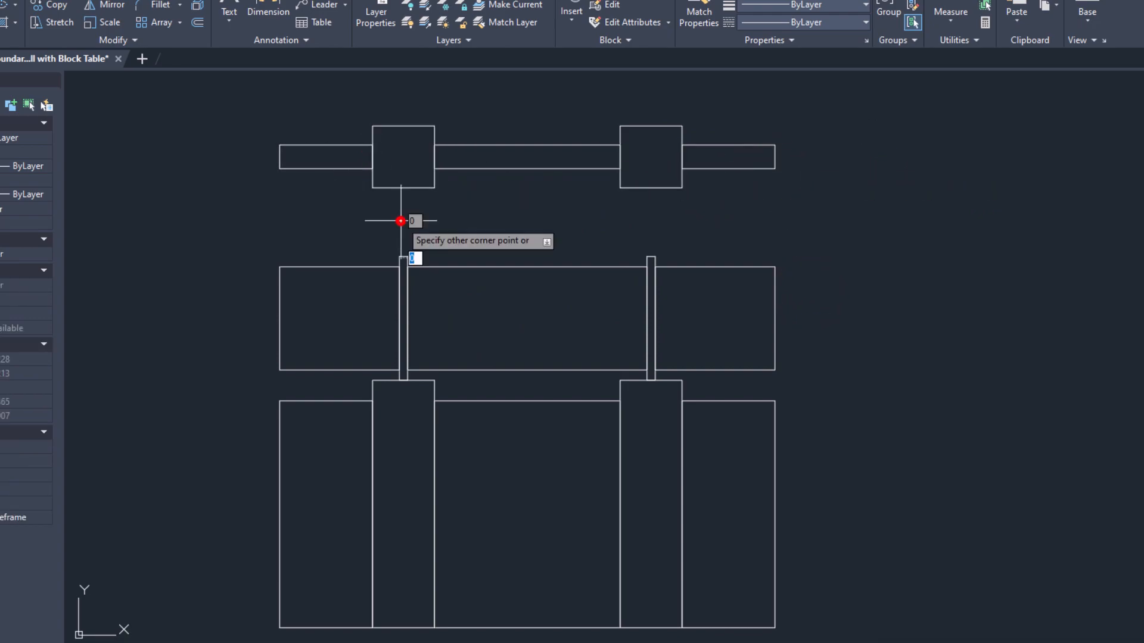
type("40")
key("Tab")
type("40")
key("Return")
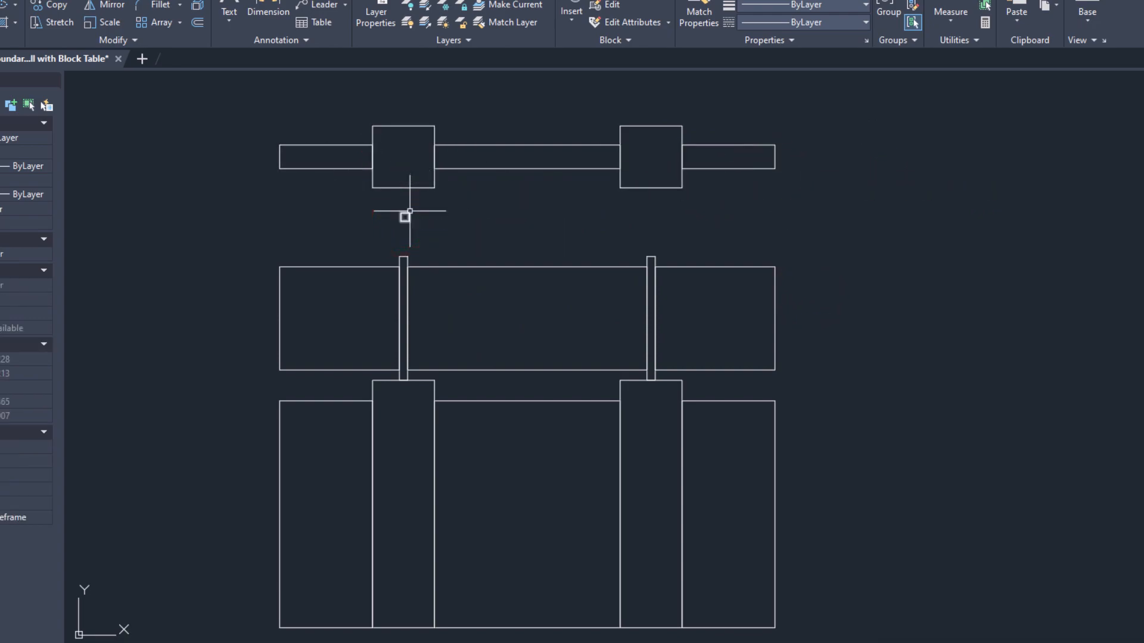
Step: Move the 40 by 40 square from its centre to the centre of the left plan-view post square
scroll(412, 211, "up", 5)
middle_click_drag(412, 210, 404, 433)
left_click(440, 461)
left_click(357, 423)
right_click(357, 422)
left_click(381, 122)
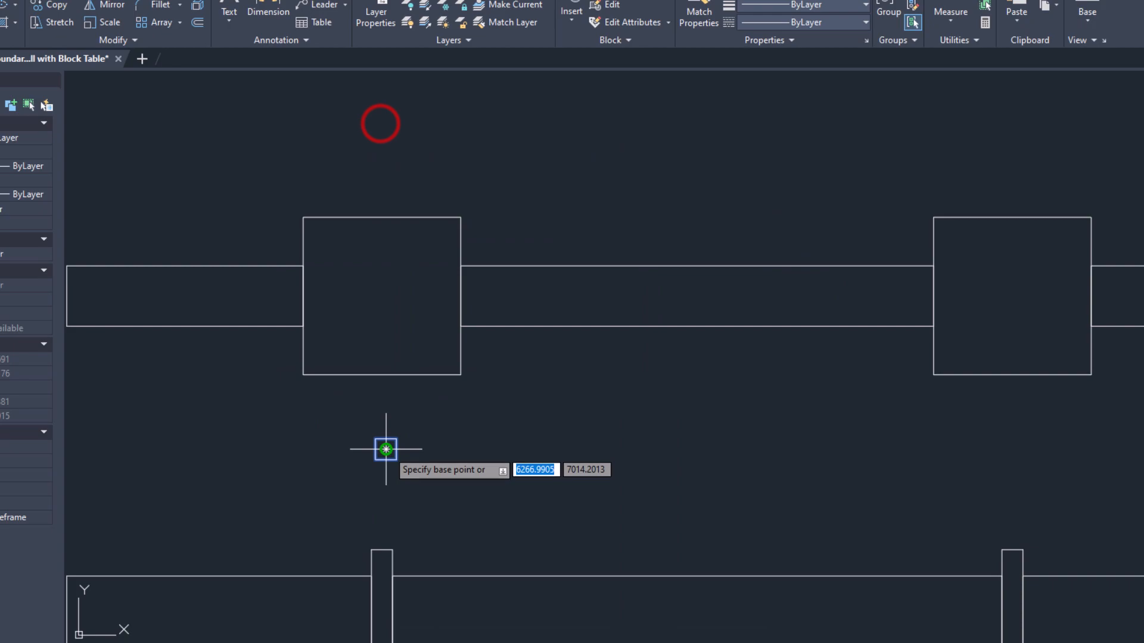
left_click(386, 449)
left_click(382, 297)
Step: Copy the small square from its centre to the centre of the right plan-view post square
left_click(393, 296)
right_click(393, 296)
left_click(411, 386)
left_click(383, 296)
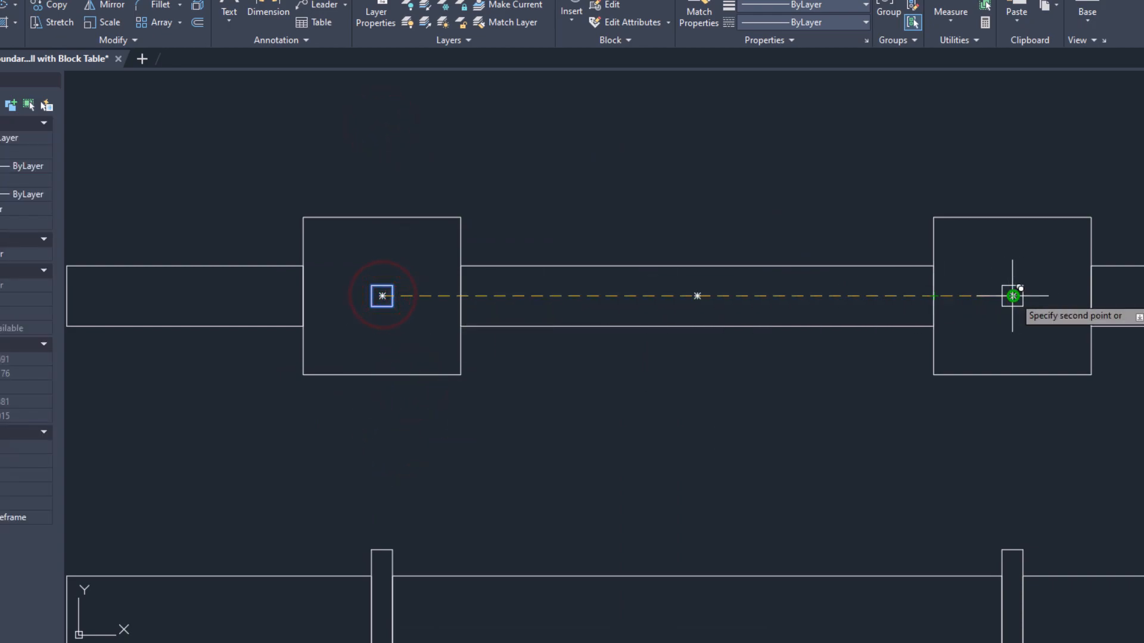
left_click(1013, 297)
key("Return")
Step: Draw a 500 by 10 strip and move its left end's midpoint to the midpoint of the plan wall's left end
left_click(99, 237)
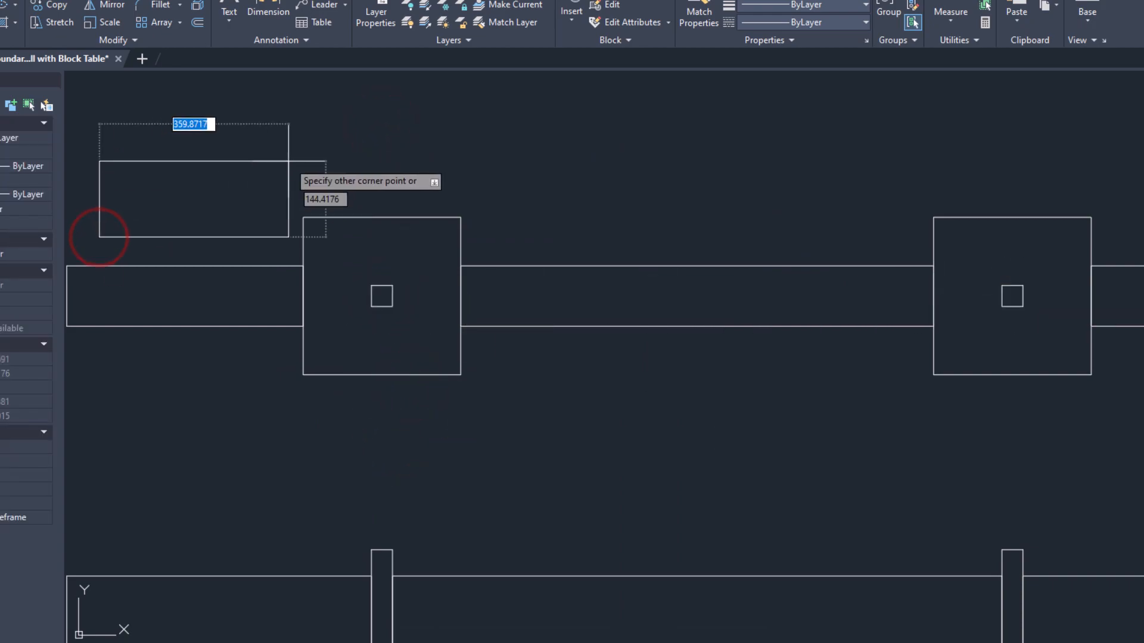
type("500")
key("Tab")
type("10")
key("Return")
left_click(196, 200)
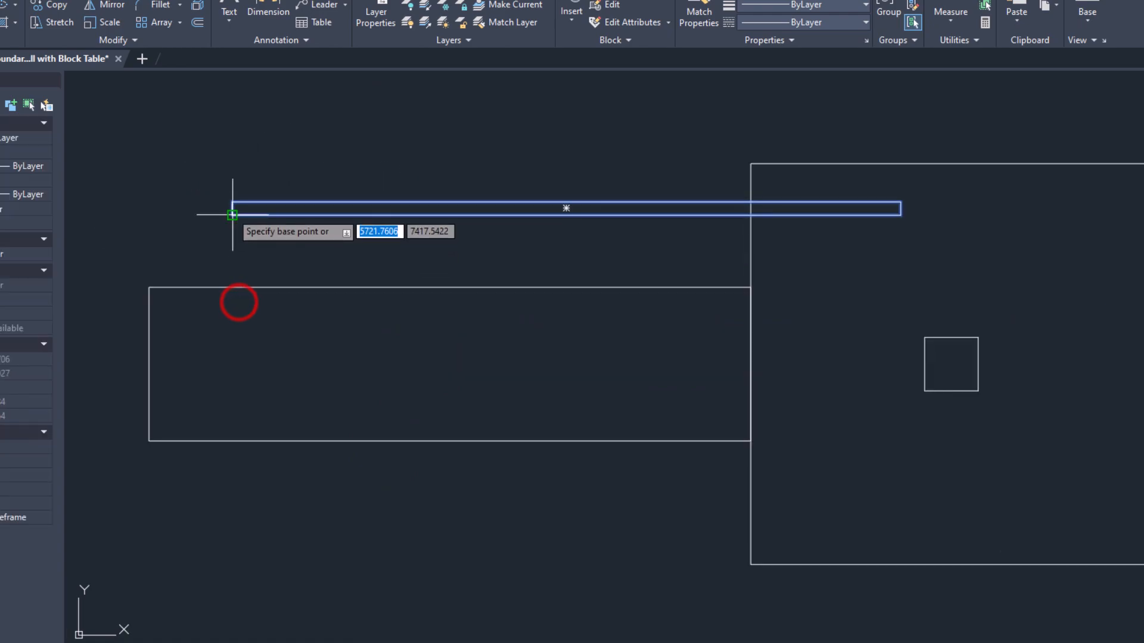
left_click(230, 208)
left_click(154, 363)
Step: Stretch the thin strip's right end to the near side of the small square in the left post
left_click(605, 342)
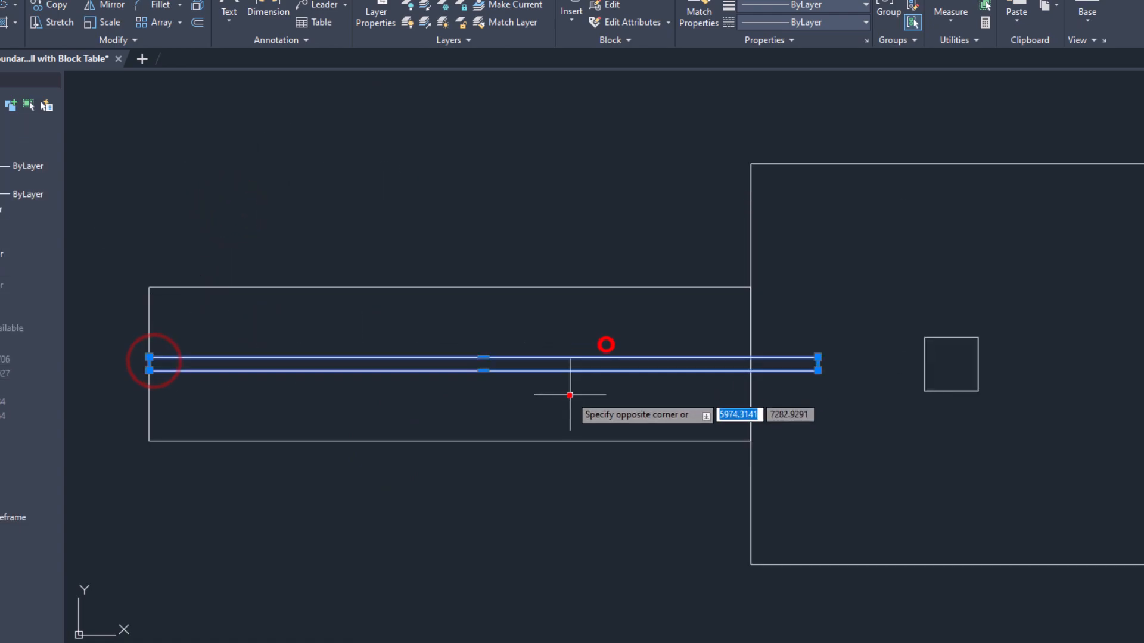
left_click(569, 393)
left_click(816, 364)
left_click(924, 364)
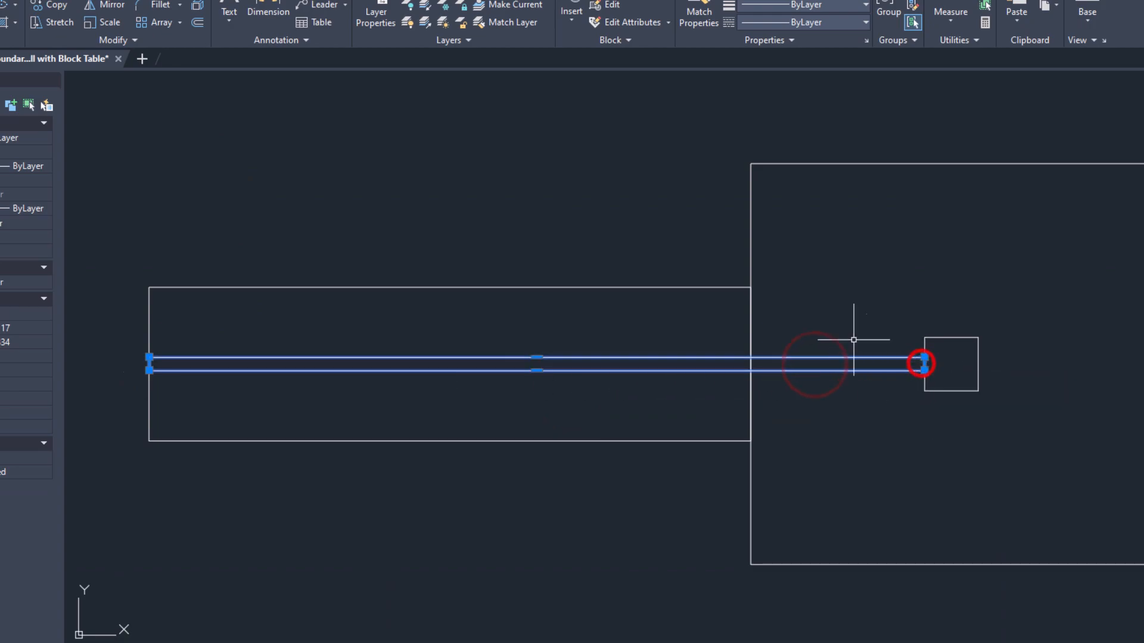
Step: Copy the thin strip to the space between the two small squares and stretch it to reach the right one
left_click(150, 363)
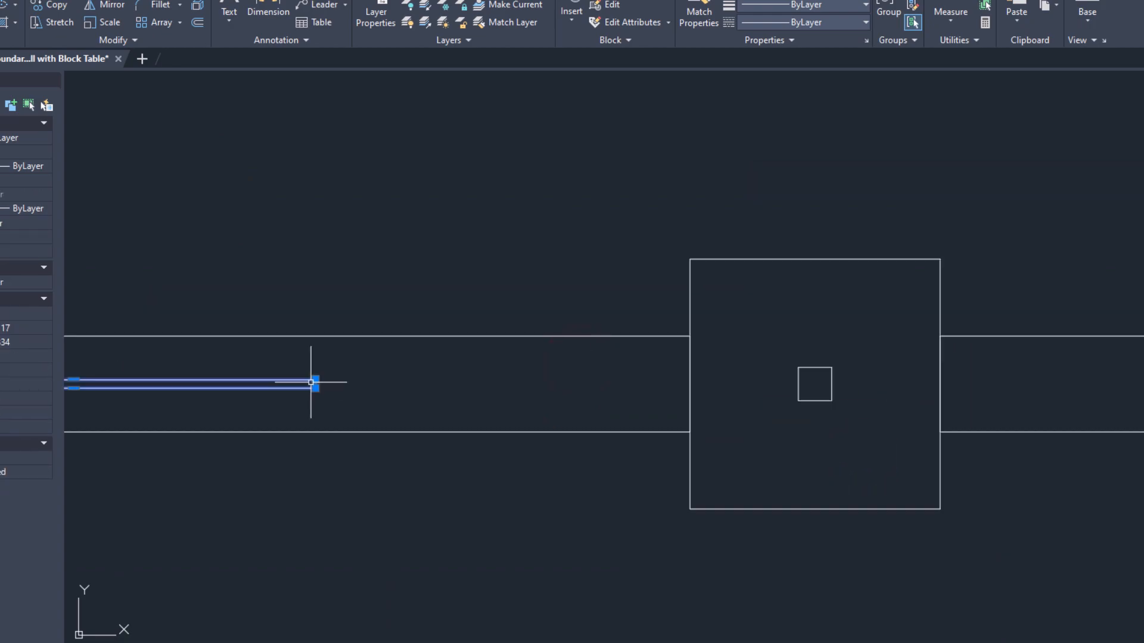
left_click(311, 382)
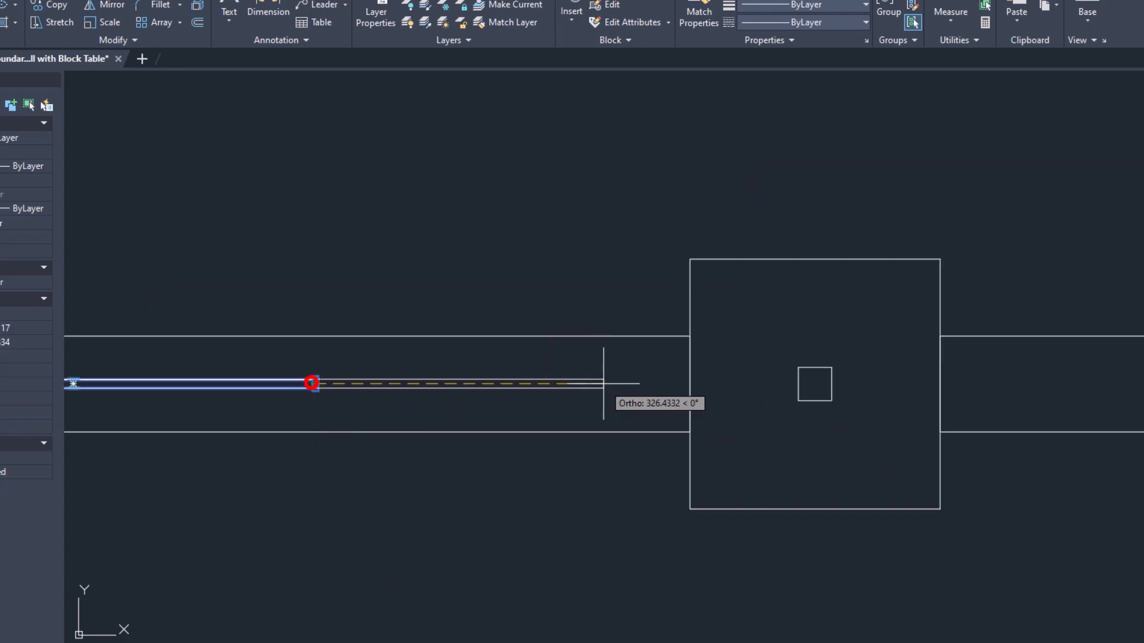
left_click(799, 383)
Step: Copy the thin strip to the outer side of the right small square and shorten it to the wall's end
left_click(96, 4)
left_click(815, 368)
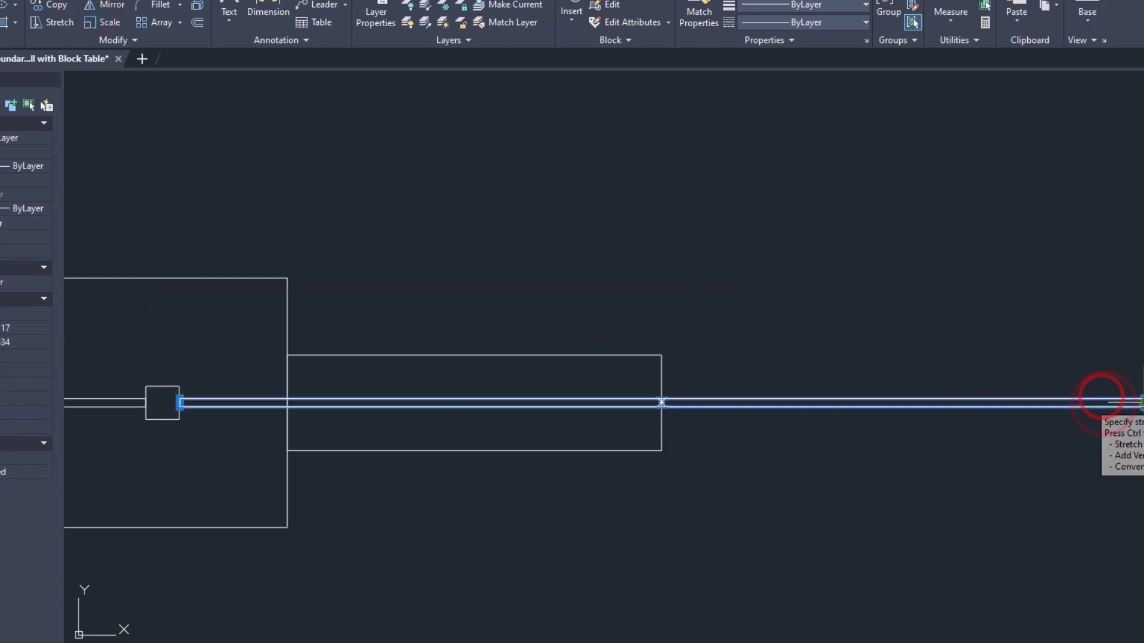
left_click(1099, 401)
Step: Copy the right elevation post with its upper bar aside as a side view and draw a 115-wide wall section centred on the post's base
left_click(672, 281)
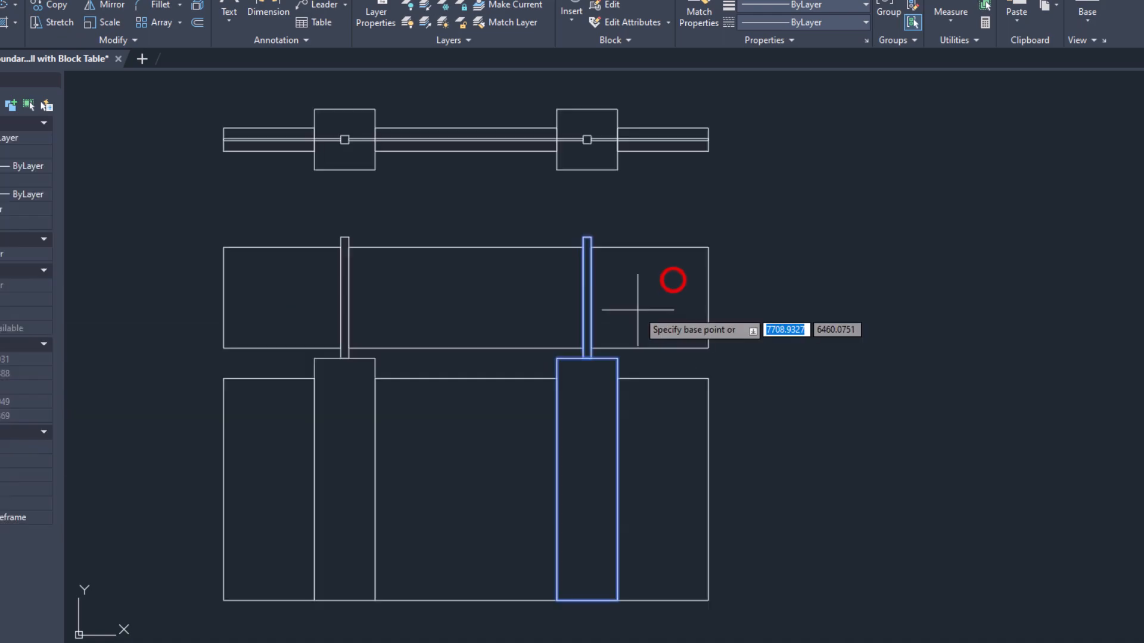
left_click(636, 309)
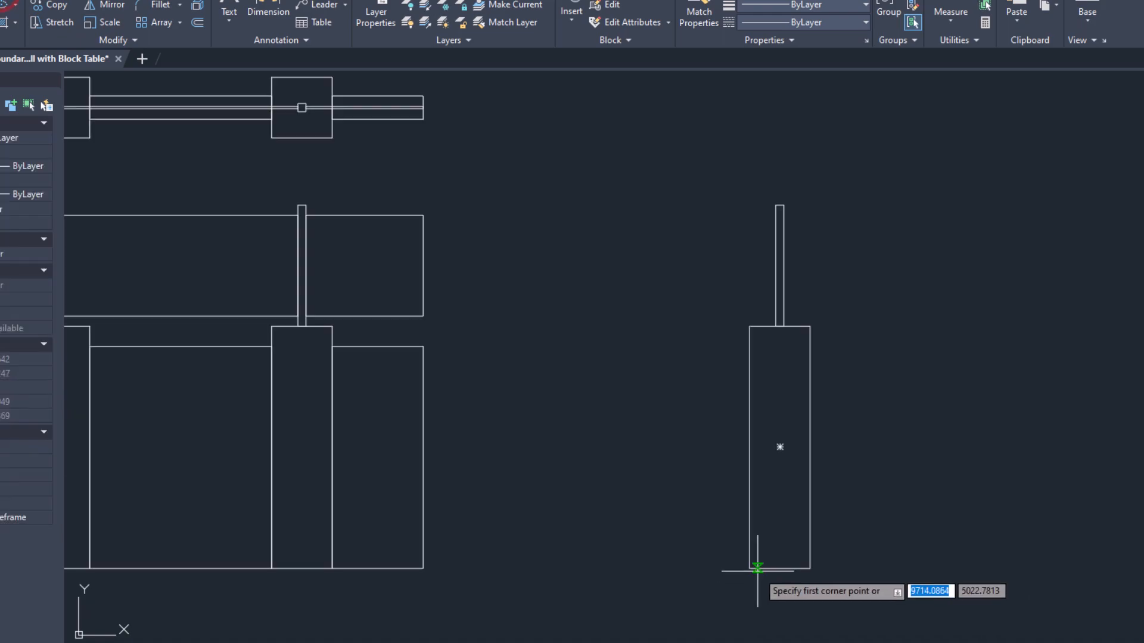
left_click(756, 569)
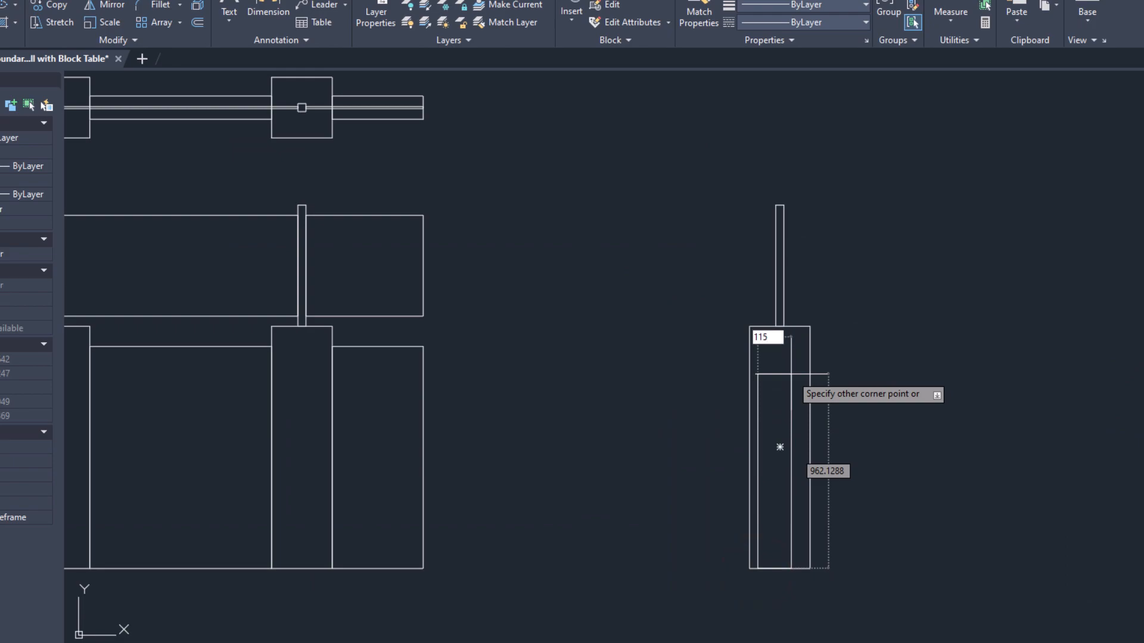
key("Tab")
key("Return")
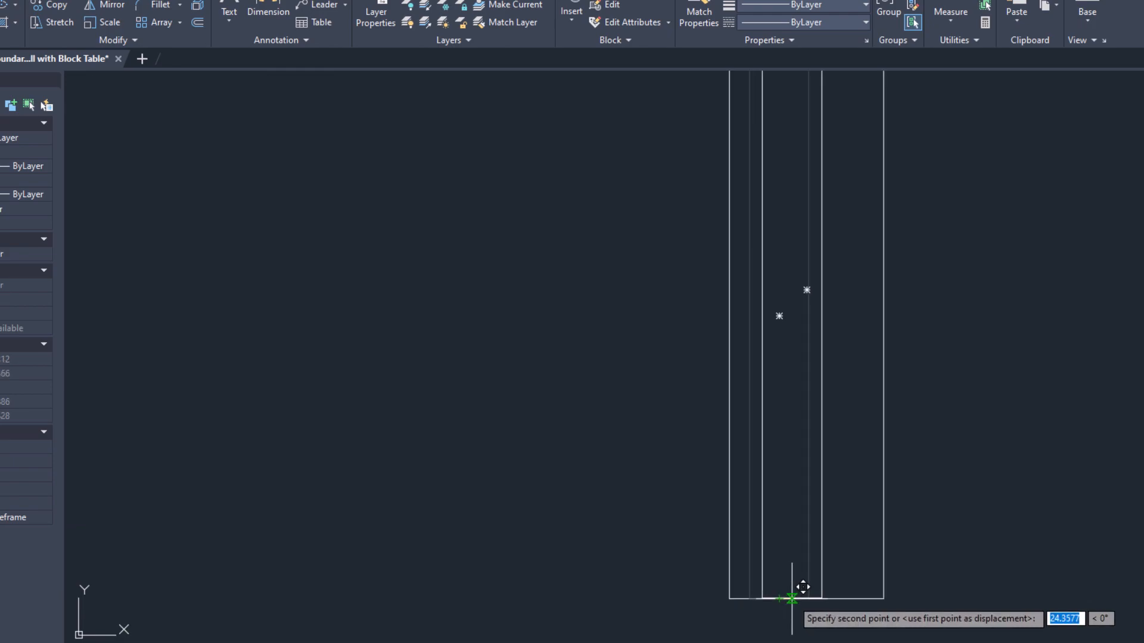
Step: Draw a 10 by 500 rectangle beside the side view's upper bar and move it to the centre of the bar
left_click(797, 546)
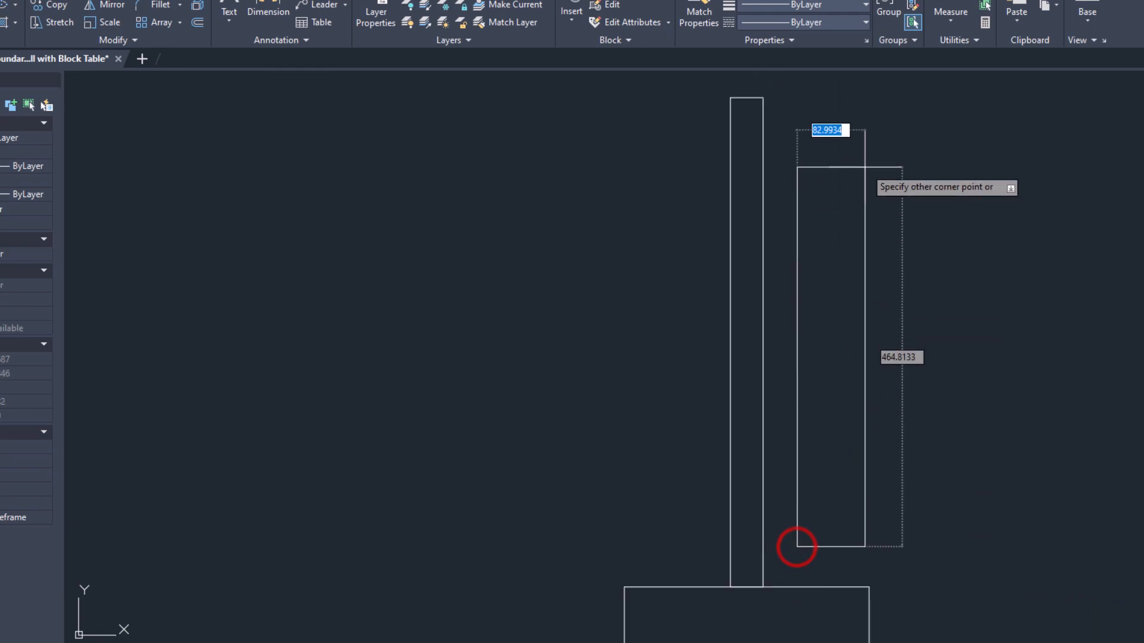
type("10")
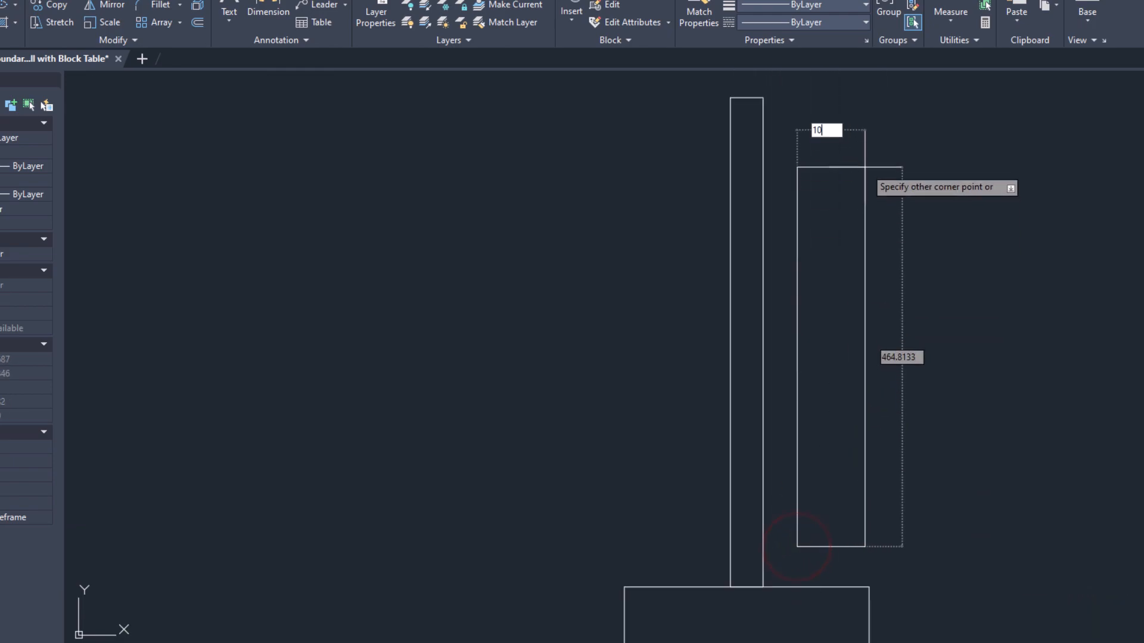
key("Tab")
type("500")
key("Return")
left_click_drag(836, 293, 791, 357)
type("m")
key("Return")
left_click(801, 345)
left_click(750, 346)
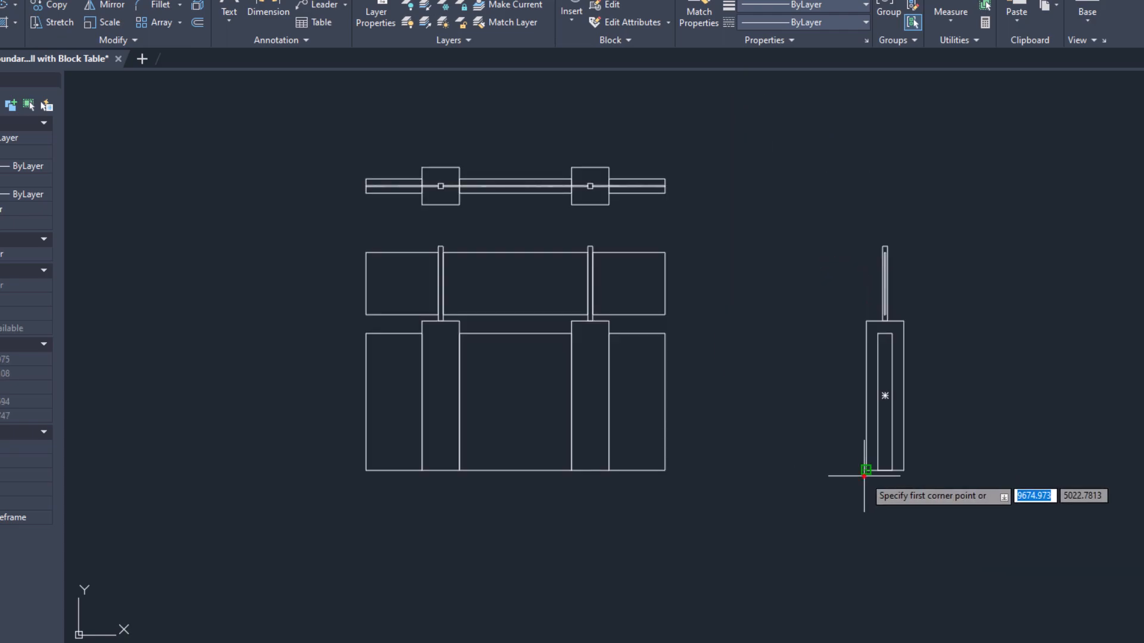
Step: Draw a rectangle 300 wide and 400 high directly below the side-view post
left_click(865, 471)
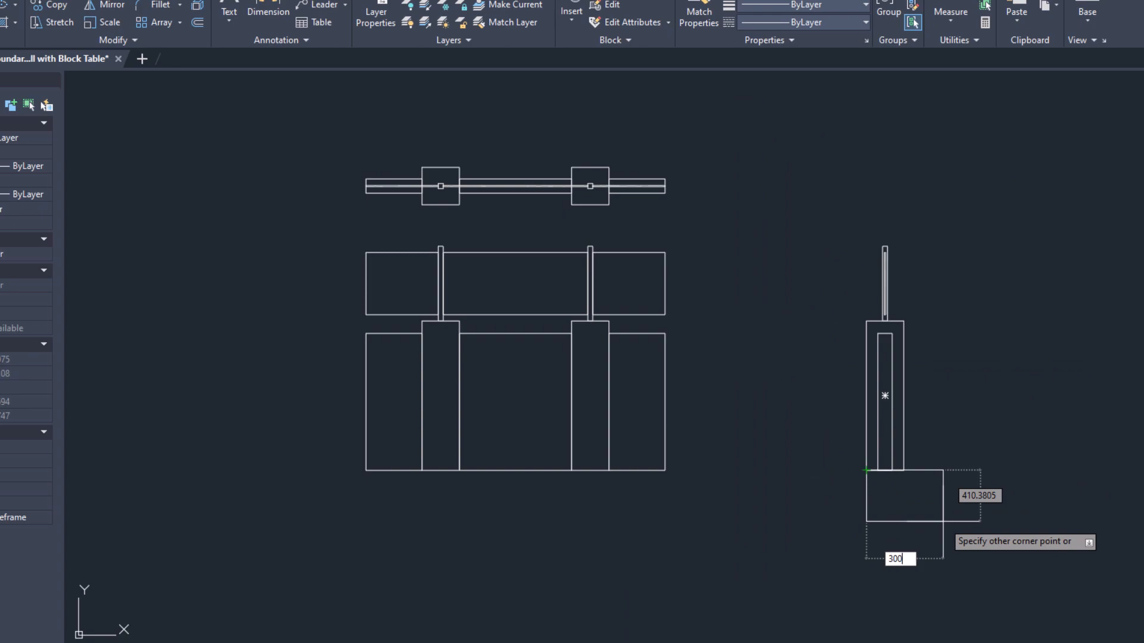
key("Tab")
type("400")
key("Return")
Step: Draw a 400-wide footing rectangle, half as high as wide, from the lower-left corner of the 300 by 400 block
key("space")
left_click(867, 521)
type("400")
key("Tab")
type("3")
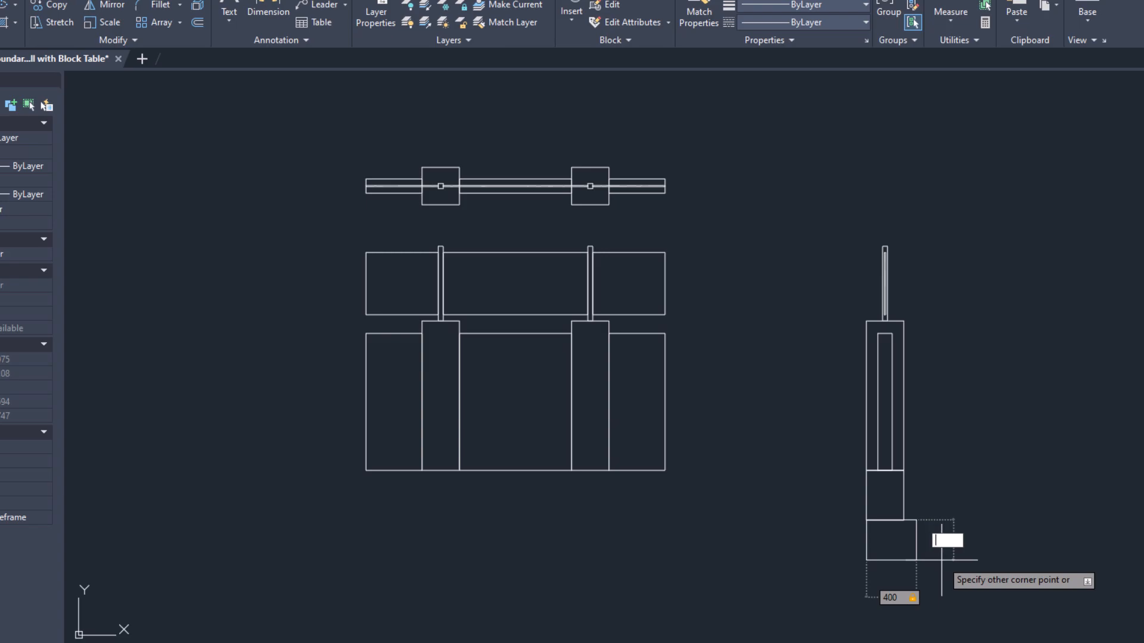
type("0")
key("Return")
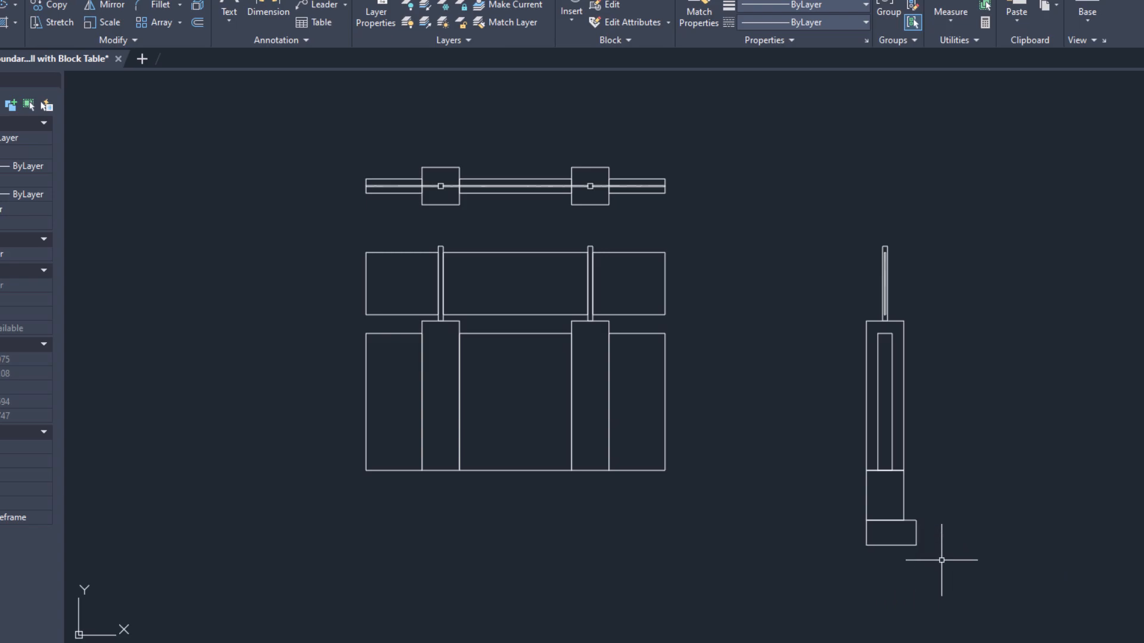
Step: Explode all the drawn polylines into separate lines and check the object types in the full selection
key("ctrl+a")
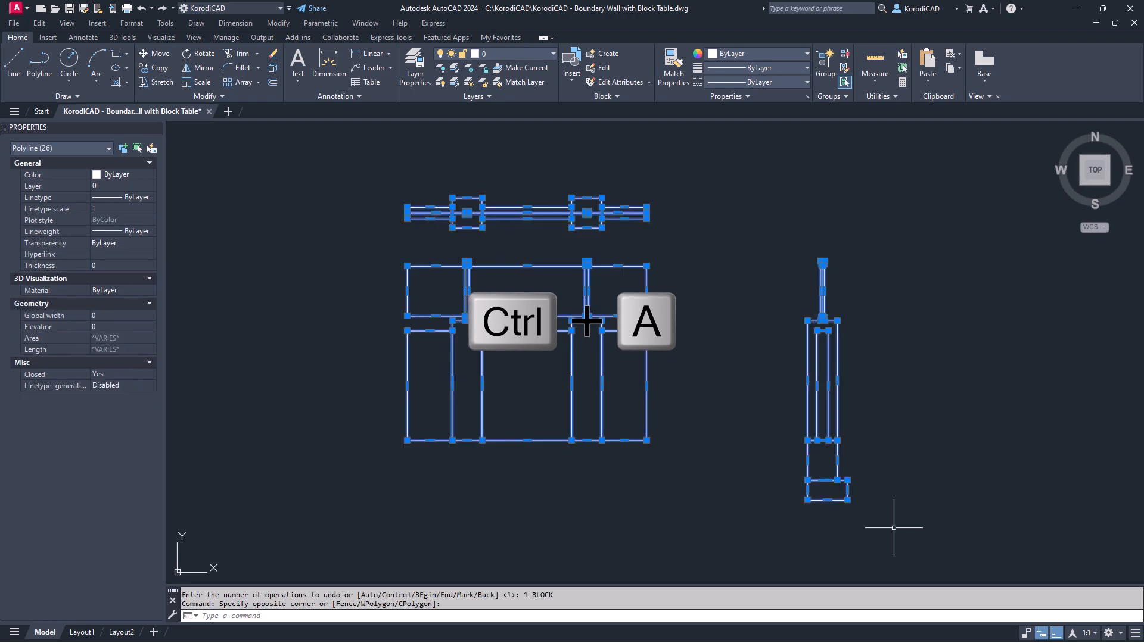
left_click(273, 68)
key("ctrl+a")
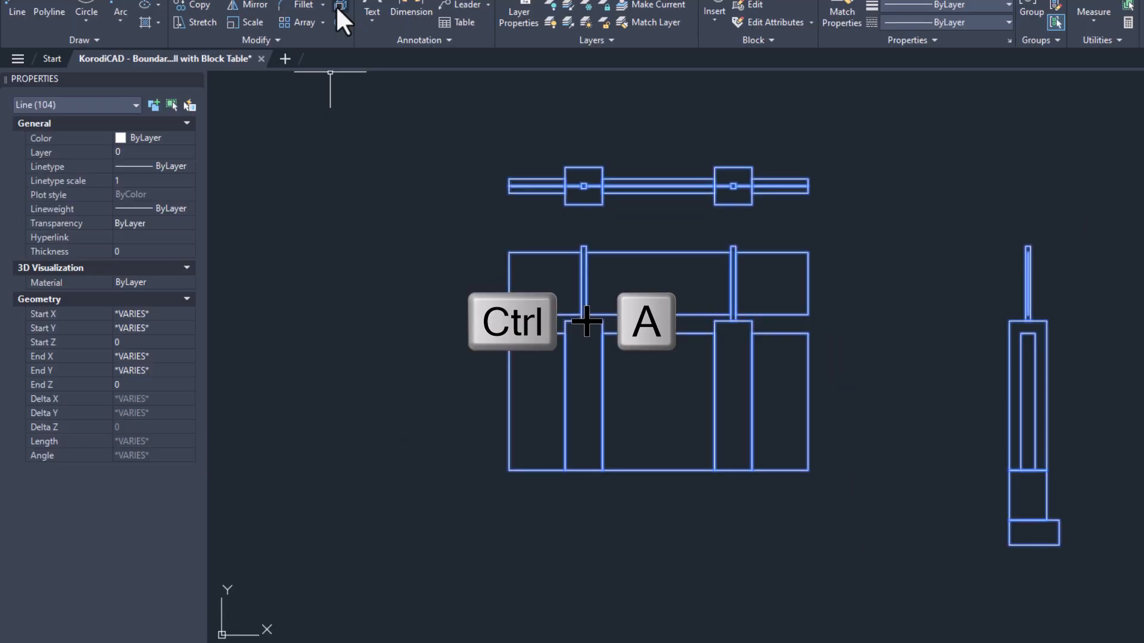
left_click(90, 105)
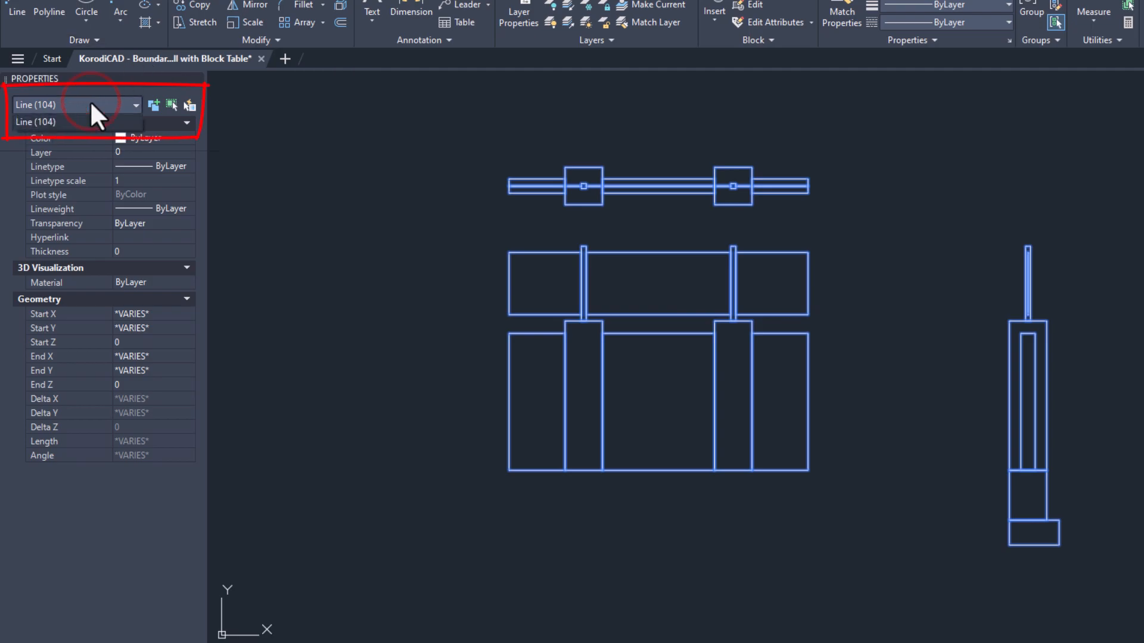
left_click(91, 104)
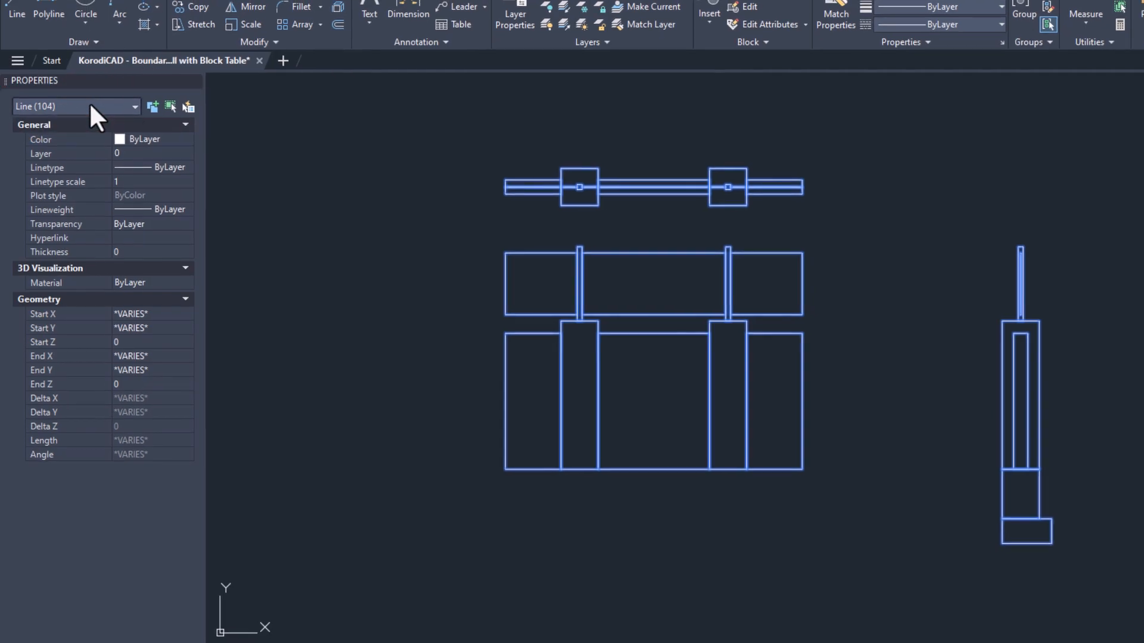
Step: Set the linetype of the four outer vertical edges of the elevation's upper and lower panels to ACAD_ISO03
left_click(609, 429)
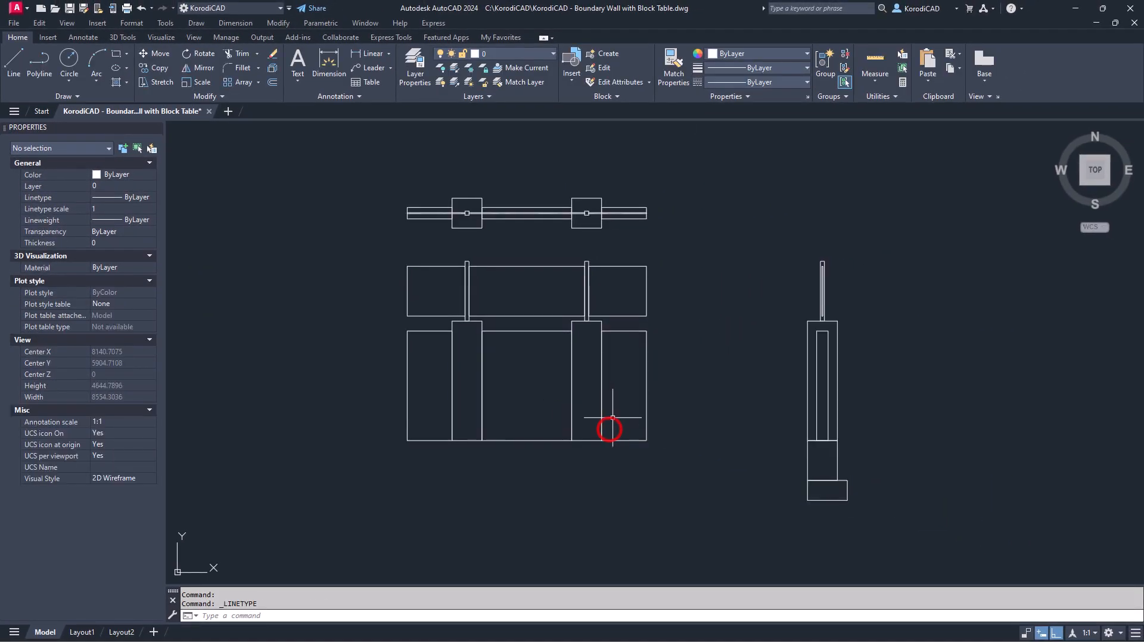
left_click(646, 402)
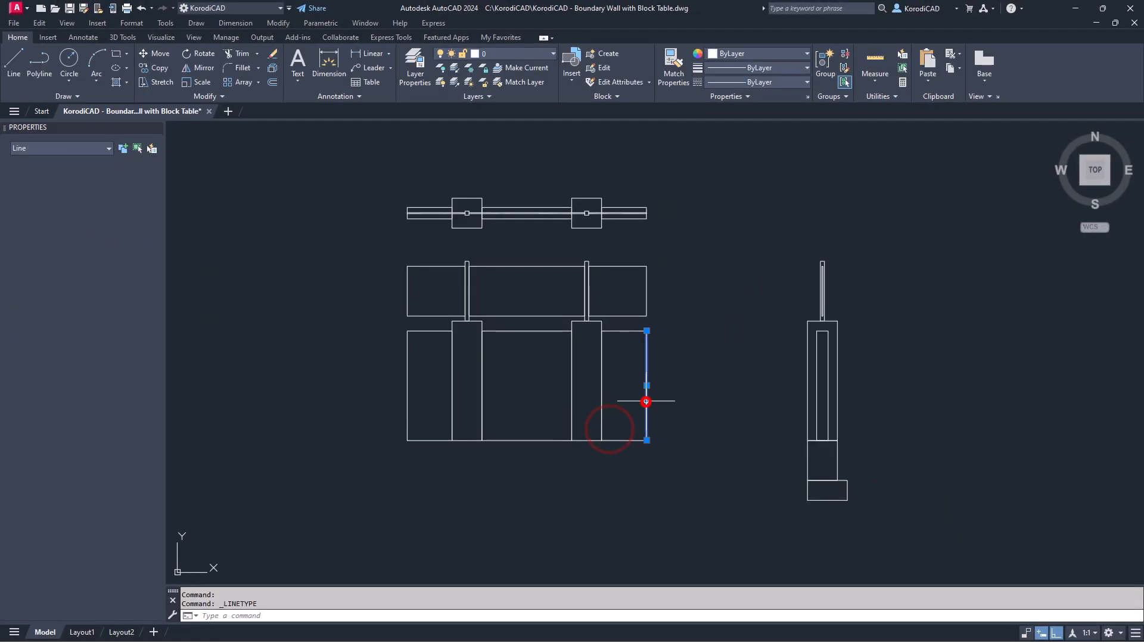
left_click(649, 293)
left_click(409, 292)
left_click(398, 306)
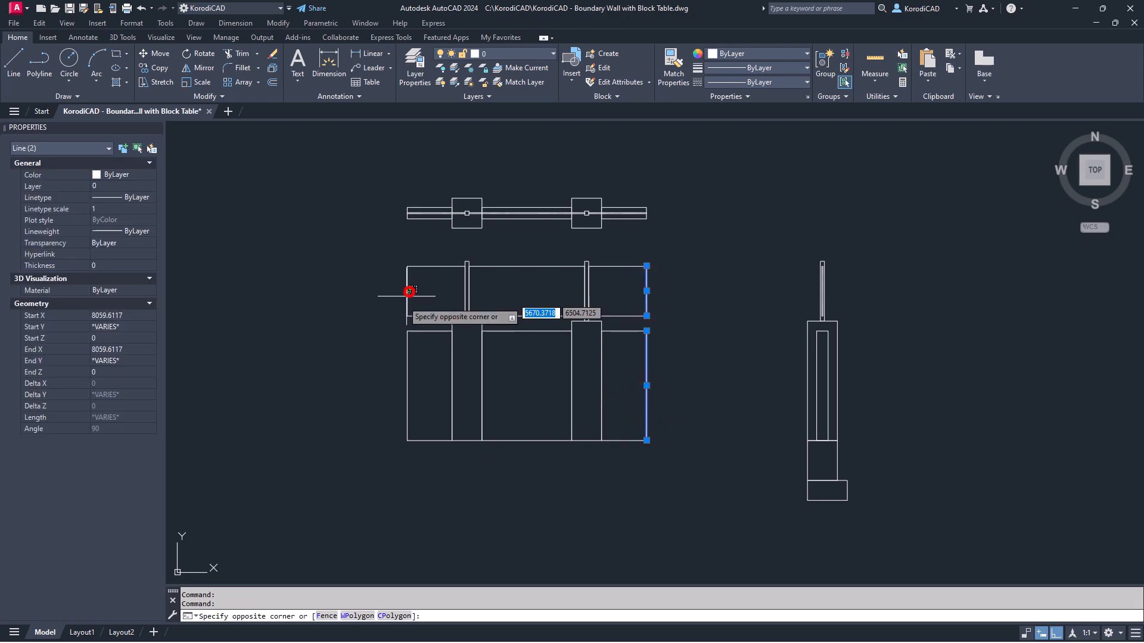
left_click(417, 393)
left_click(126, 196)
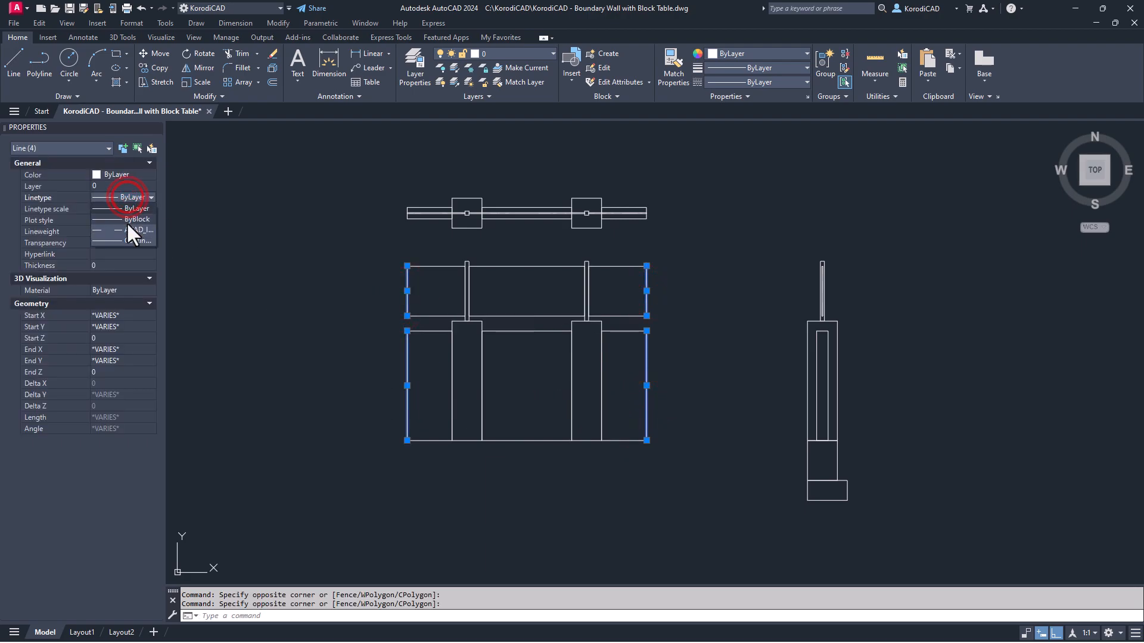
left_click(128, 226)
key("Escape")
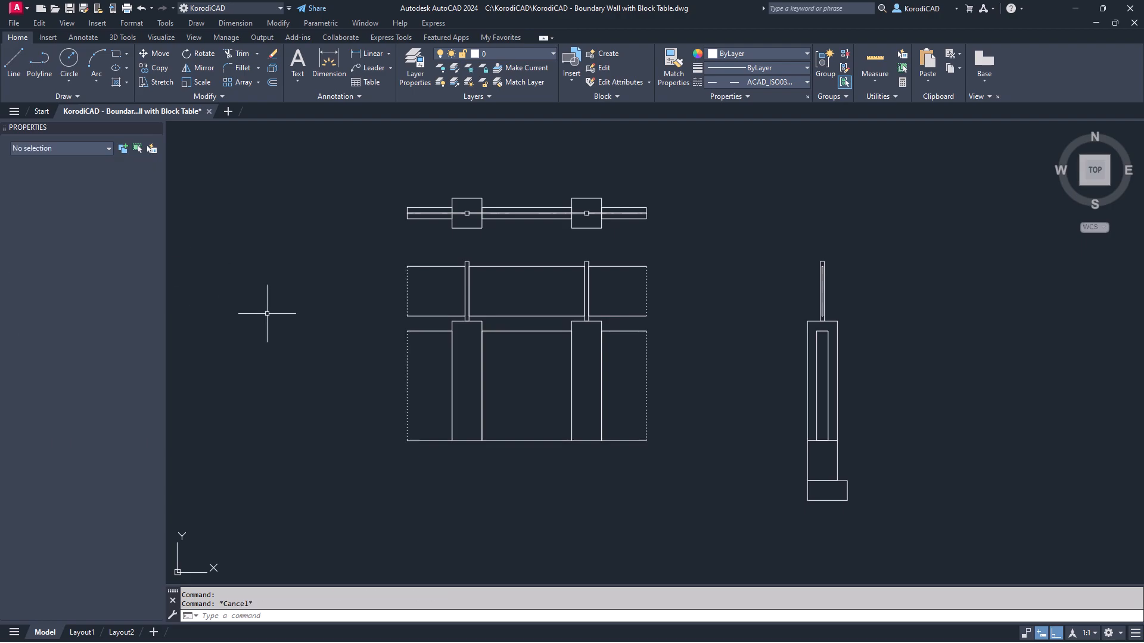
Step: Create a block named Boundary Wall from all objects, based at the elevation's lower-left corner, and open it in the block editor
key("ctrl+a")
type("bloc")
key("Return")
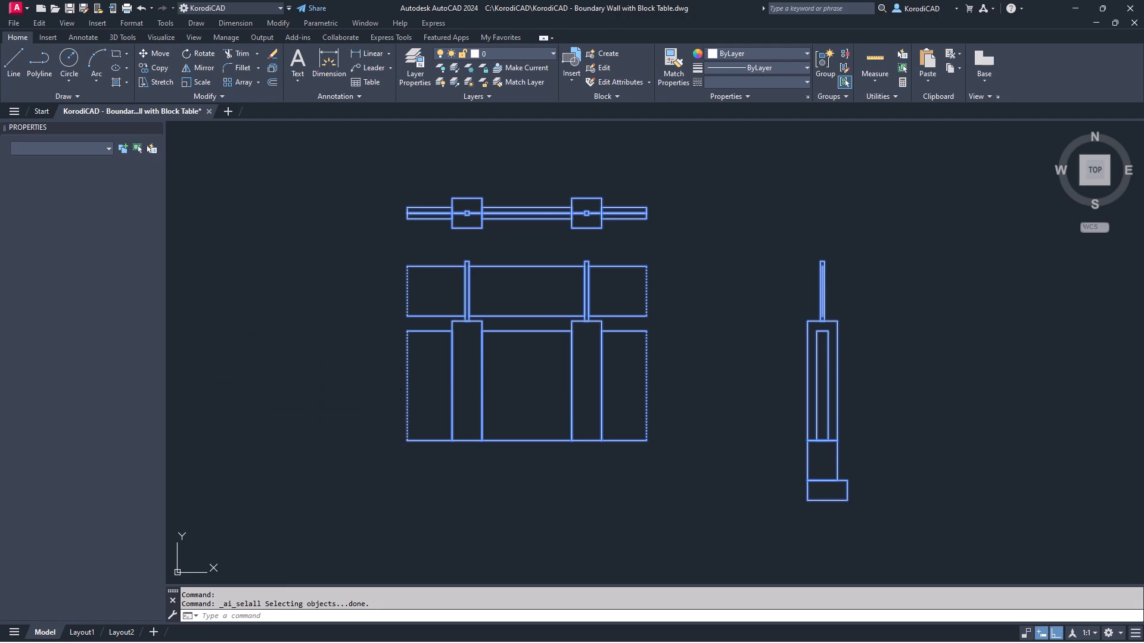
type("Boundary Wall")
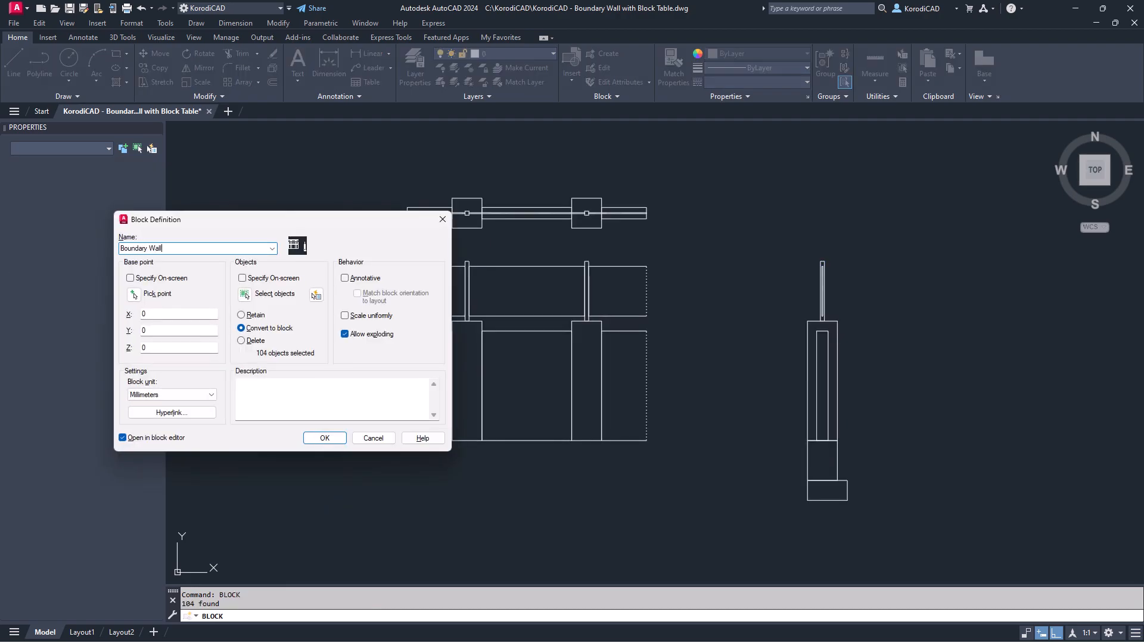
left_click(139, 295)
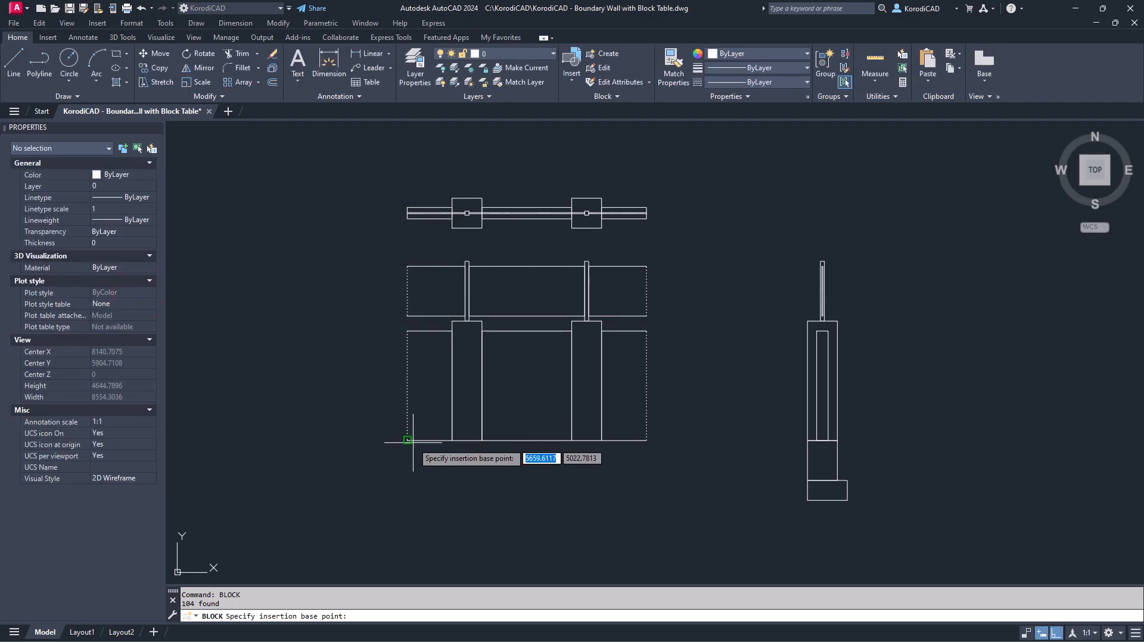
left_click(408, 441)
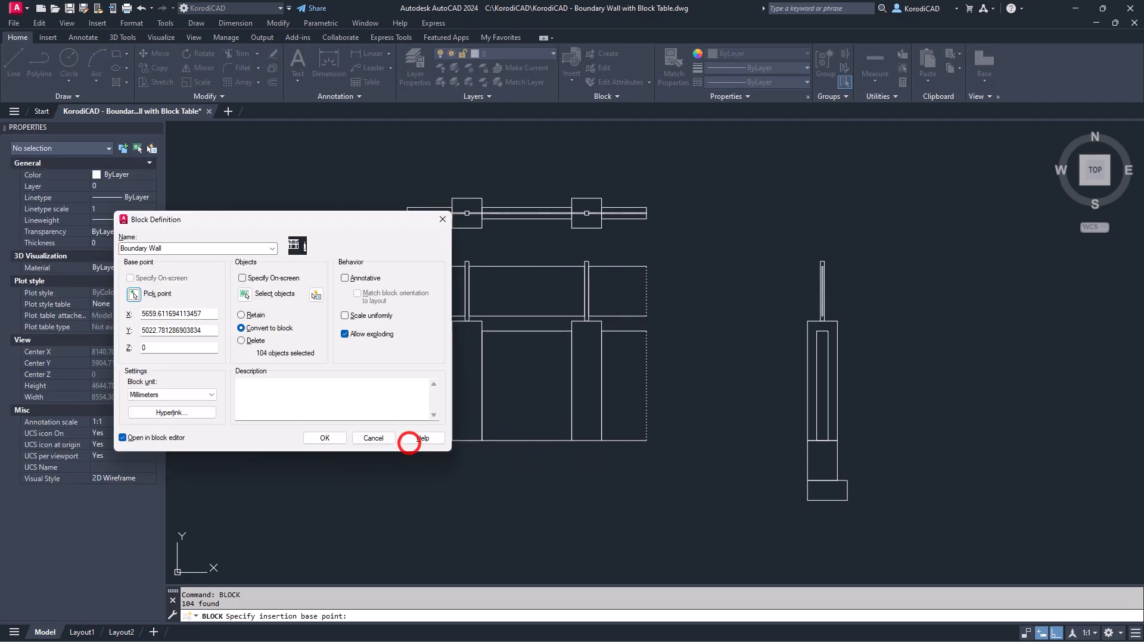
left_click(326, 439)
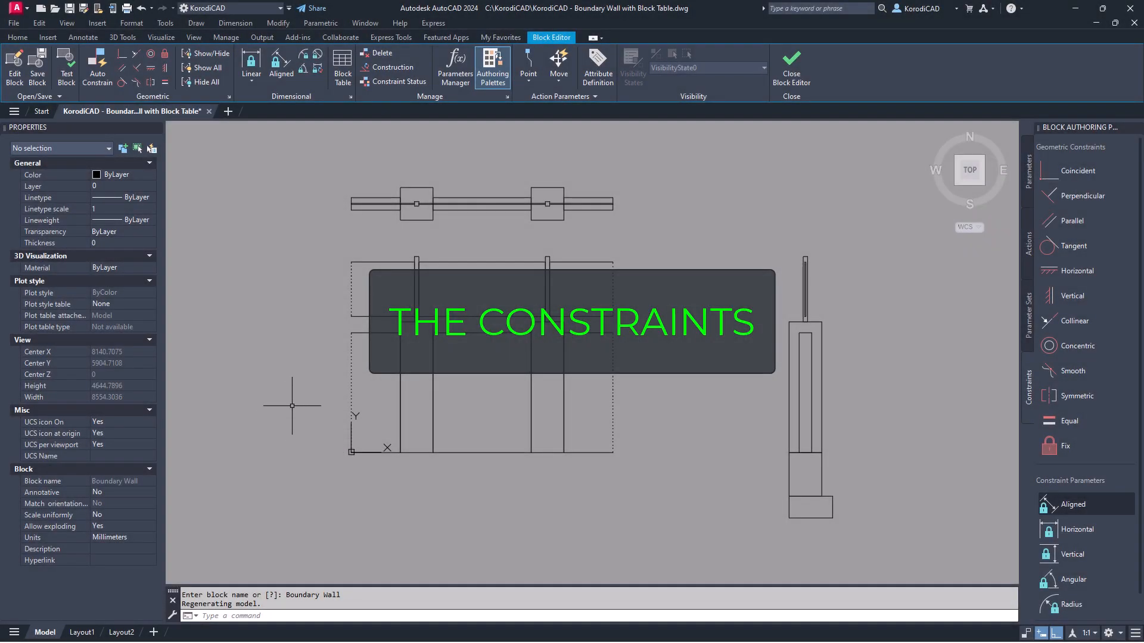
Step: Auto-constrain all objects of the block, proceeding despite the large selection, and hide all the geometric constraint markers
key("ctrl+a")
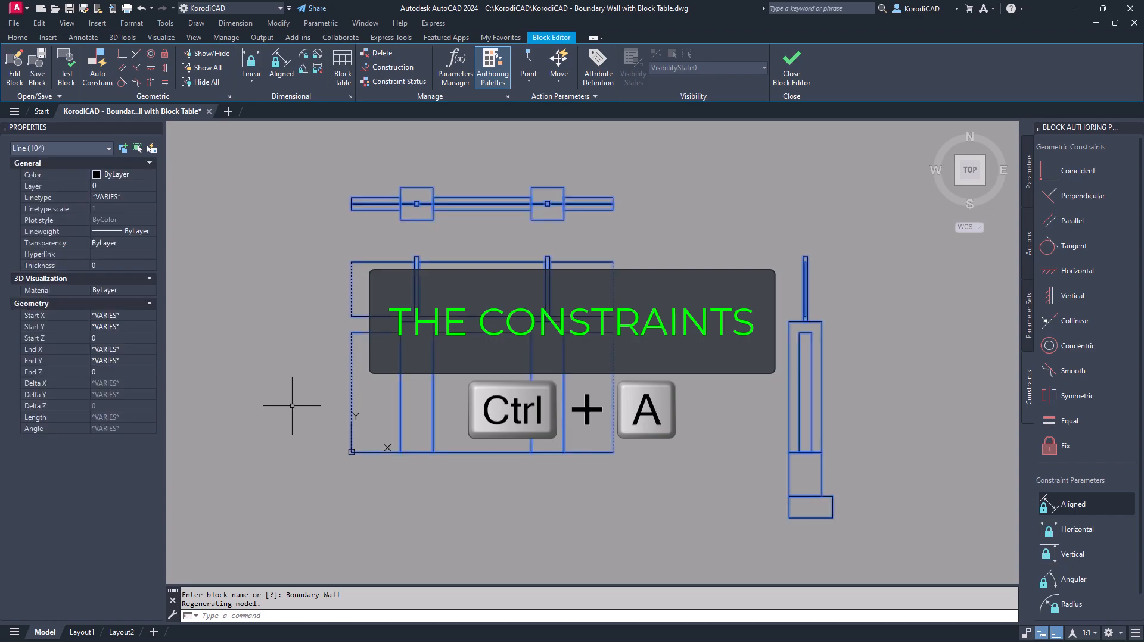
left_click(91, 65)
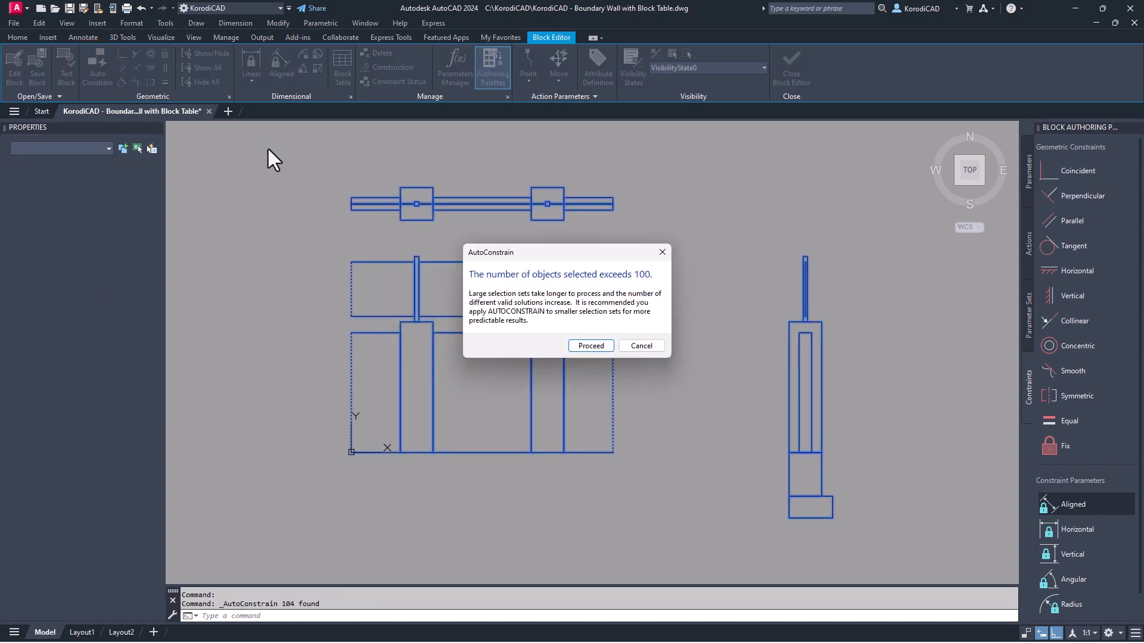
left_click(584, 346)
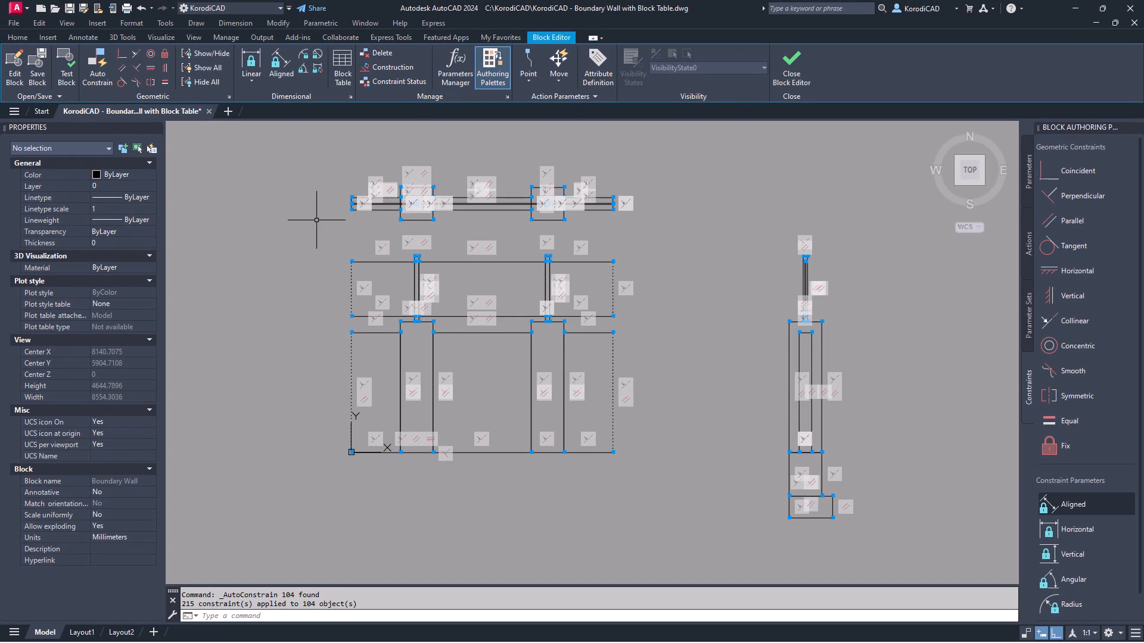
left_click(202, 82)
middle_click_drag(349, 406, 383, 416)
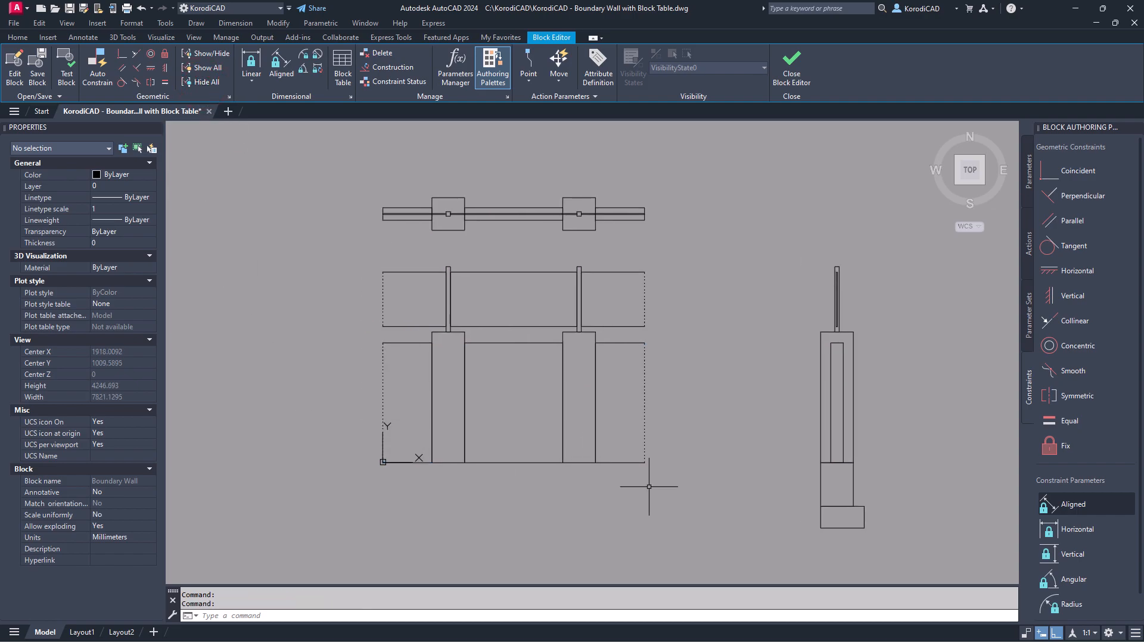
Step: Add a horizontal constraint parameter named Pw across the base of the elevation's left pillar
left_click(1079, 530)
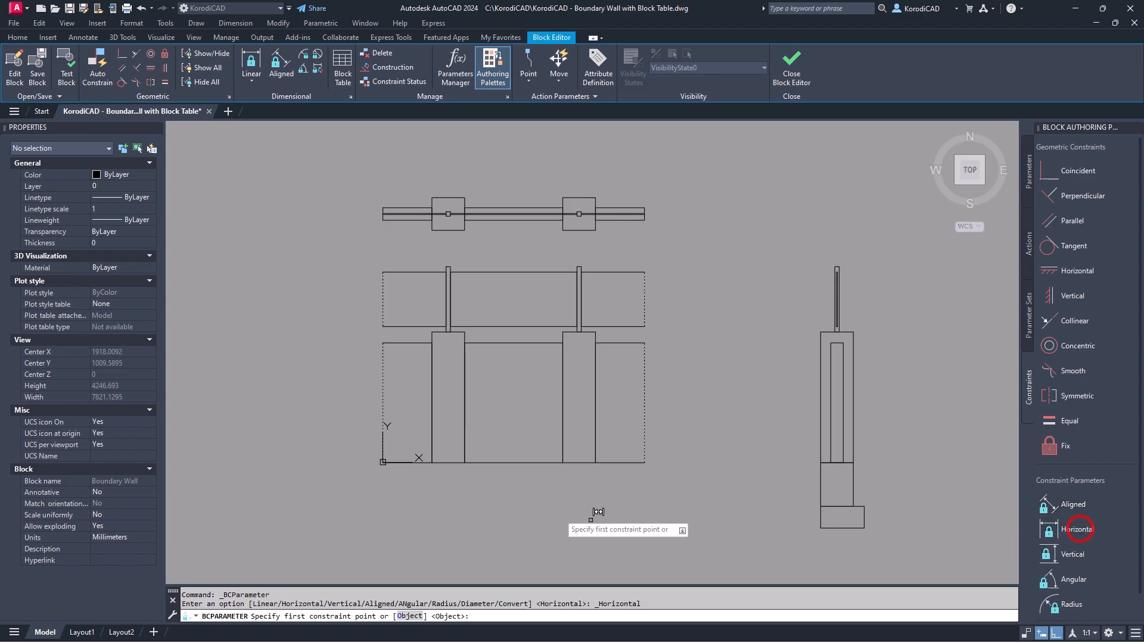
left_click(431, 462)
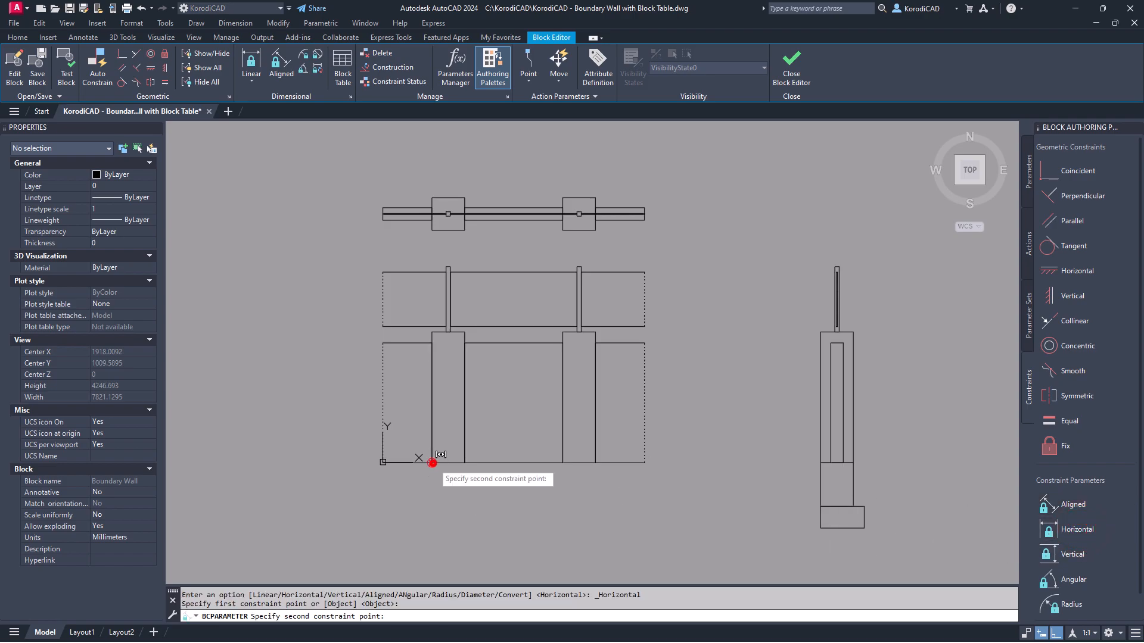
left_click(464, 463)
left_click(447, 499)
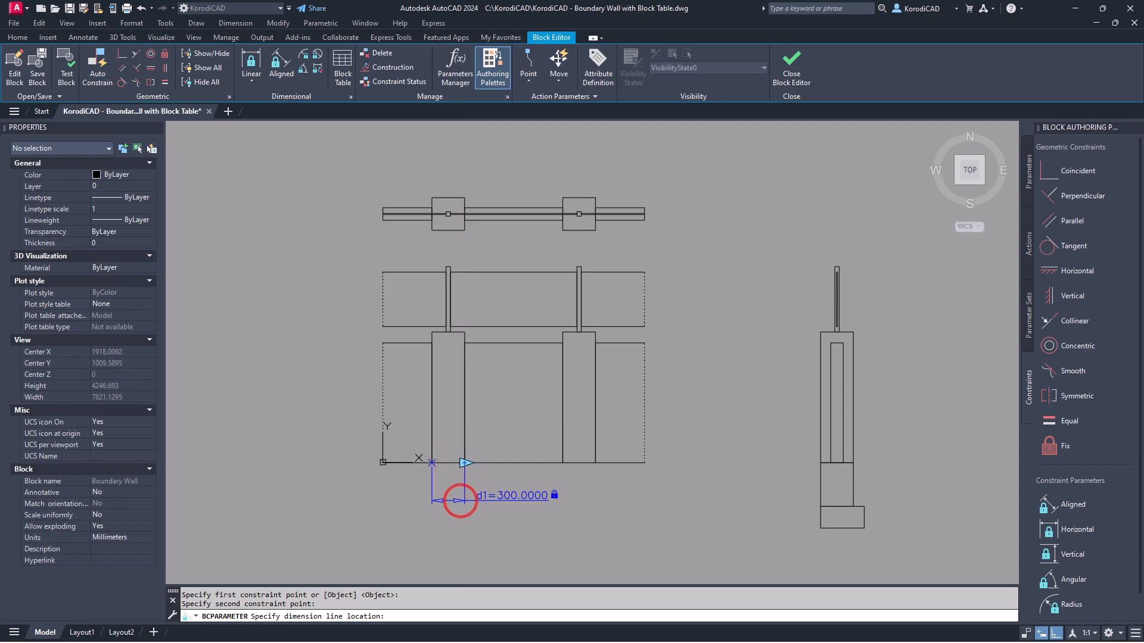
key("Home")
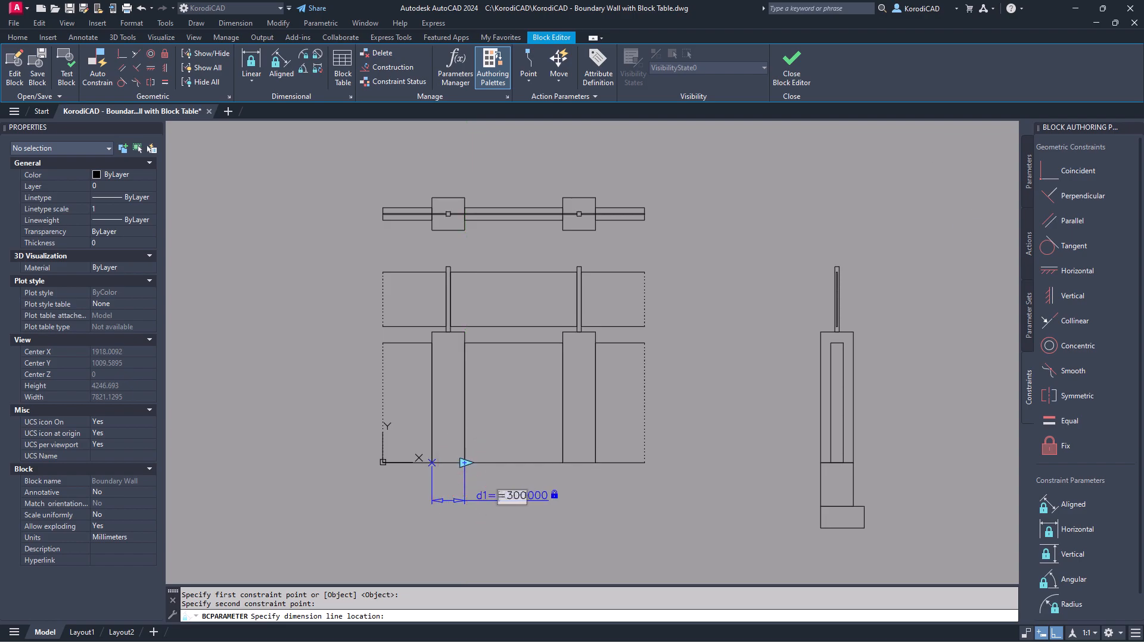
type("Pw")
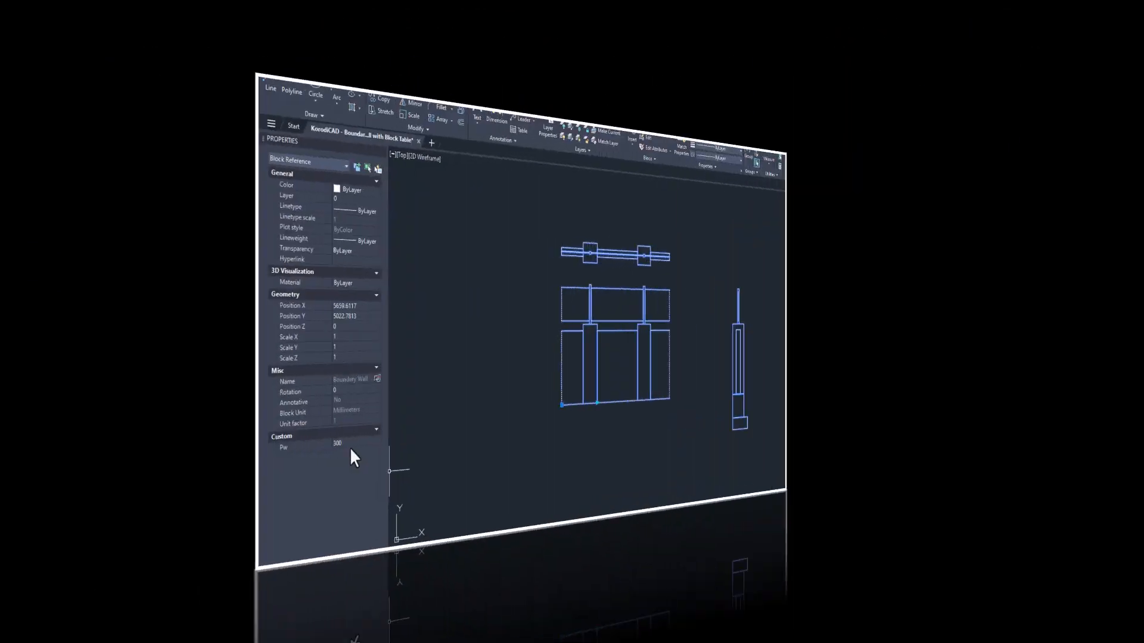
Step: Test the block by setting Pw to 500 and resizing the left pillar with its width grip
left_click(116, 453)
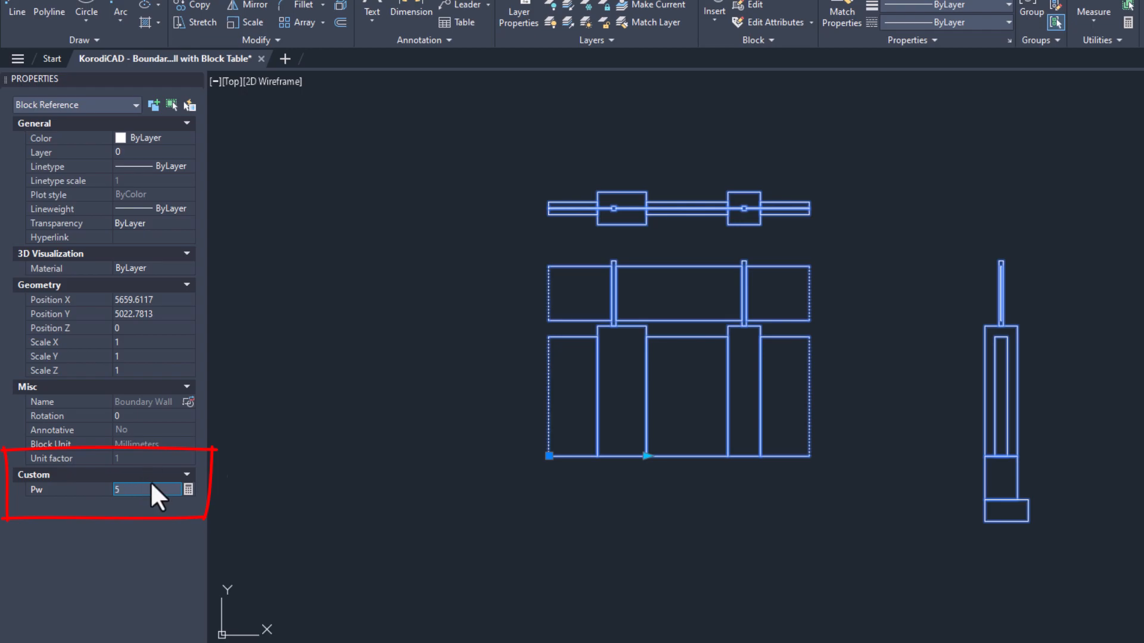
key("Return")
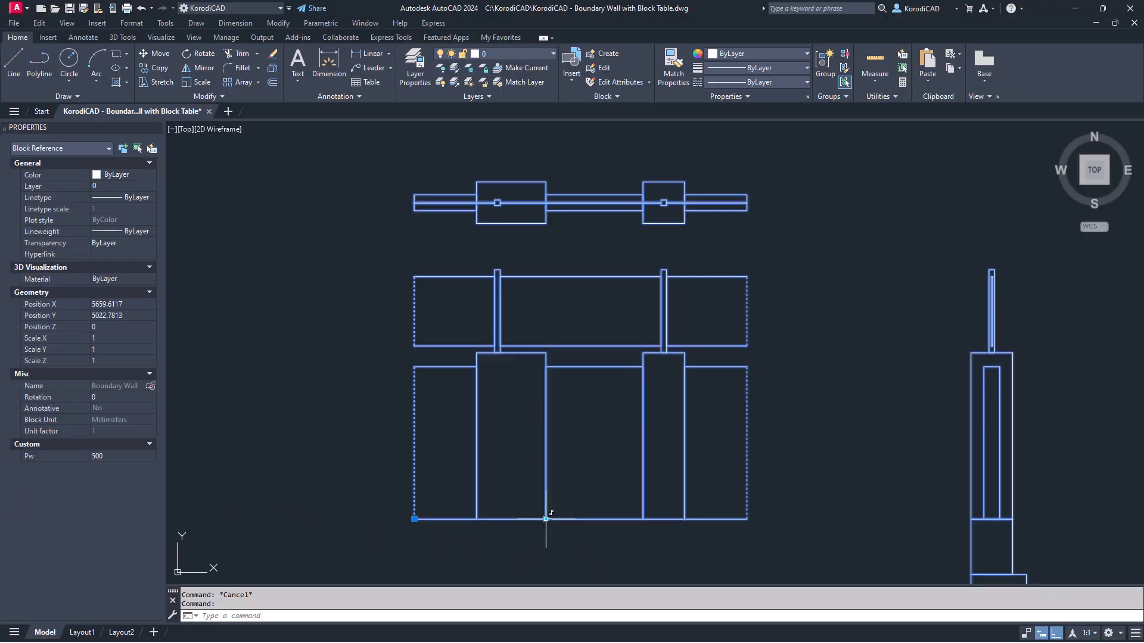
left_click(546, 519)
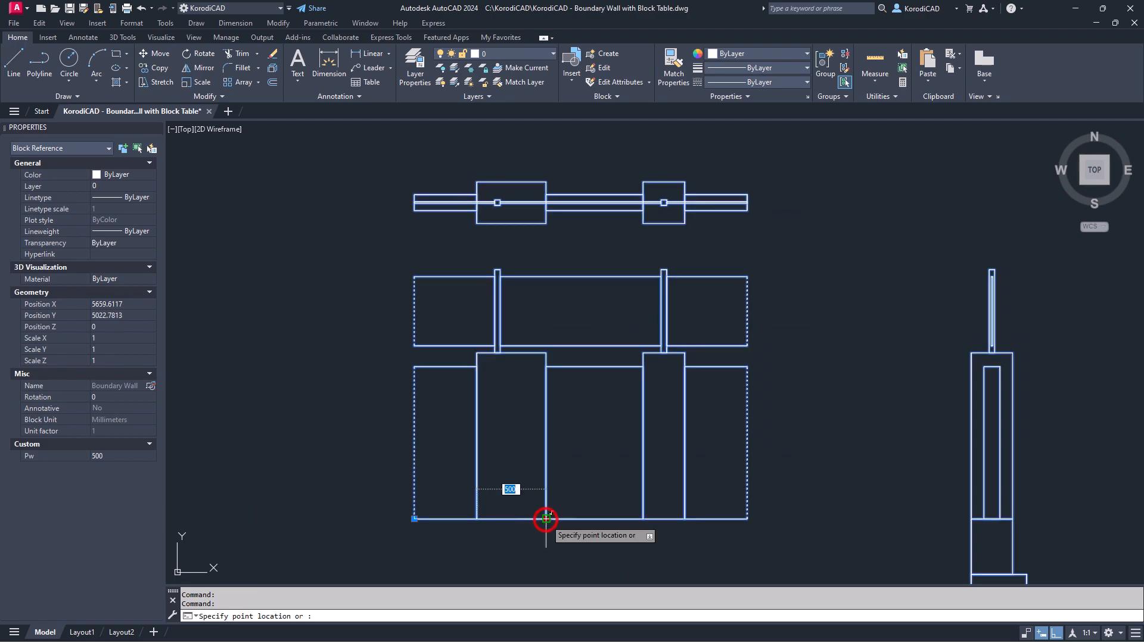
left_click(511, 518)
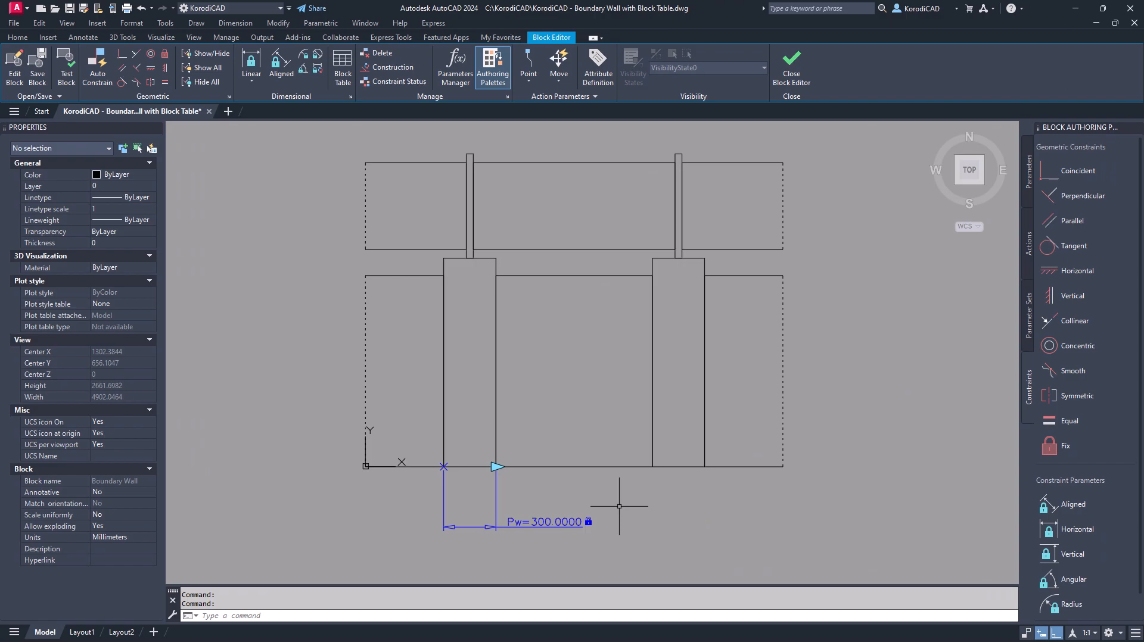
Step: Add a horizontal dimensional constraint from the elevation's lower-left corner to the left pillar, keeping the offered value
key("ctrl+3")
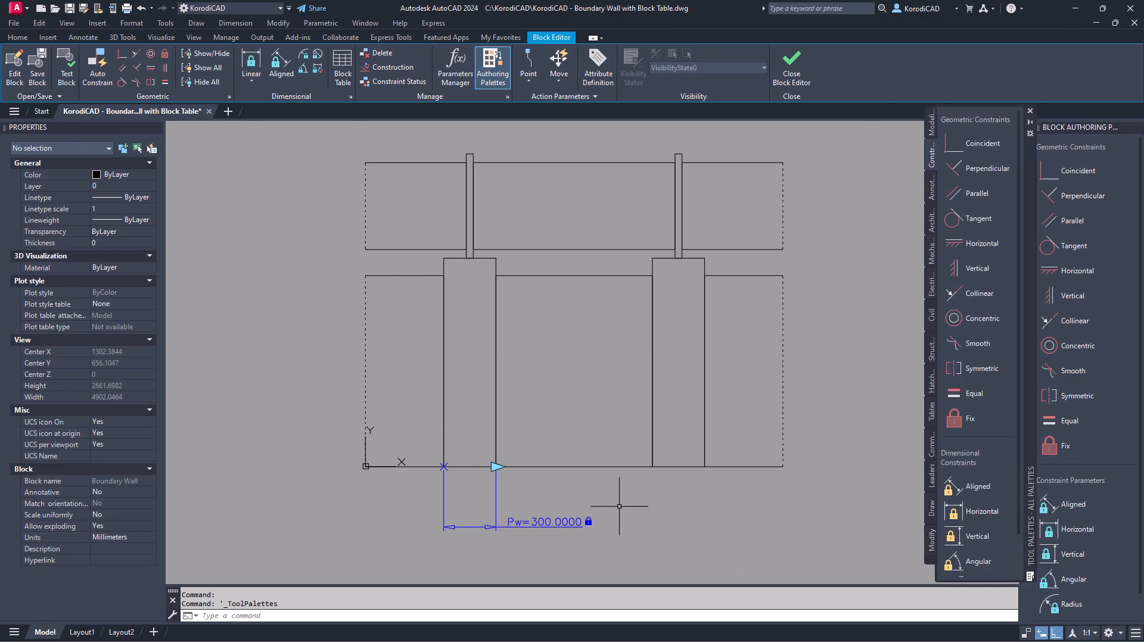
left_click(961, 510)
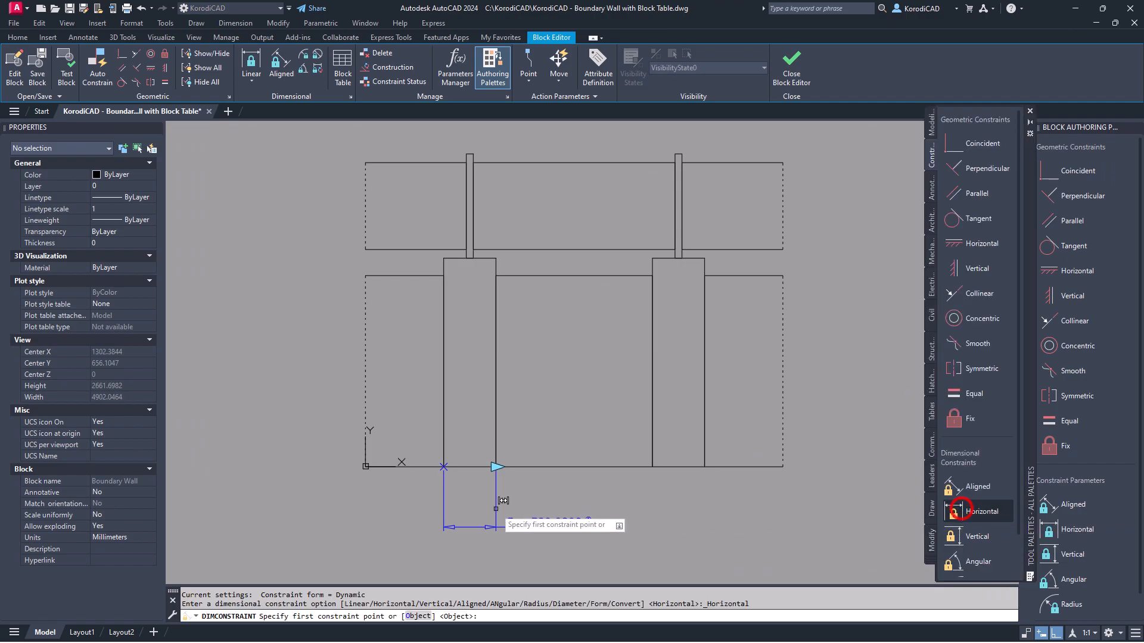
left_click(365, 467)
left_click(443, 467)
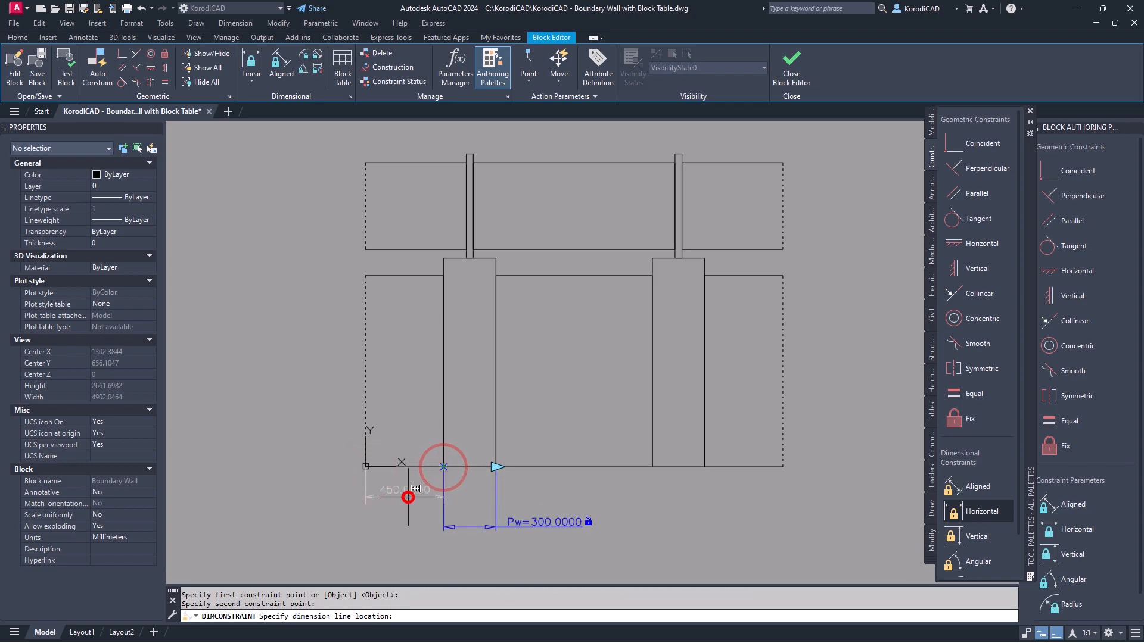
left_click(408, 498)
key("Return")
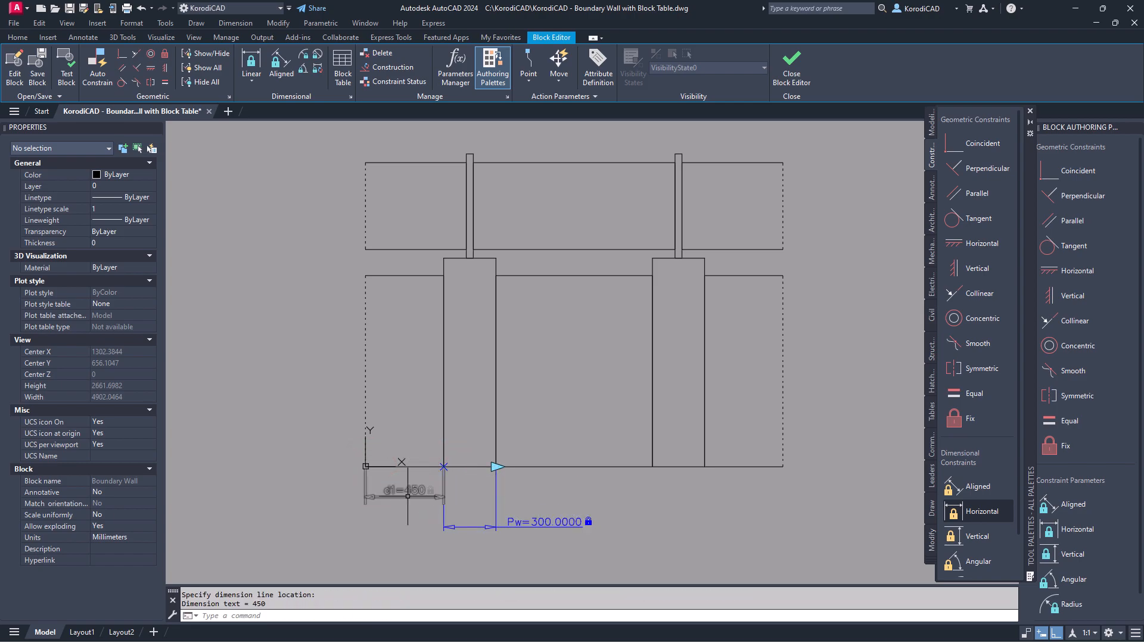
Step: Add a horizontal dimensional constraint from the right pillar to the elevation's lower-right corner, keeping the offered value
key("Return")
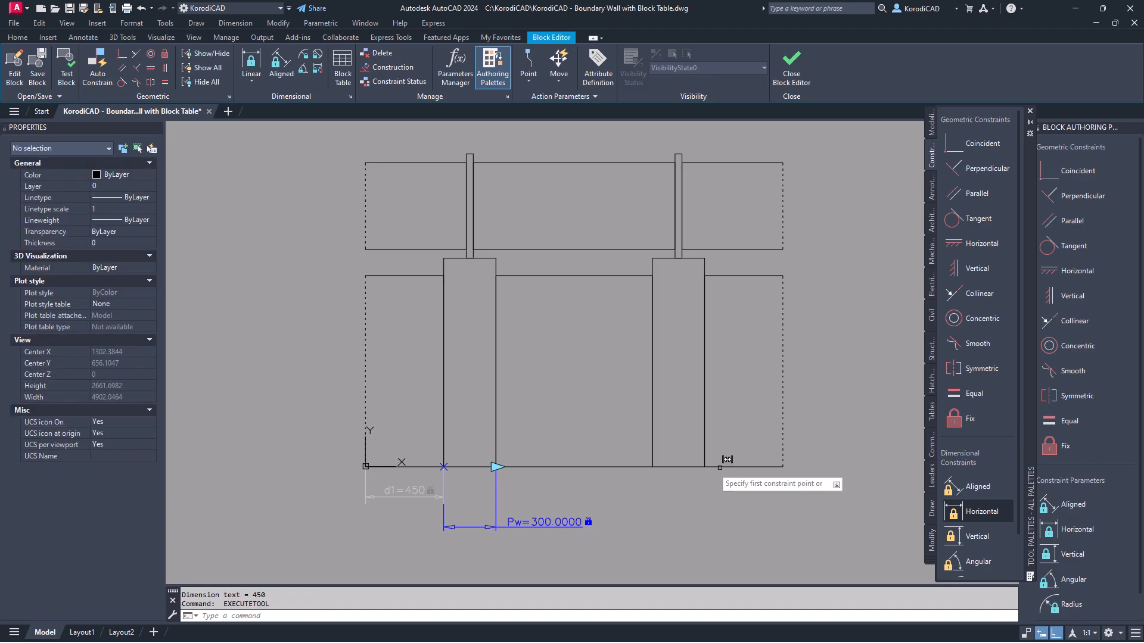
left_click(704, 467)
left_click(782, 466)
left_click(771, 495)
key("Return")
Step: Add a horizontal constraint parameter across the base of the right pillar with the expression pw2=Pw
left_click(1063, 528)
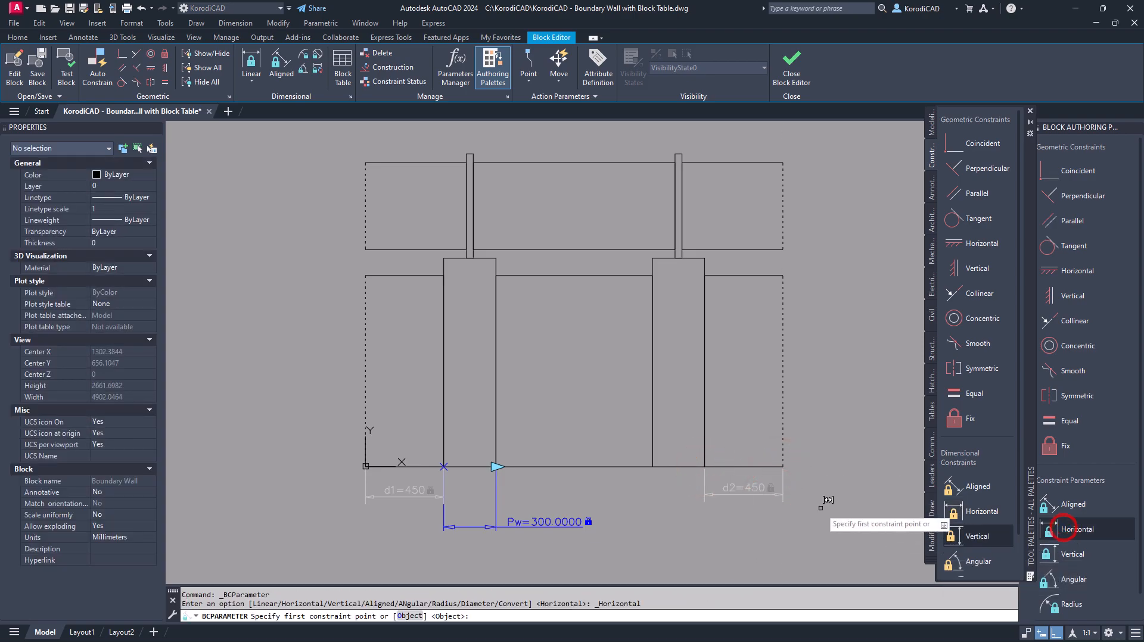
left_click(652, 467)
left_click(702, 466)
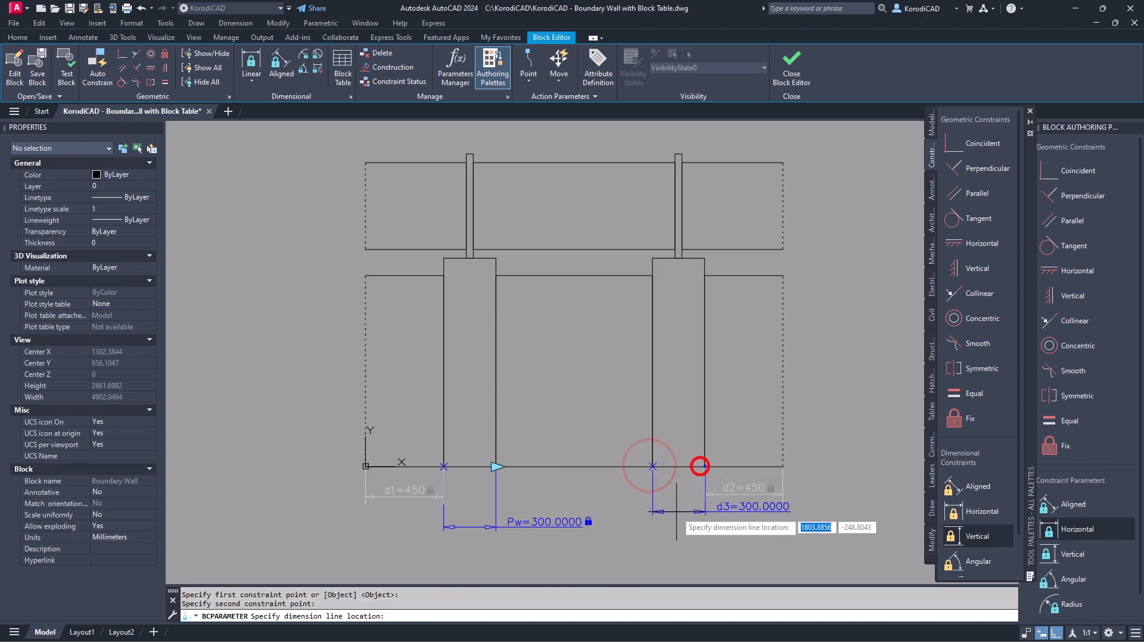
left_click(670, 522)
key("Delete")
key("Delete")
type("pw2")
key("Delete")
key("Delete")
key("Delete")
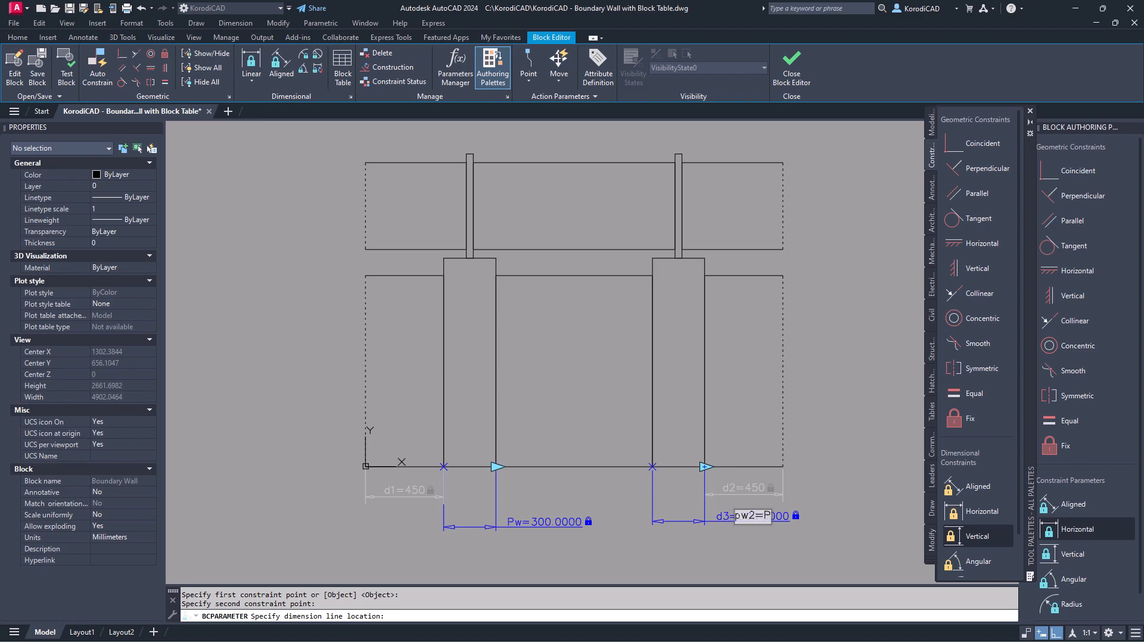
type("Pw")
key("Return")
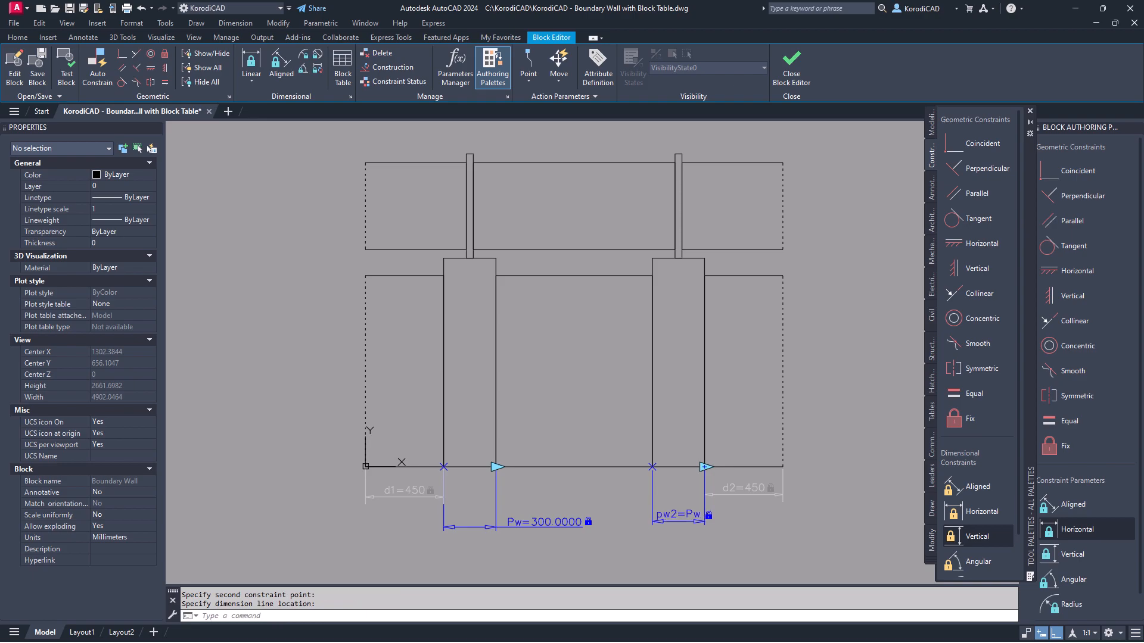
Step: Add a horizontal constraint parameter named Pd between the midpoints of the two pillar bases
left_click(1077, 529)
left_click(466, 469)
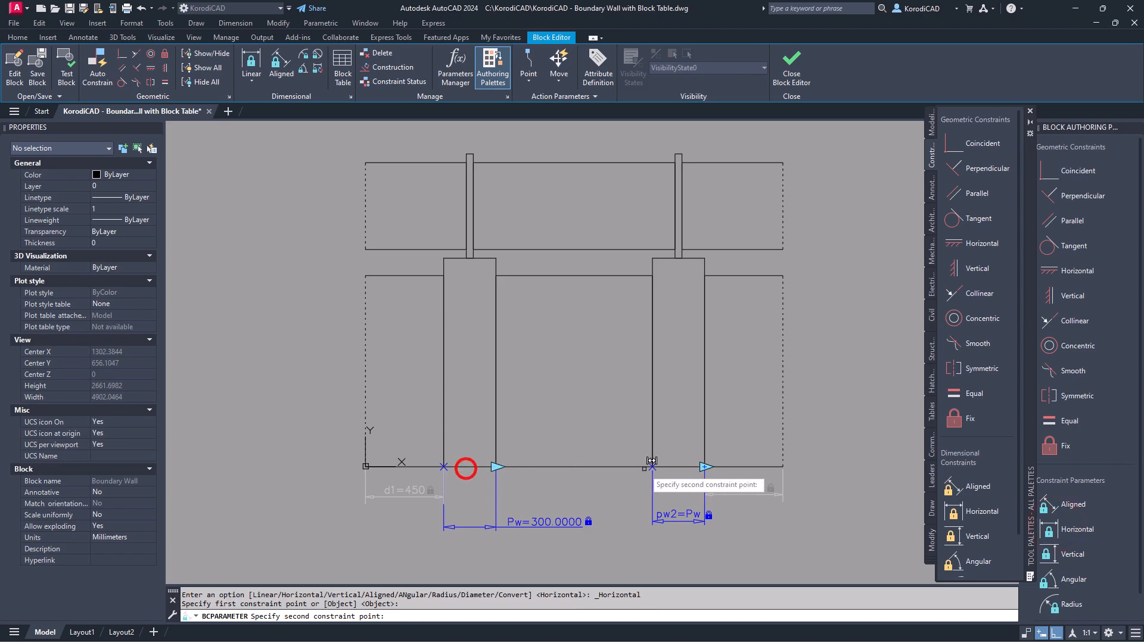
left_click(677, 467)
left_click(646, 547)
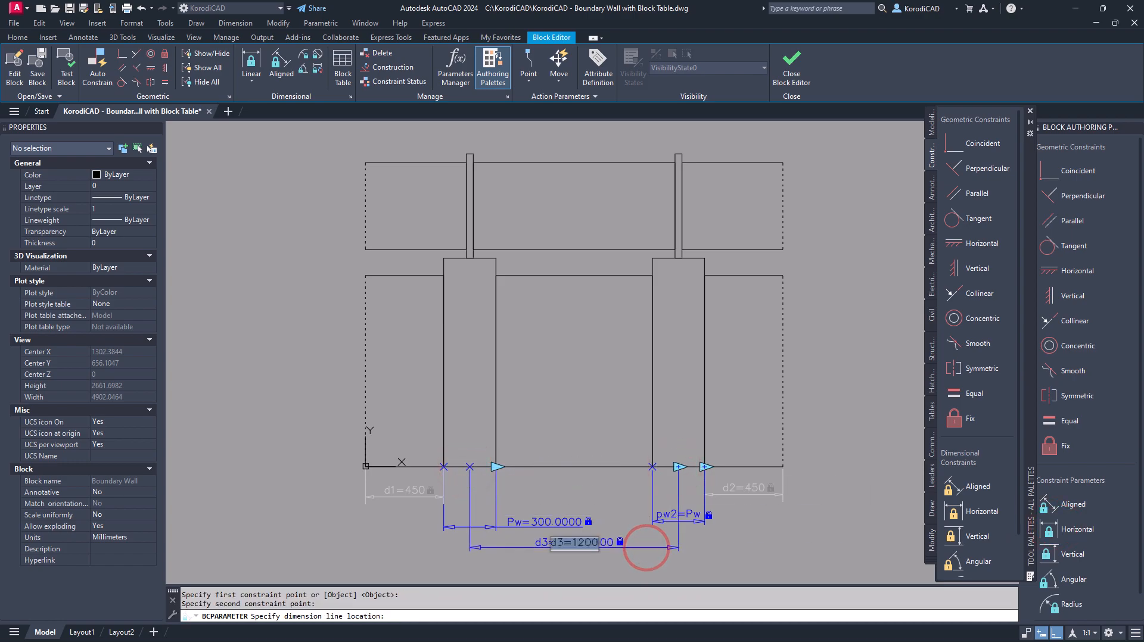
type("Pd")
key("Return")
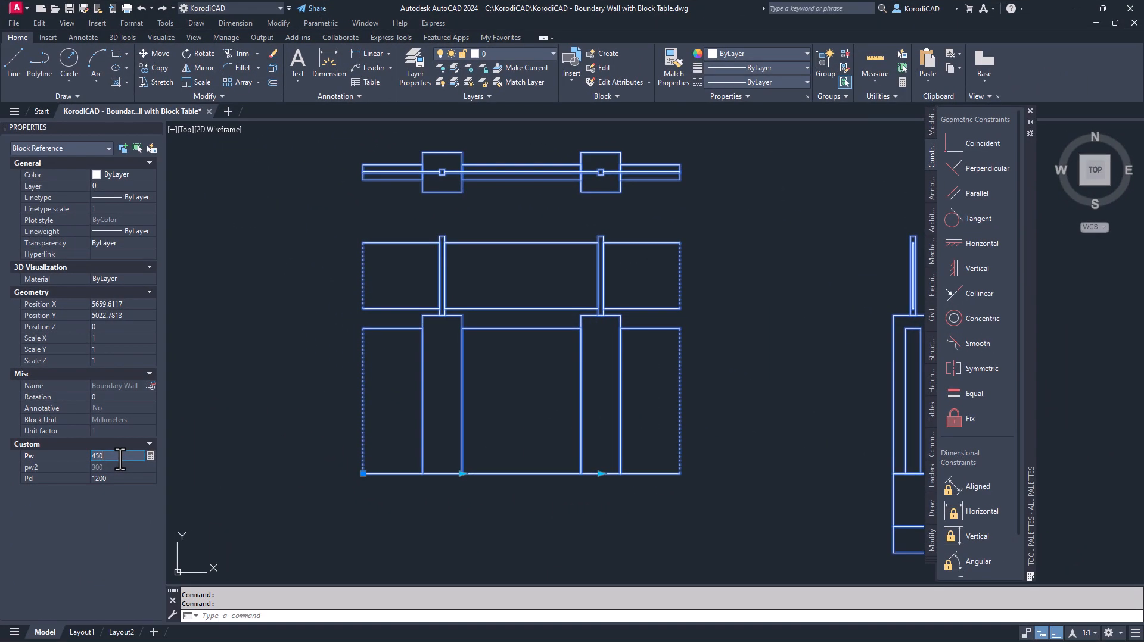
Step: Test the block by setting Pw to 450 and changing the pillar distance Pd
key("Return")
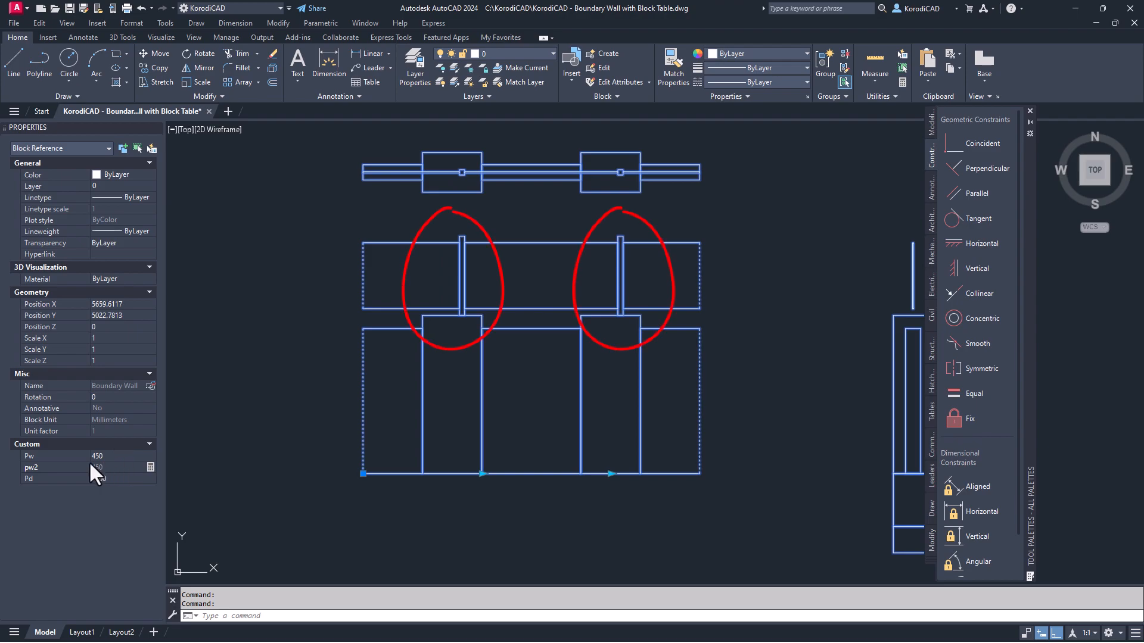
left_click(112, 478)
key("Return")
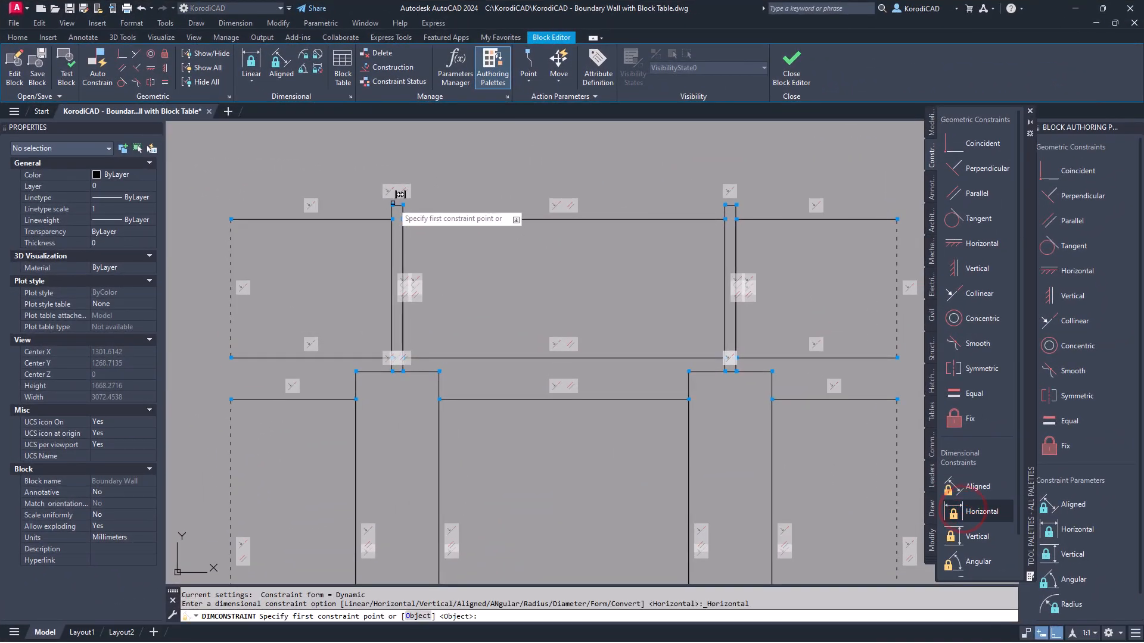
Step: Add a horizontal dimensional constraint across the top of the left thin post, keeping the offered value
left_click(393, 204)
left_click(403, 204)
left_click(422, 247)
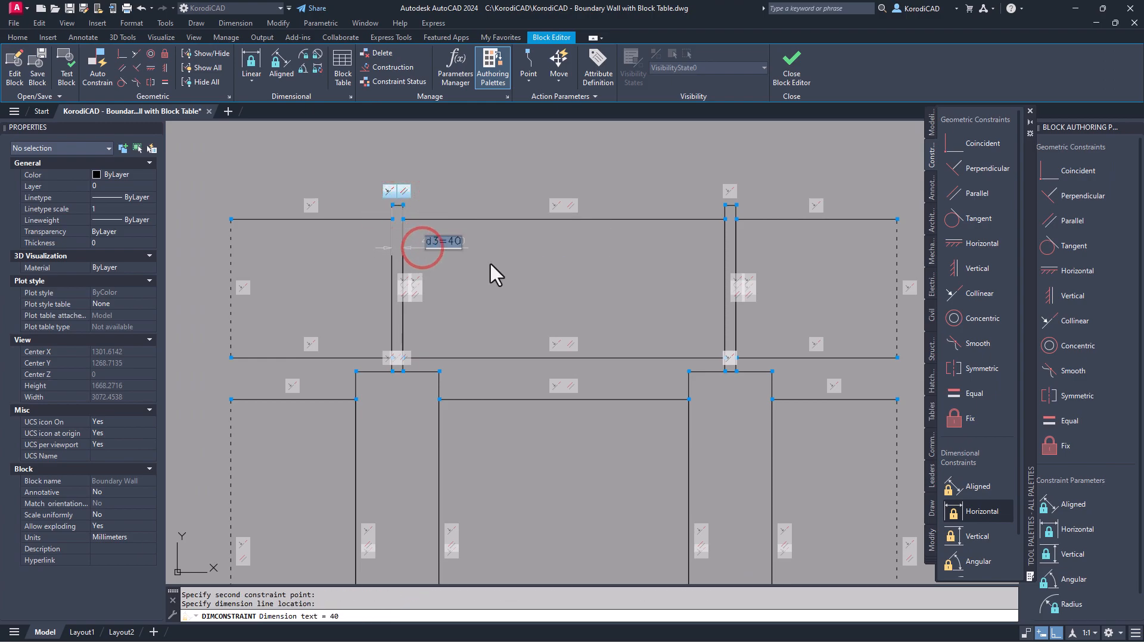
key("Return")
Step: Add a horizontal dimensional constraint across the top of the right thin post, keeping the offered value
key("Return")
left_click(725, 205)
left_click(736, 205)
left_click(746, 244)
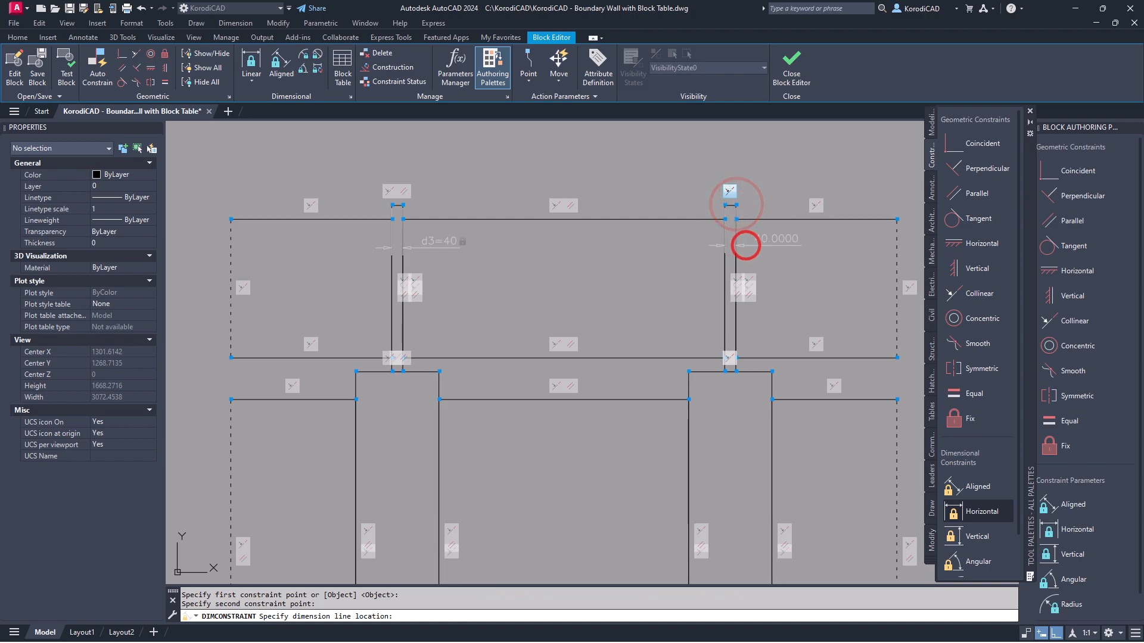
key("Return")
Step: Add a horizontal constraint parameter from the left pillar's top-left corner to its thin post with the expression Pw/2-20
left_click(1049, 527)
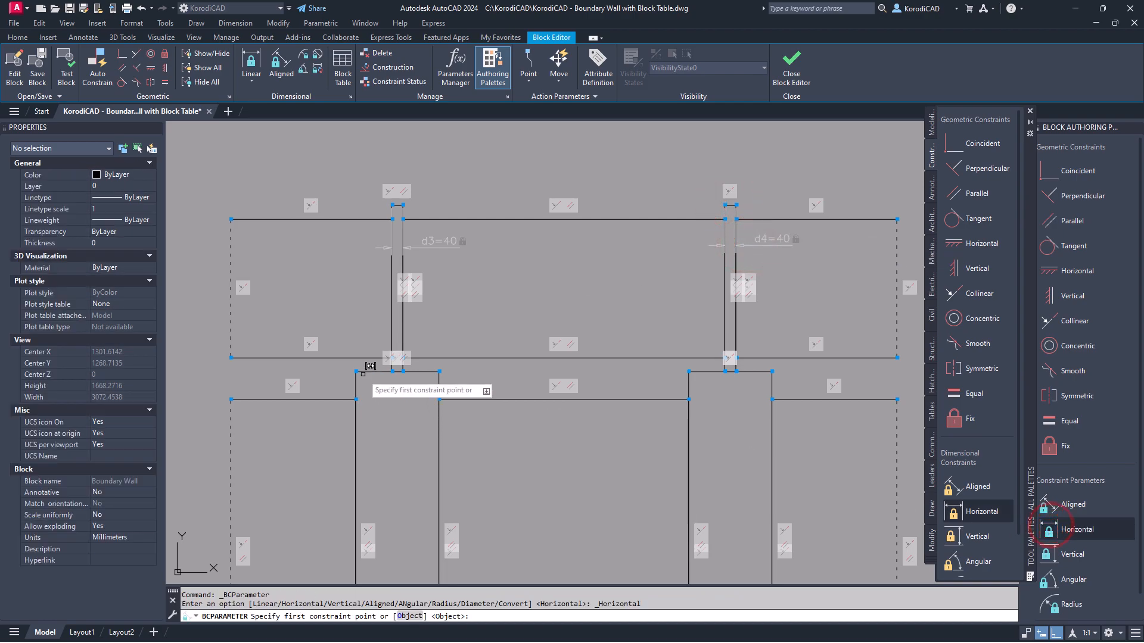
left_click(356, 372)
left_click(391, 372)
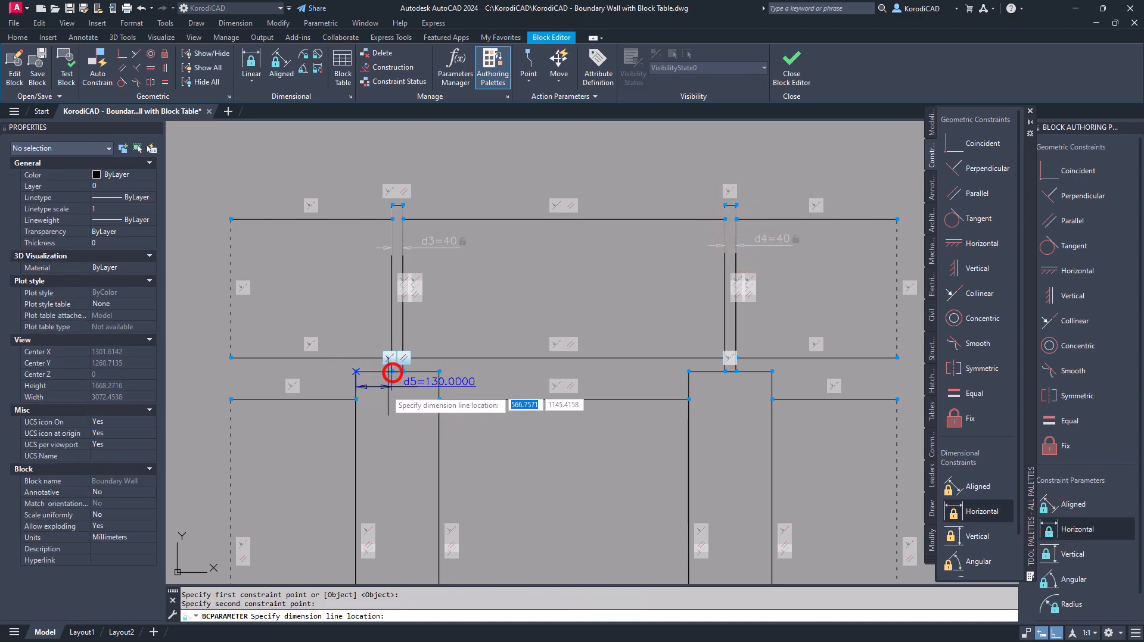
left_click(384, 397)
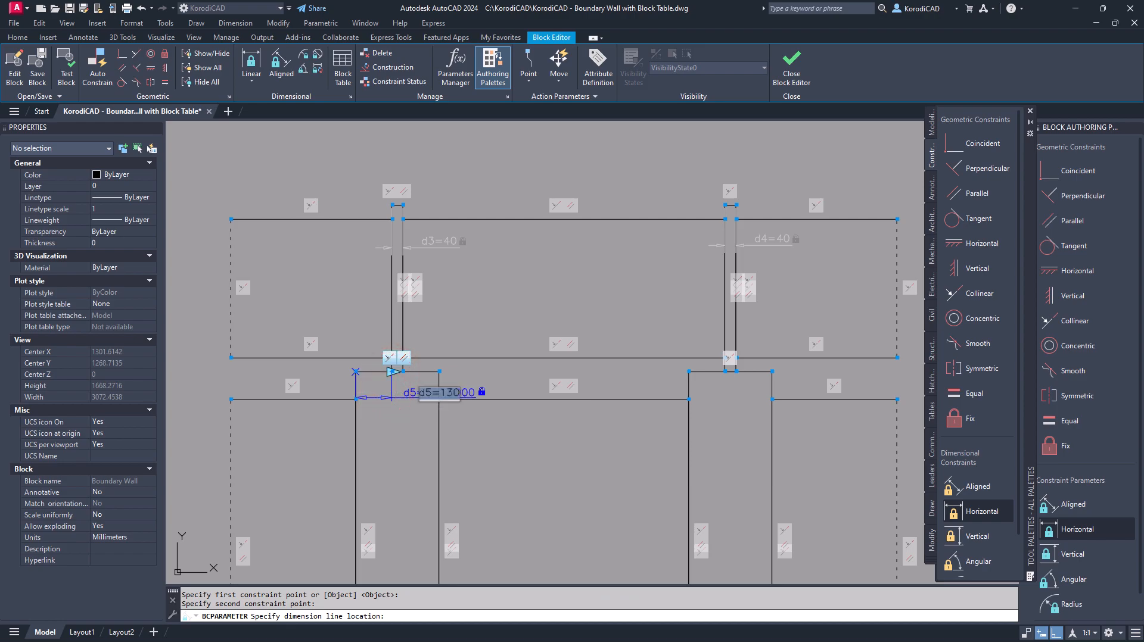
left_click(385, 398)
key("BackSpace")
key("BackSpace")
key("BackSpace")
type("Pw/2-")
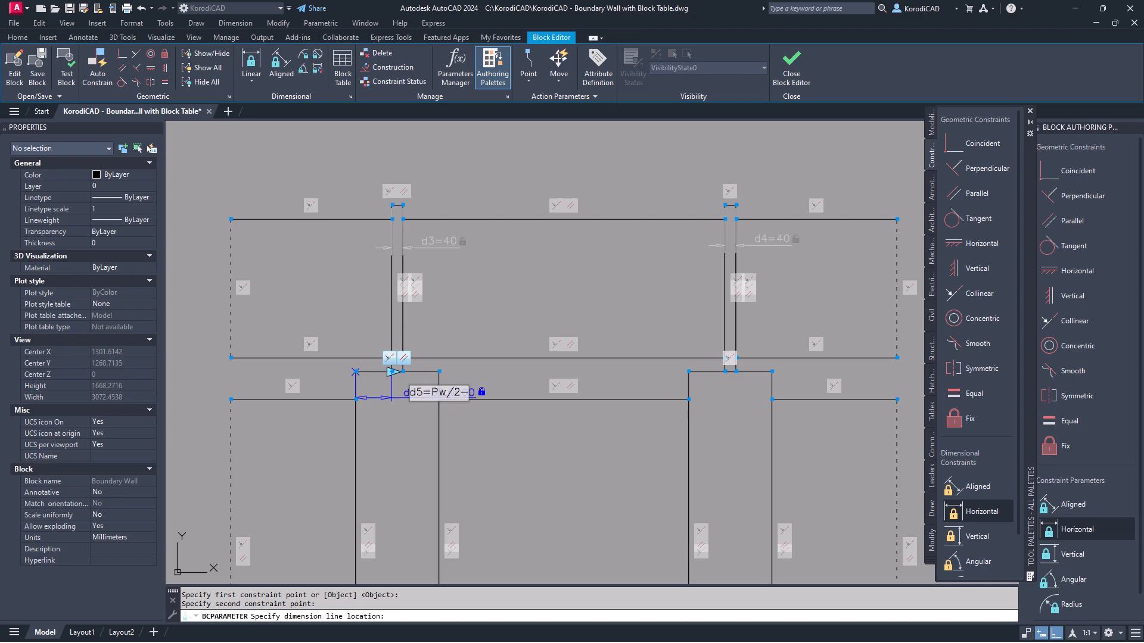
type("20")
key("Return")
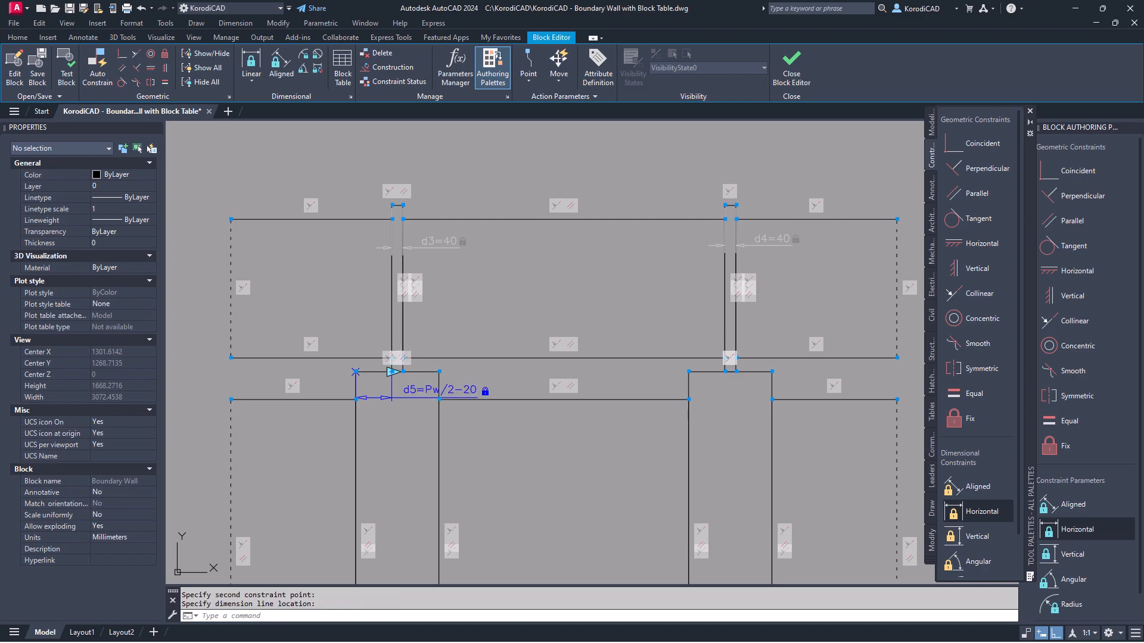
Step: Add a horizontal constraint parameter from the right pillar's top-left corner to its thin post with the expression d5
left_click(1077, 529)
left_click(689, 373)
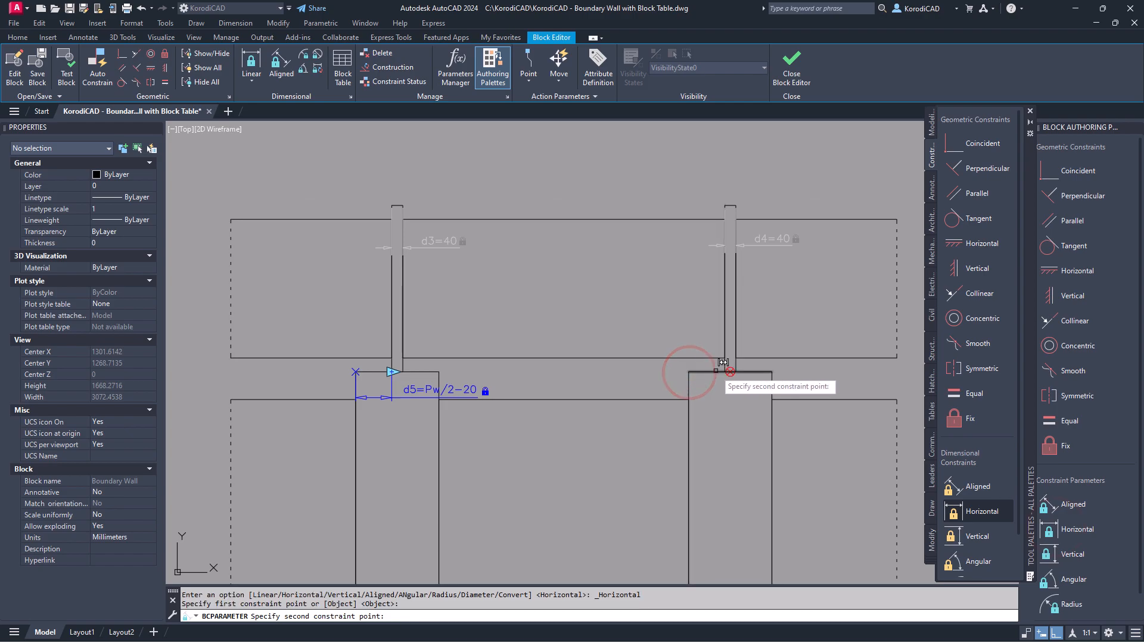
left_click(725, 372)
left_click(723, 394)
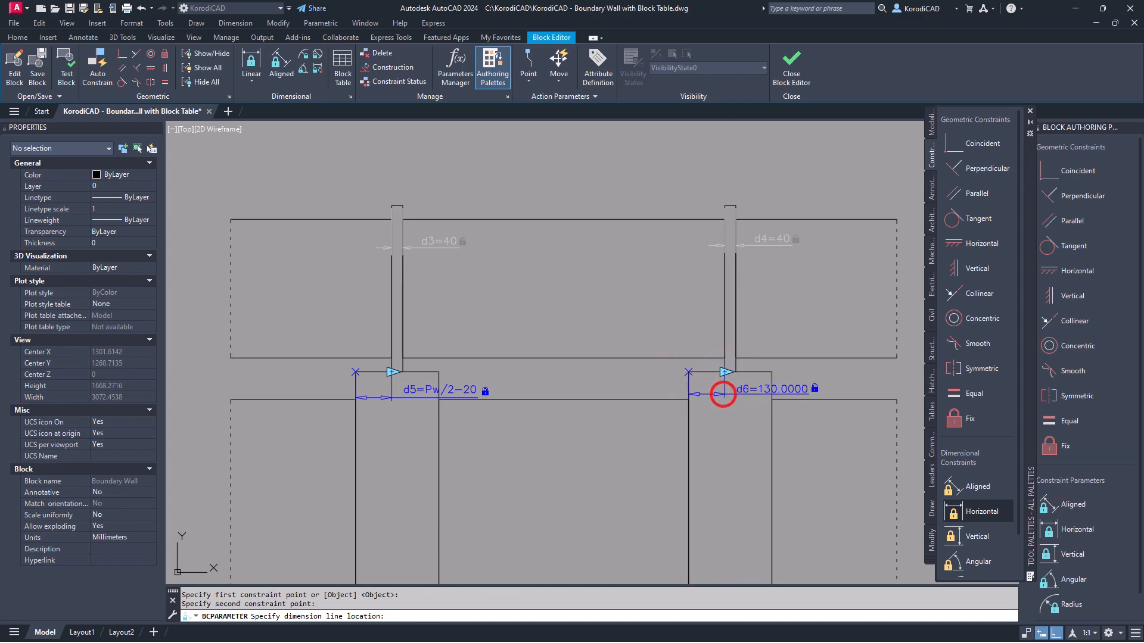
key("BackSpace")
key("BackSpace")
key("BackSpace")
key("Return")
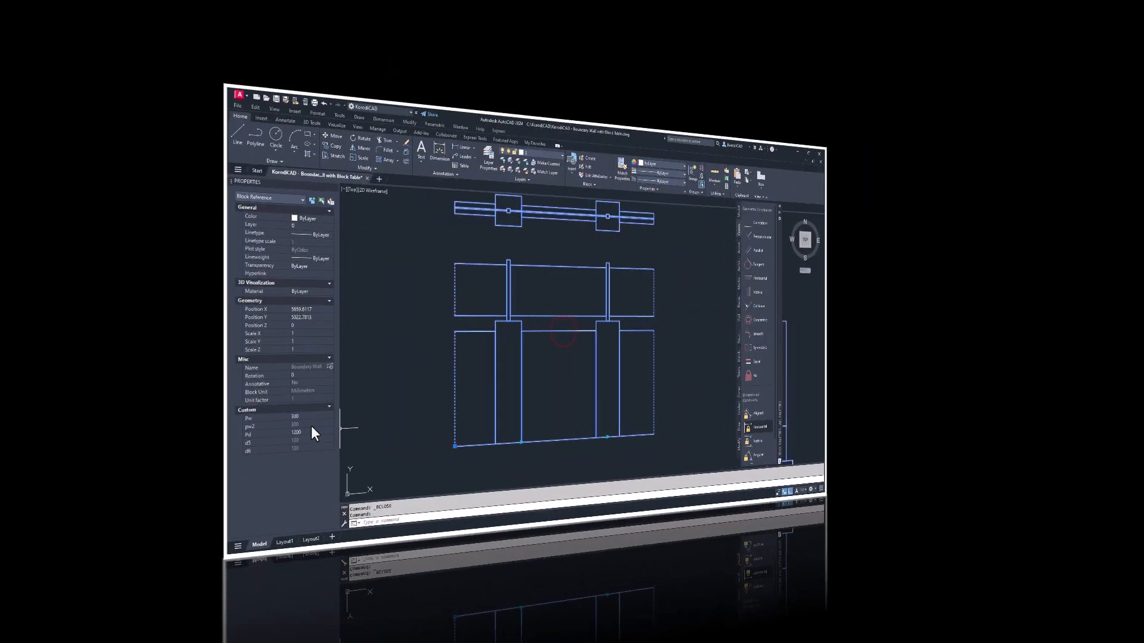
Step: Test the block with Pw 450 and Pd 1500, and restore Pw to 300 and Pd to 1200
left_click(118, 457)
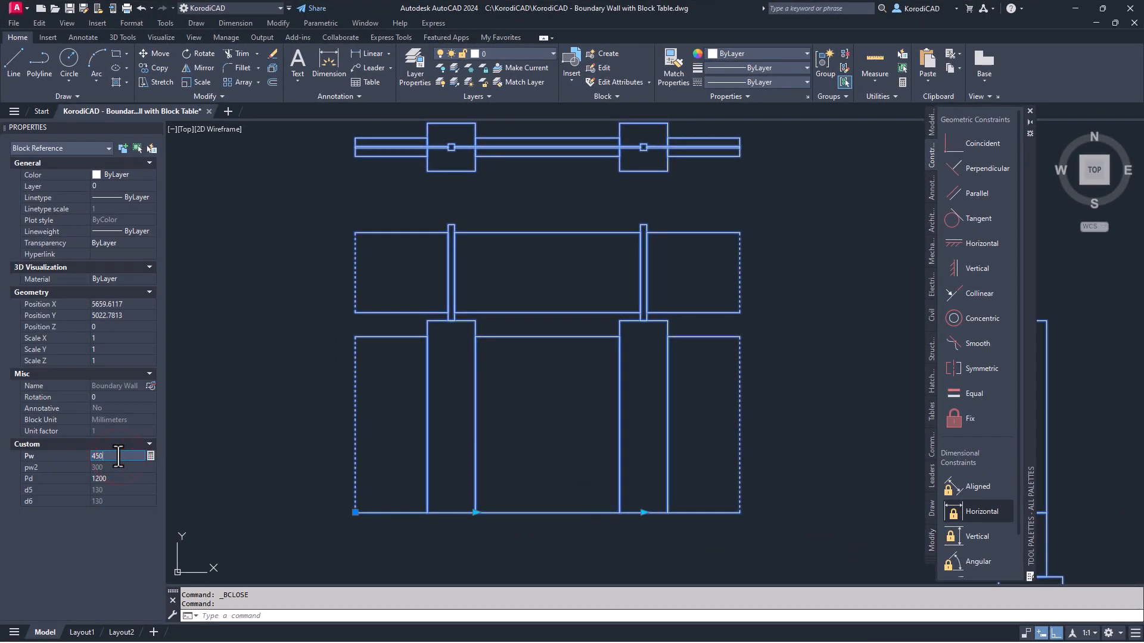
type("450")
key("Return")
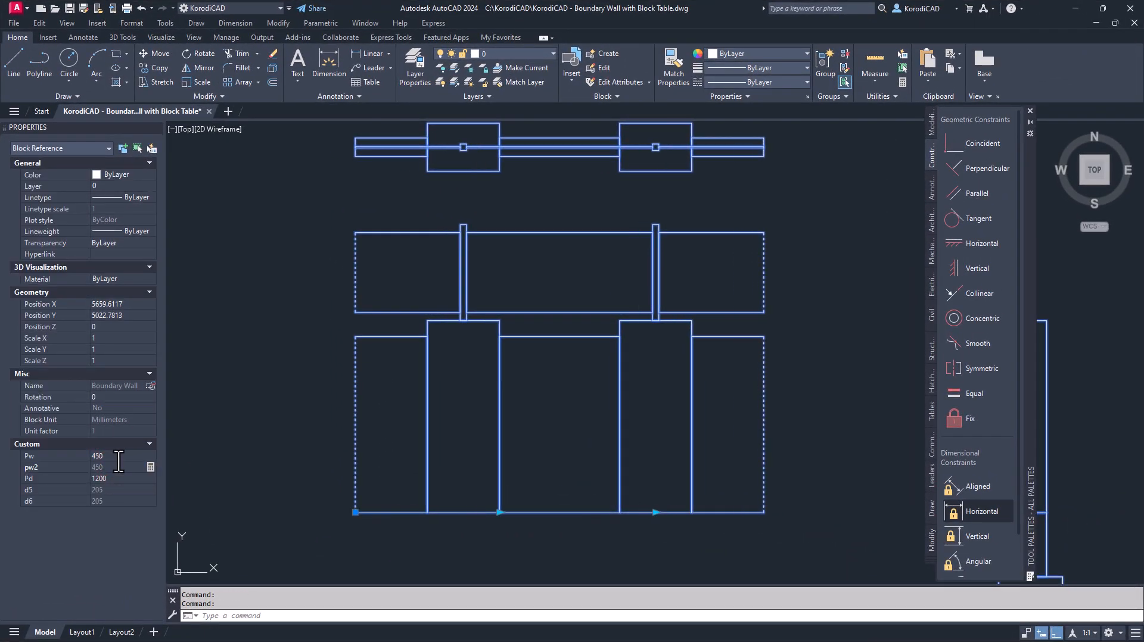
key("Return")
left_click(121, 456)
type("3")
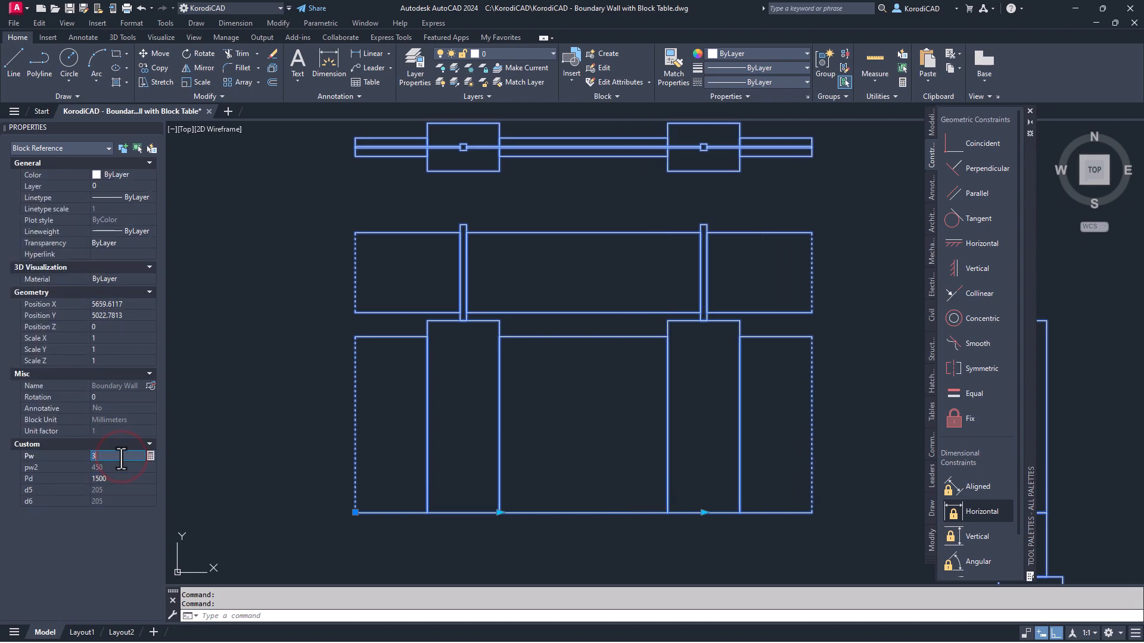
type("00")
key("Return")
left_click(119, 479)
type("1200")
key("Return")
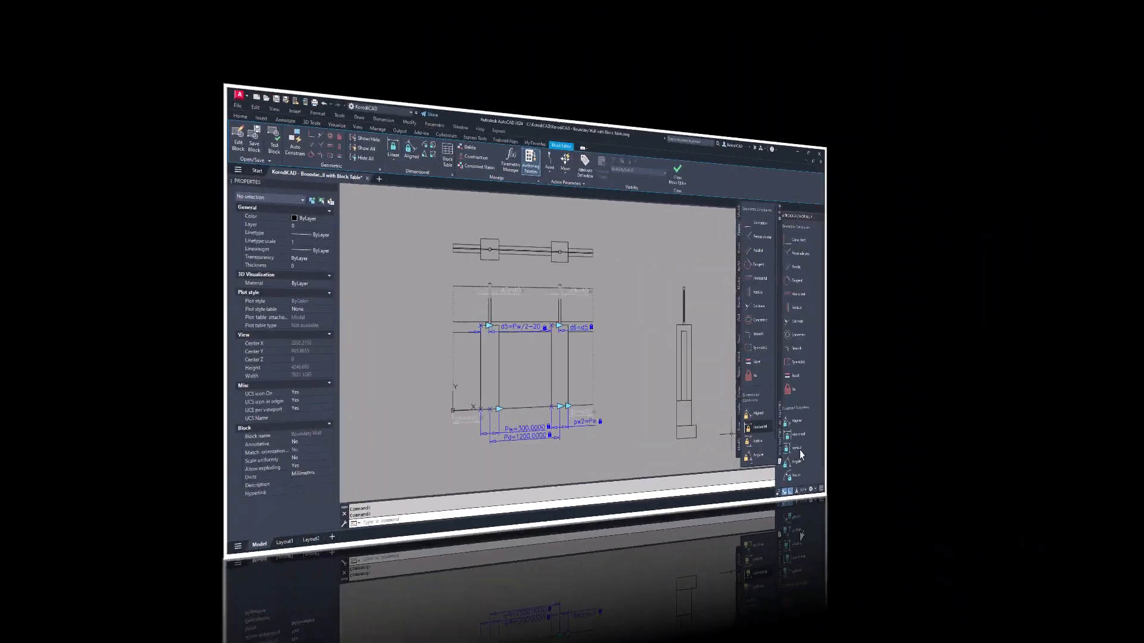
Step: Add a vertical constraint parameter Ph=1200 along the left pillar's left edge, from its base to its top corner
left_click(800, 449)
left_click(481, 409)
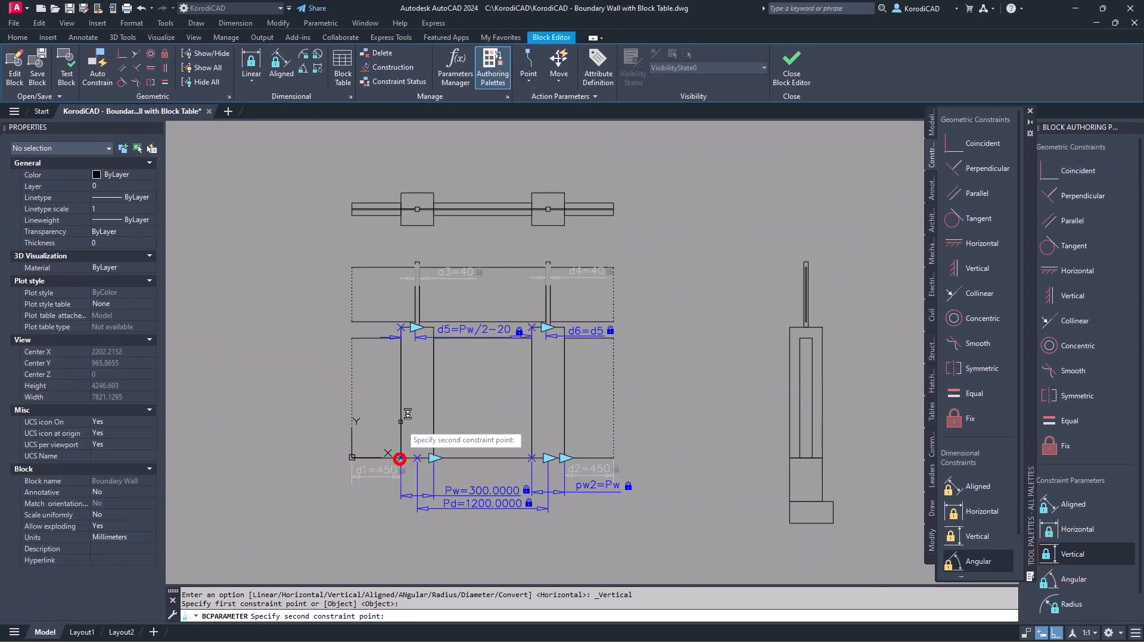
left_click(401, 327)
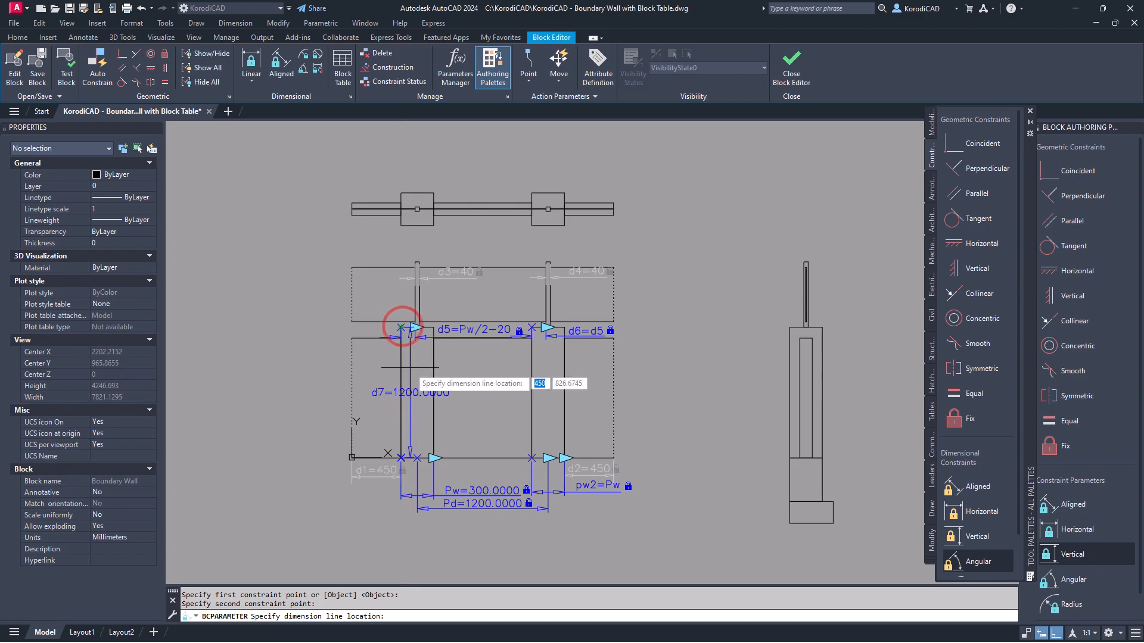
left_click(411, 370)
key("BackSpace")
key("BackSpace")
type("Ph=1200")
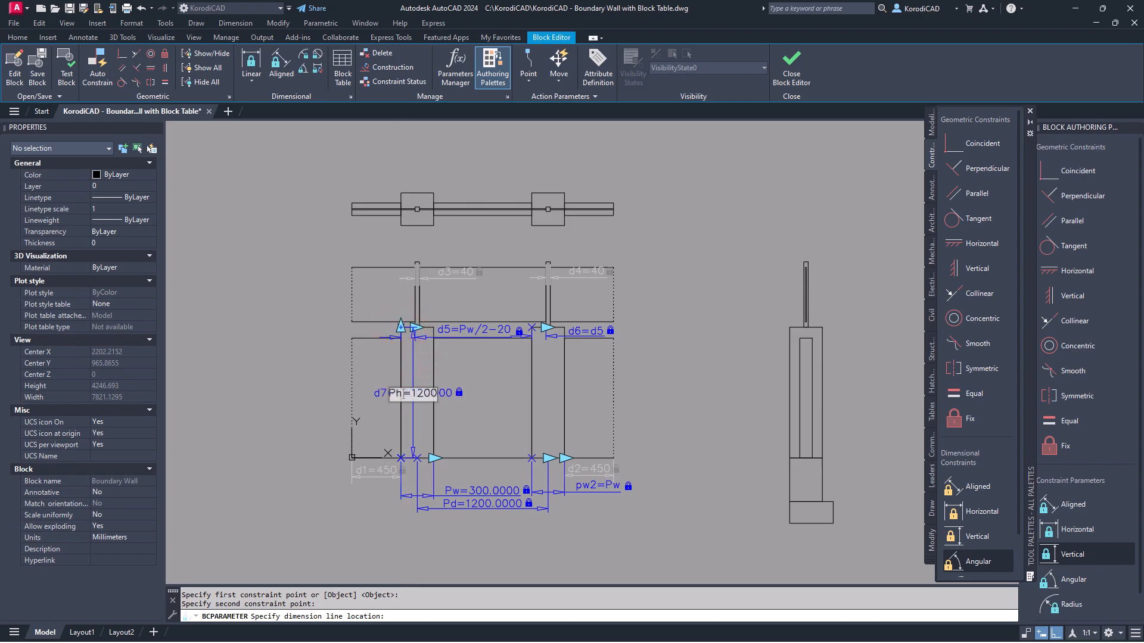
key("Return")
Step: Add a vertical constraint parameter fph=1800-Ph from the left pillar's top to the top of its thin post
left_click(977, 536)
scroll(455, 323, "up", 4)
left_click(464, 324)
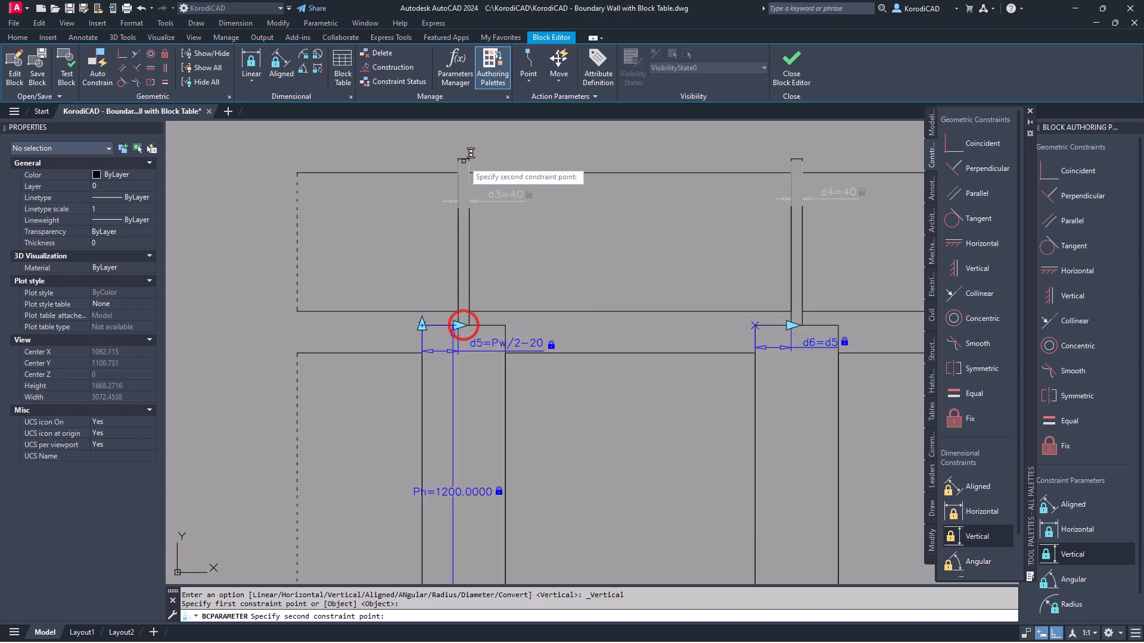
left_click(464, 159)
left_click(397, 183)
key("Return")
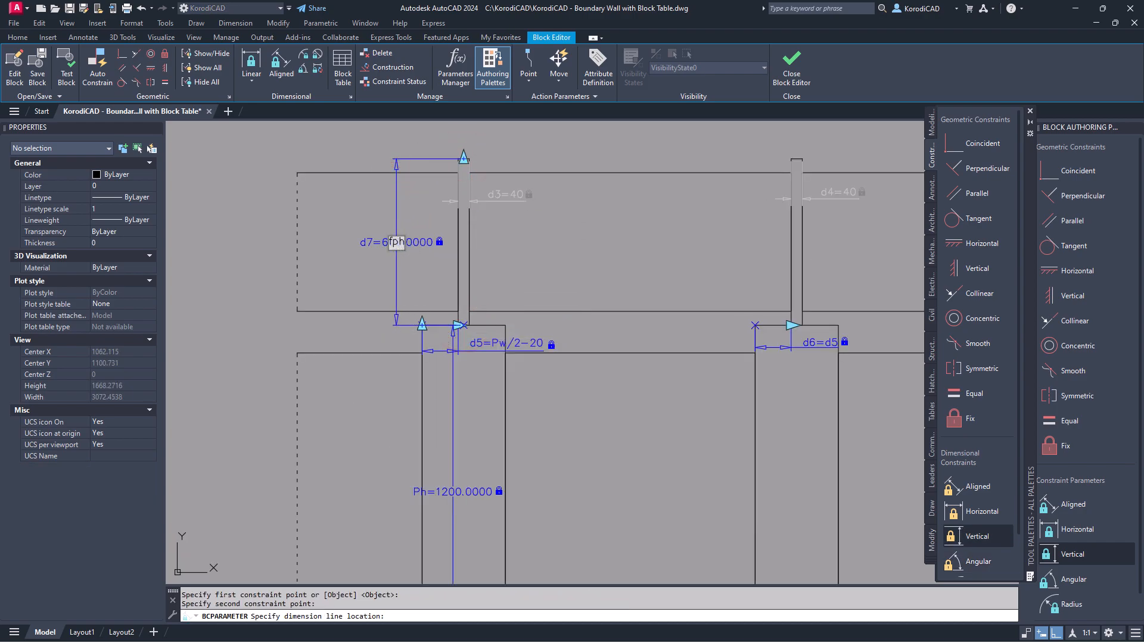
type("fph=1800-Ph")
key("Return")
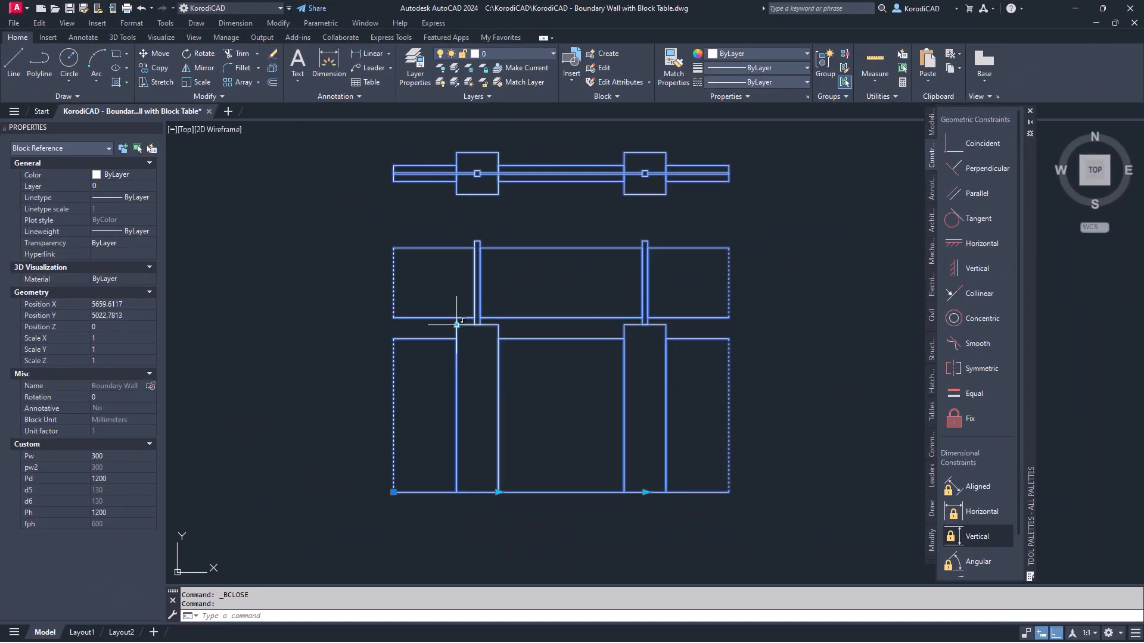
Step: Test the pillar height by shortening the pillars with the grip and setting Ph to 500, and restore Ph to 1200
left_click_drag(486, 325, 451, 380)
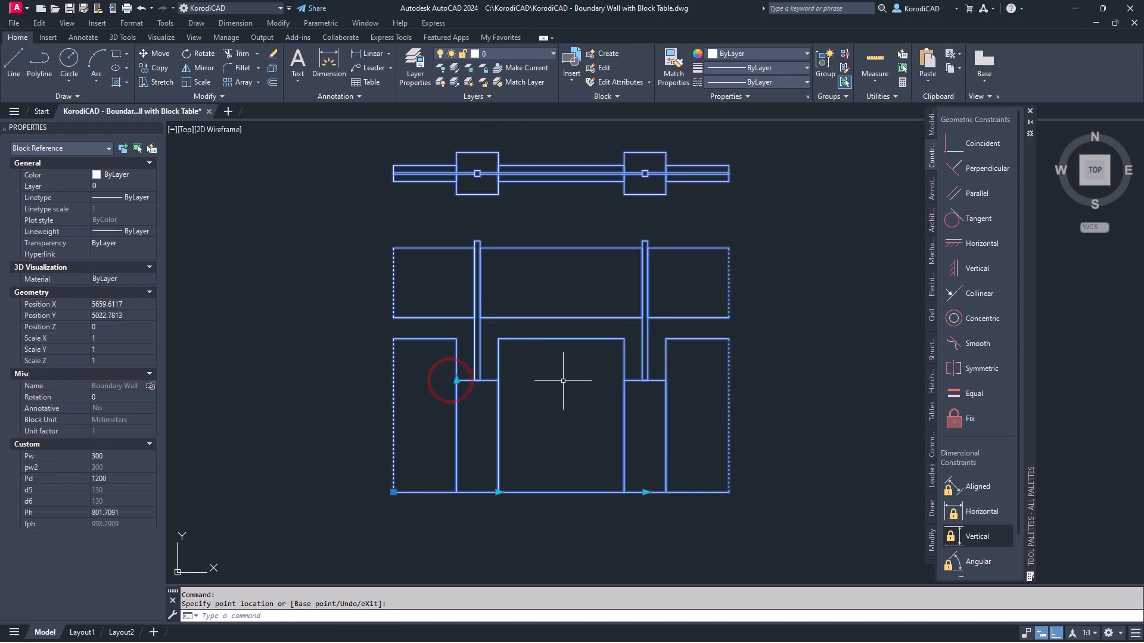
left_click(152, 512)
type("500")
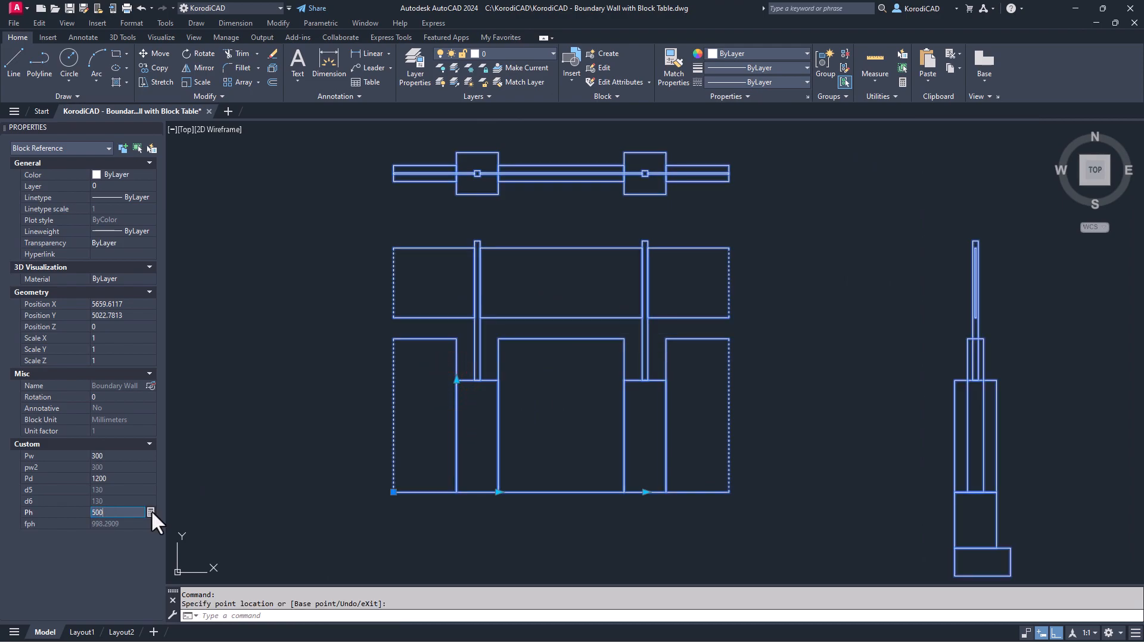
key("Return")
left_click(117, 512)
type("1200")
key("Return")
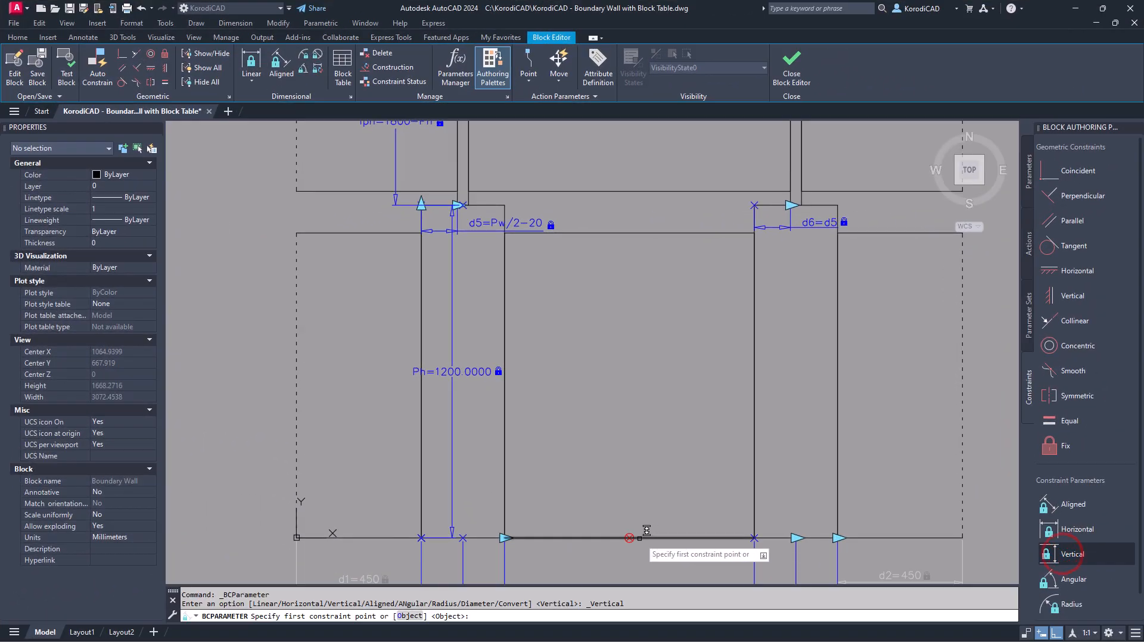
Step: Add a vertical constraint parameter wh=Ph-100 between the midpoints of the middle wall panel's bottom and top lines
left_click(629, 538)
left_click(629, 233)
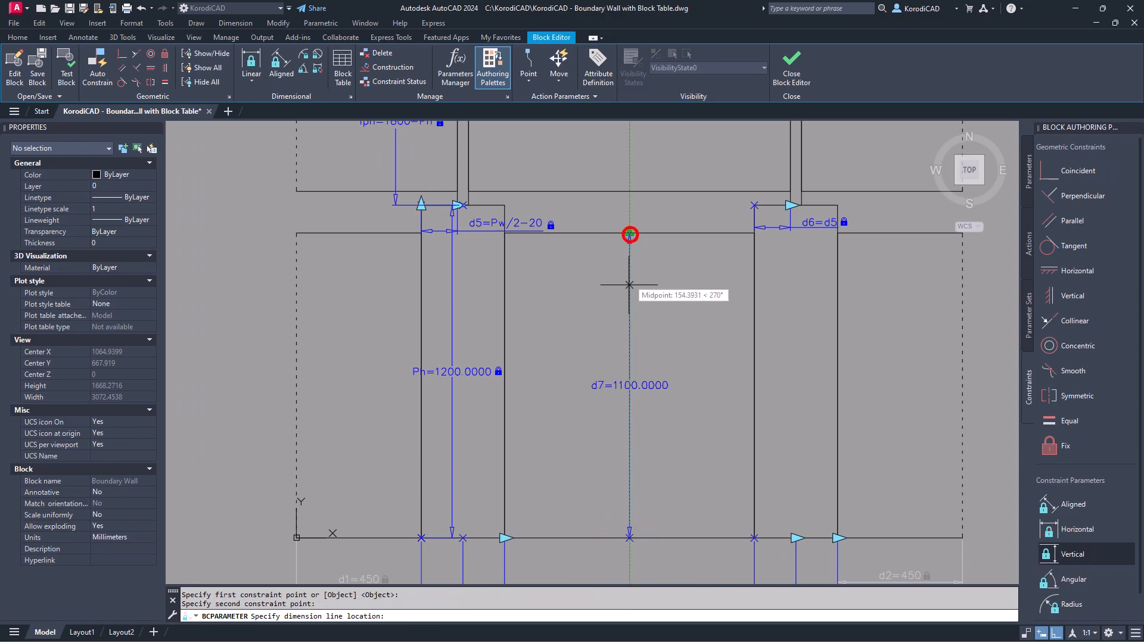
left_click(624, 299)
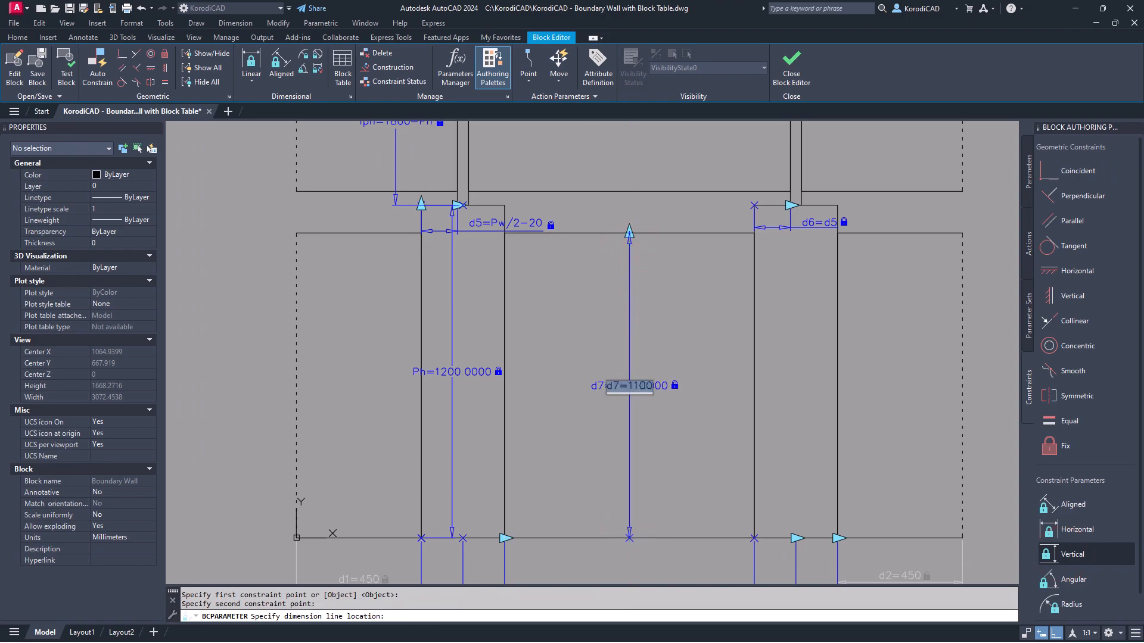
type("wh")
key("Return")
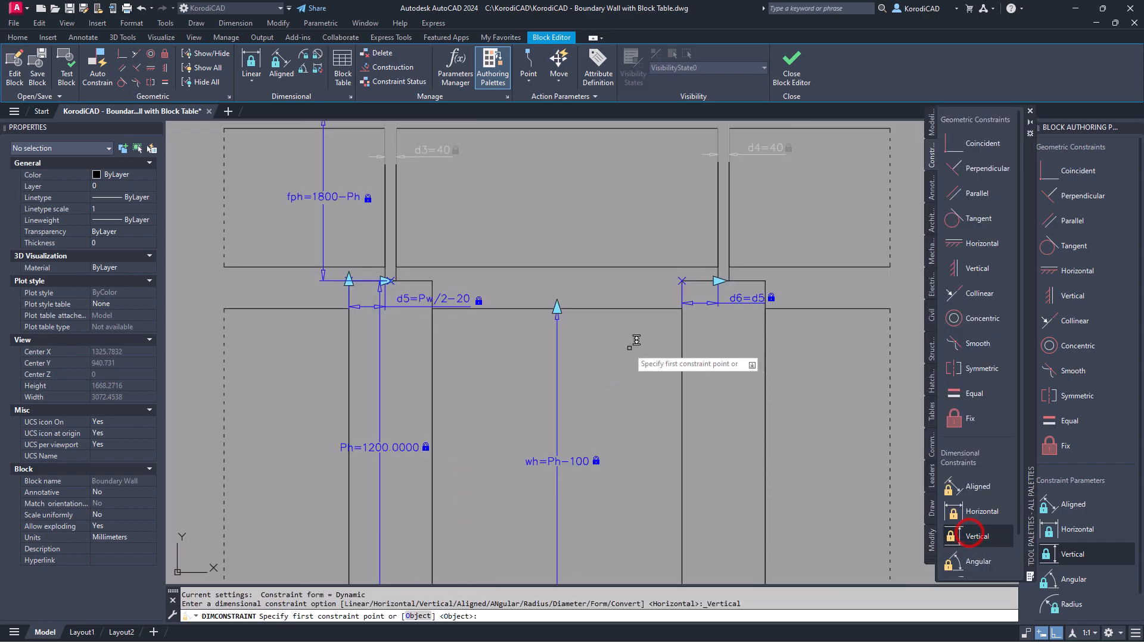
Step: Add a vertical dimensional constraint between the lower wall's top line and the upper panel's bottom line, keeping the offered 150
left_click(557, 307)
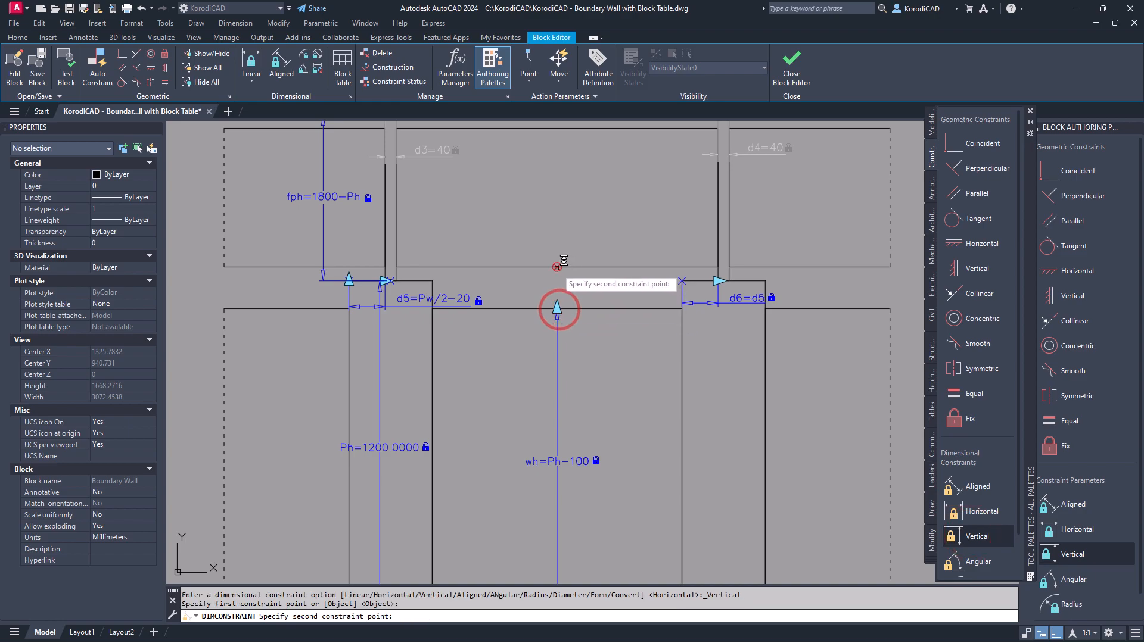
left_click(556, 266)
left_click(570, 275)
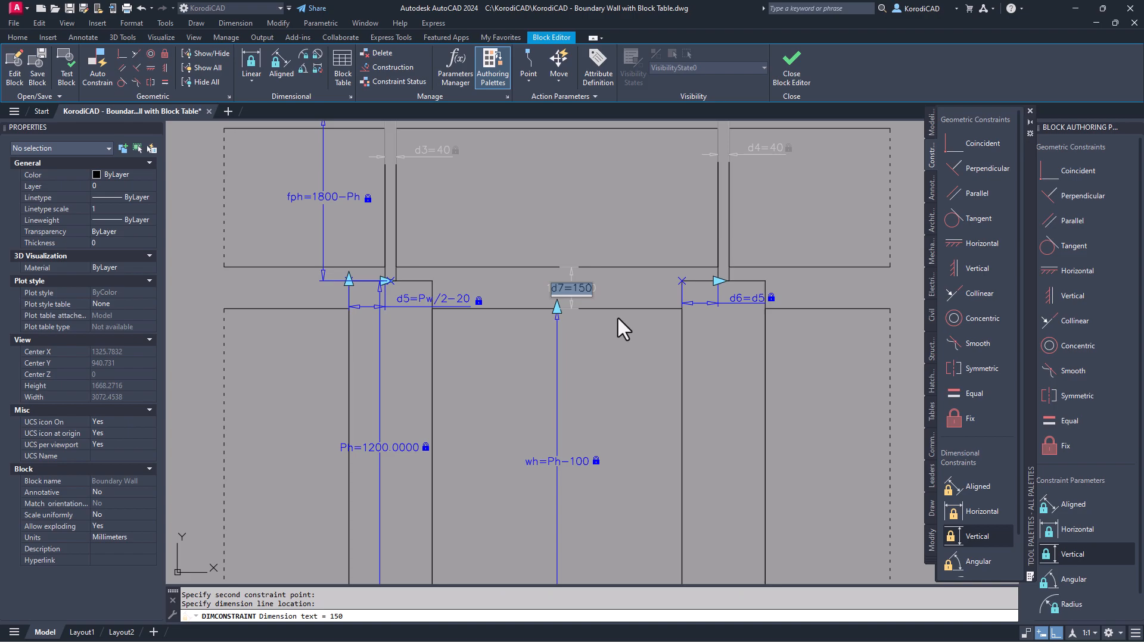
key("Return")
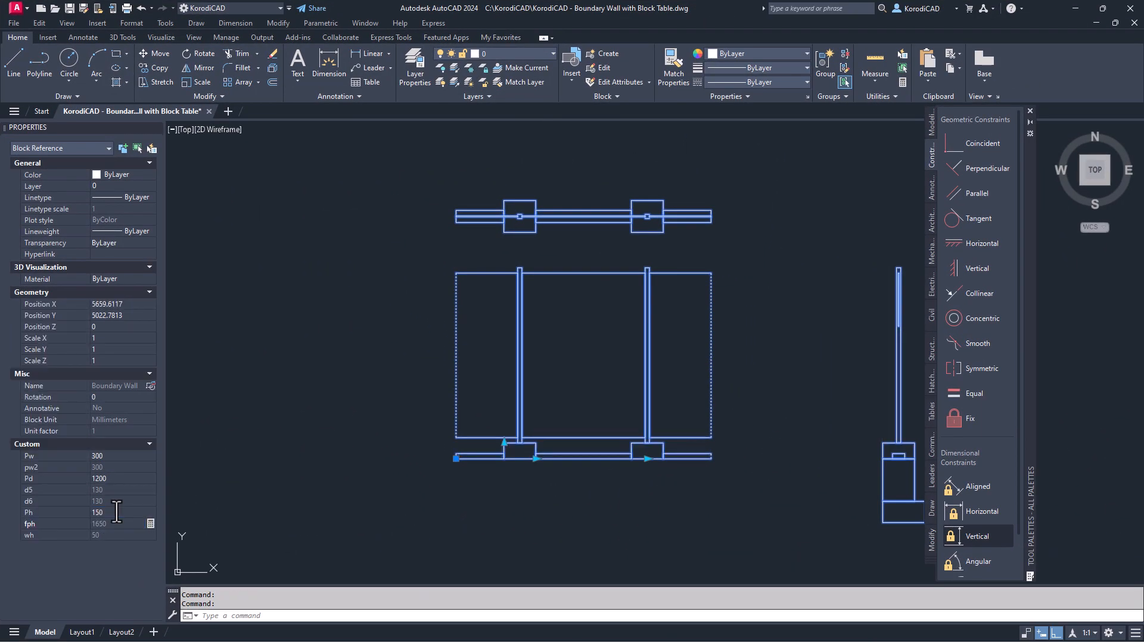
Step: Test the block's pillar height with Ph at 900, 1200 and 1500
left_click(116, 511)
type("900")
key("Return")
left_click(111, 512)
type("1200")
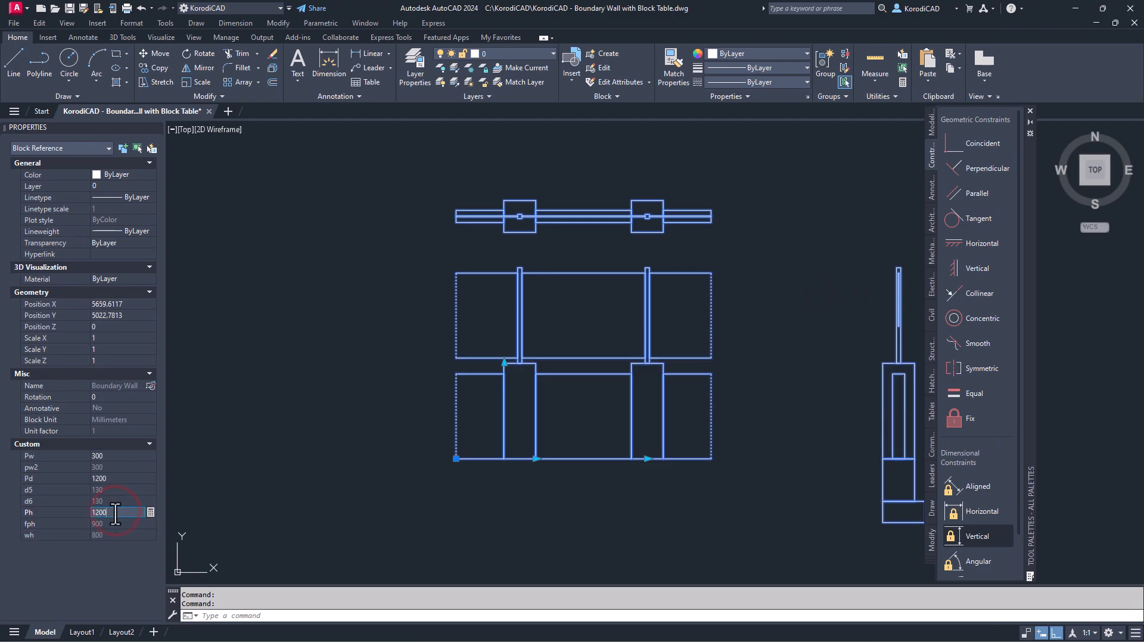
key("Return")
left_click(115, 513)
type("1500")
key("Return")
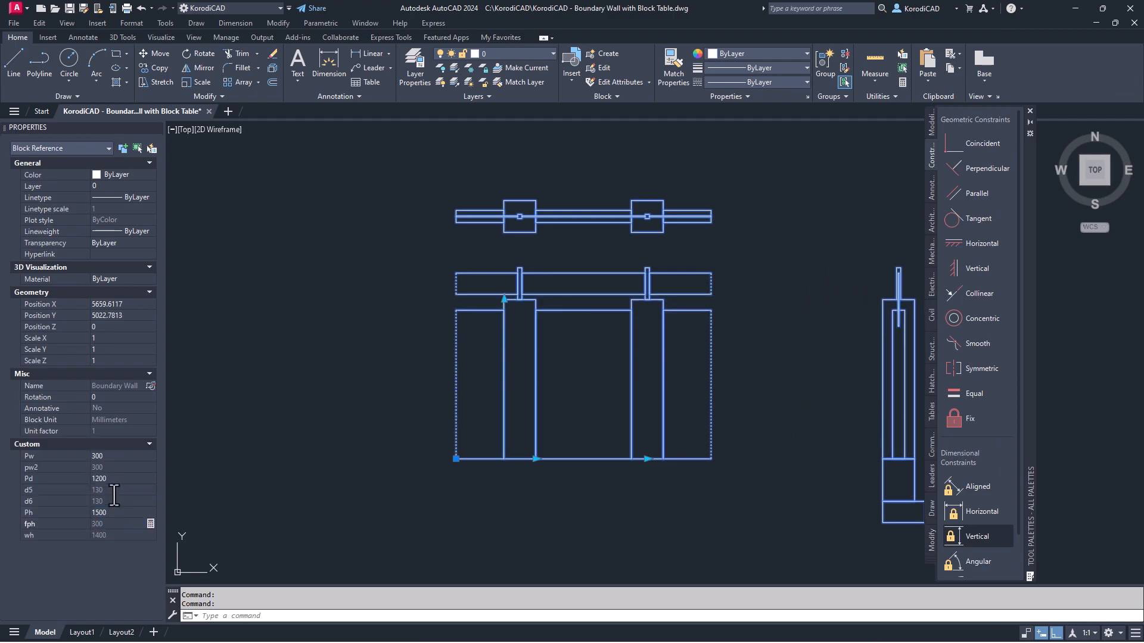
Step: Test the pillar distance Pd at 1500, and set both Pd and Ph back to 1200
left_click(113, 478)
type("1500")
key("Return")
left_click(114, 478)
type("1200")
key("Return")
left_click(119, 513)
type("1200")
key("Return")
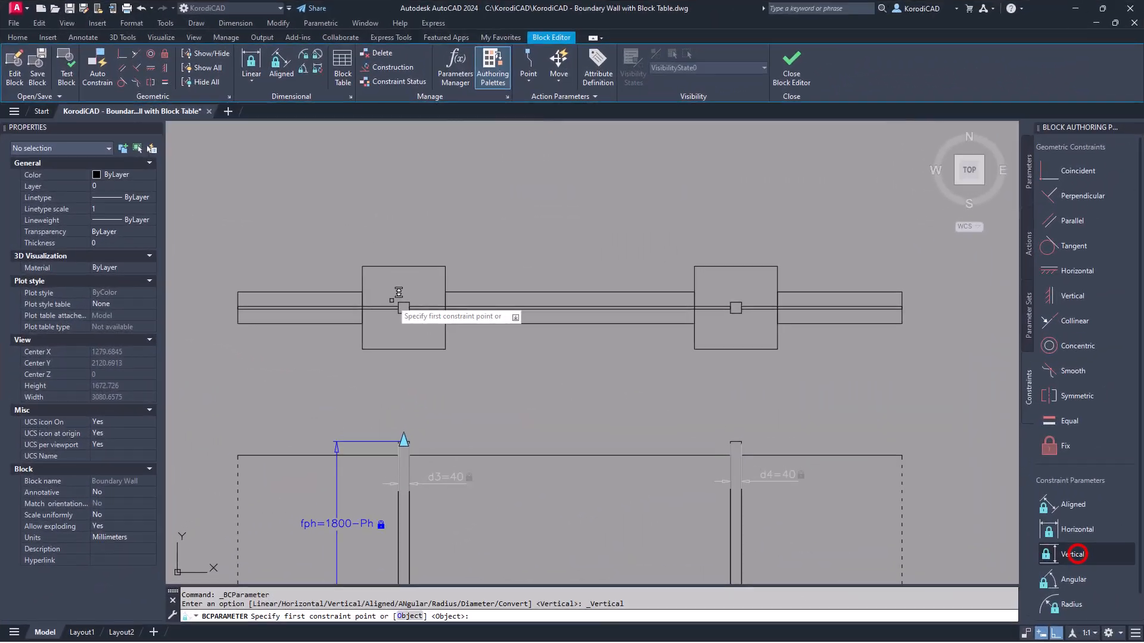
Step: Add a vertical constraint parameter pw3=Pw along the left edge of the left pillar's square in the plan view
left_click(363, 349)
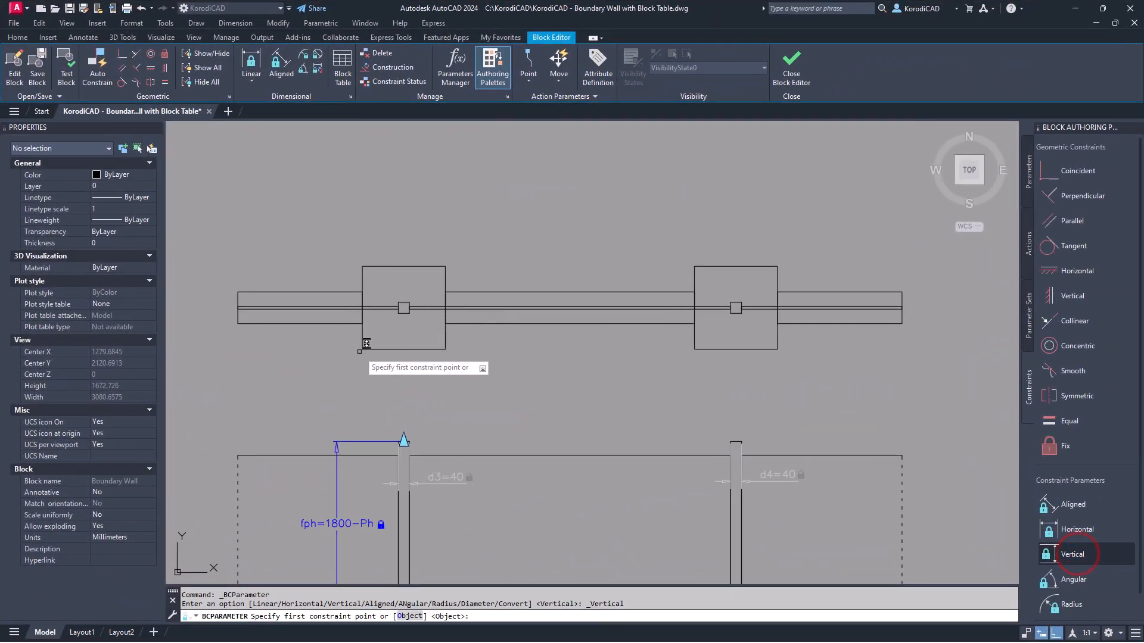
left_click(362, 266)
left_click(345, 264)
key("Home")
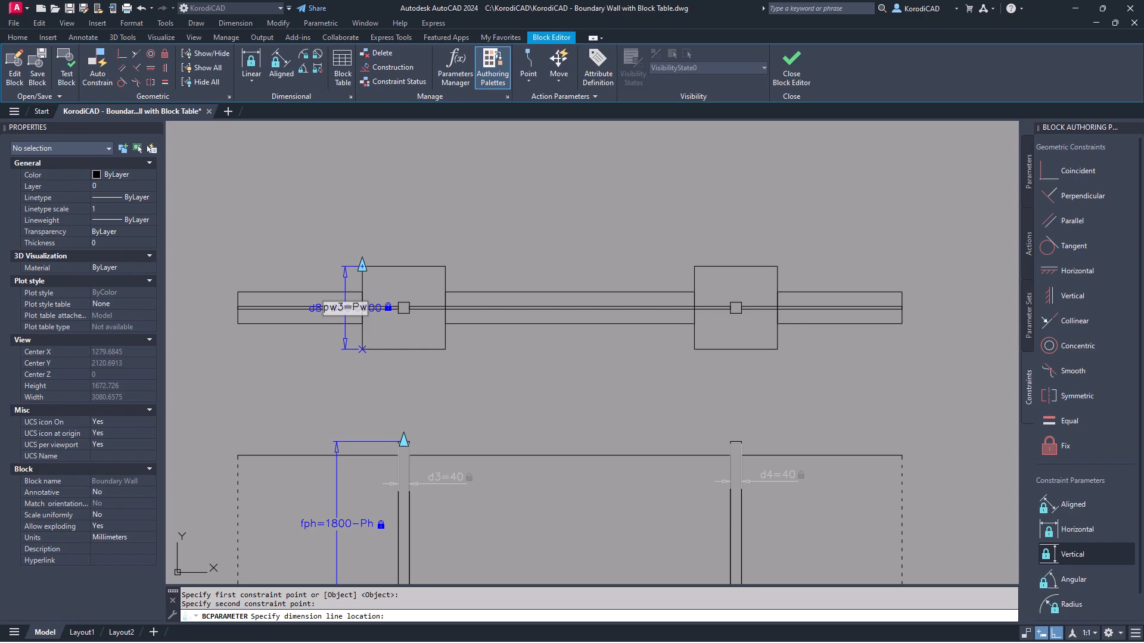
Step: Test the plan view's response by setting the block's Pw to 450 and Pd to 1500
left_click(123, 454)
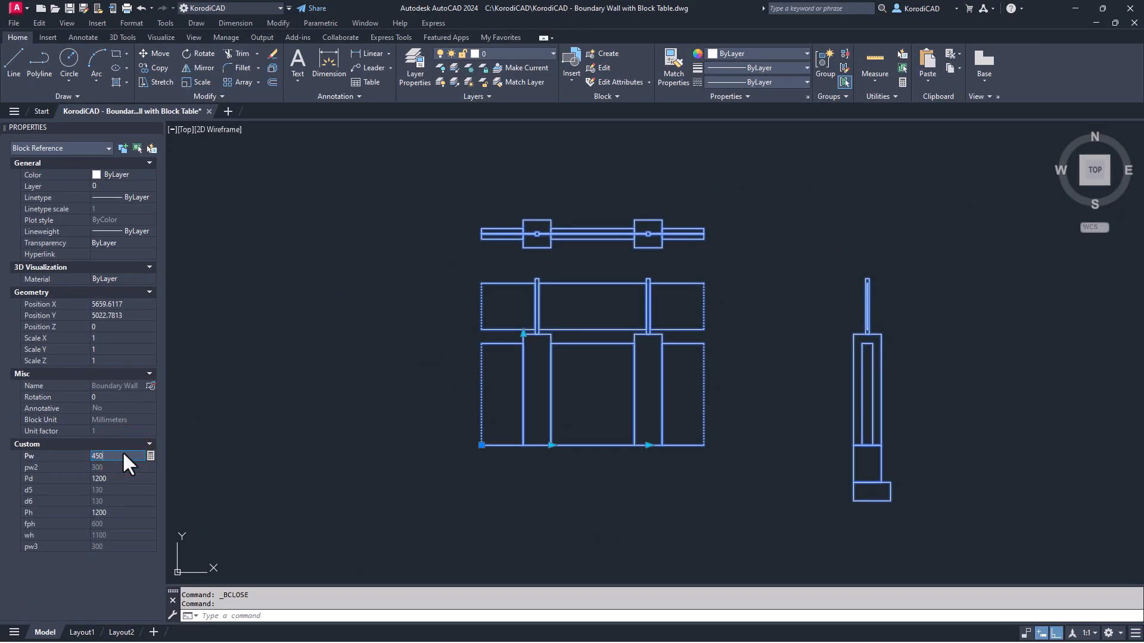
key("Return")
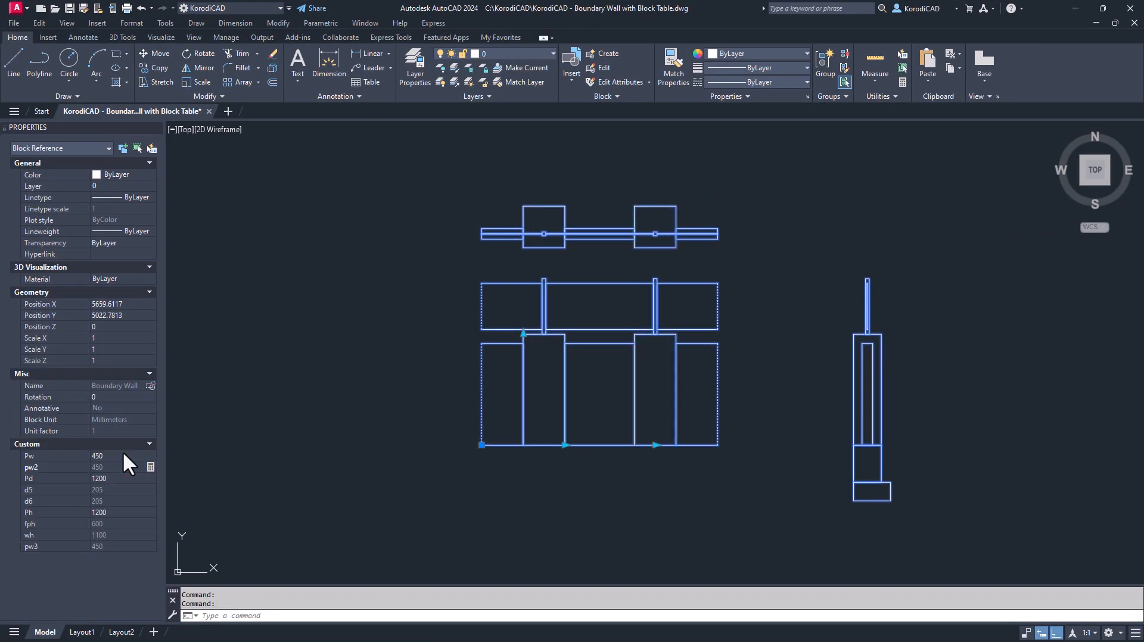
left_click(120, 478)
type("1500")
key("Return")
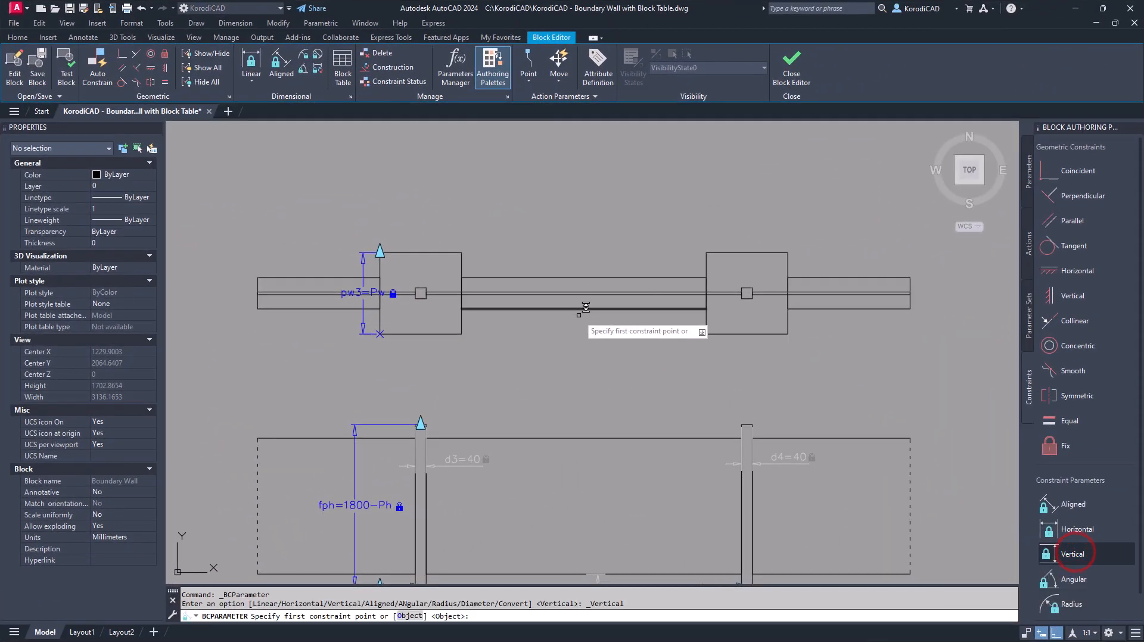
Step: Add a vertical constraint parameter Wt=115 across the thickness of the middle wall in the plan view
left_click(584, 309)
left_click(584, 278)
left_click(576, 249)
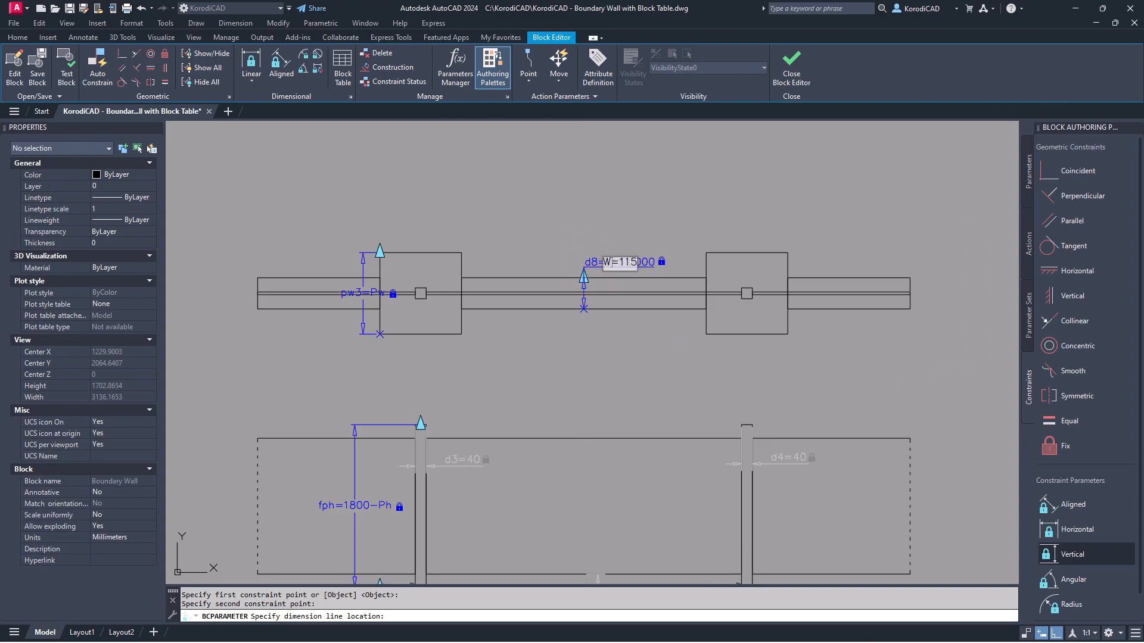
type("Wt=115")
key("Return")
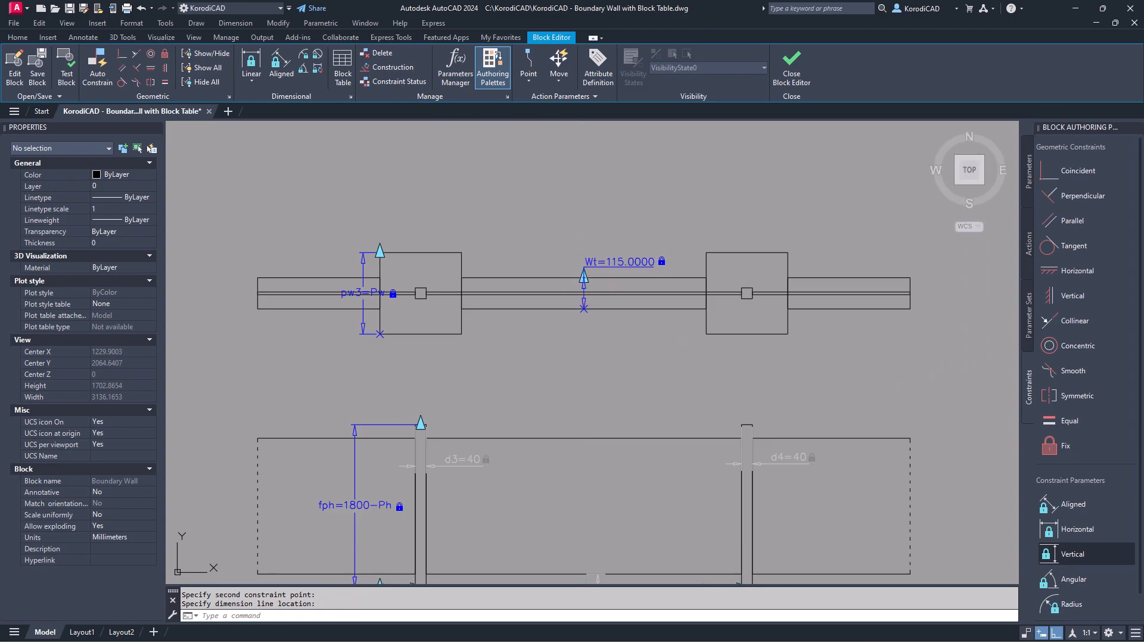
Step: Add a vertical constraint parameter d8=Pw/2-Wt/2 from the left pillar's lower-right corner to the middle wall's lower edge in the plan view
left_click(1072, 555)
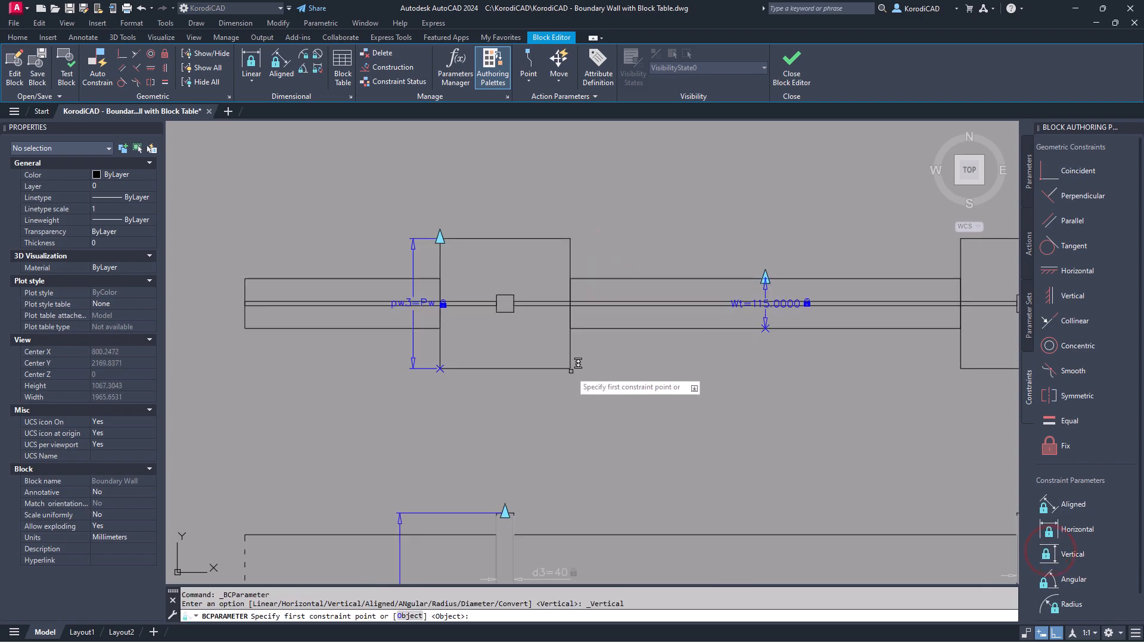
left_click(570, 370)
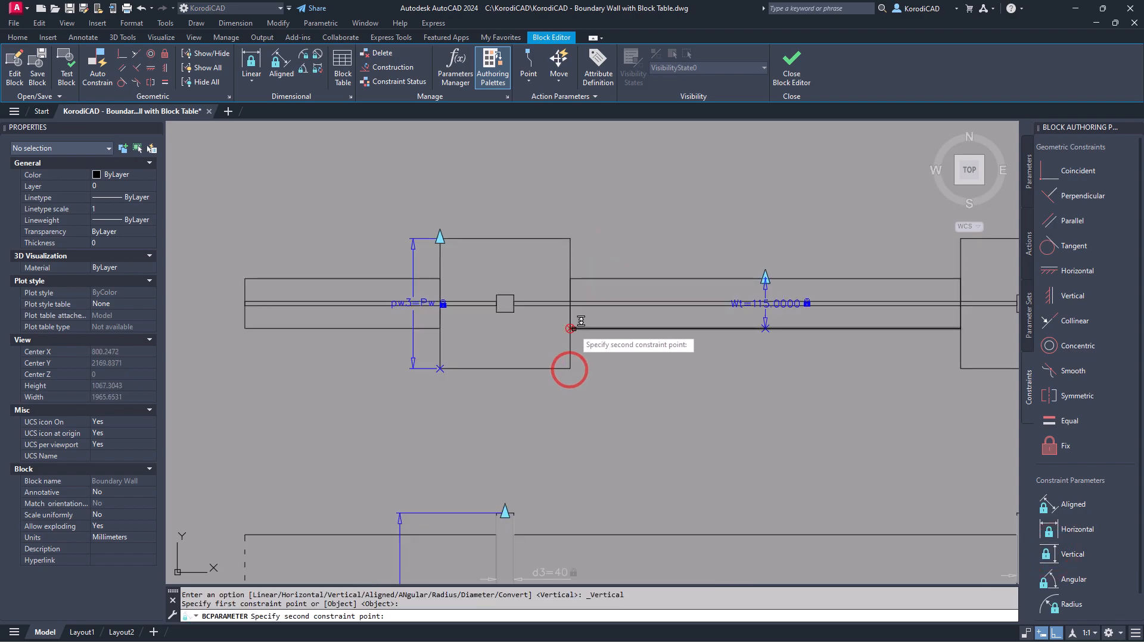
left_click(573, 330)
left_click(614, 349)
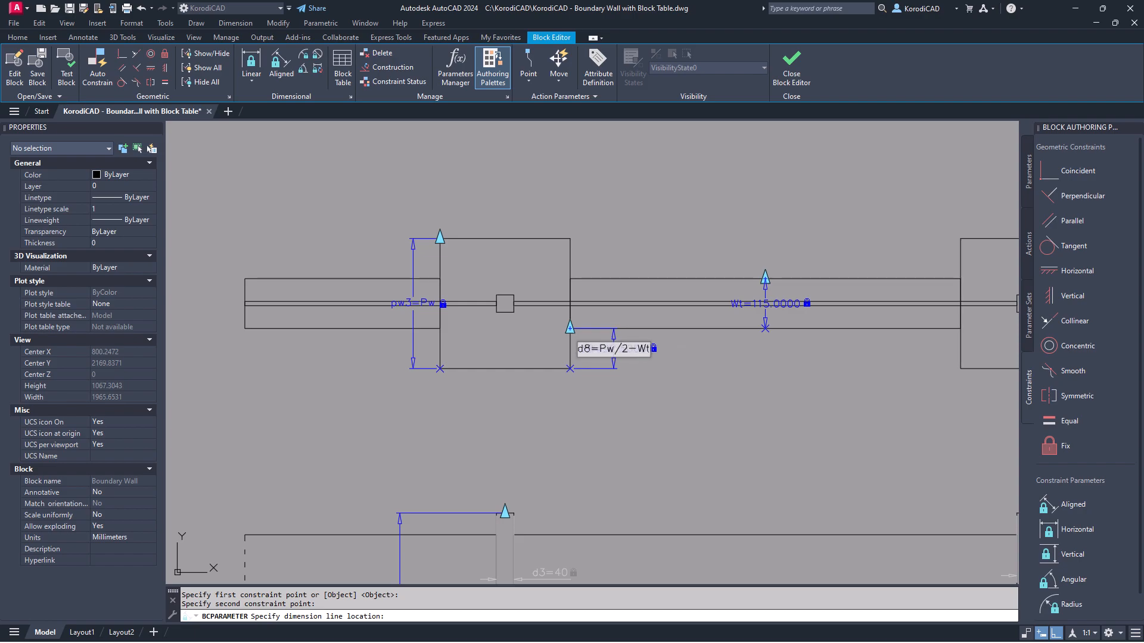
type("Pw/2-Wt/2")
key("Return")
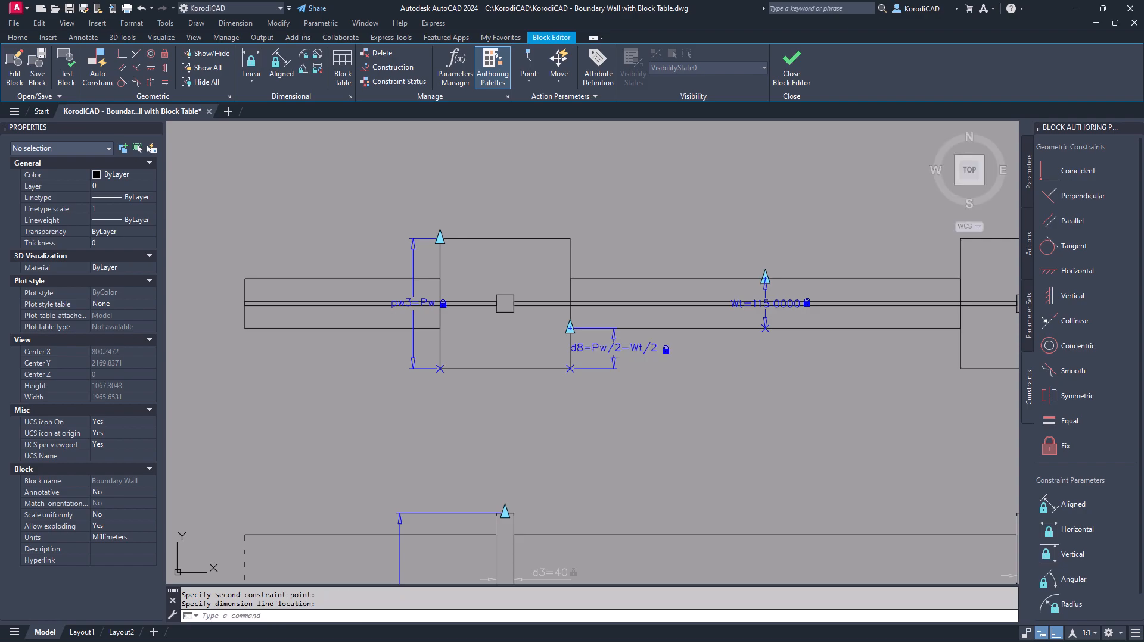
Step: Add a vertical constraint parameter d9=Pw/2-20 from the left pillar's lower edge to the small post square in the plan view
left_click(1069, 554)
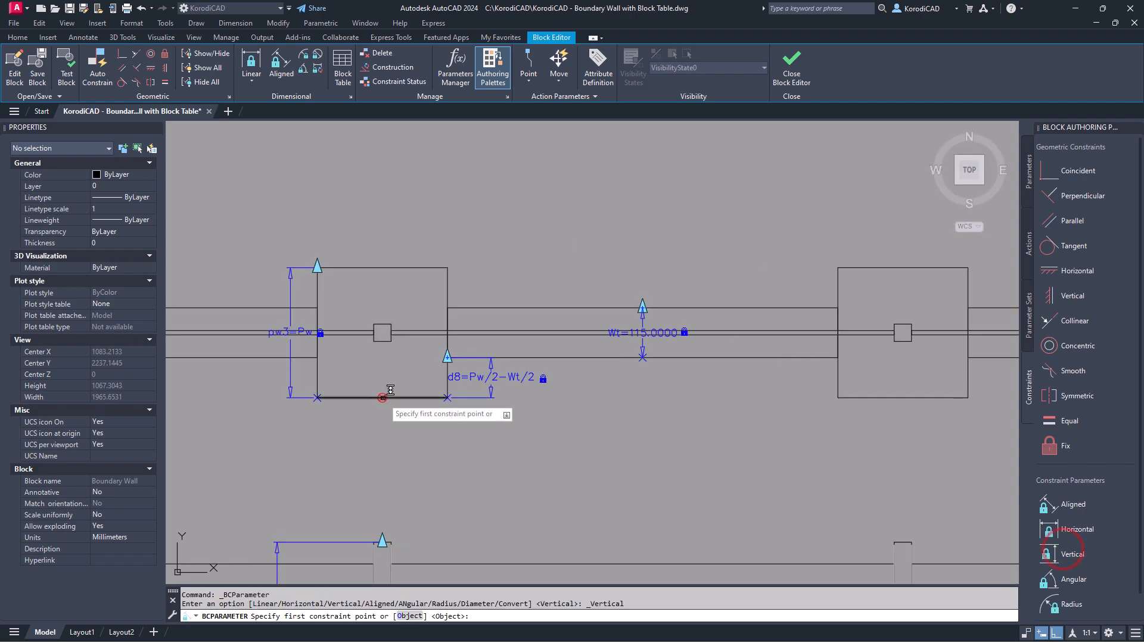
left_click(382, 398)
left_click(383, 341)
left_click(378, 352)
left_click(378, 359)
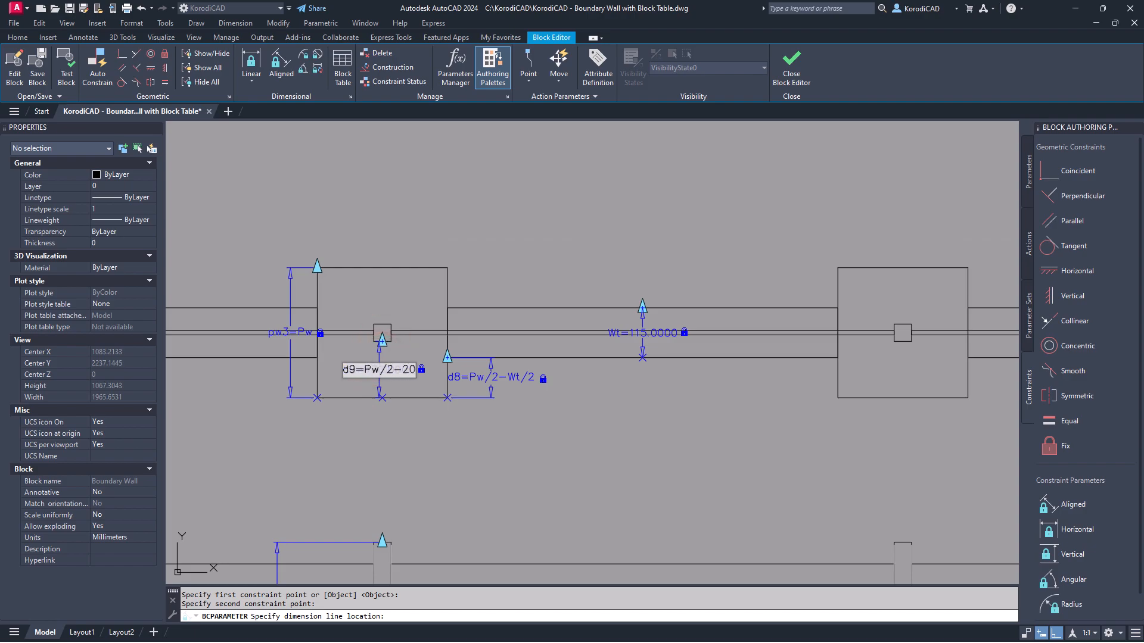
key("Return")
Step: Try to add a horizontal dimensional constraint across the small post square's upper edge in the plan view
left_click(980, 511)
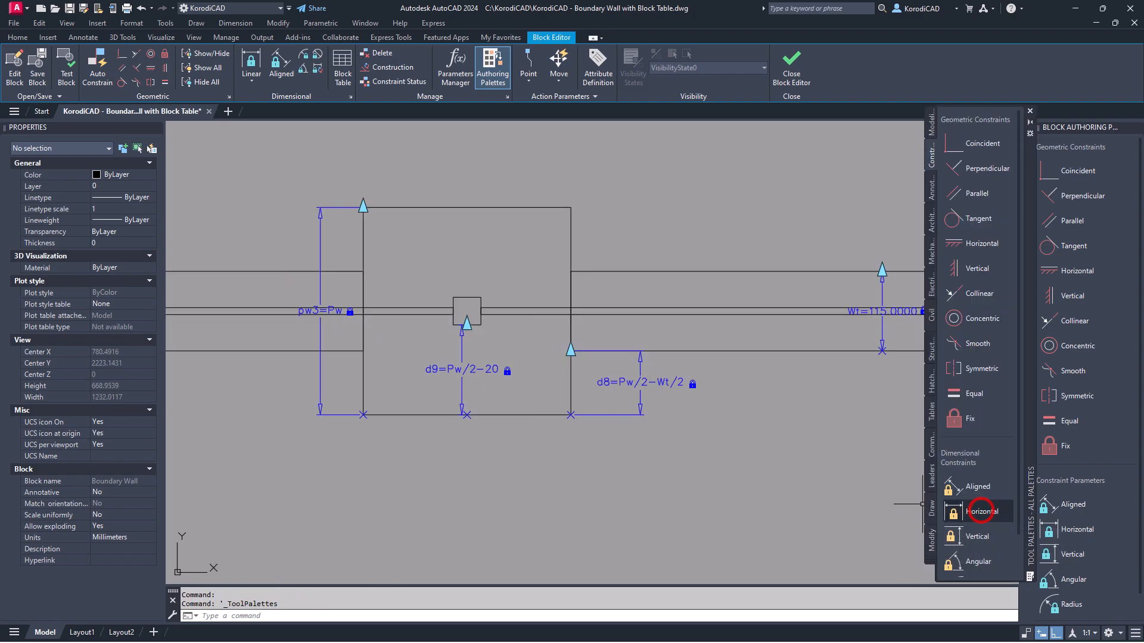
left_click(454, 297)
left_click(480, 297)
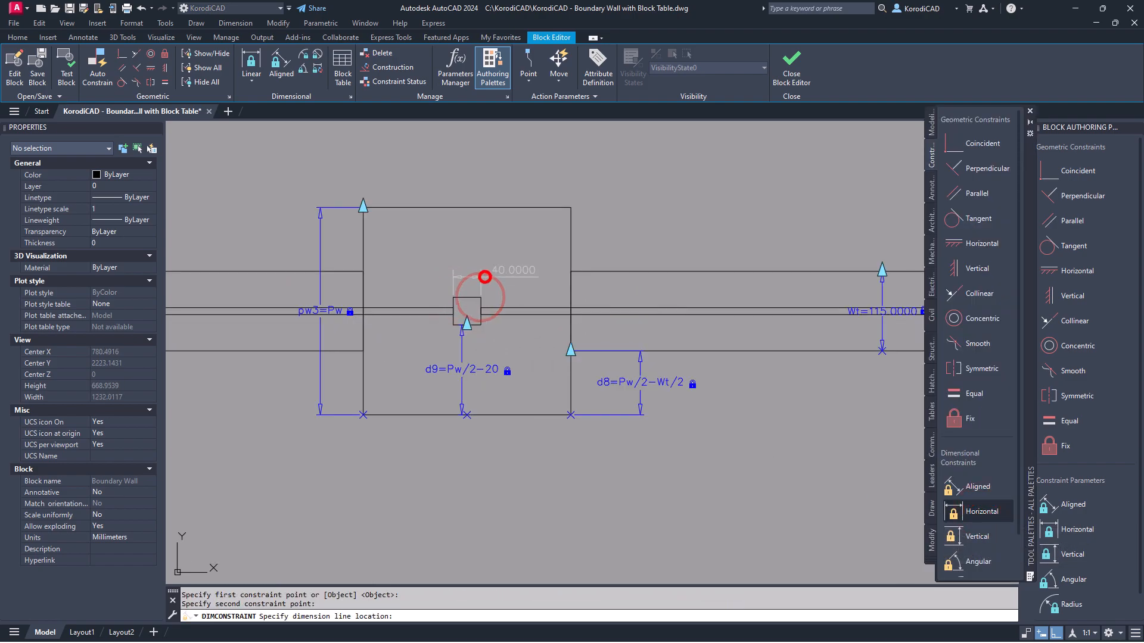
left_click(484, 276)
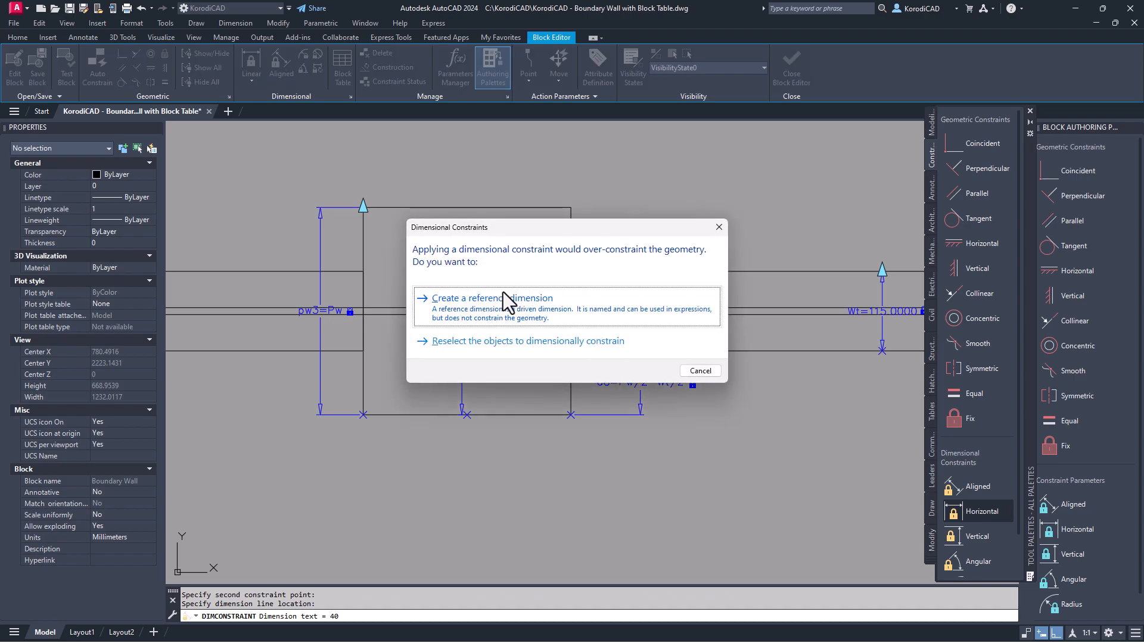
left_click(700, 371)
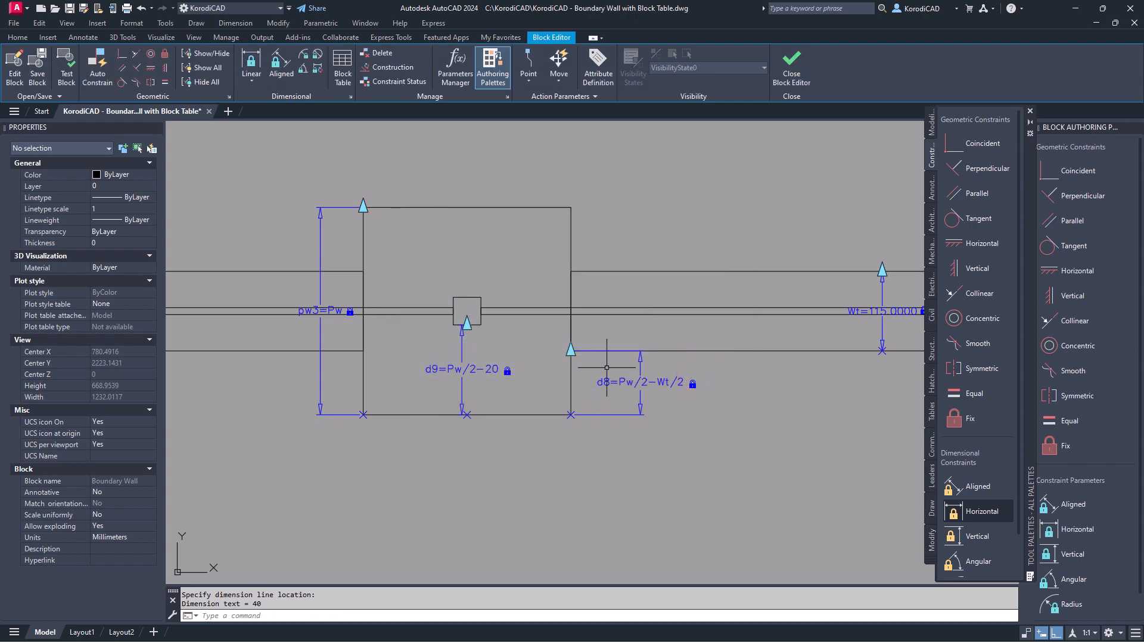
Step: Add a vertical dimensional constraint of 40 along the small post square's left edge in the plan view
left_click(965, 537)
left_click(454, 325)
left_click(454, 297)
left_click(434, 283)
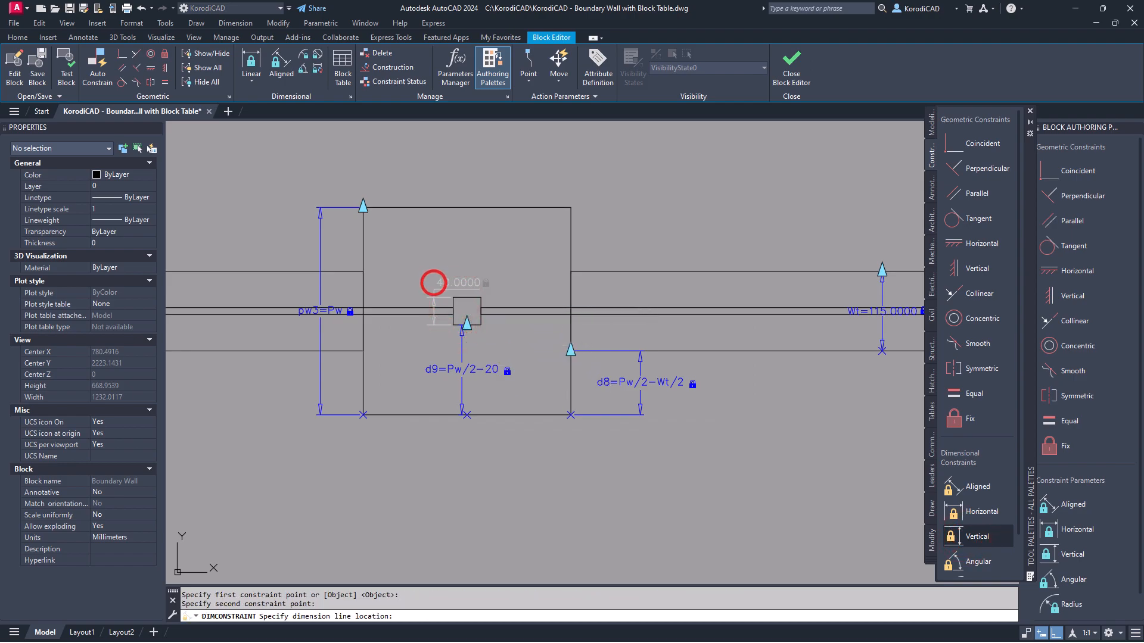
key("Return")
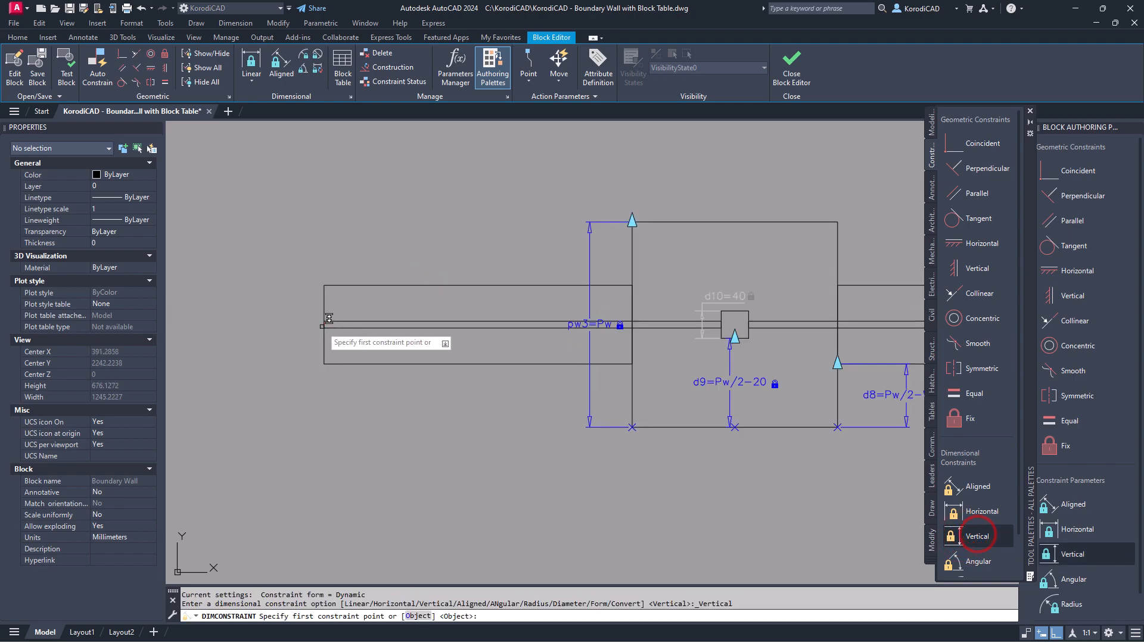
Step: Add a vertical dimensional constraint of 10 between the two centre lines at the left wall's outer end
left_click(323, 329)
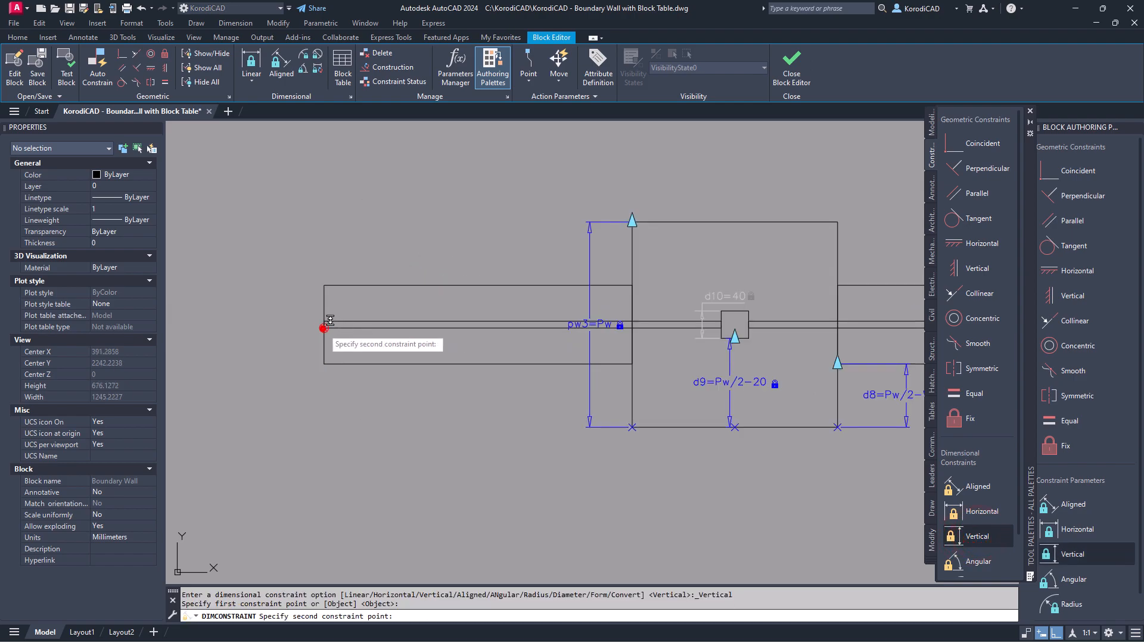
left_click(324, 321)
left_click(289, 319)
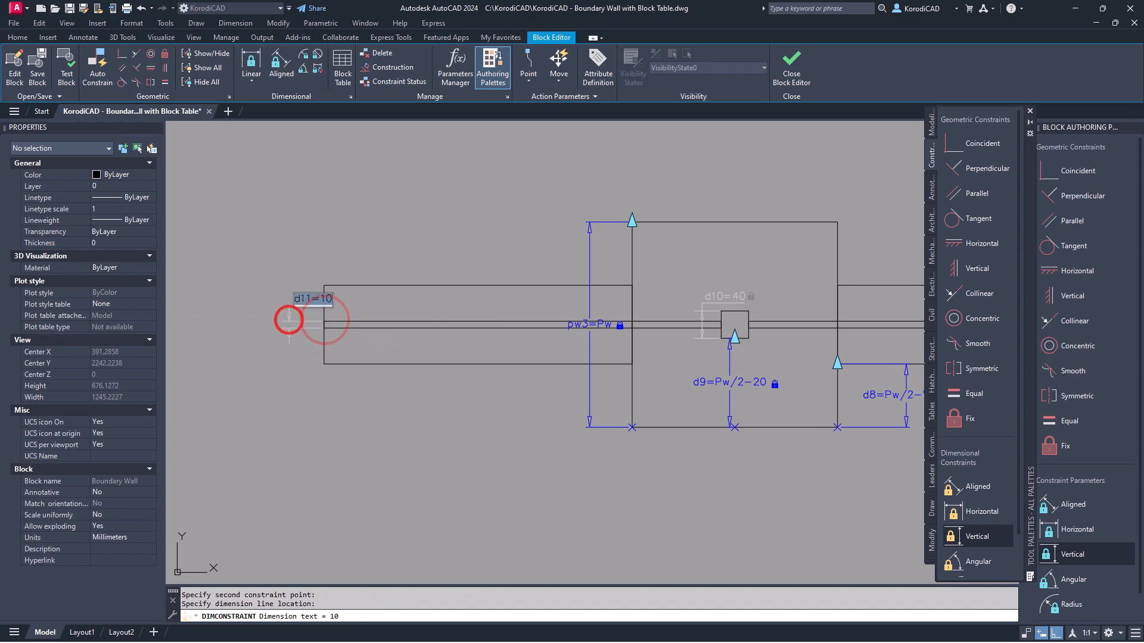
key("Return")
Step: Add a vertical constraint parameter d12=Wt/2-5 from the left wall's lower-left corner to the lower centre line
left_click(977, 536)
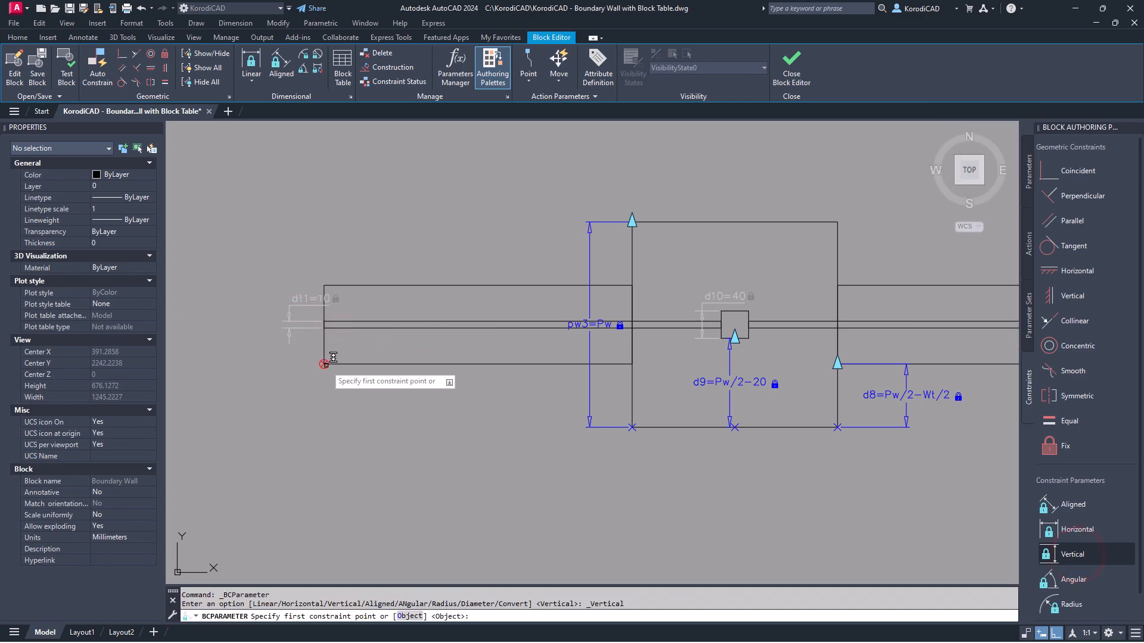
left_click(323, 364)
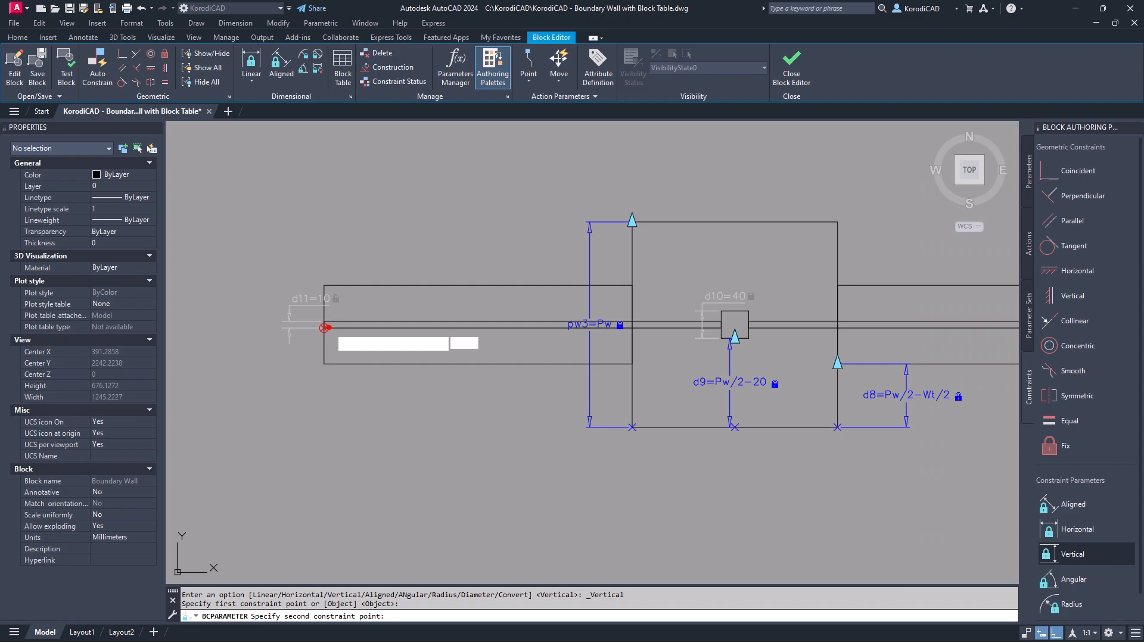
left_click(324, 324)
left_click(370, 334)
type("d12=Wt")
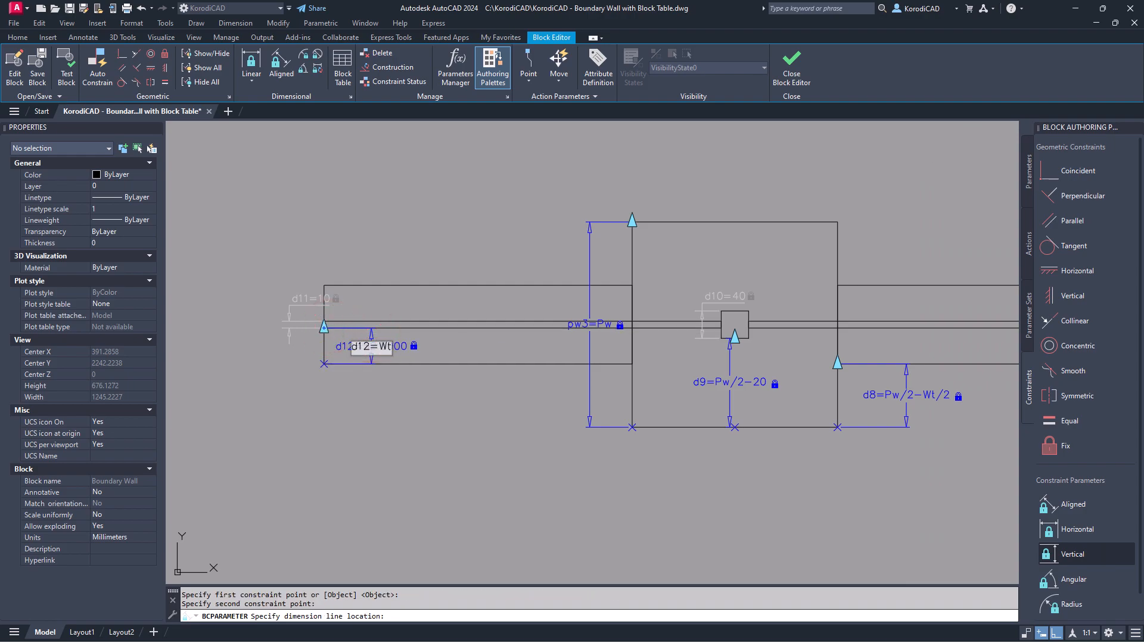
type("/2-5")
key("Return")
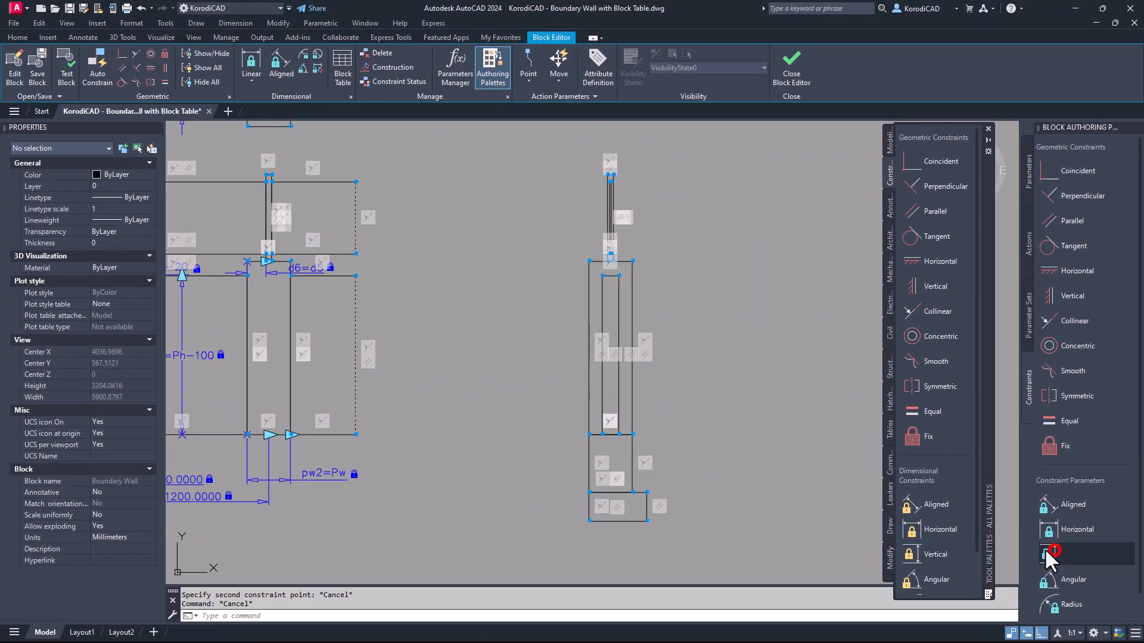
Step: Add a vertical constraint parameter FMh=400 along the left edge of the foundation masonry below ground in the section view
left_click(1050, 557)
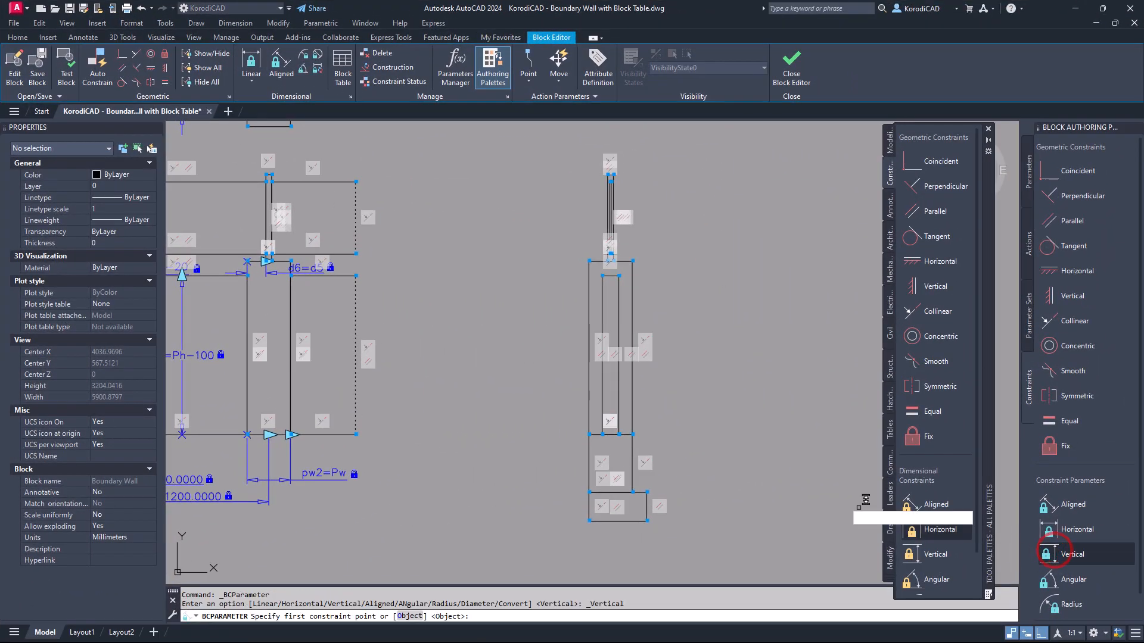
left_click(589, 435)
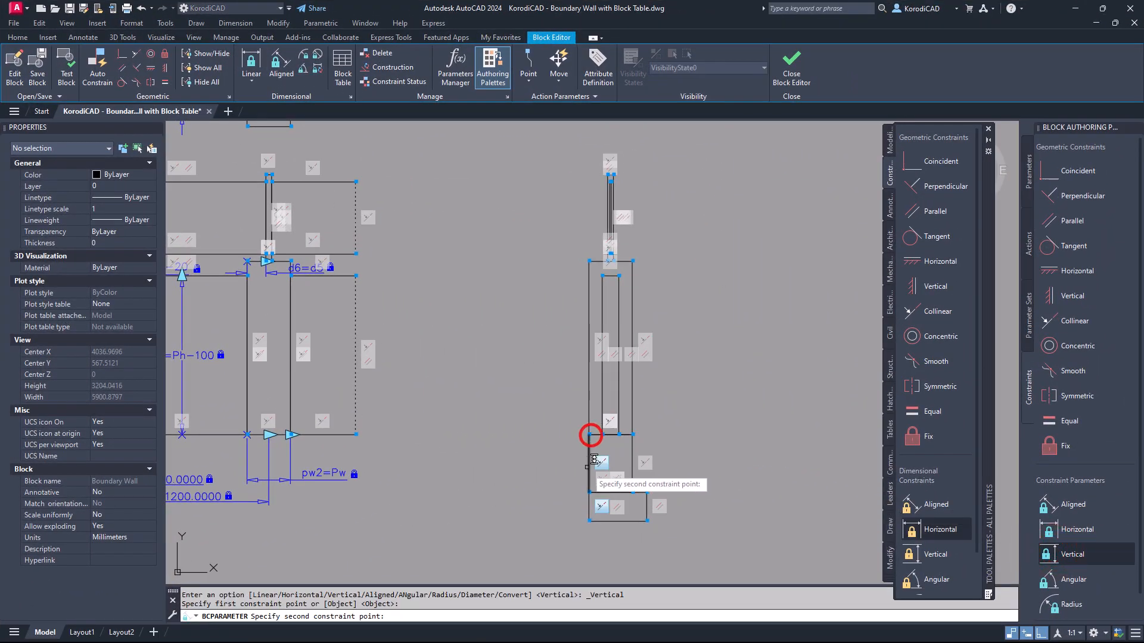
left_click(589, 492)
left_click(553, 487)
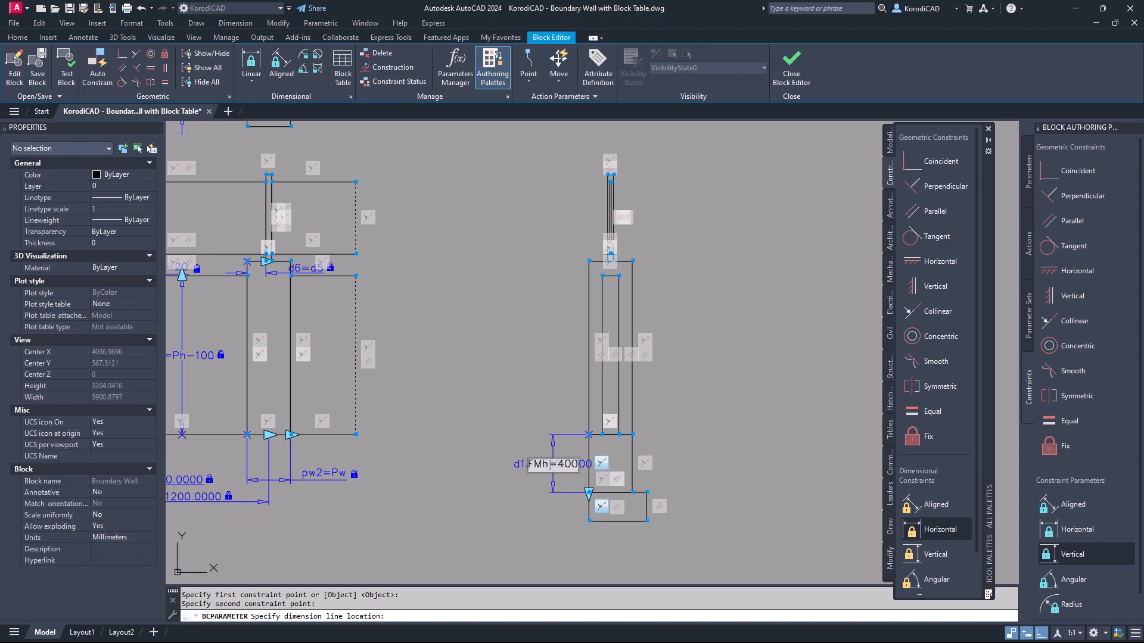
type("FMh=400")
key("Return")
Step: Add a horizontal dimensional constraint of 40 across the top of the fence post in the section view
left_click(940, 529)
scroll(610, 164, "up", 10)
left_click(588, 270)
left_click(648, 268)
left_click(641, 209)
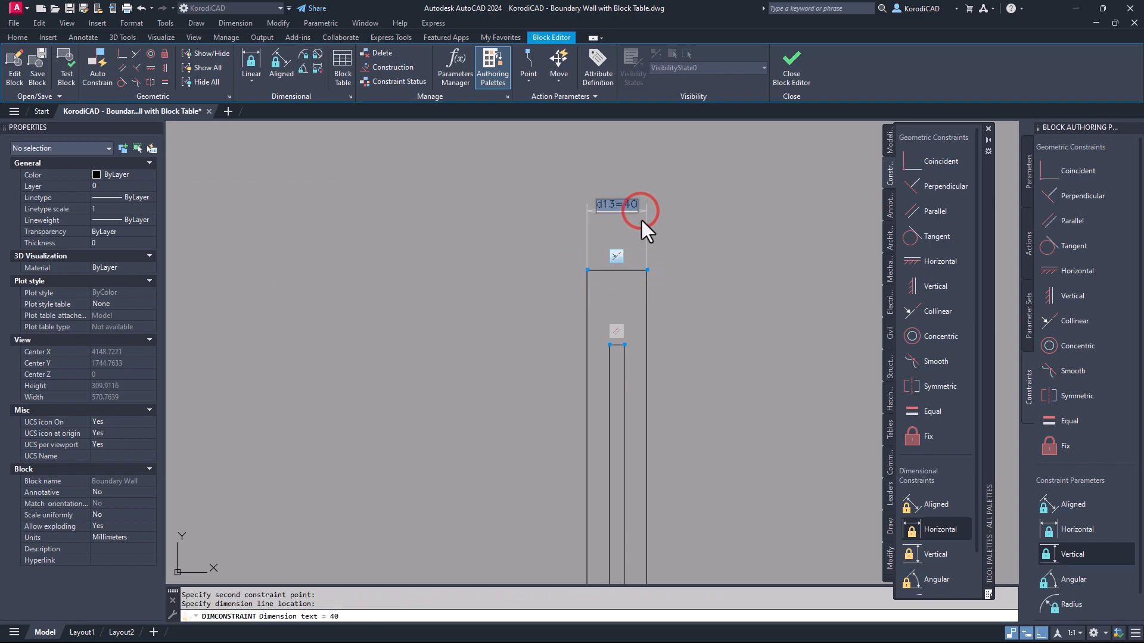
key("Return")
Step: Add a horizontal dimensional constraint of 15 from the fence post's top-left corner to the inner strip's top-left corner in the section view
left_click(940, 529)
left_click(588, 270)
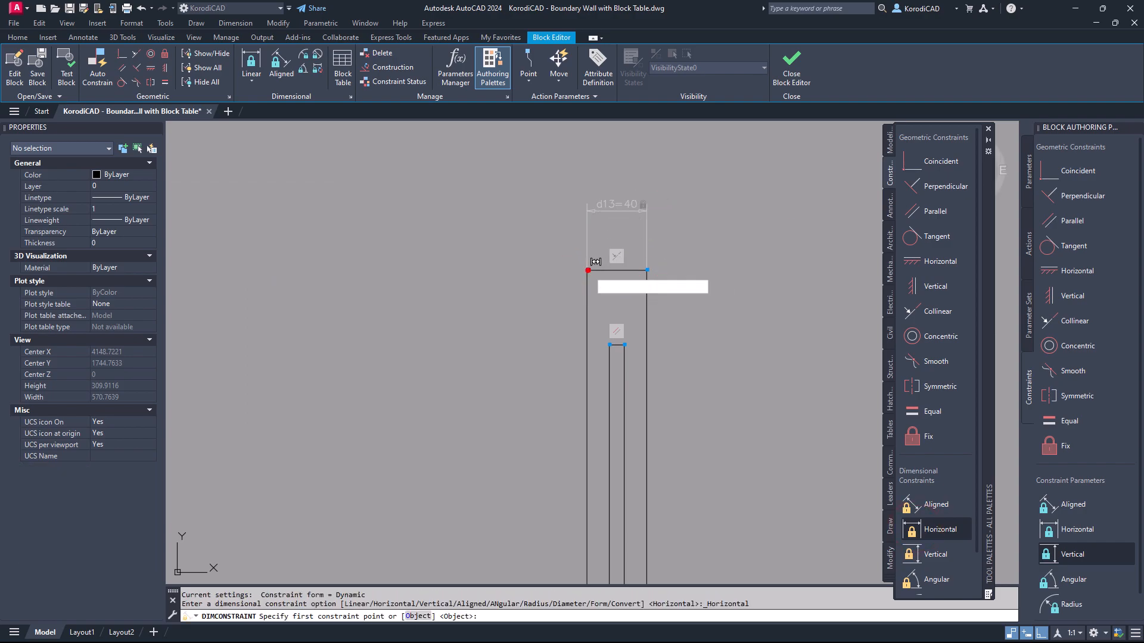
left_click(610, 345)
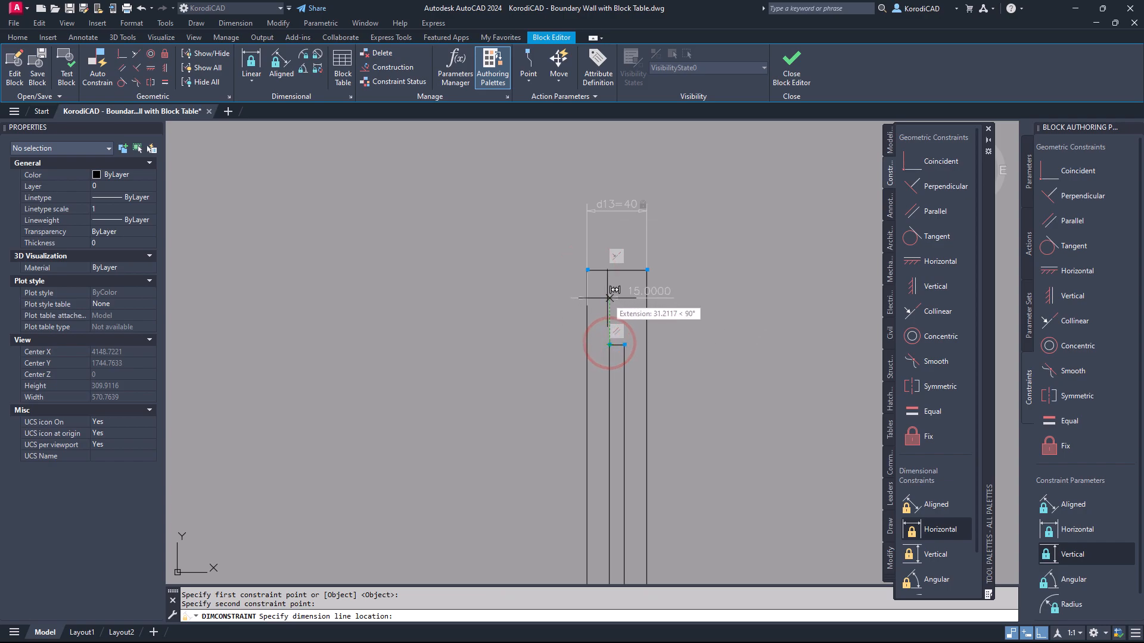
left_click(608, 296)
key("Return")
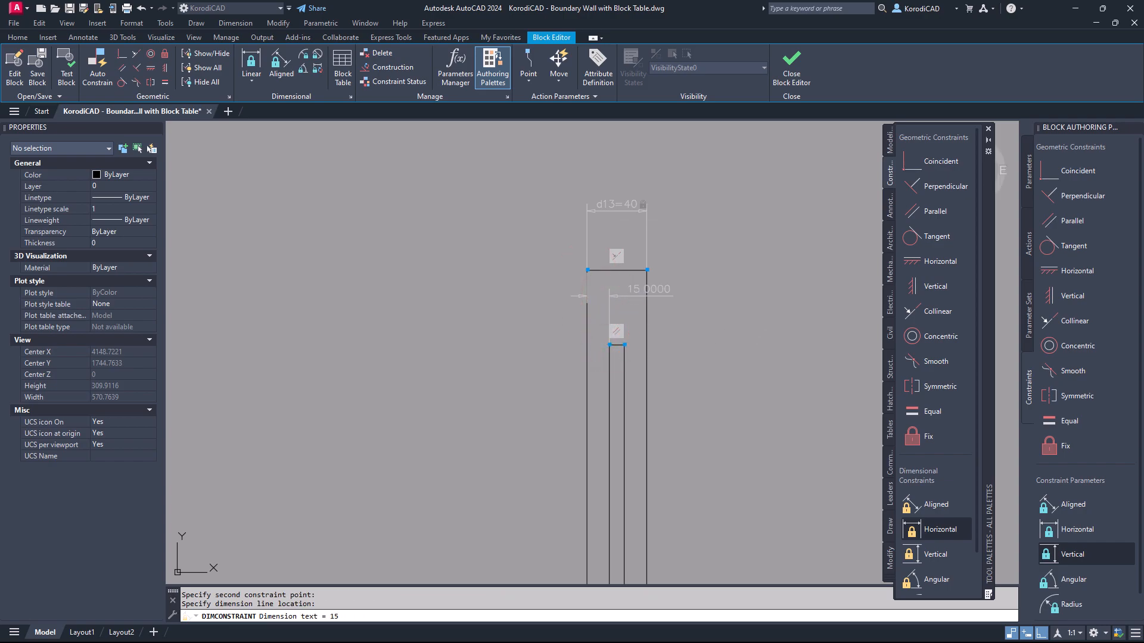
key("Return")
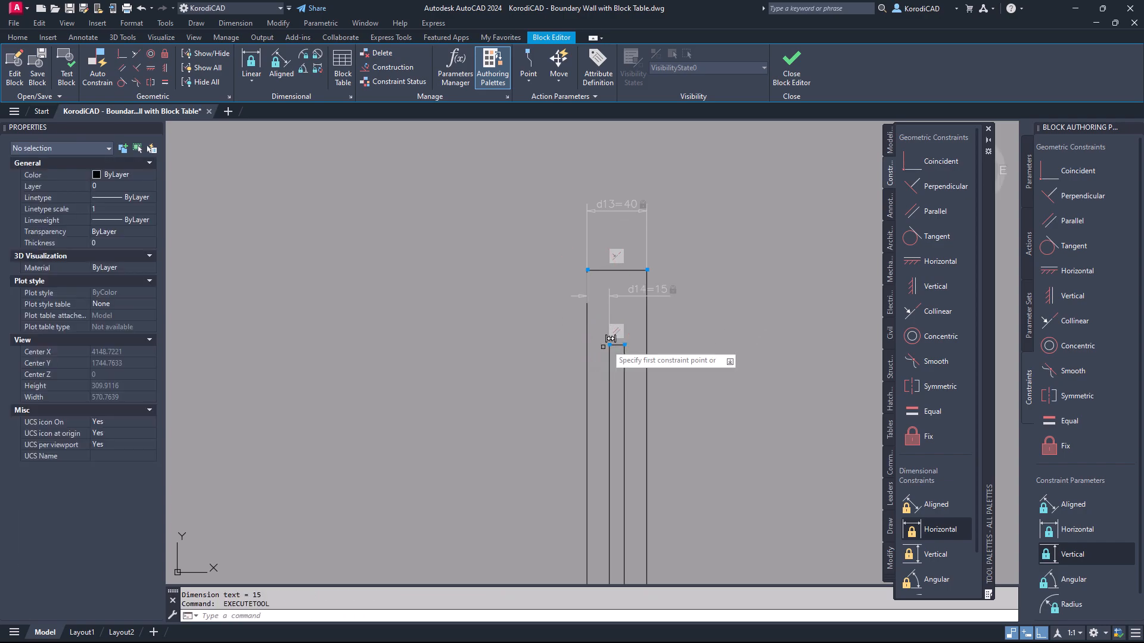
Step: Add a horizontal dimensional constraint of 10 across the top of the inner strip in the section view
left_click(610, 344)
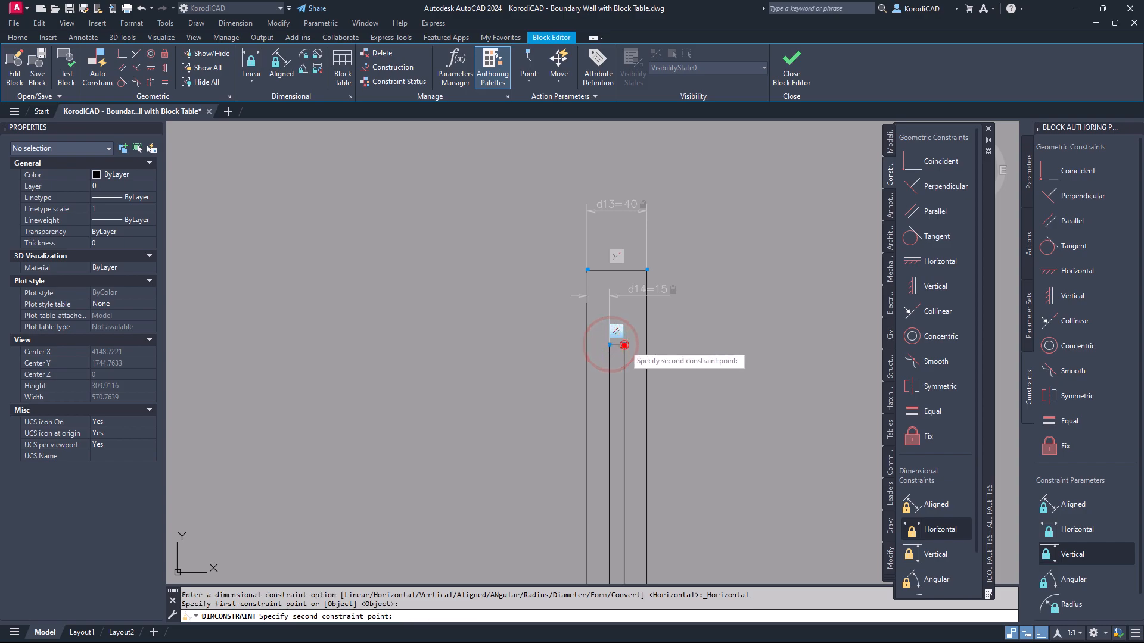
left_click(624, 344)
left_click(639, 383)
key("Return")
Step: Add a vertical dimensional constraint of 50 between the inner strip's top and the fence post's top in the section view
left_click(935, 554)
left_click(625, 345)
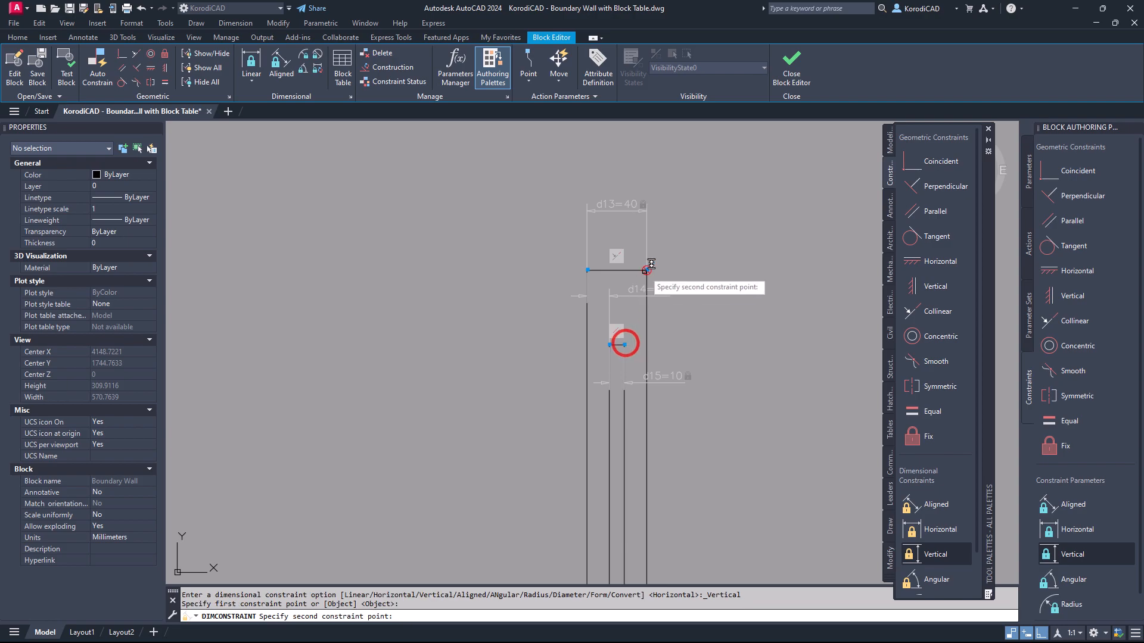
left_click(647, 271)
left_click(716, 282)
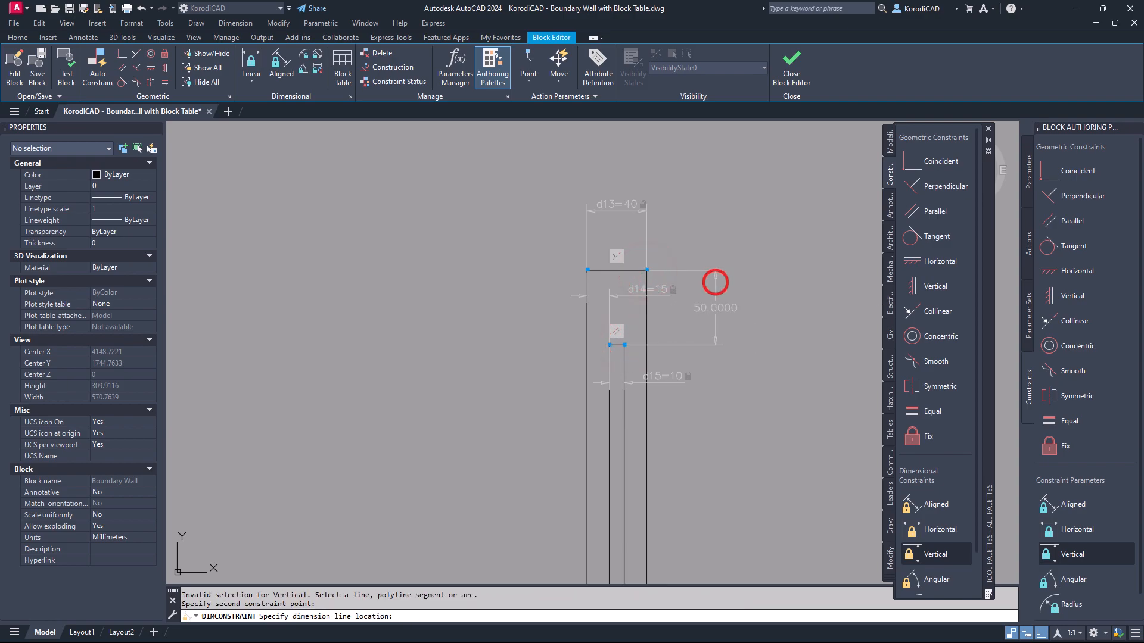
key("Return")
Step: Add a horizontal dimensional constraint d17=d5 from the pillar's top-left corner to the fence post's base in the section view
left_click(914, 529)
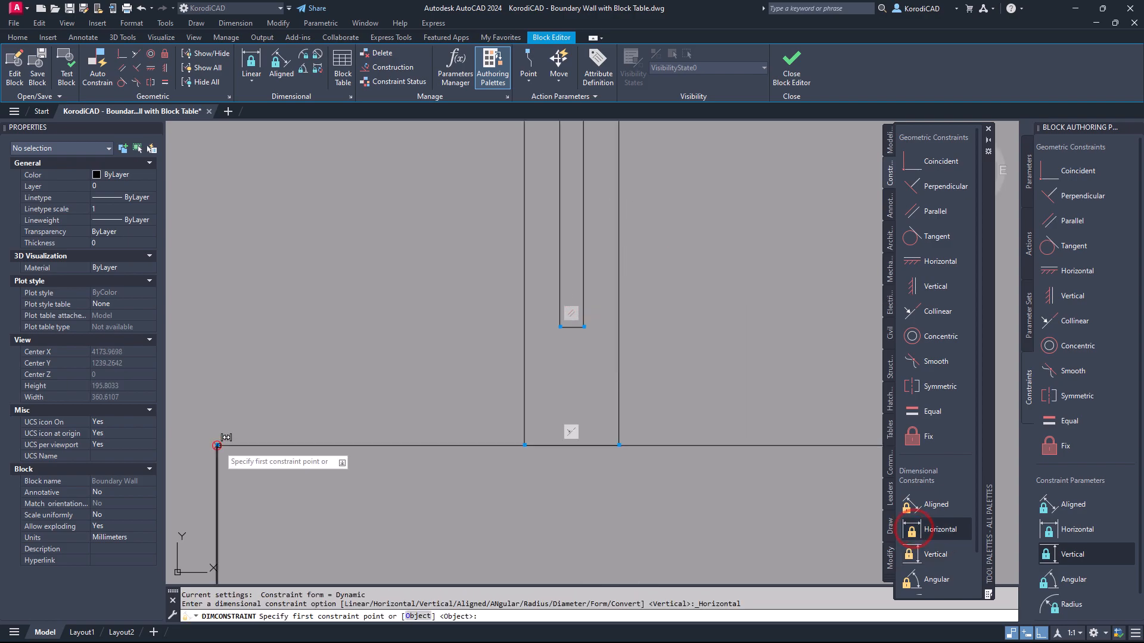
left_click(218, 446)
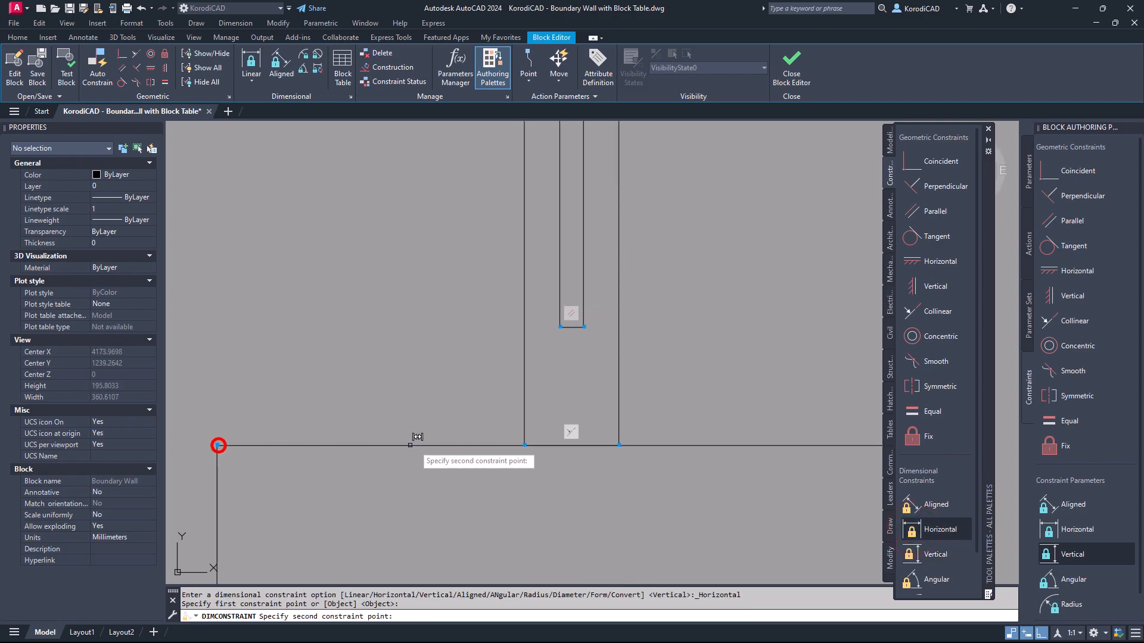
left_click(524, 445)
left_click(487, 386)
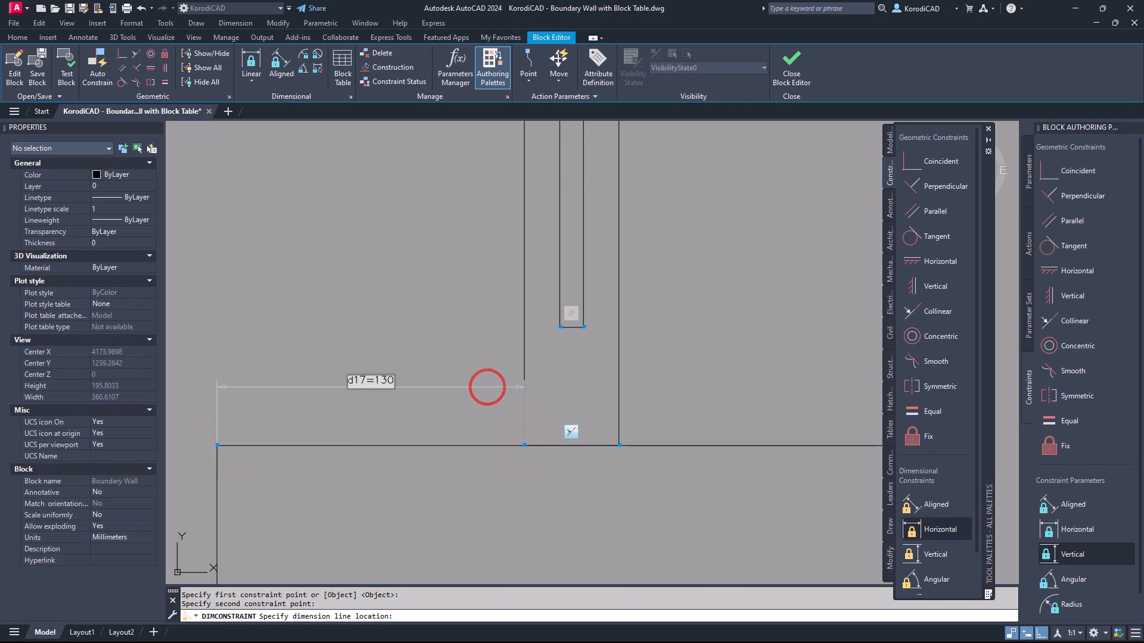
scroll(259, 421, "up", 2)
left_click(465, 360)
key("BackSpace")
key("BackSpace")
key("BackSpace")
key("Return")
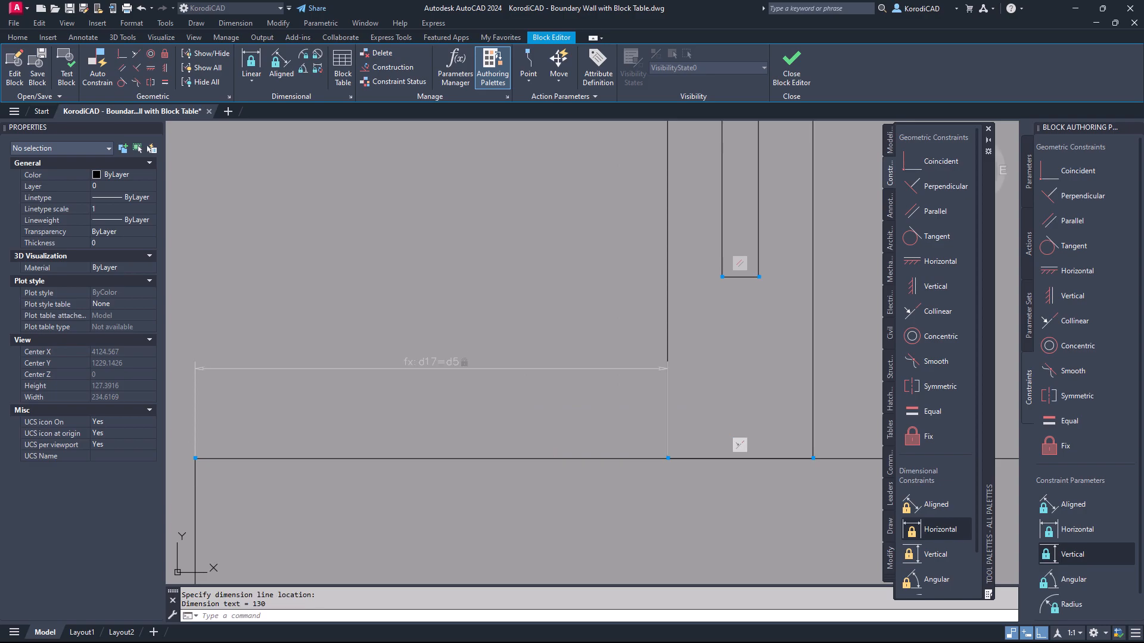
Step: Add a vertical dimensional constraint of 50 between the inner strip's bottom-left corner and the fence post's base in the section view
left_click(935, 554)
left_click(723, 276)
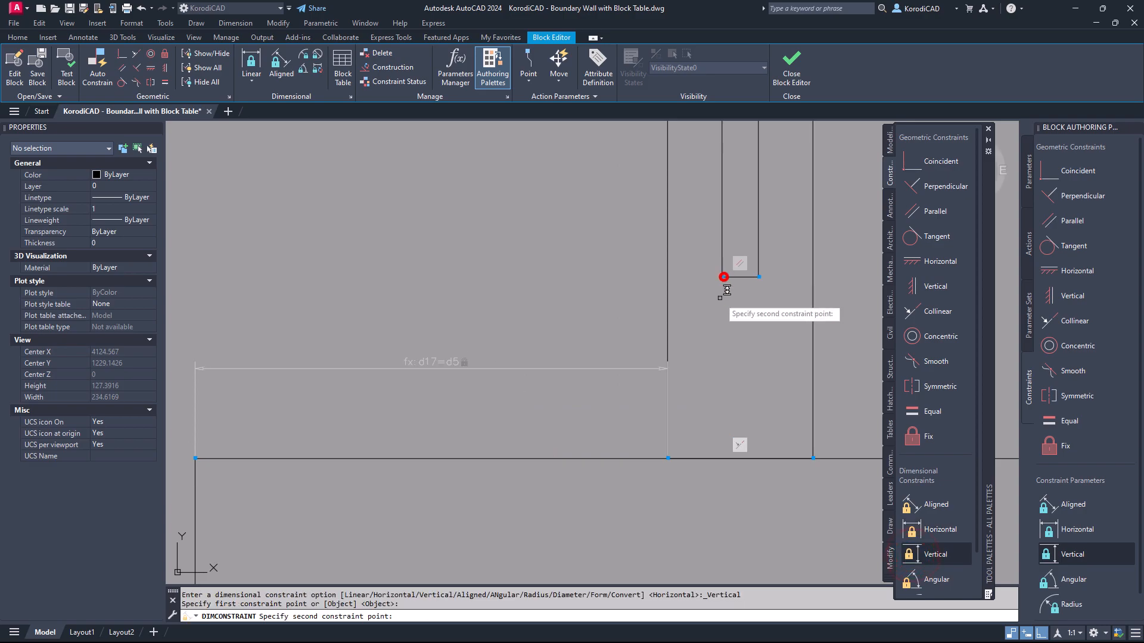
left_click(667, 458)
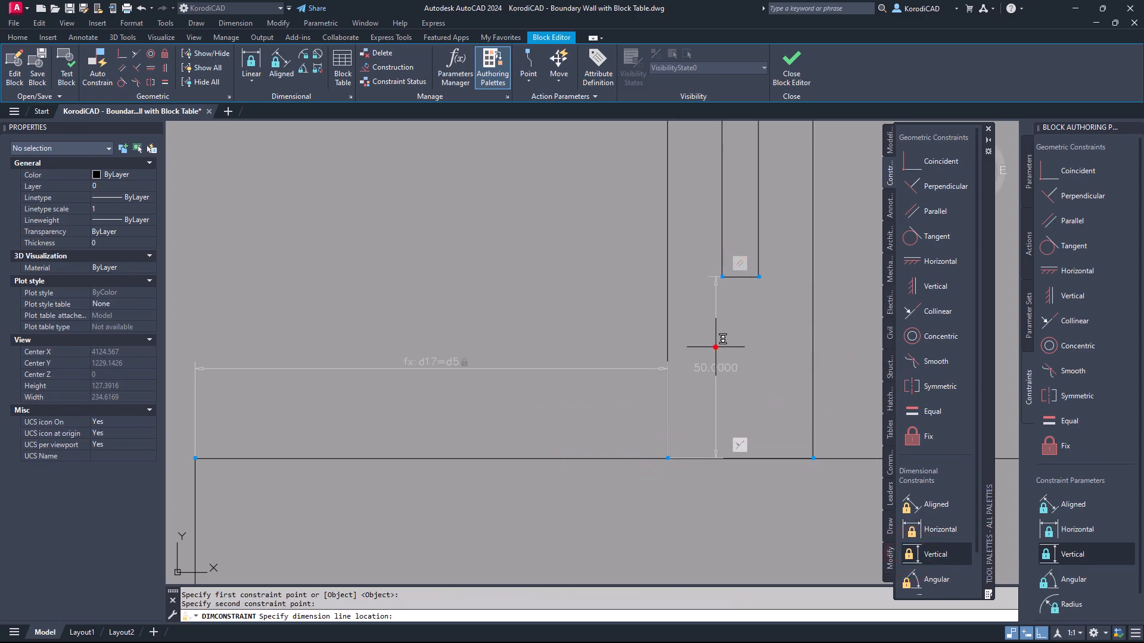
left_click(714, 347)
key("Return")
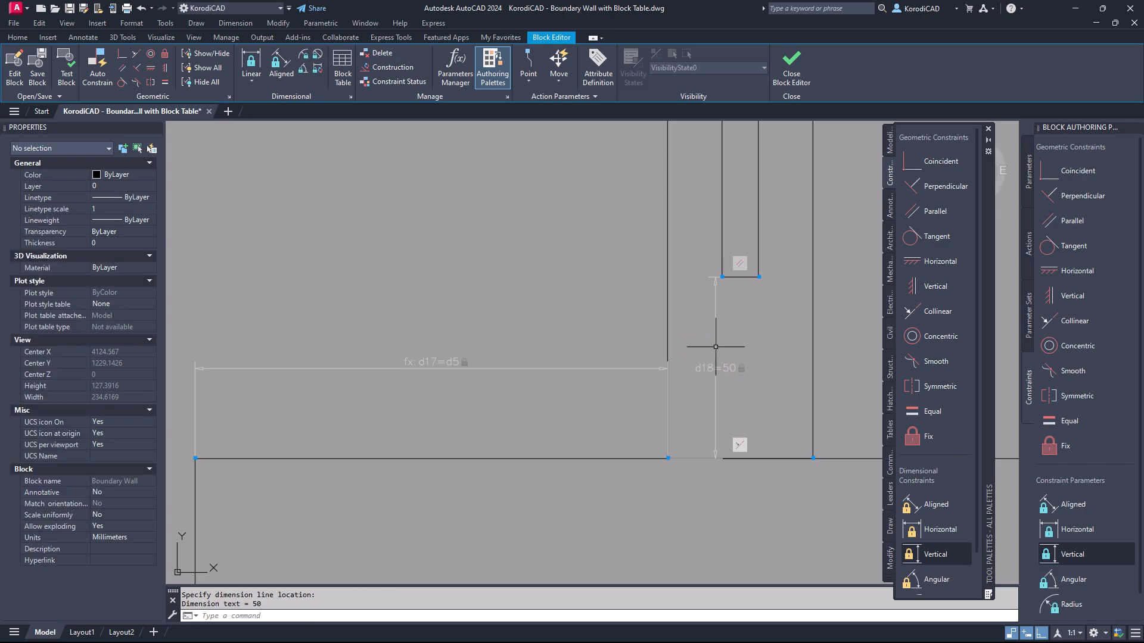
Step: Add a horizontal dimensional constraint d19=Pw across the full width of the pillar's base in the section view
left_click(935, 529)
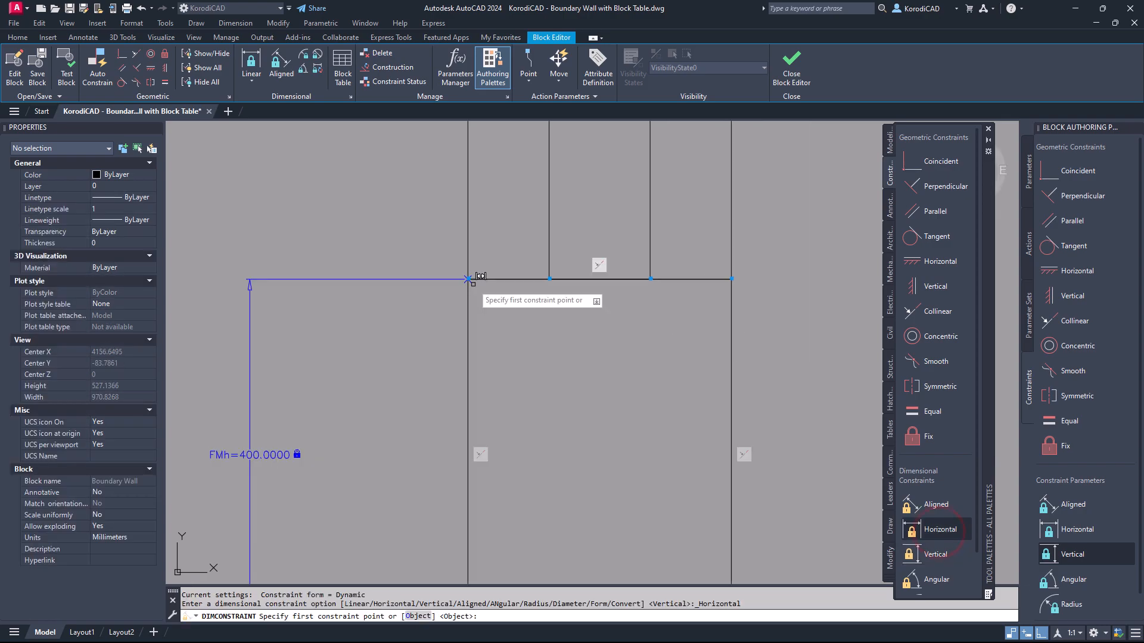
left_click(468, 278)
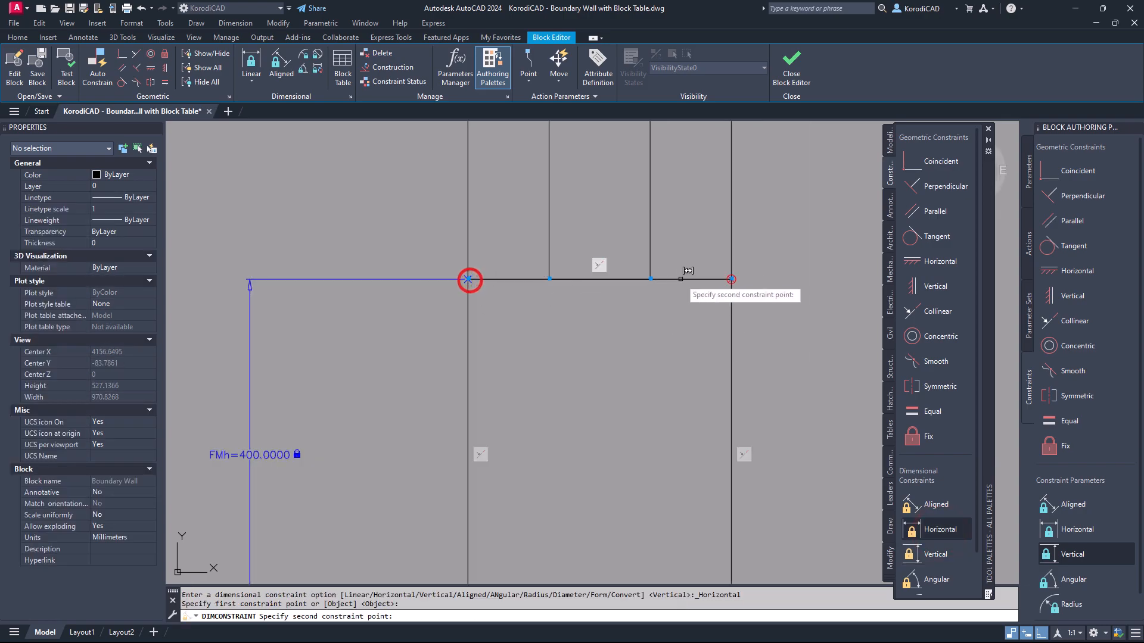
left_click(731, 278)
left_click(766, 325)
key("Return")
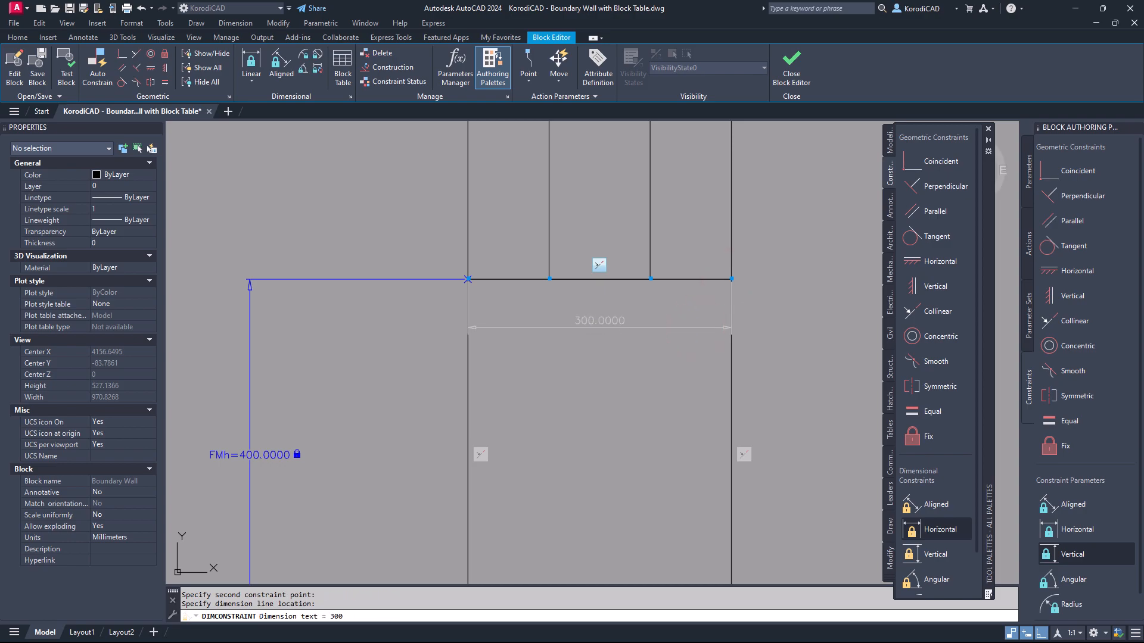
Step: Add a horizontal dimensional constraint d20=d8 from the pillar's bottom-left corner to the wall's left edge in the section view
key("Return")
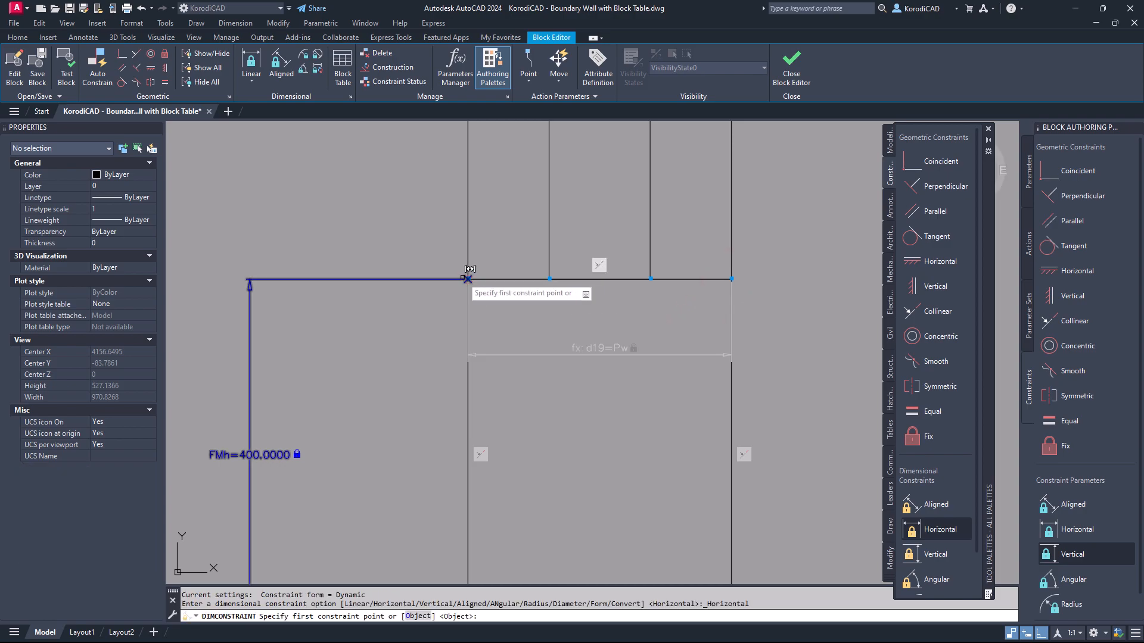
left_click(468, 278)
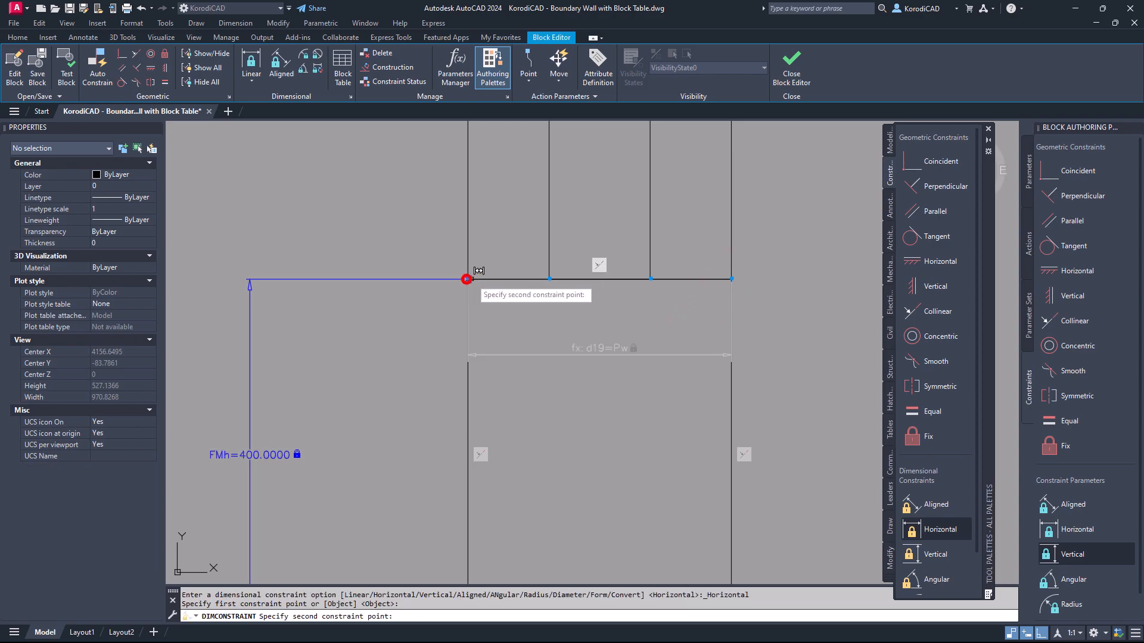
left_click(548, 278)
left_click(541, 321)
scroll(531, 327, "up", 2)
middle_click_drag(530, 328, 448, 352)
key("Right")
key("BackSpace")
key("BackSpace")
key("BackSpace")
key("BackSpace")
type("d8")
key("Return")
Step: Add a horizontal dimensional constraint d21=Pw+100 along the bottom edge of the footing in the section view
scroll(450, 351, "down", 3)
key("Return")
left_click(427, 497)
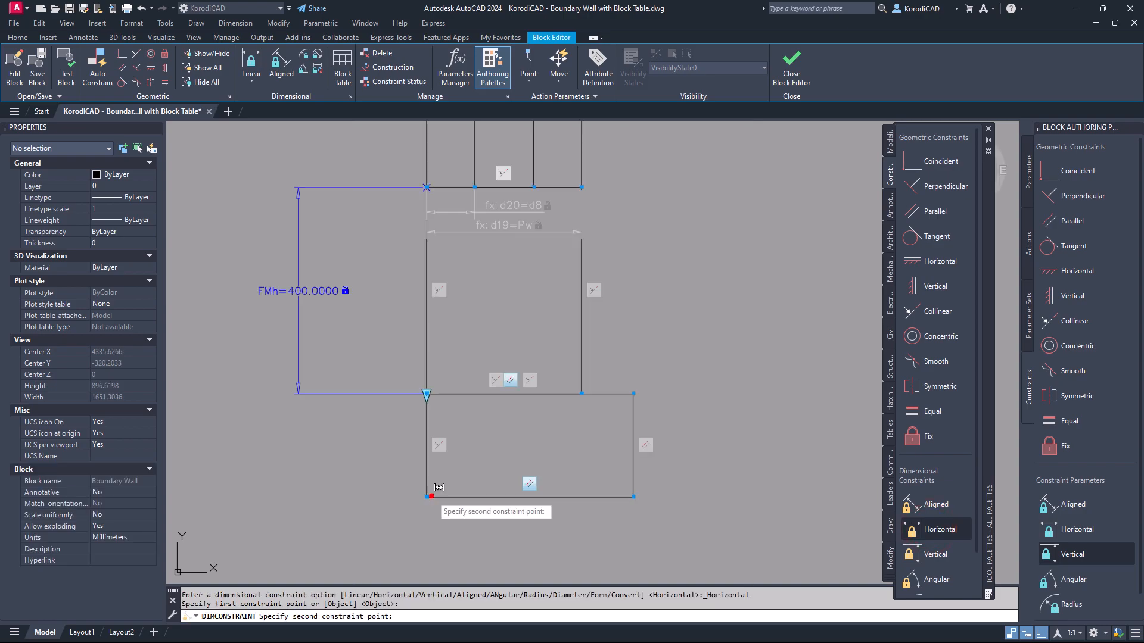
left_click(633, 496)
left_click(610, 460)
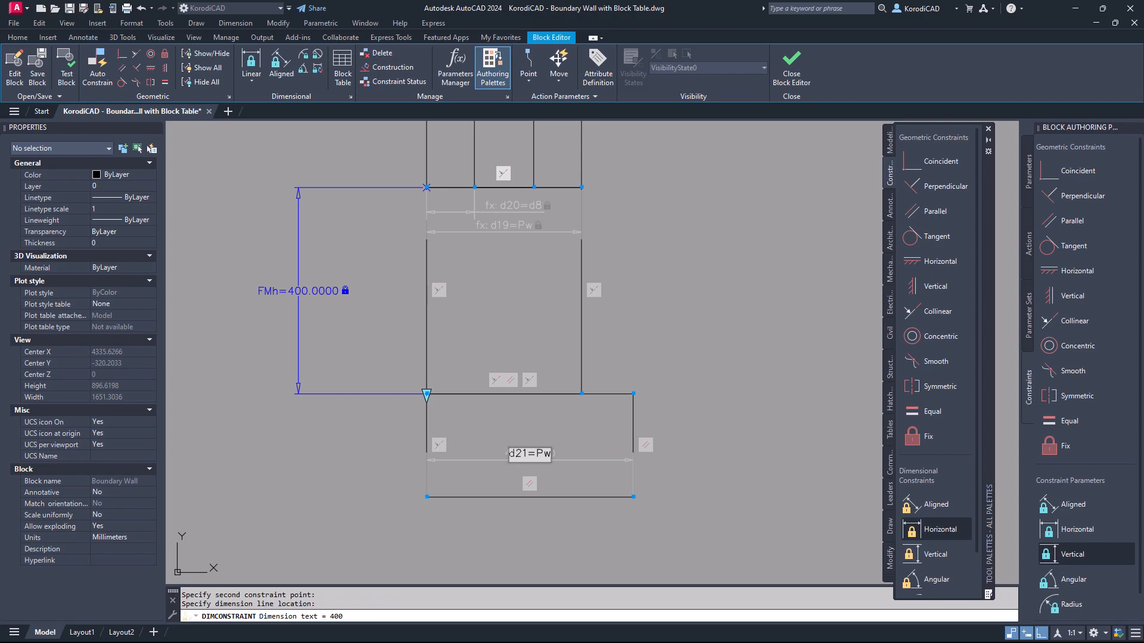
key("Return")
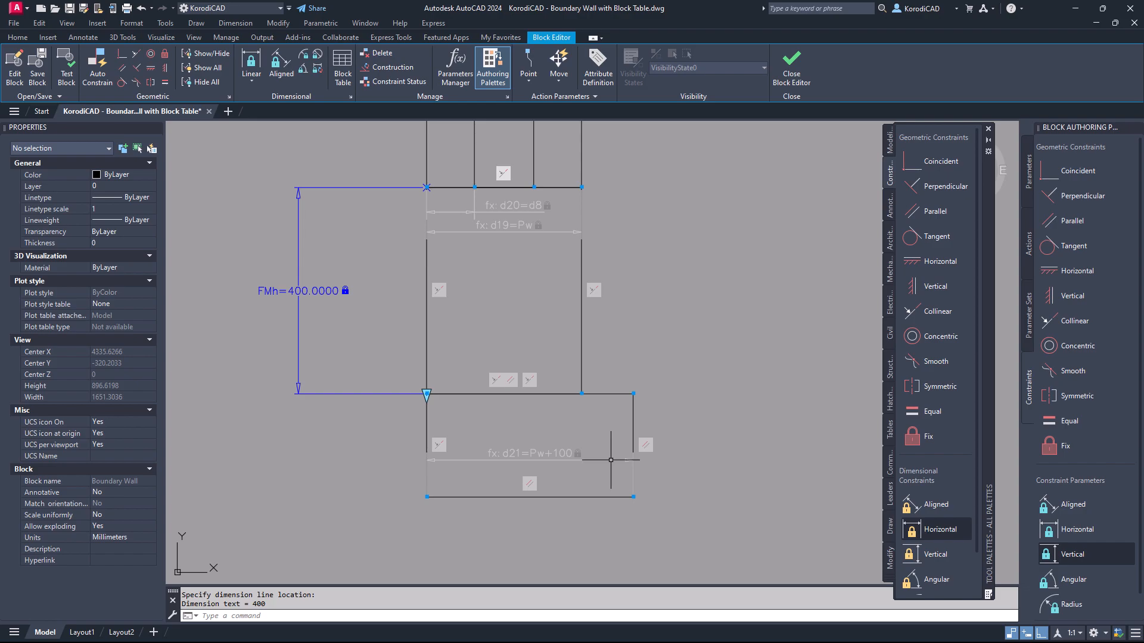
Step: Add a vertical dimensional constraint of 200 along the footing's left side in the section view
left_click(935, 554)
left_click(425, 394)
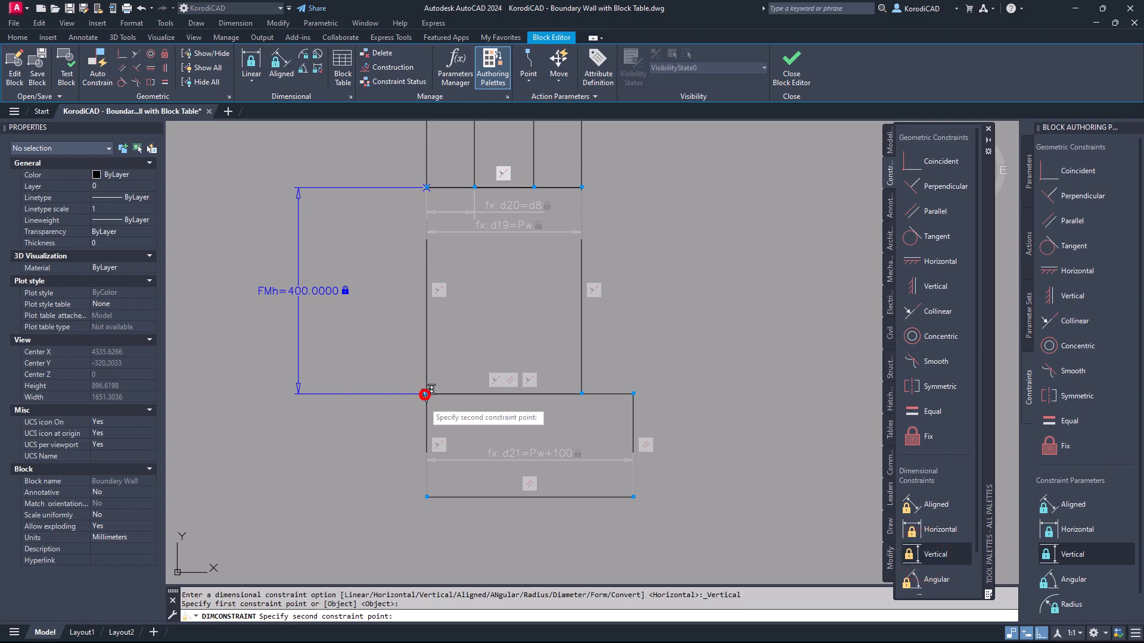
left_click(426, 496)
left_click(378, 488)
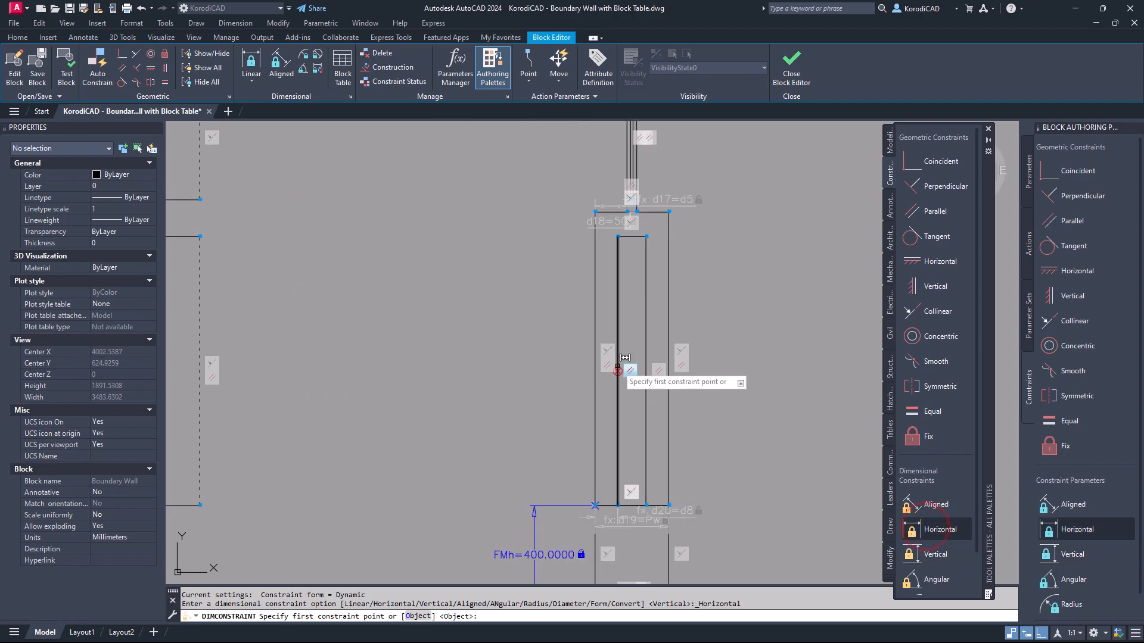
Step: Add a horizontal dimensional constraint across the thickness of the wall inside the pillar in the section view
left_click(618, 364)
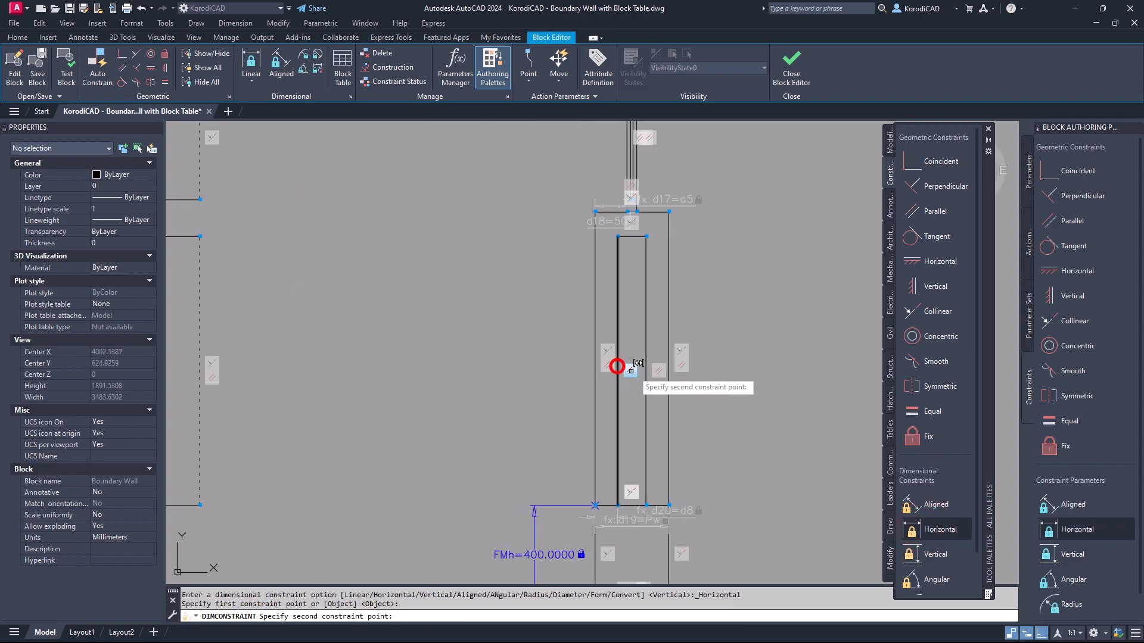
left_click(645, 371)
left_click(656, 335)
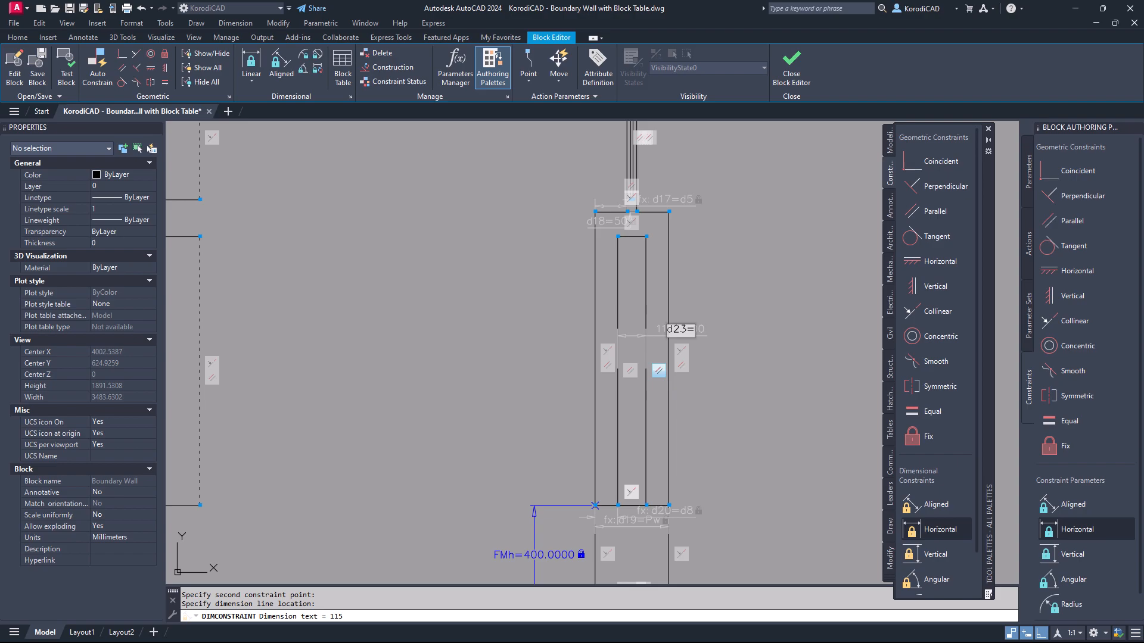
key("Return")
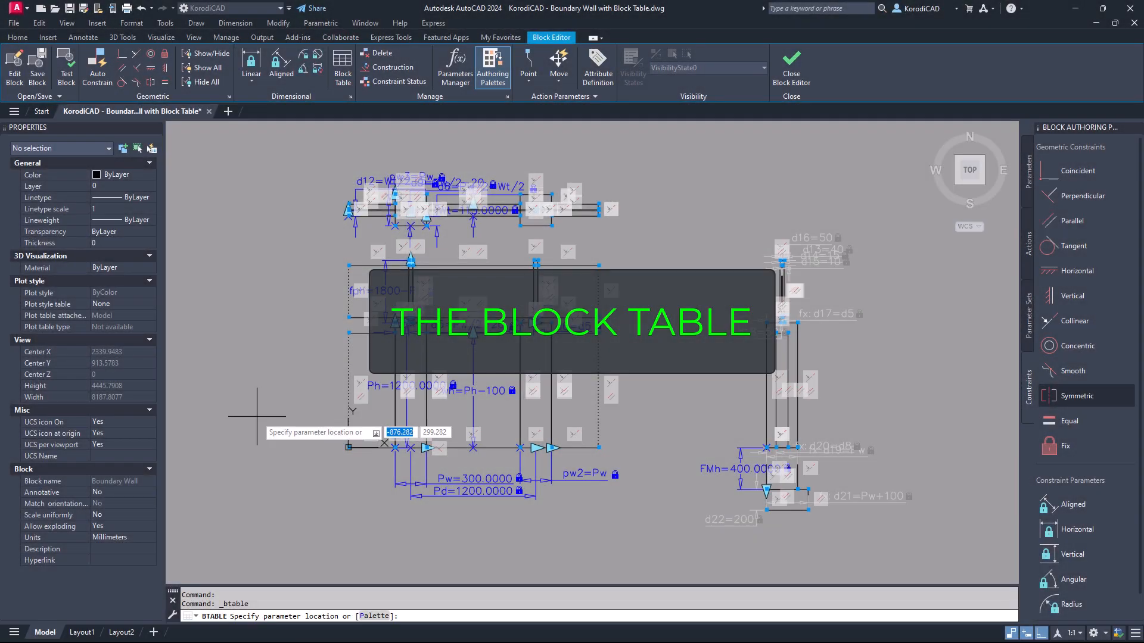
Step: Place a block table below and to the left of the elevation view, with 1 grip
left_click(256, 417)
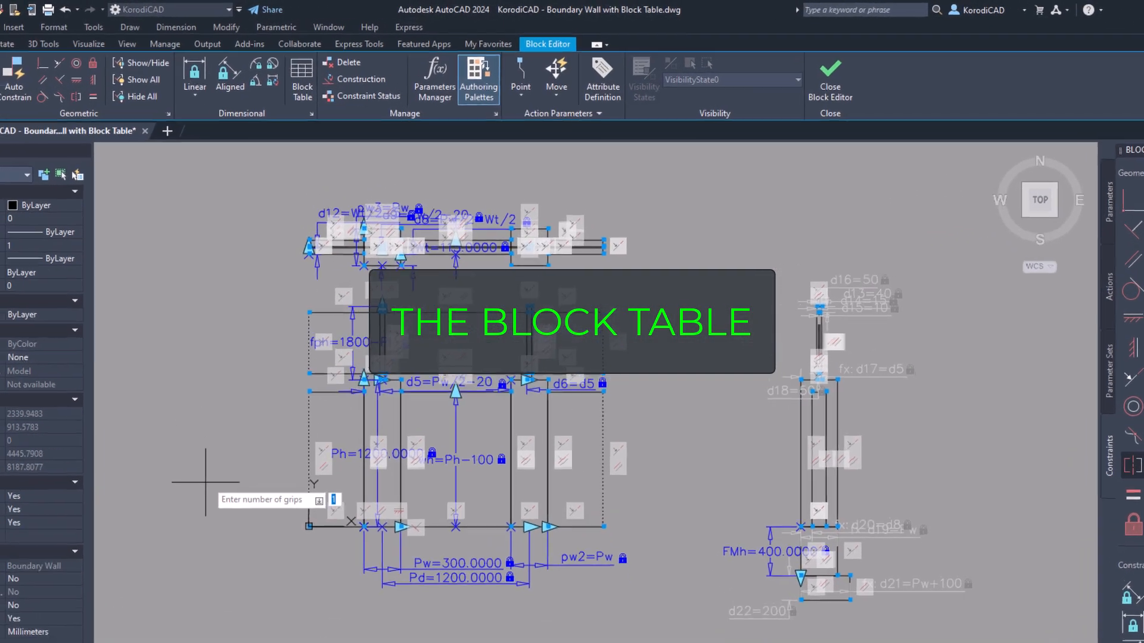
left_click(287, 74)
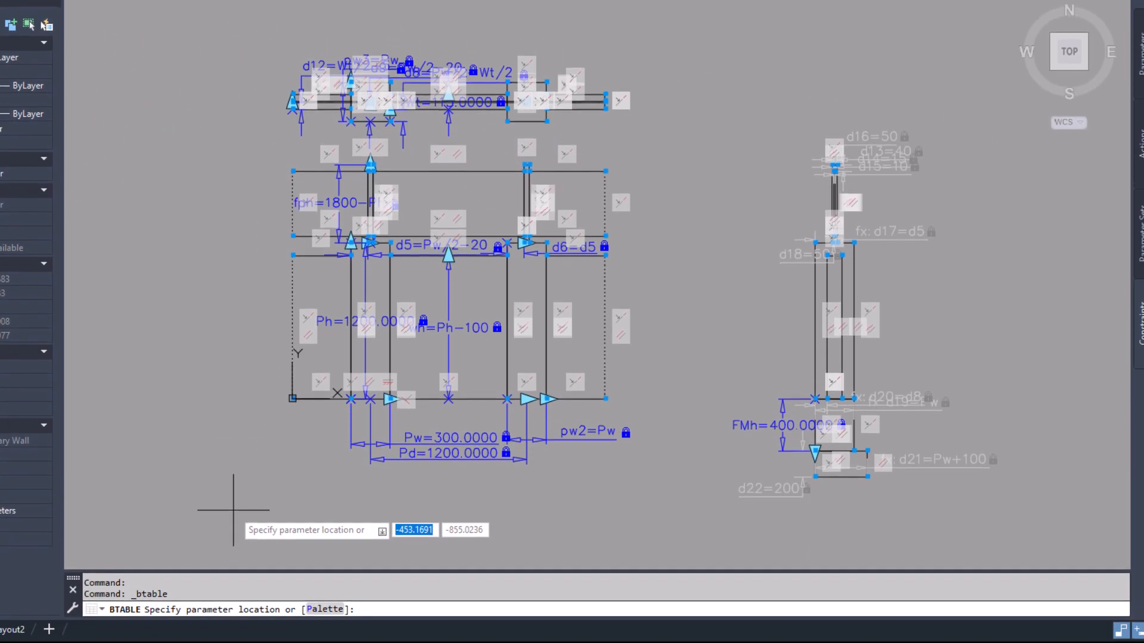
left_click(232, 510)
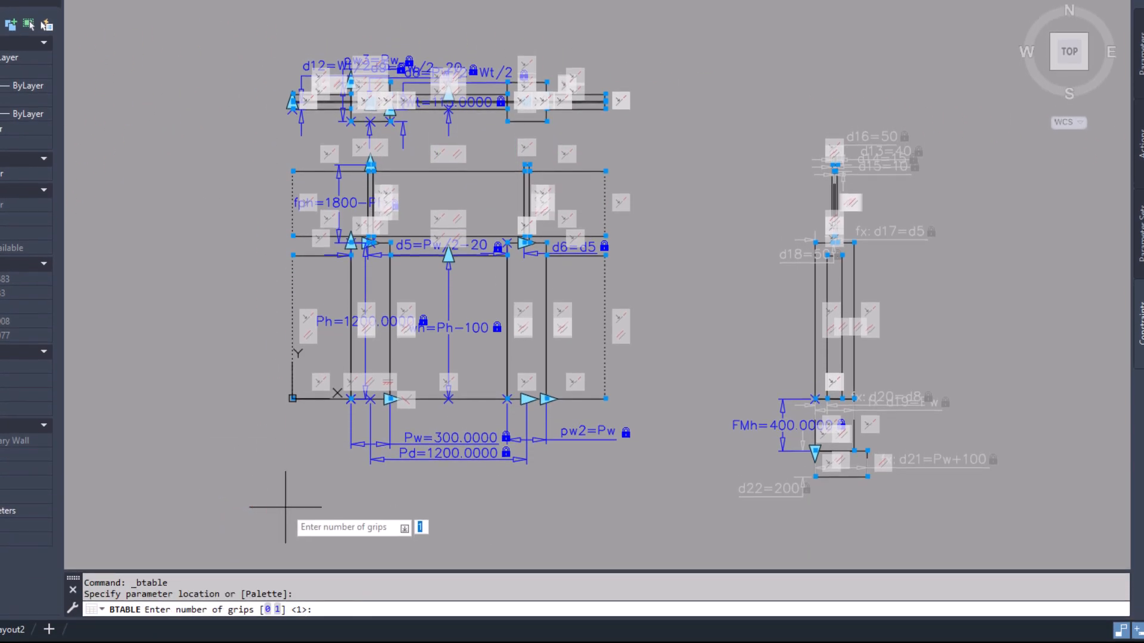
key("Return")
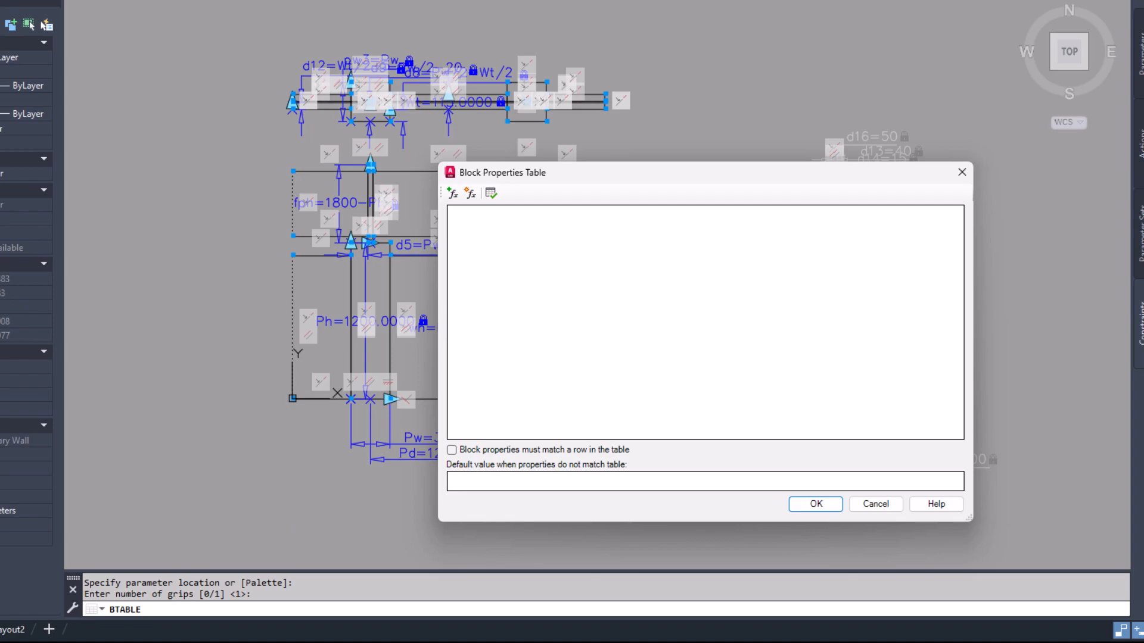
Step: Add the parameters Pw, Pd, Ph, Wt and FMh as columns of the block properties table
left_click(457, 198)
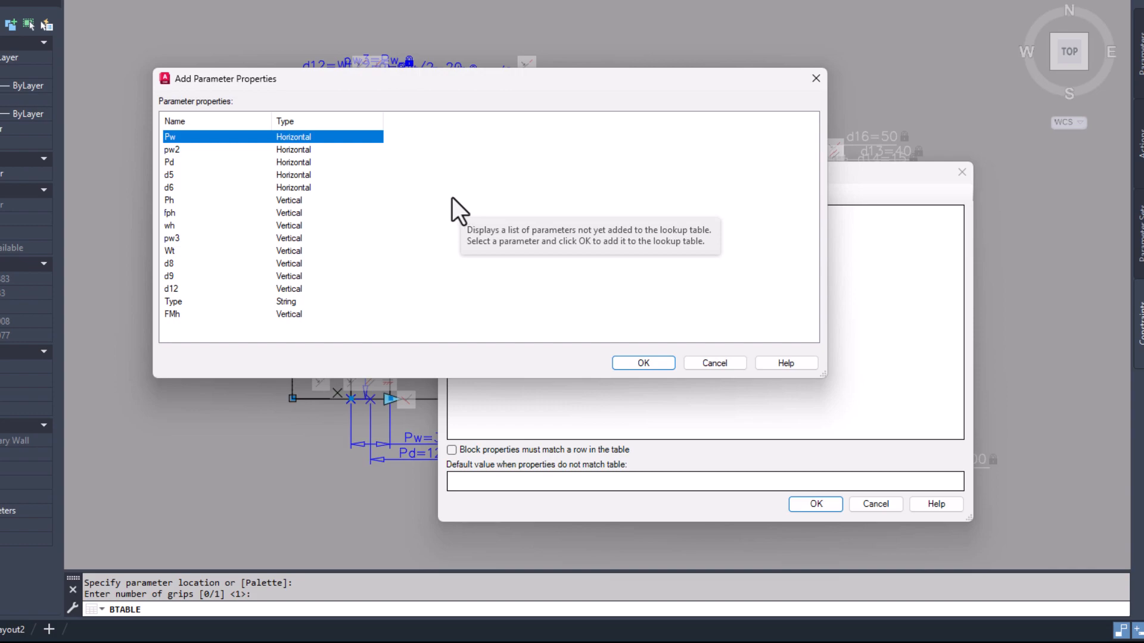
left_click(177, 160, "ctrl")
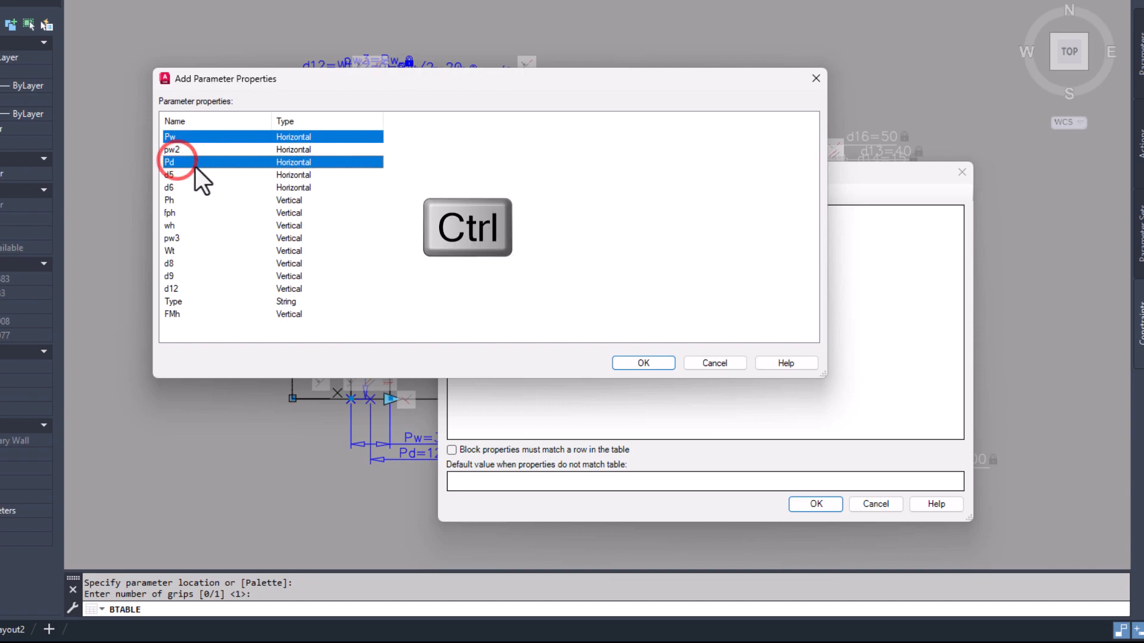
left_click(173, 200, "ctrl")
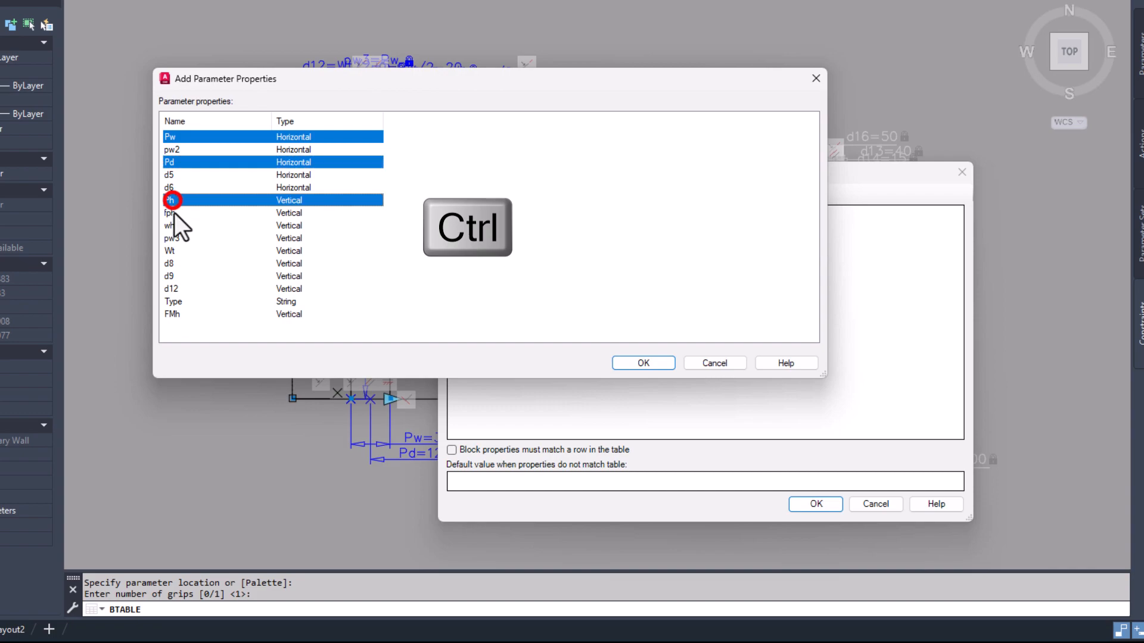
left_click(175, 250, "ctrl")
left_click(175, 313, "ctrl")
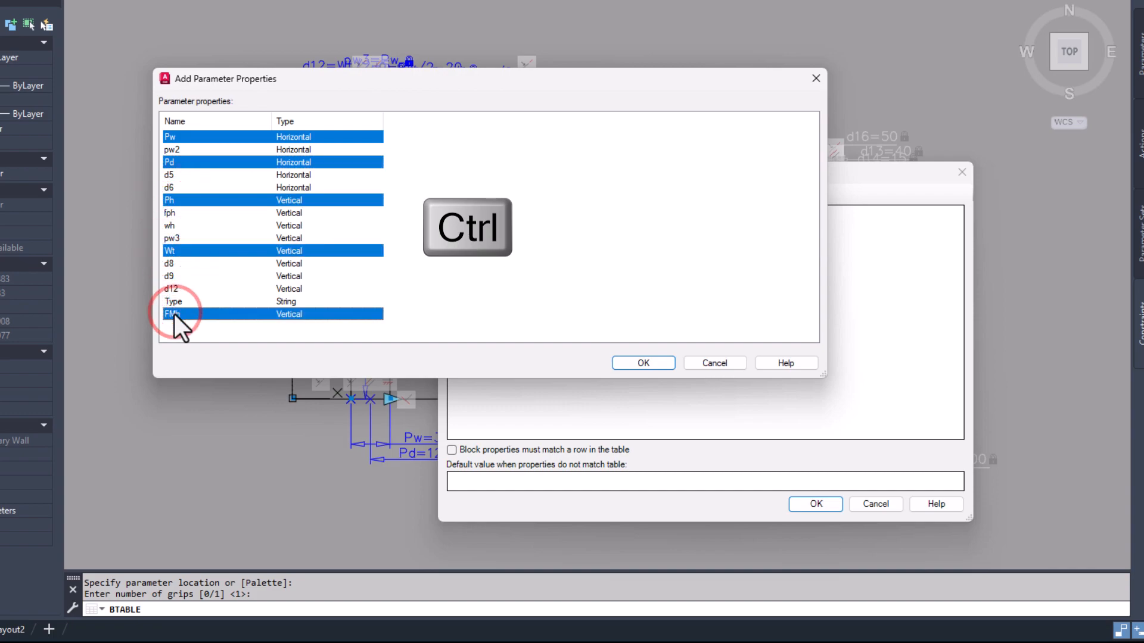
left_click(628, 365)
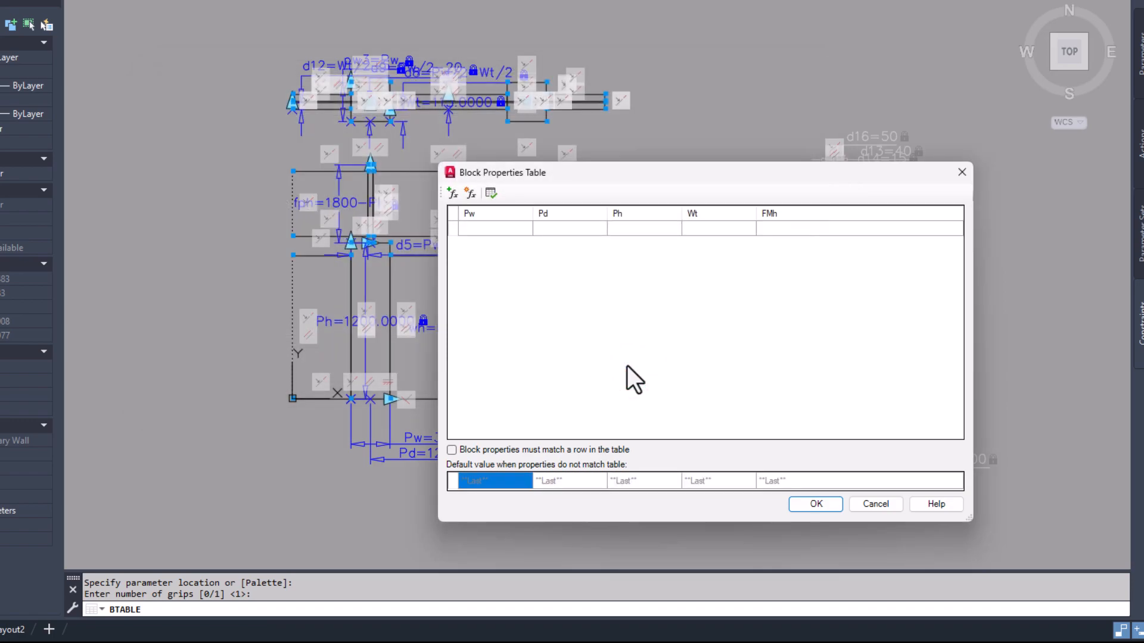
Step: Create a new user parameter named Figure with the String type in the block properties table
left_click(470, 192)
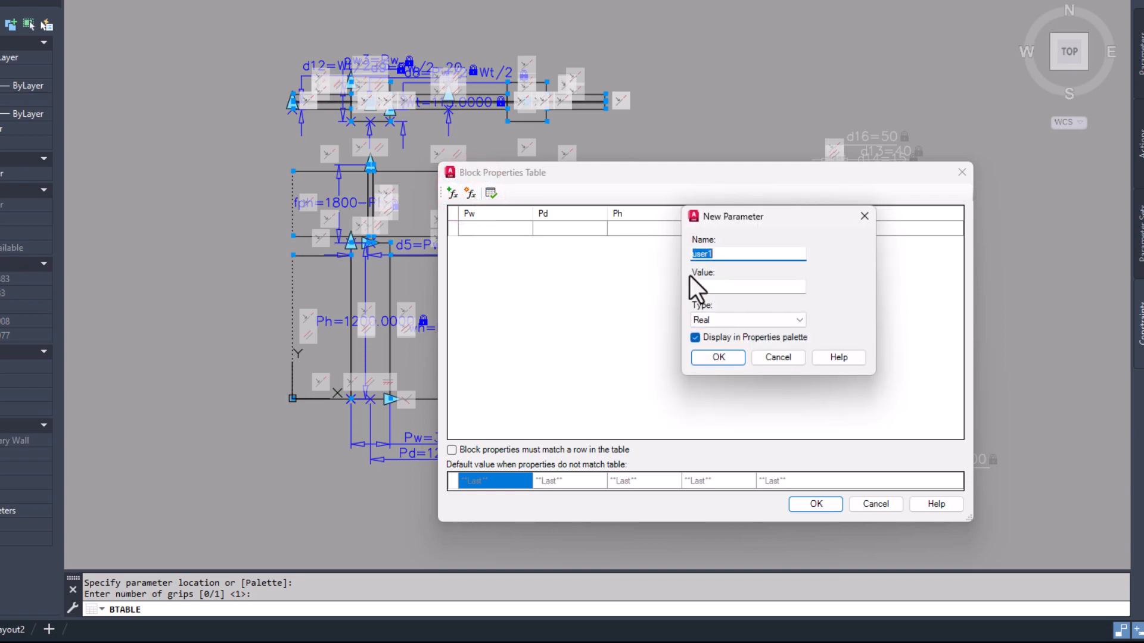
type("Figure")
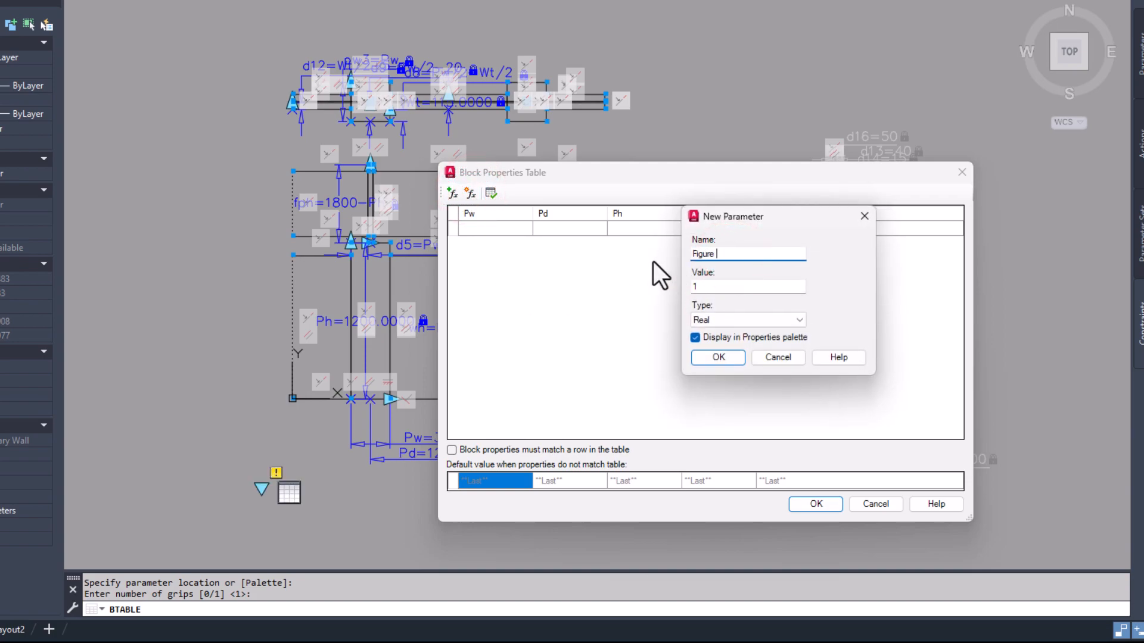
left_click(710, 317)
left_click(701, 381)
left_click(710, 360)
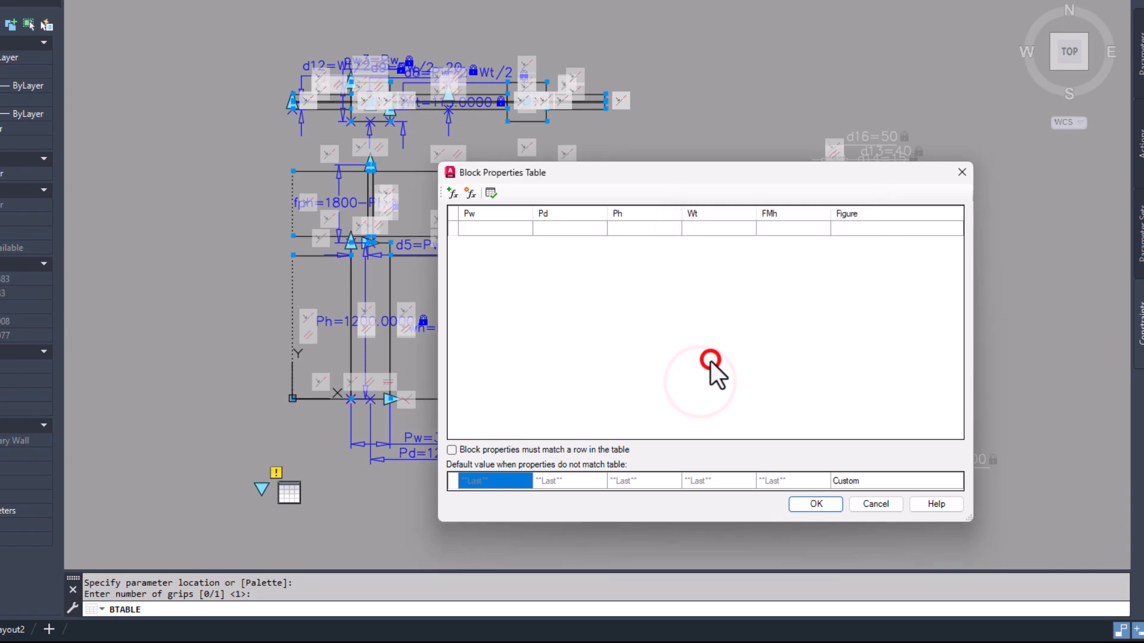
Step: Make Figure the first column and fill the first row with Figure 1, Pw 300, Pd 1200, Ph 1200, Wt 115 and FMh 400
left_click_drag(494, 222, 493, 222)
left_click(486, 228)
type("Figure 1")
key("Return")
key("Return")
key("Return")
key("Return")
key("Return")
key("Return")
Step: Fill the second table row with Figure 2, Pw 250, Pd 1500, Ph 1200, Wt 115 and FMh 400
type("Figure 2")
key("Tab")
type("250")
key("Tab")
type("1500")
key("Tab")
type("1200")
key("Tab")
Step: Fill the third table row with Figure 3, Pw 400, Pd 1800, Ph 900, Wt 150 and FMh 400
type("3")
key("Tab")
type("400\t1800\t900\t150\t400")
key("Tab")
Step: Fill the fourth table row with Figure 4, Pw 200, Pd 1100, Ph 1200, Wt 125 and FMh 300
type("Figure 4")
key("Tab")
type("200\t1100\t1200\t125\t300")
key("Tab")
Step: Fill the fifth table row with Figure 5, Pw 200, Pd 1200, Ph 1200, Wt 150 and FMh 115
type("Figure 5")
key("Tab")
type("200\t1200\t1200\t150\t115")
key("Tab")
Step: Copy rows Type 6 to Type 18, columns A to E, from the Excel sheet into the block properties table below Figure 5
key("alt+Tab")
left_click_drag(893, 270, 1087, 448)
key("ctrl+c")
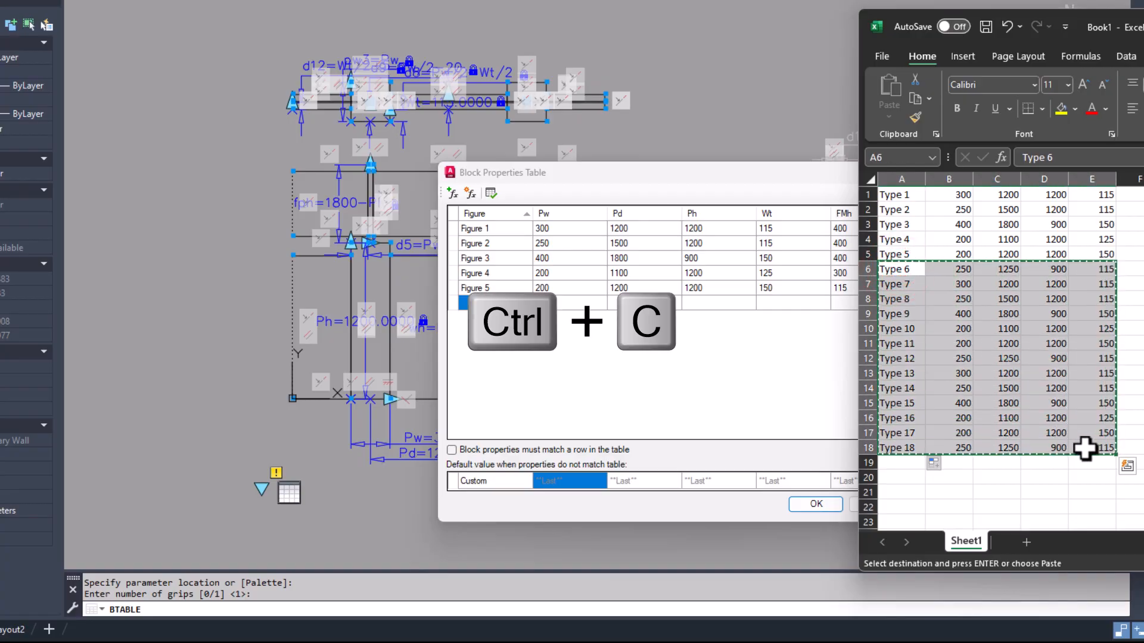
left_click(487, 301)
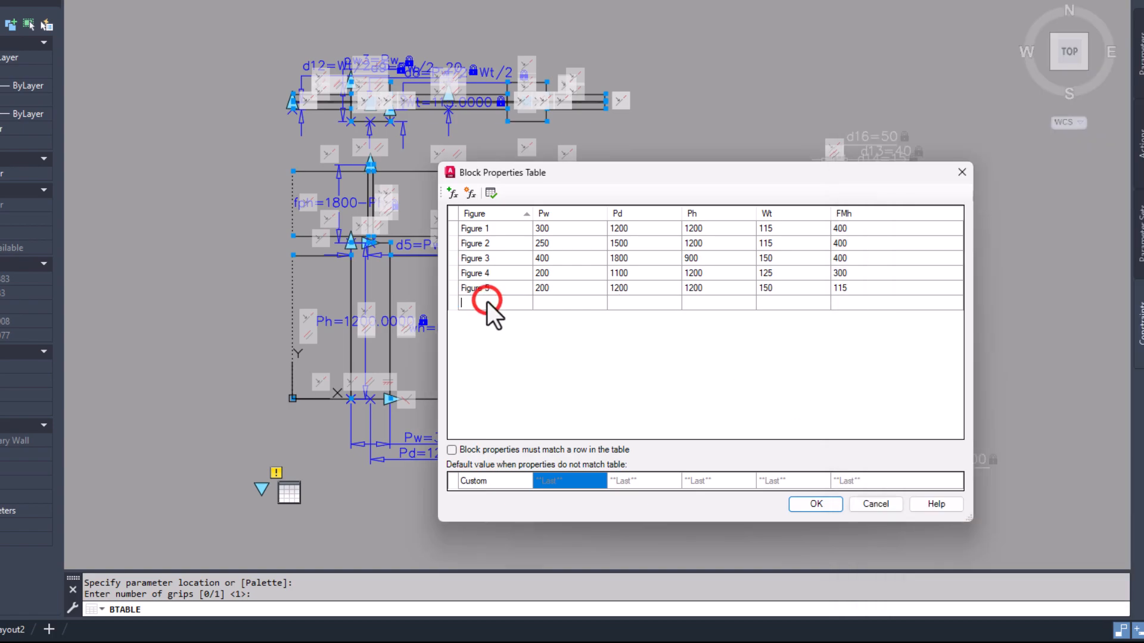
key("ctrl+v")
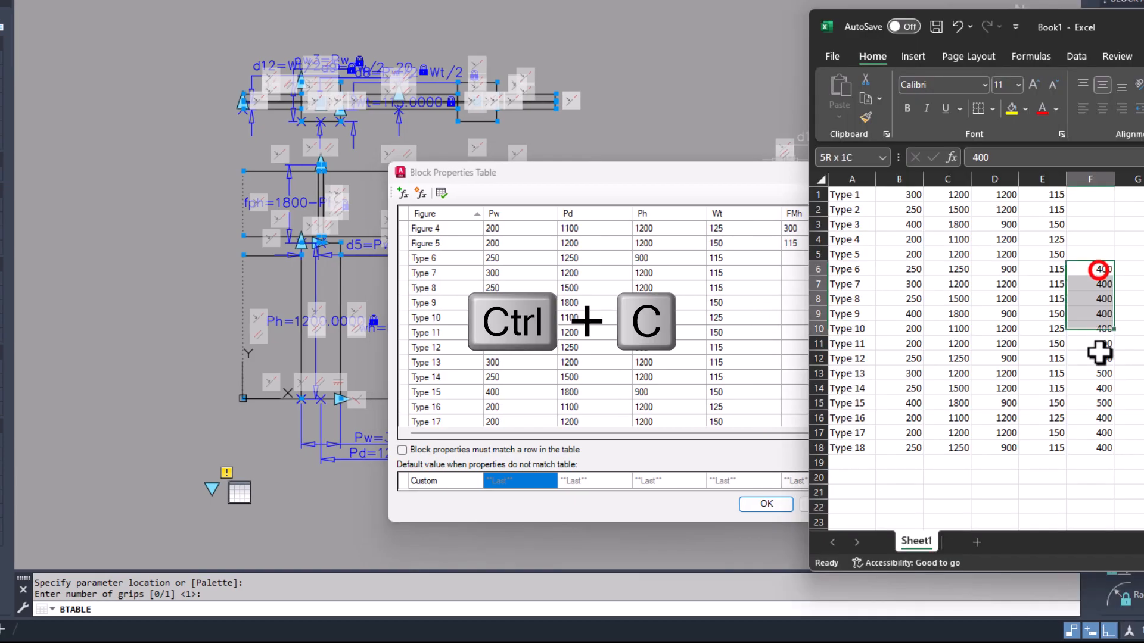
Step: Copy the values in F6:F18 of the Excel sheet into the table's FMh column, starting at the Type 6 row
left_click_drag(1101, 352, 1099, 448)
key("ctrl+c")
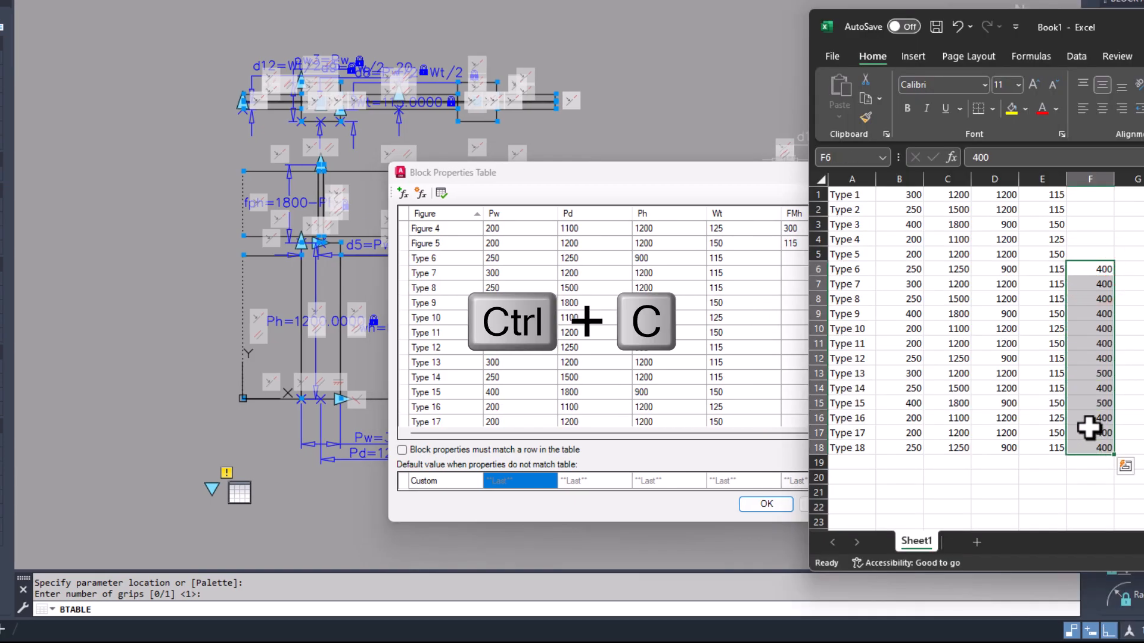
left_click(791, 259)
key("ctrl+v")
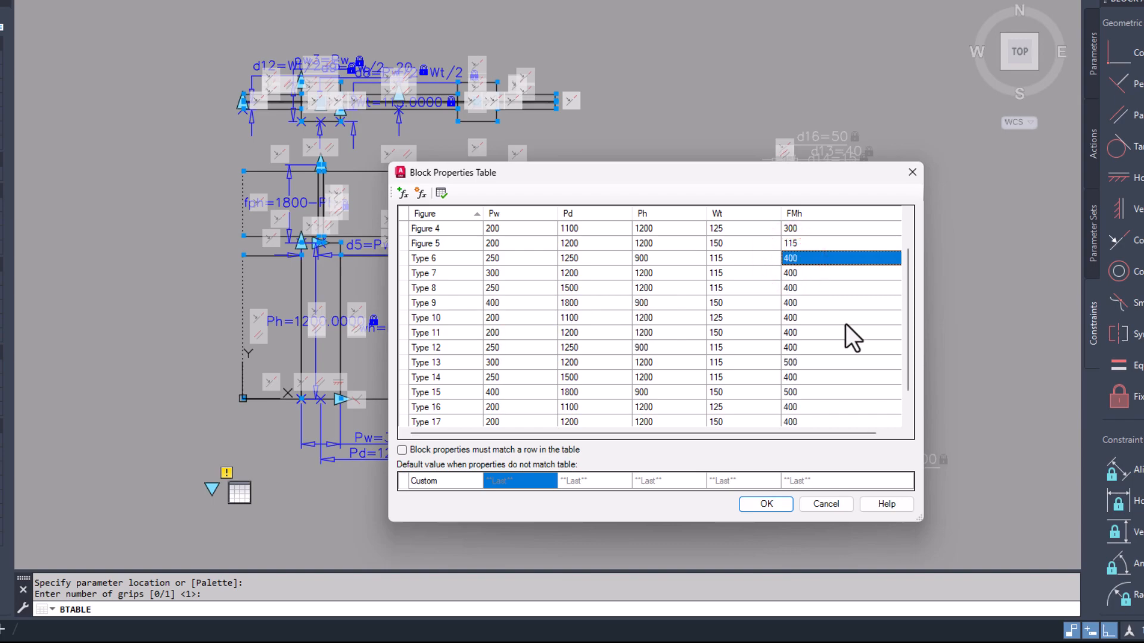
Step: Accept the block properties table, then close the Block Editor and save the Boundary Wall block's changes
left_click(774, 502)
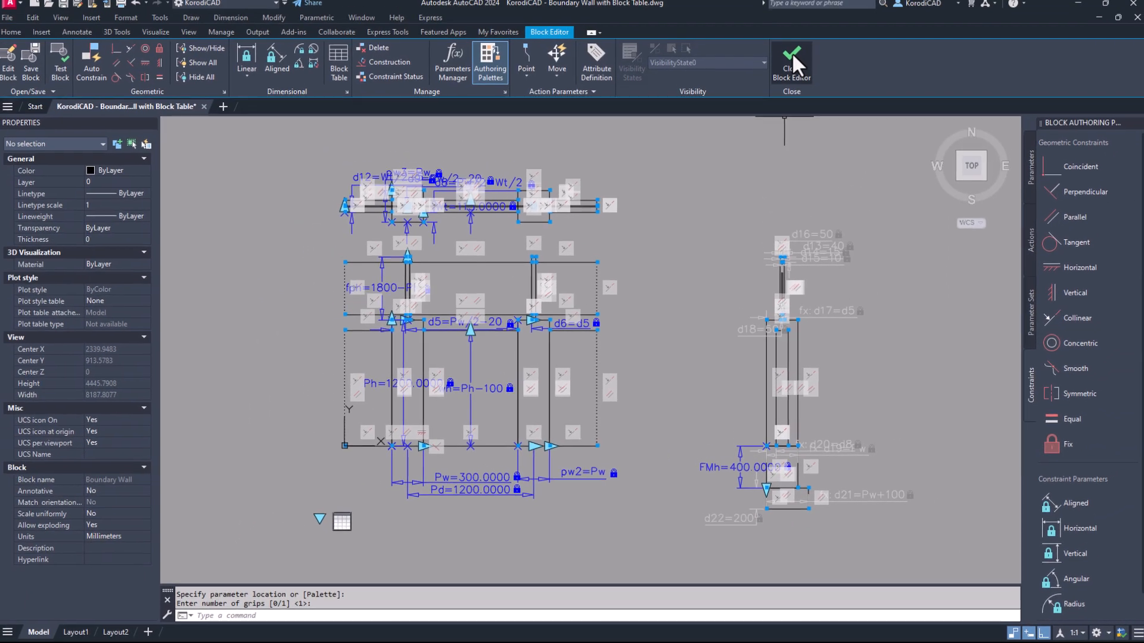
left_click(793, 0)
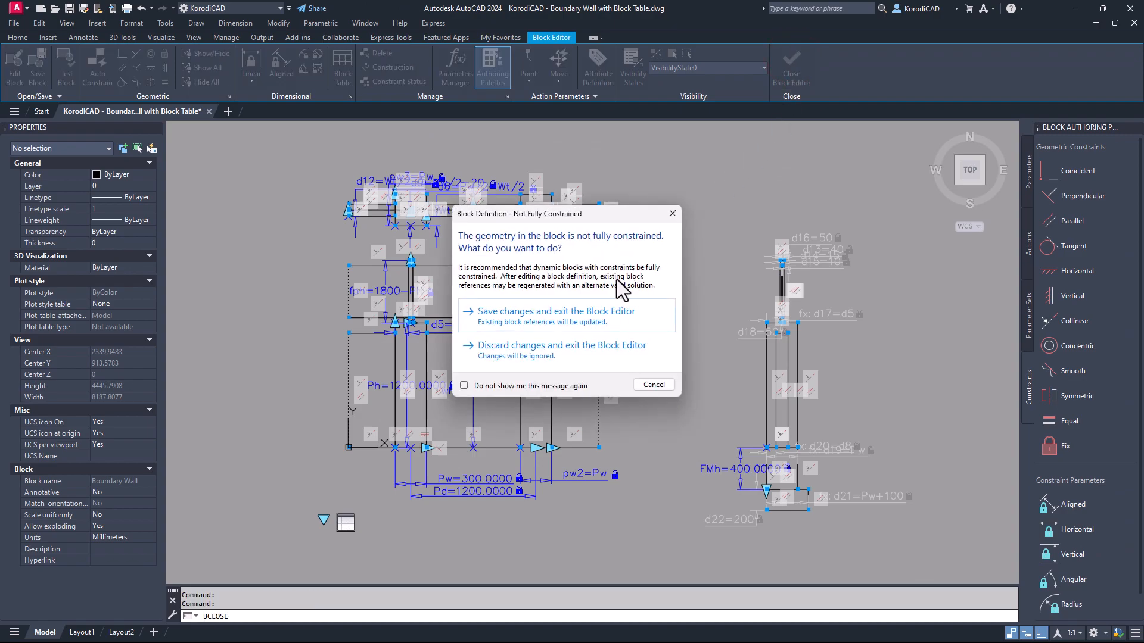
left_click(584, 314)
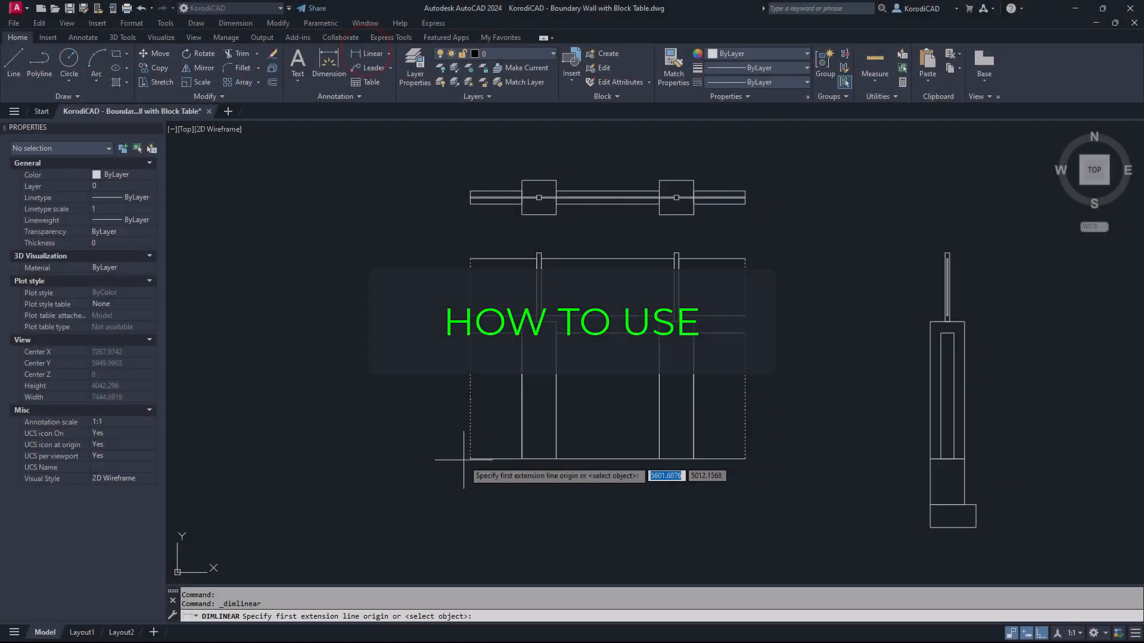
Step: Add a continuous chain of horizontal dimensions below the front elevation, covering both pillars, the middle panel and the two end panels
left_click(470, 459)
left_click(522, 459)
left_click(516, 493)
left_click(83, 37)
left_click(310, 82)
left_click(556, 459)
left_click(658, 459)
left_click(693, 459)
left_click(745, 458)
Step: Add a chain of vertical dimensions beside the front elevation for the wall panel, the gap above it and the fence panel
left_click(470, 459)
left_click(470, 333)
left_click(433, 339)
left_click(470, 315)
left_click(470, 259)
Step: Dimension the wall thickness at the end of the plan view, in line with the elevation's inner vertical dimensions
left_click(470, 192)
left_click(470, 203)
left_click(434, 259)
Step: Add an outer chain of vertical dimensions to the front elevation for the pillar height and the post above it
key("space")
left_click(522, 459)
left_click(522, 322)
left_click(392, 330)
left_click(324, 82)
left_click(537, 253)
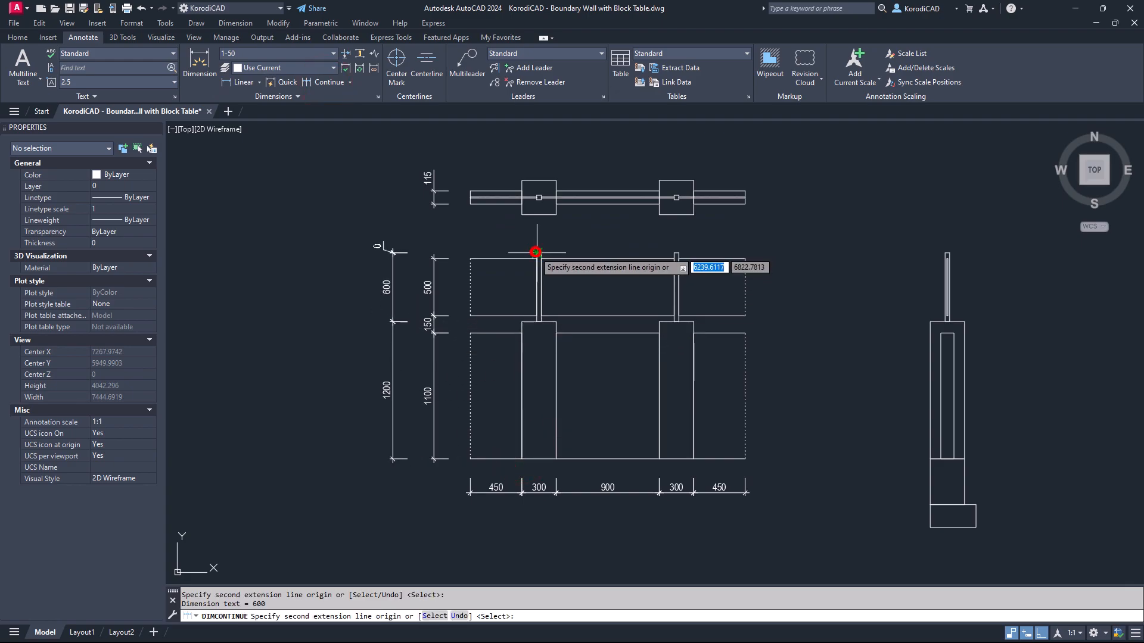
Step: Dimension the first pillar's depth in the plan view, in line with the elevation's outer vertical dimensions
left_click(234, 83)
left_click(521, 215)
left_click(521, 180)
left_click(392, 263)
Step: Dimension the side section with a vertical chain from the footing base to the post top, and dimension the footing's width
key("space")
left_click(930, 528)
left_click(930, 506)
left_click(905, 504)
left_click(325, 82)
left_click(929, 463)
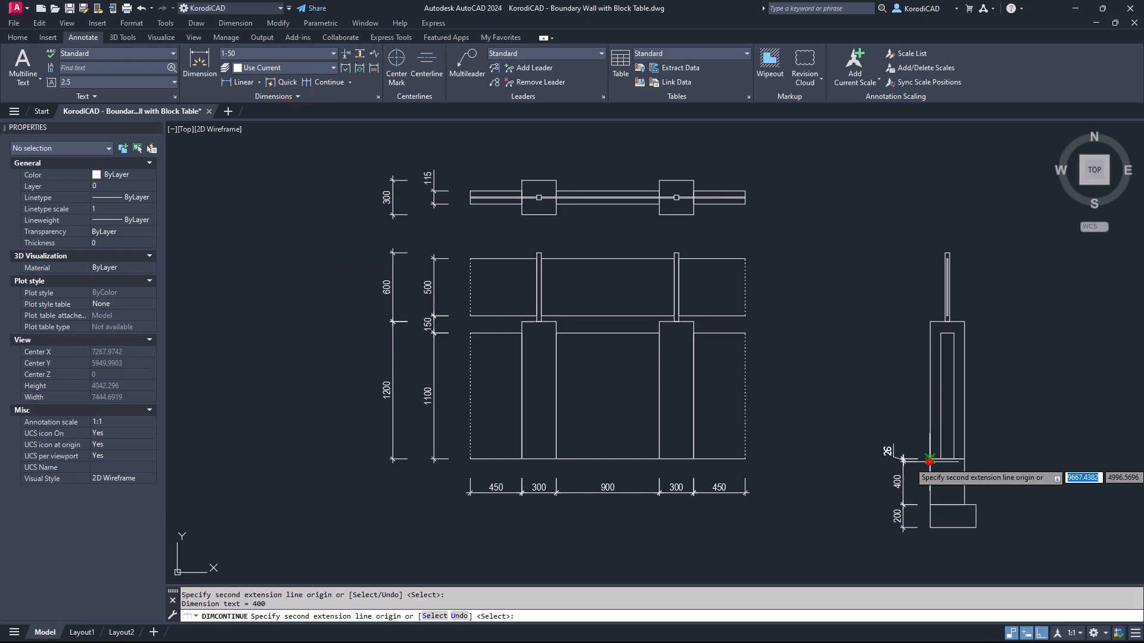
left_click(947, 333)
left_click(946, 321)
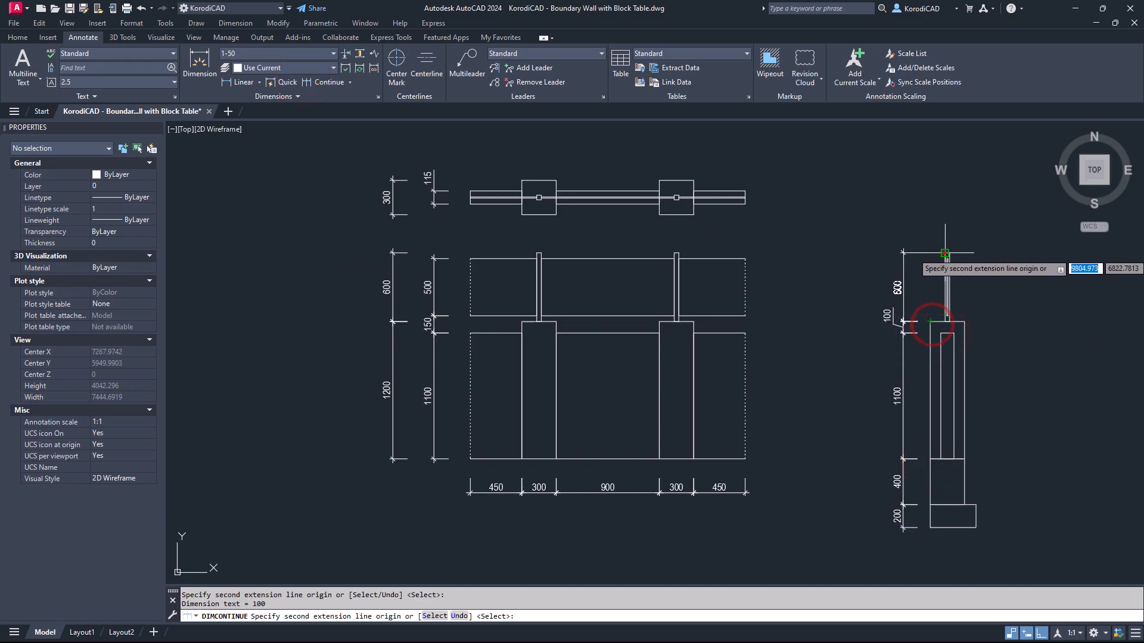
left_click(944, 253)
key("Escape")
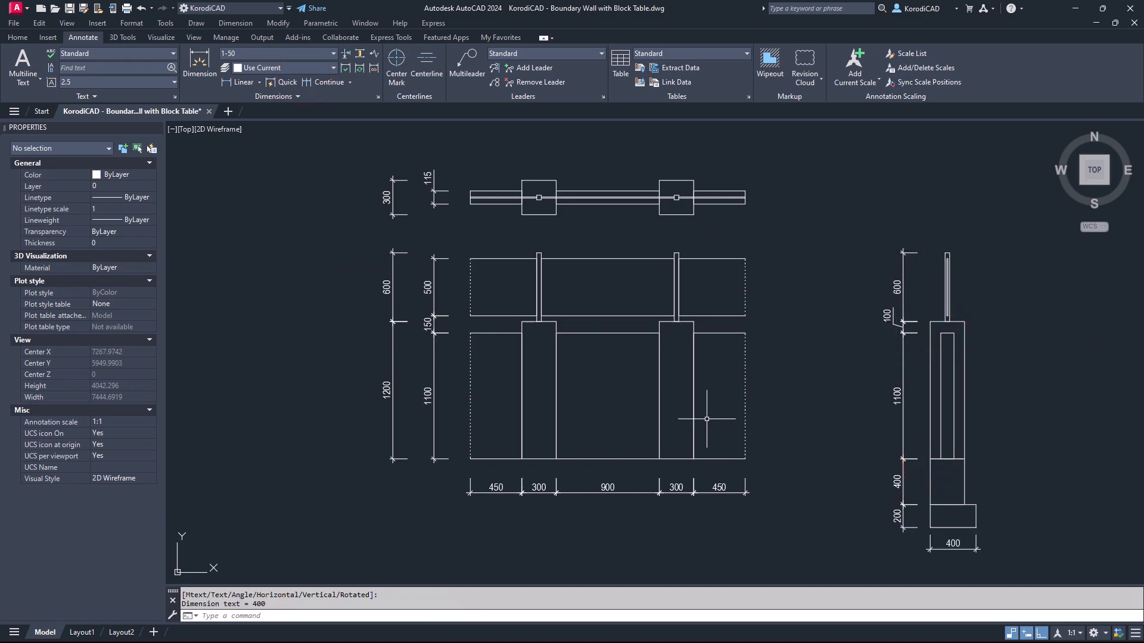
Step: Select the Boundary Wall block and switch its Figure first to Type 18 and finally to Type 10
left_click(703, 352)
left_click(694, 416)
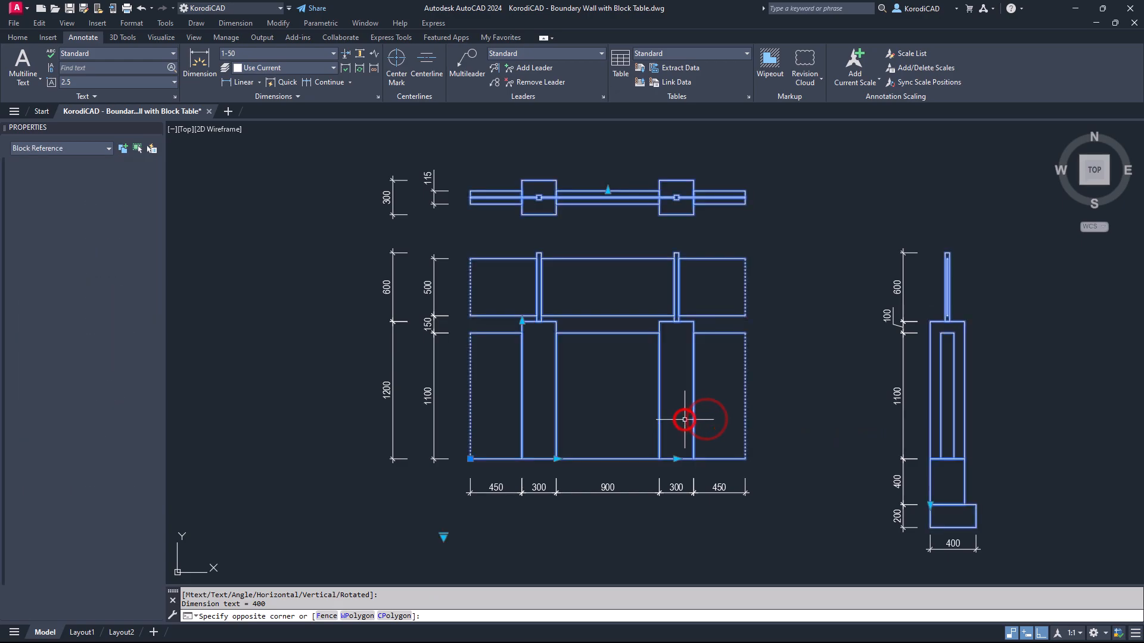
left_click(673, 421)
left_click(443, 538)
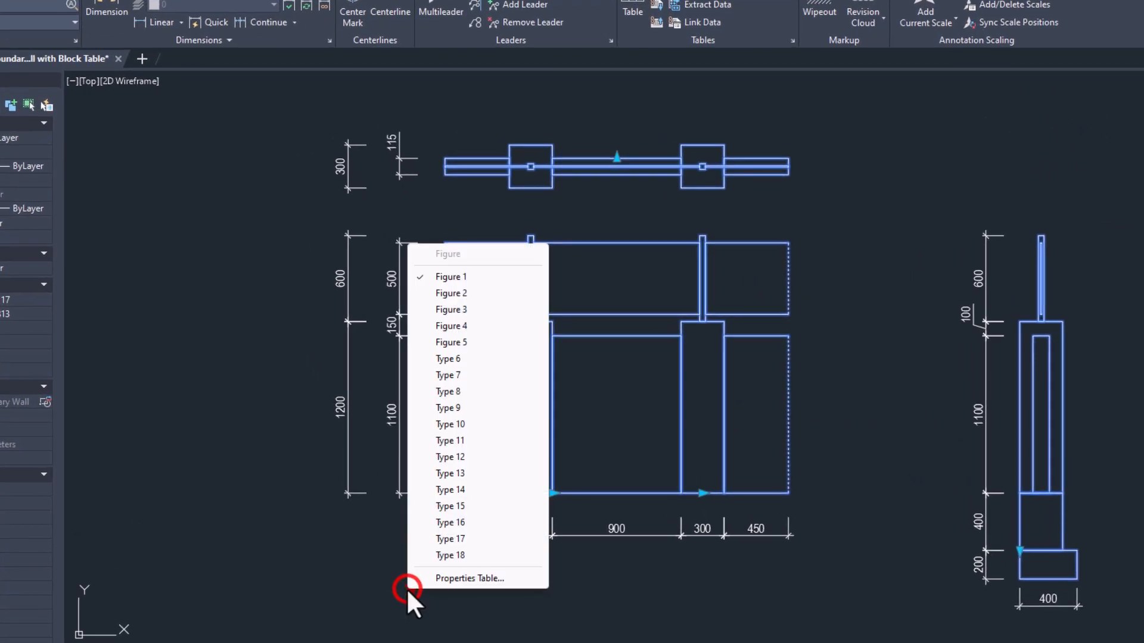
left_click(430, 556)
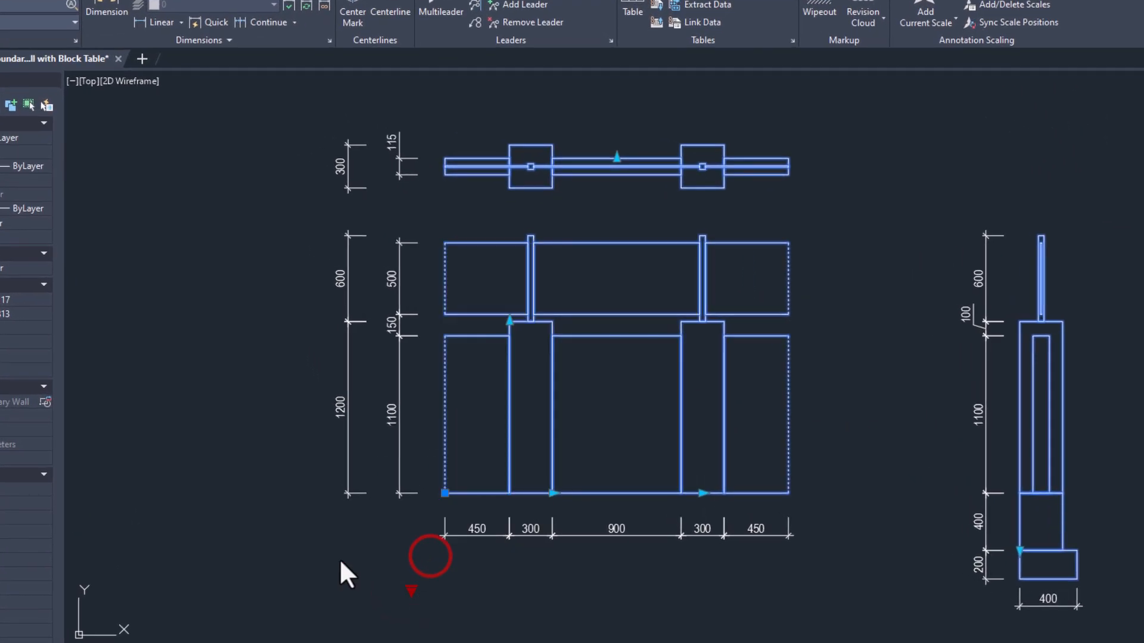
left_click(411, 590)
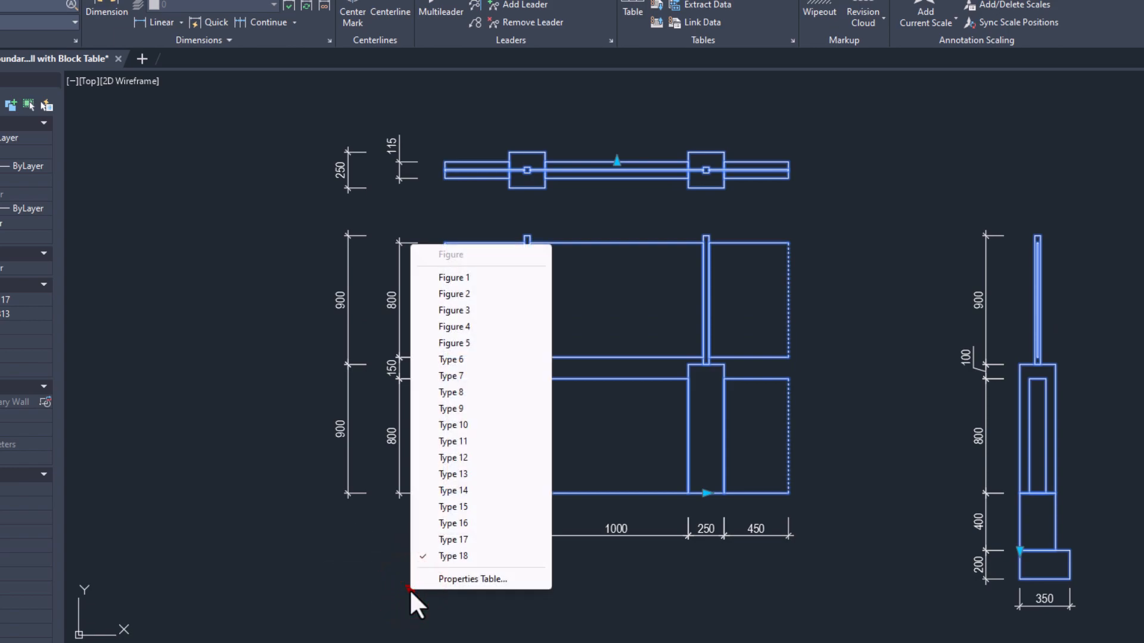
left_click(462, 426)
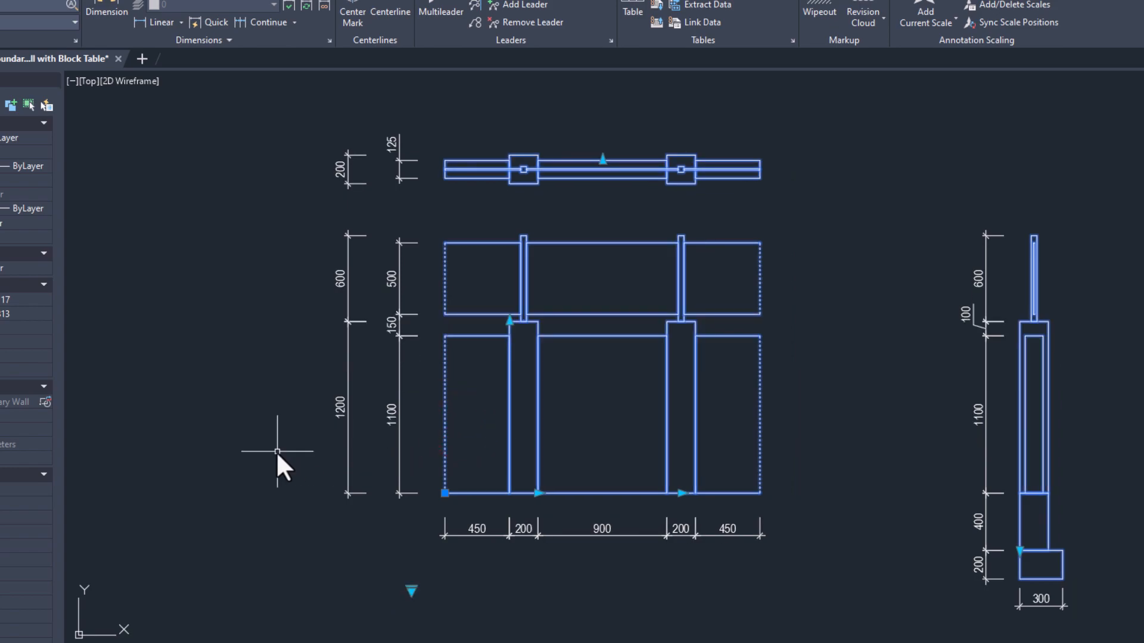
Step: Open the selected block's properties table and apply the Type 8 row
left_click(411, 590)
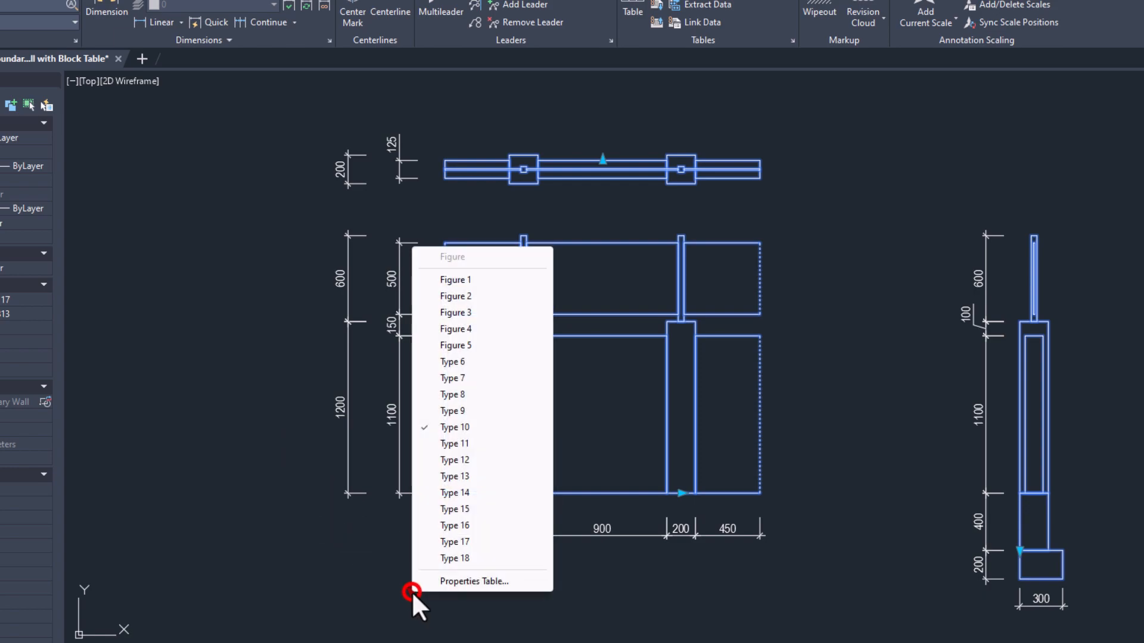
left_click(461, 579)
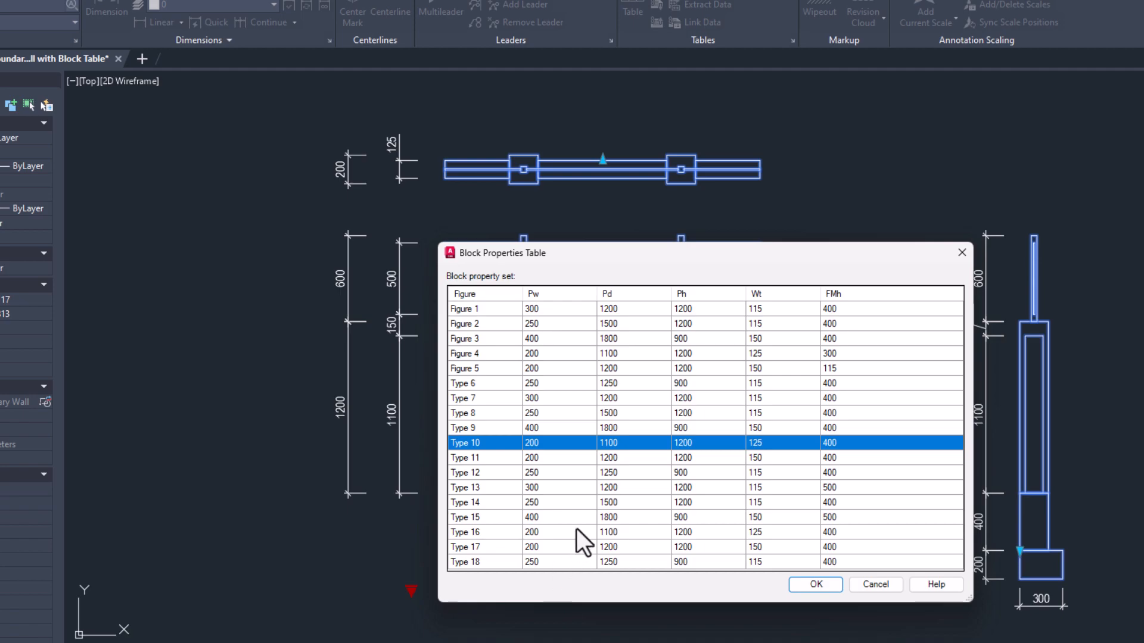
left_click(623, 411)
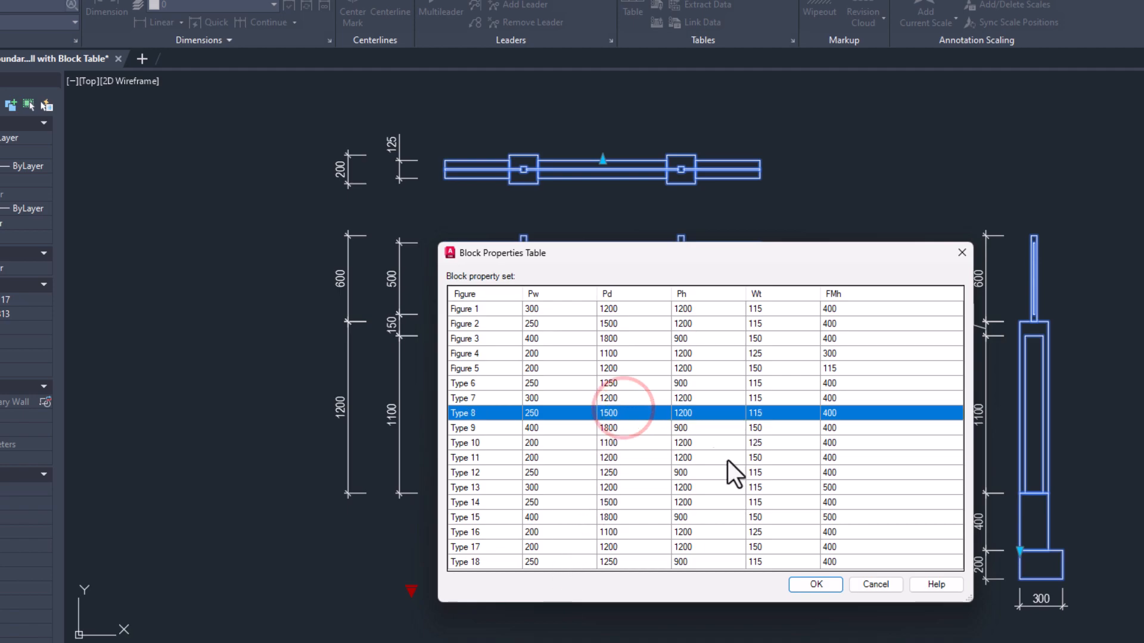
left_click(804, 584)
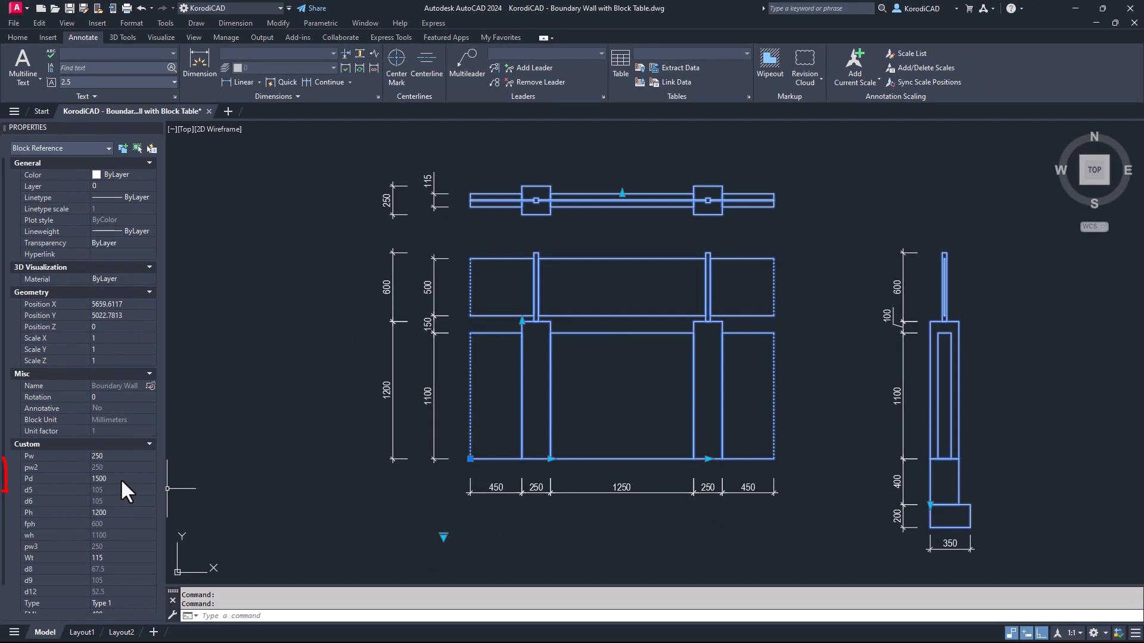
Step: Set the block's custom Pd property to 1200 and deselect the block
left_click(120, 477)
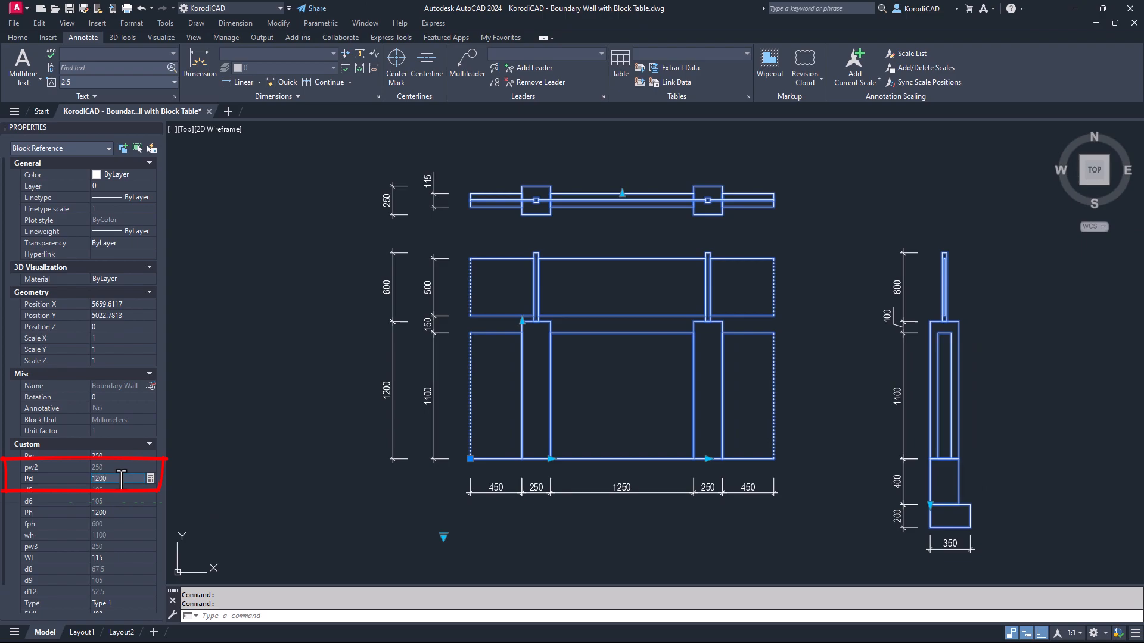
key("Return")
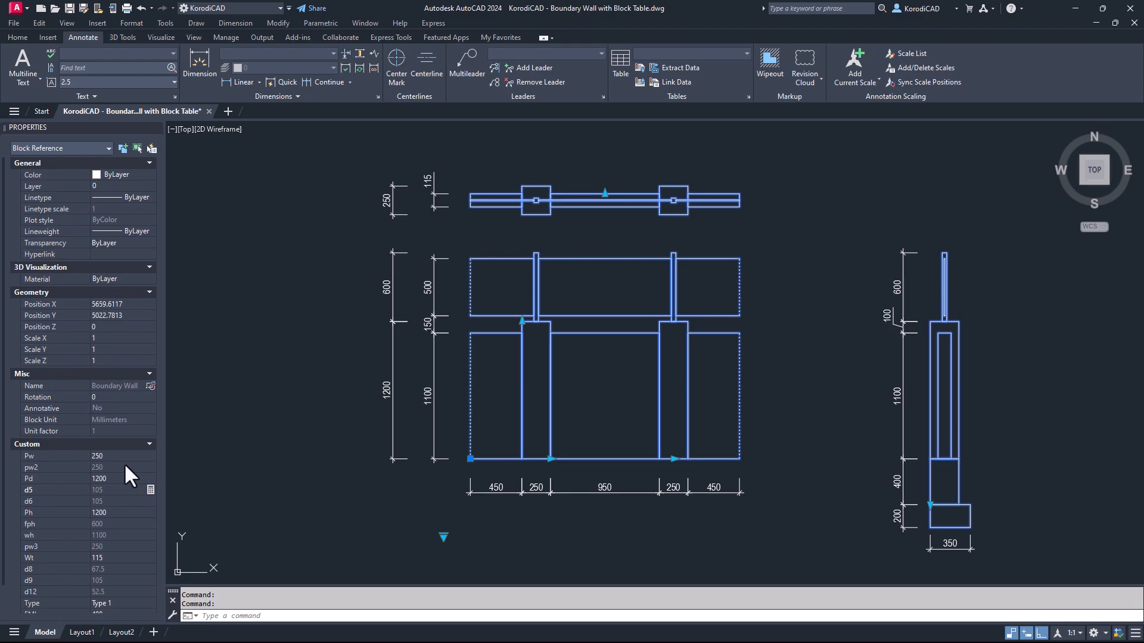
key("Escape")
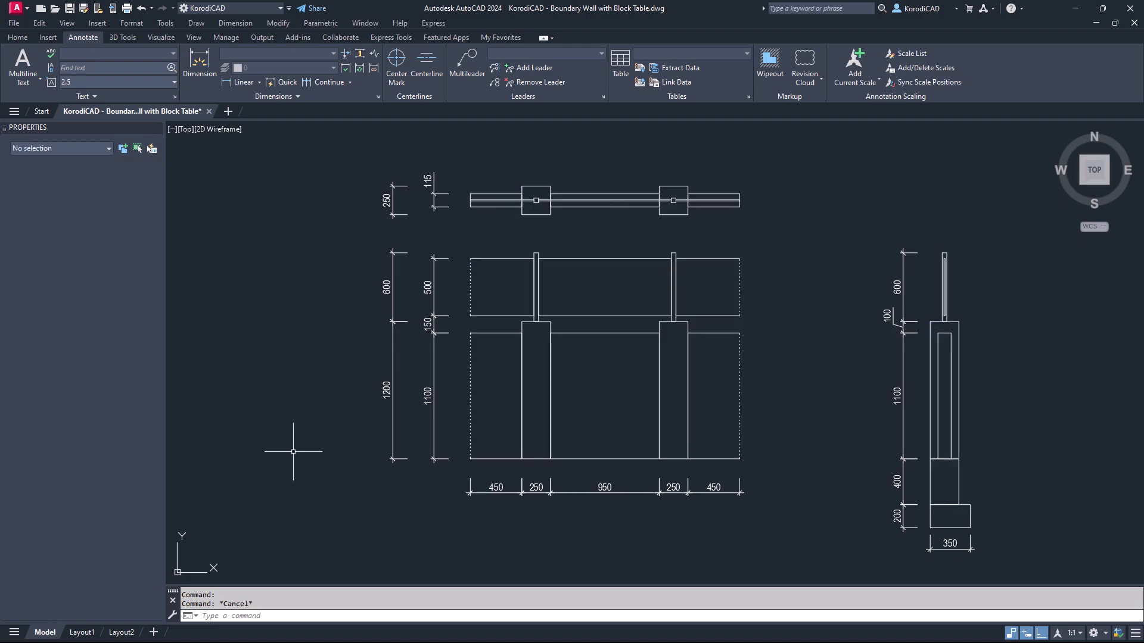
Step: Hatch both elevation pillars and the side section's pillar with the AR-B816 block pattern at scale 1
type("h")
key("Return")
left_click(424, 374)
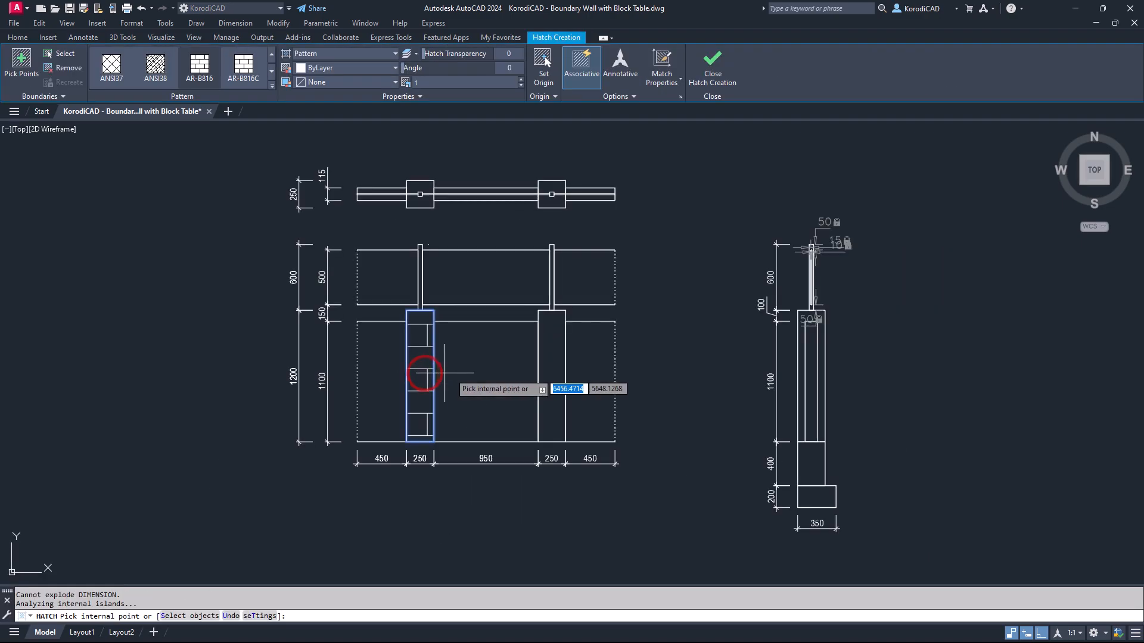
left_click(552, 374)
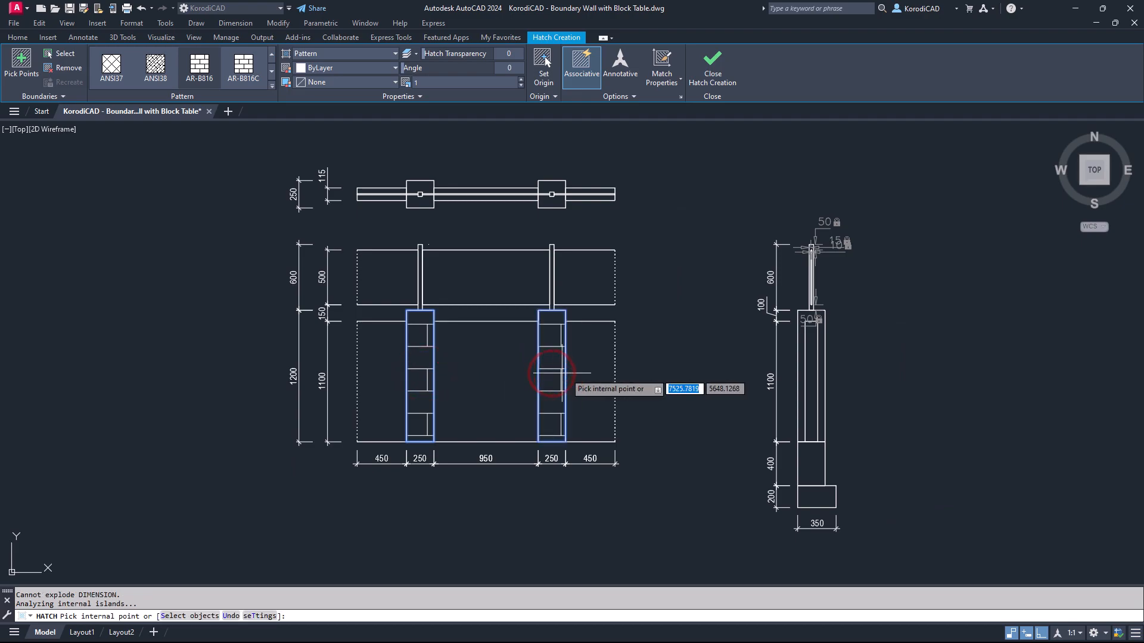
left_click(801, 377)
left_click(801, 376)
key("Return")
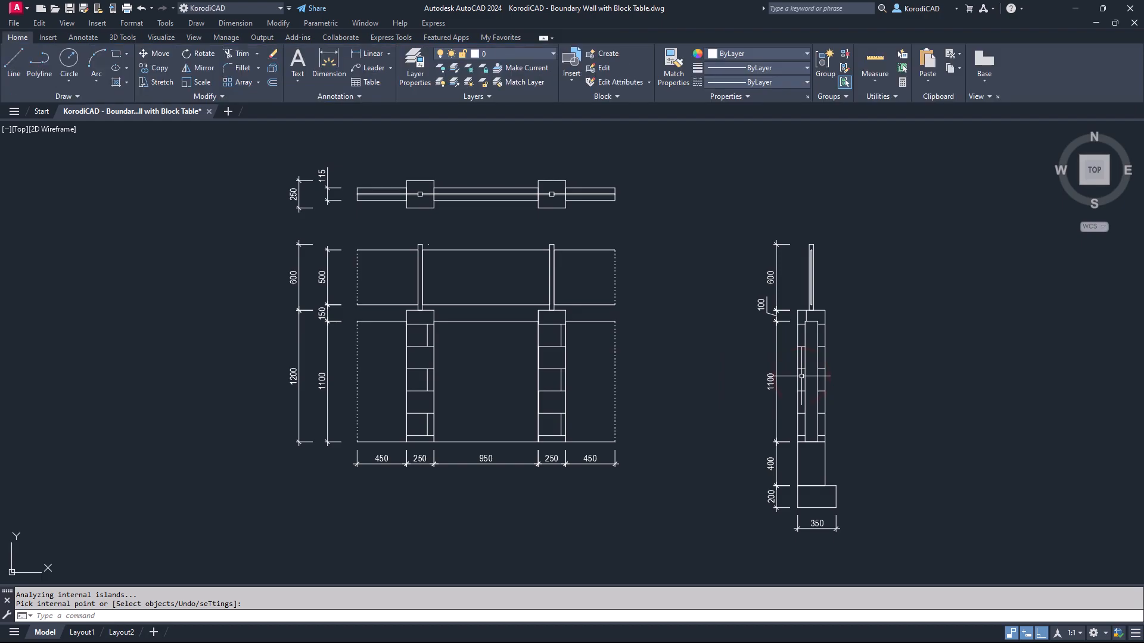
Step: Hatch the three lower wall panels in the front elevation with the AR-BRSTD brick pattern at scale 1
key("Return")
left_click(381, 375)
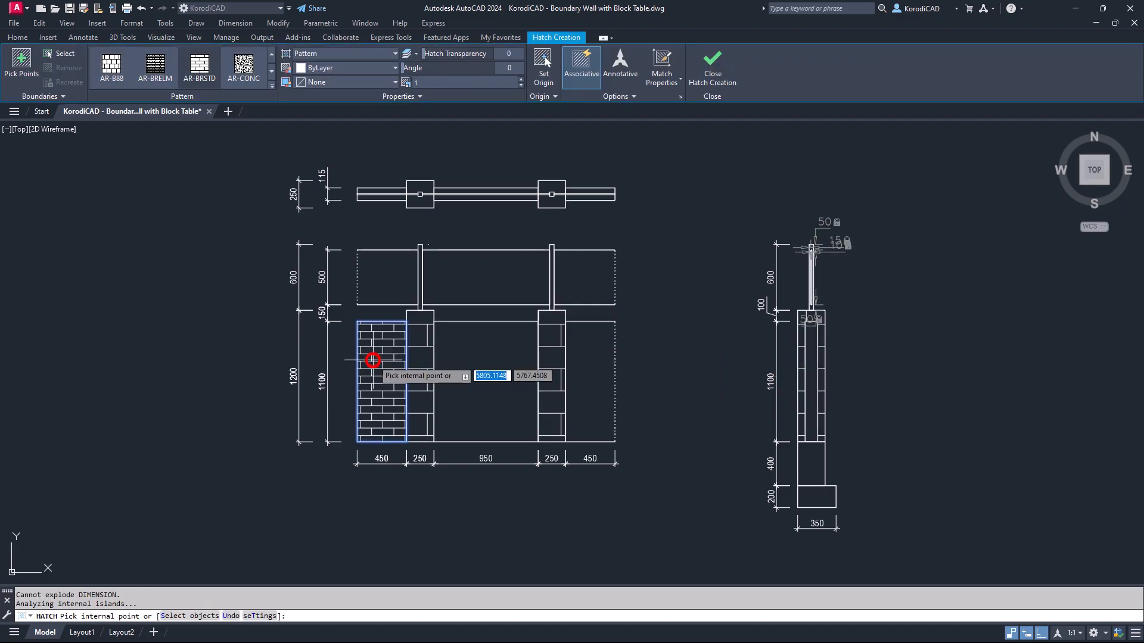
left_click(468, 366)
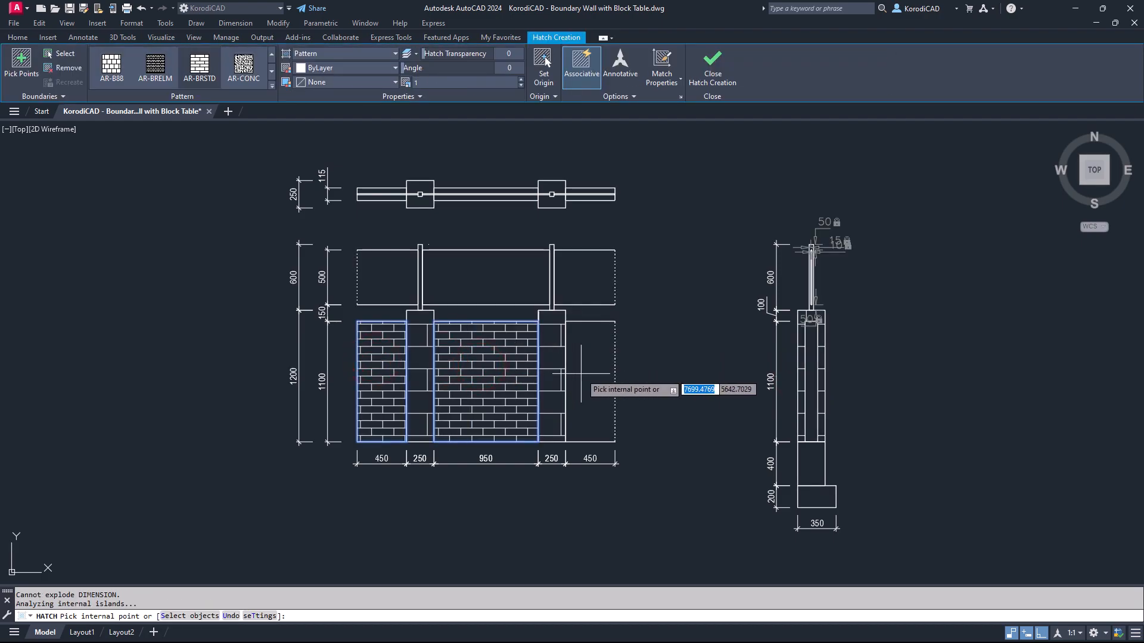
left_click(581, 375)
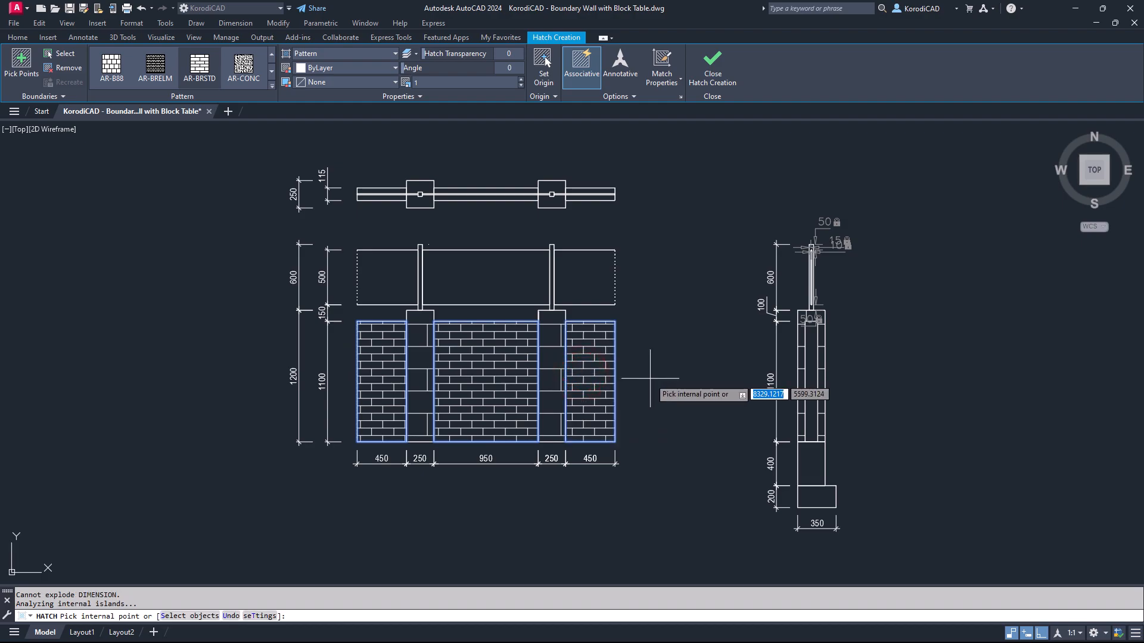
key("Return")
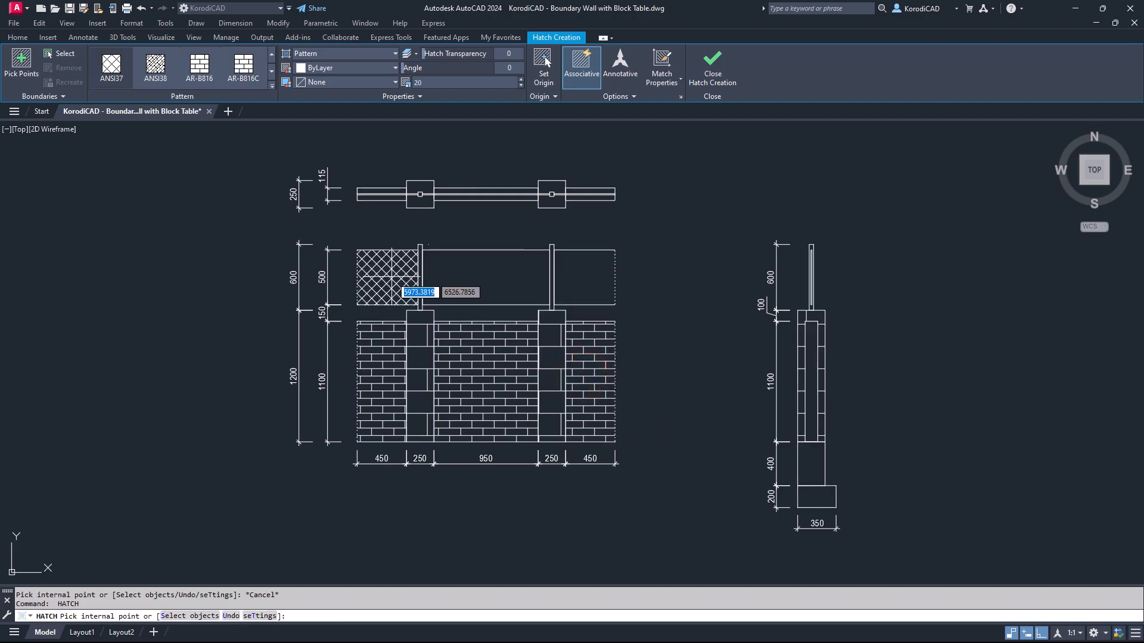
Step: Hatch the three upper fence panels in the front elevation with the ANSI37 crosshatch at scale 20
left_click(391, 277)
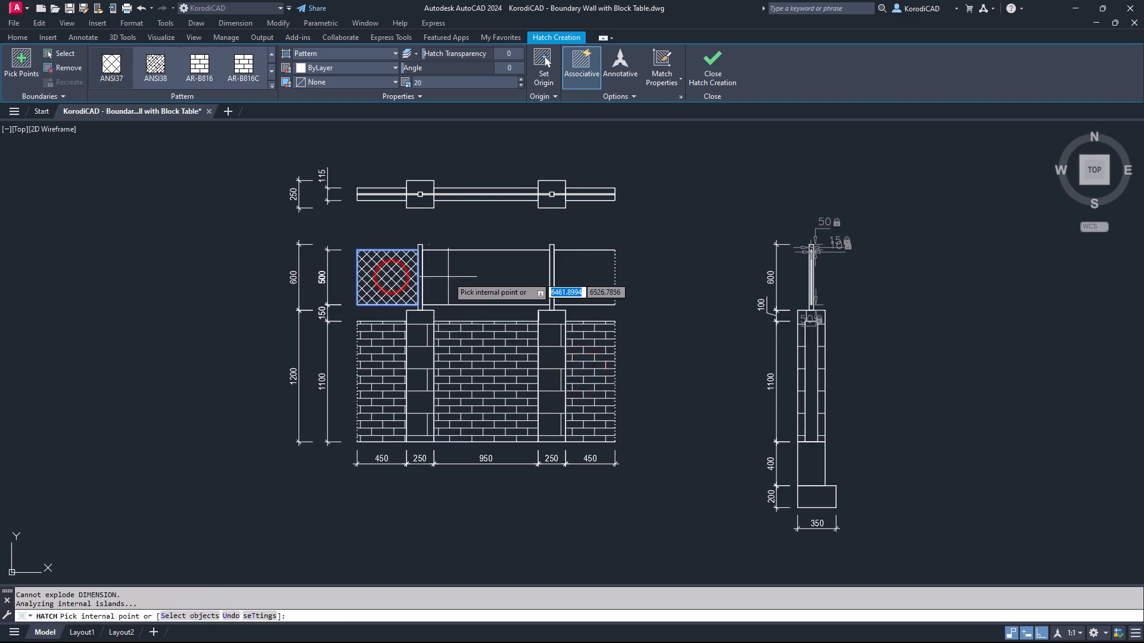
left_click(472, 274)
left_click(582, 275)
key("Escape")
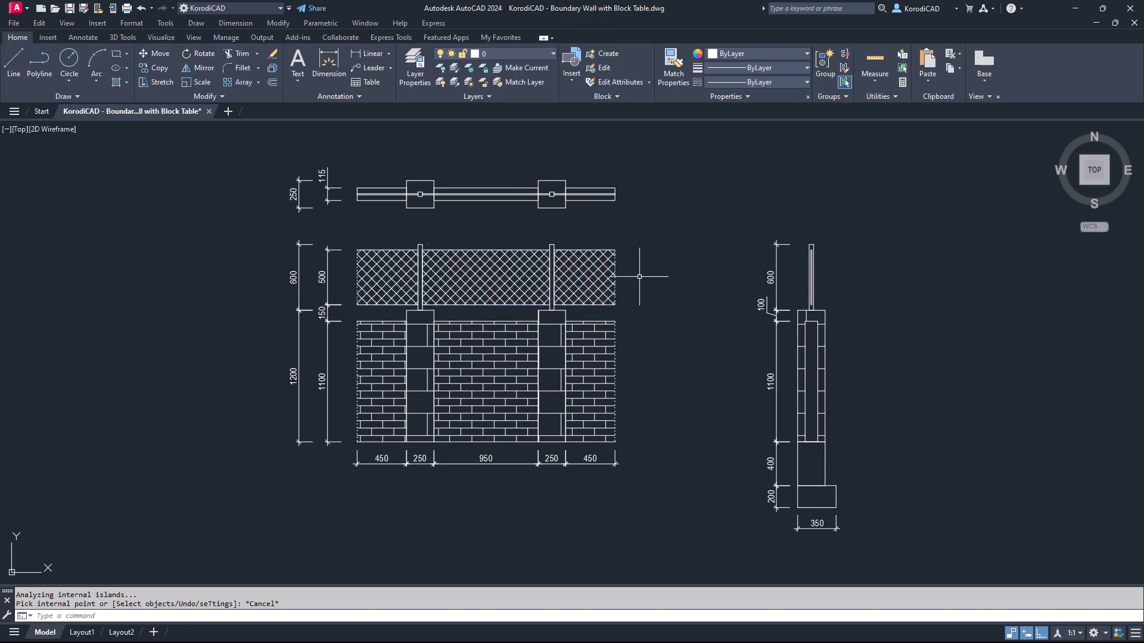
Step: Hatch the foundation masonry and the footing in the side section with a solid-and-dashed diagonal ANSI pattern at scale 20
key("Return")
left_click(811, 464)
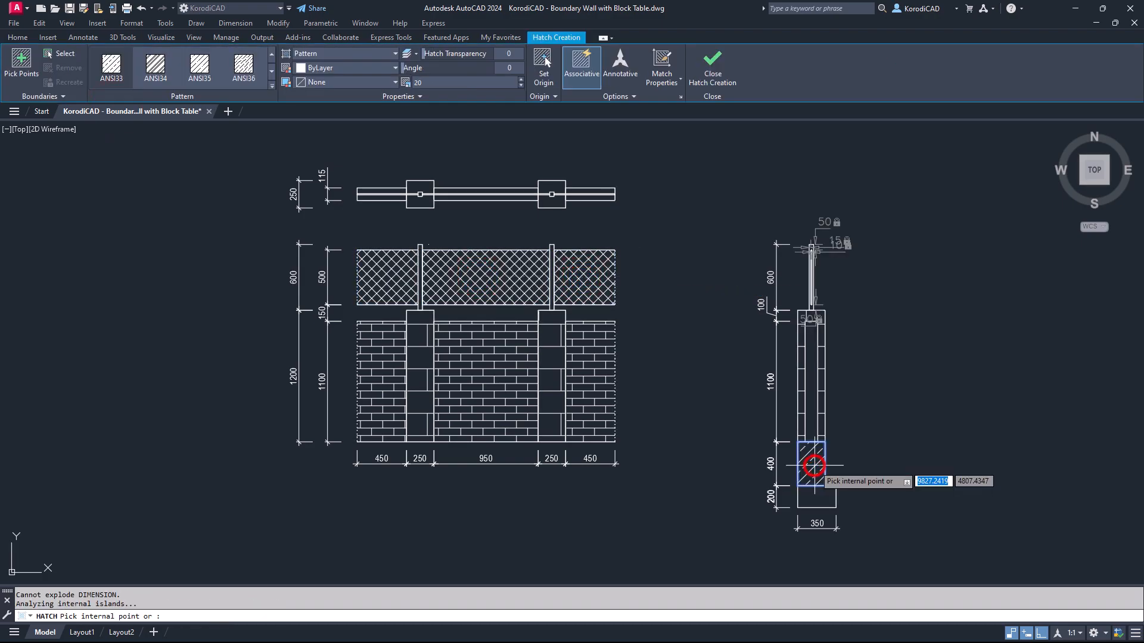
left_click(814, 495)
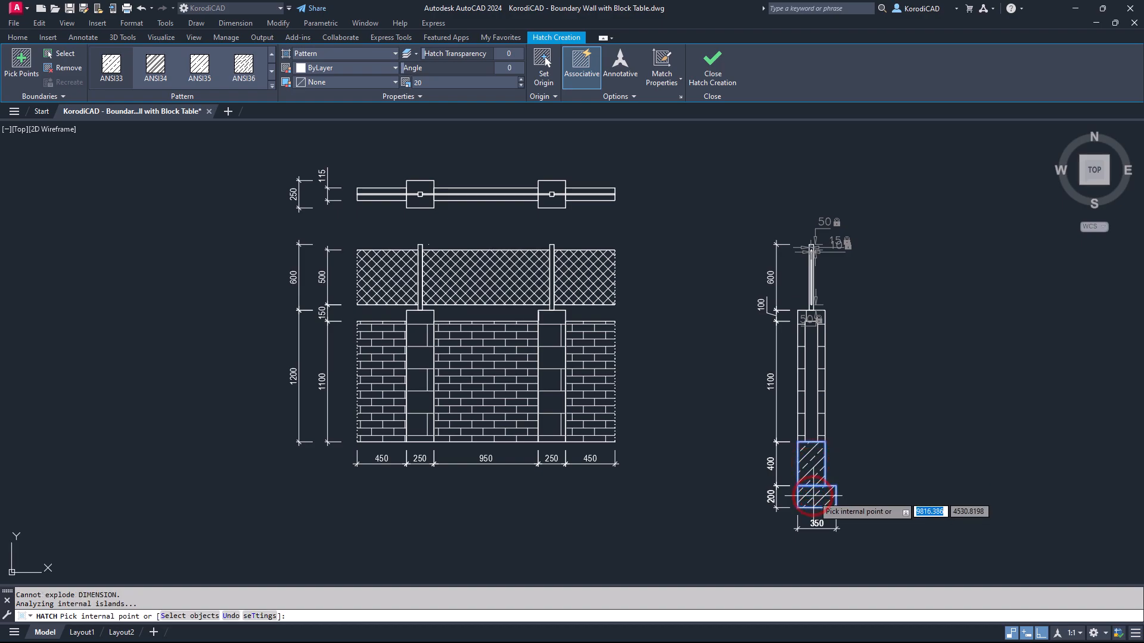
key("Escape")
Step: Hatch the inner wall strip of the side section with a solid diagonal ANSI pattern at scale 20
key("Return")
left_click(809, 352)
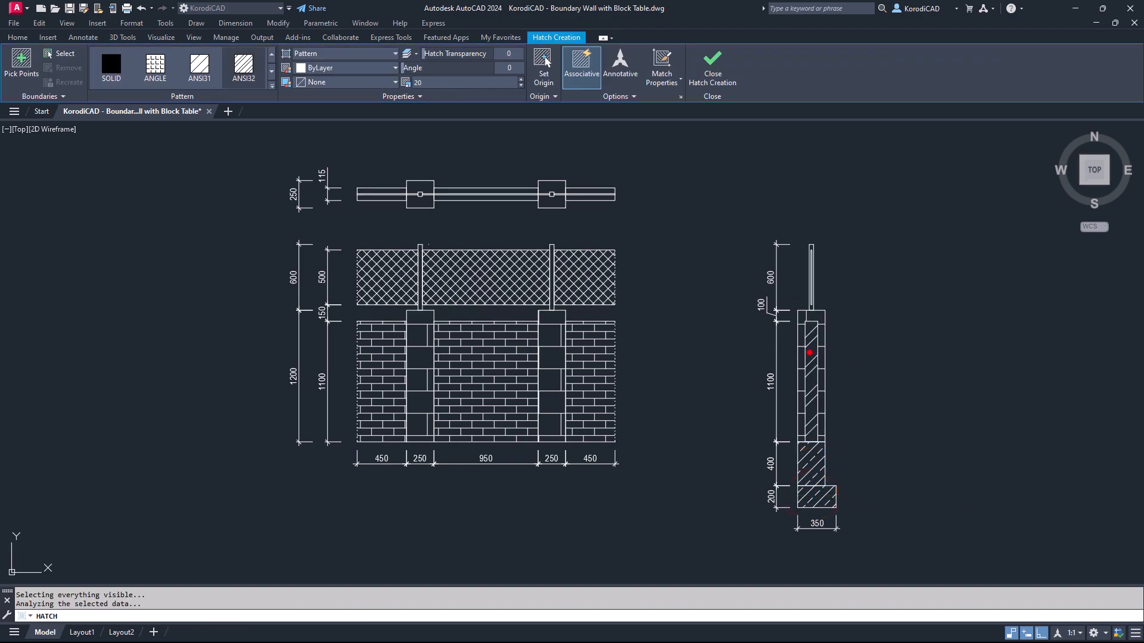
key("Escape")
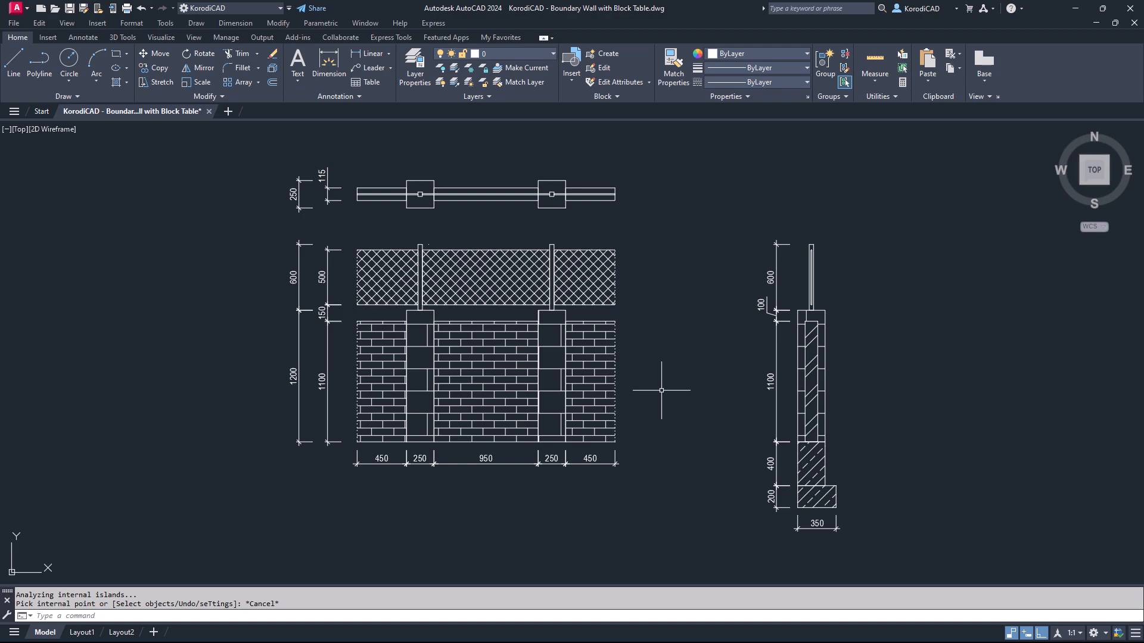